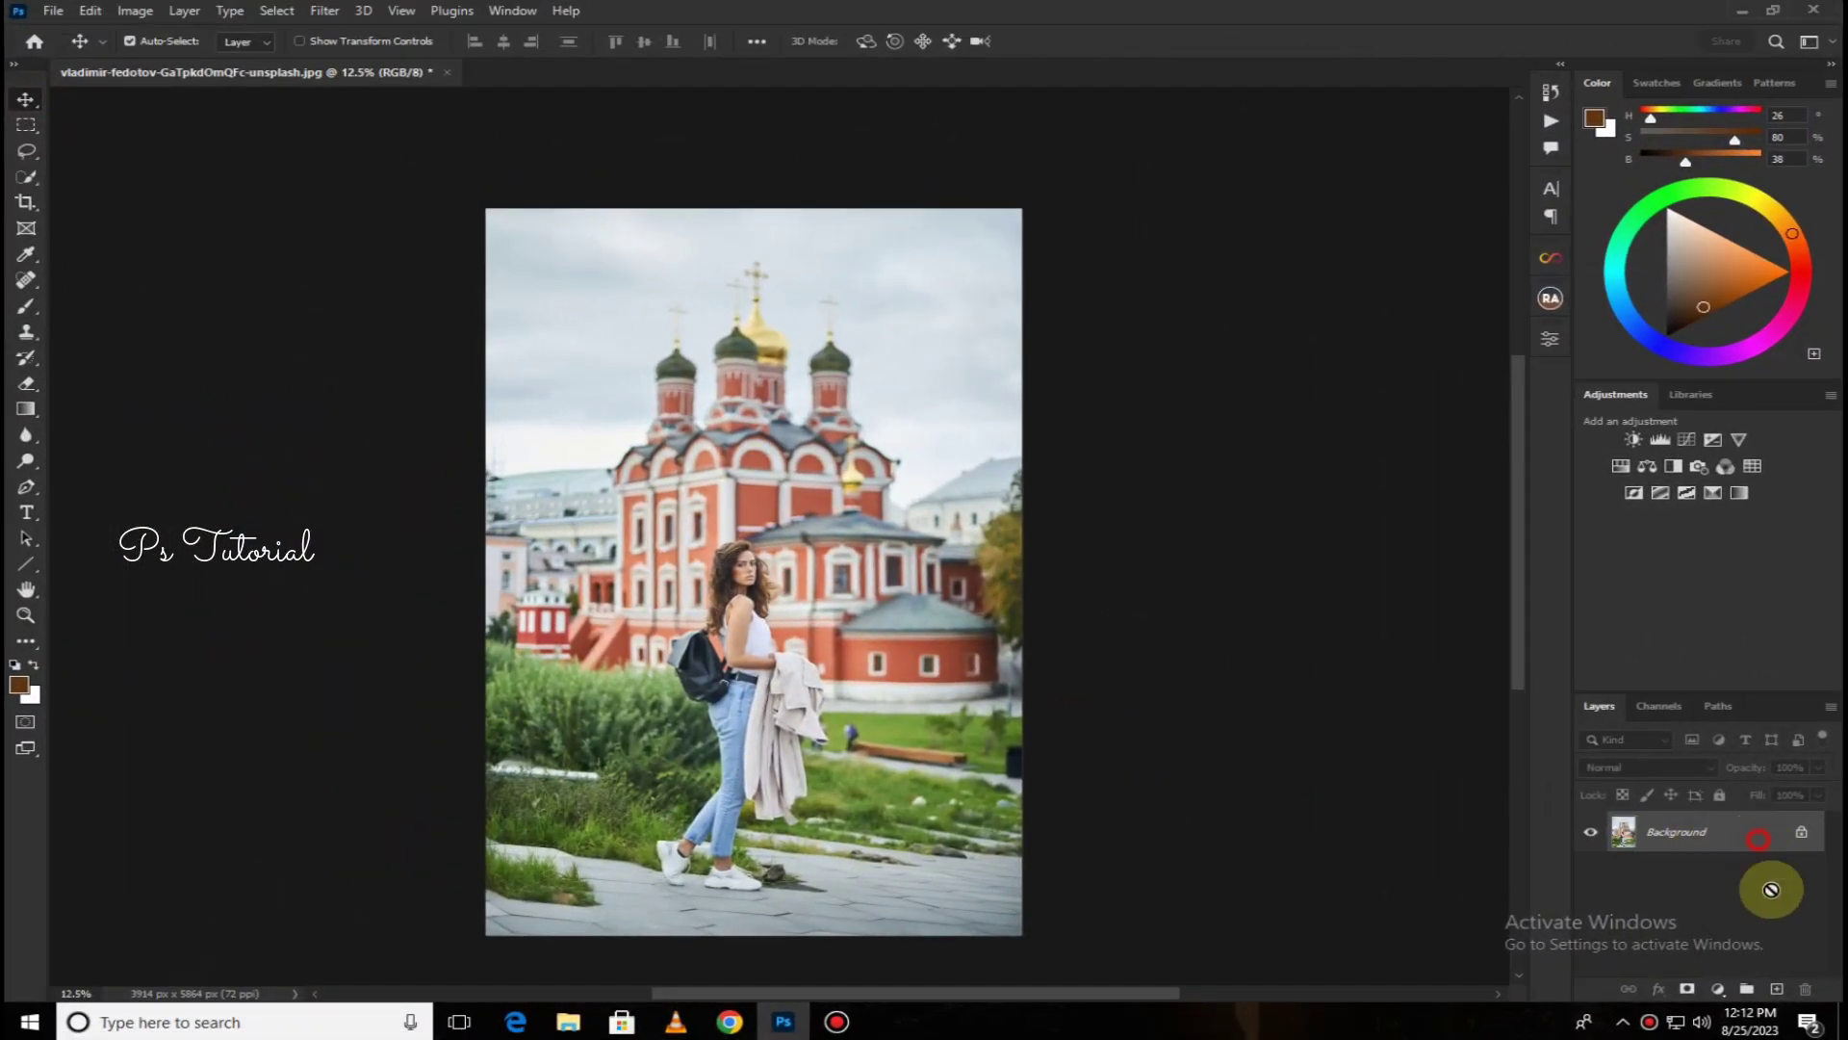
Create a Background copy layer directly above the original Background layer
{"action": "left_click_drag", "start_coordinate": [1700, 837], "coordinate": [1776, 995]}
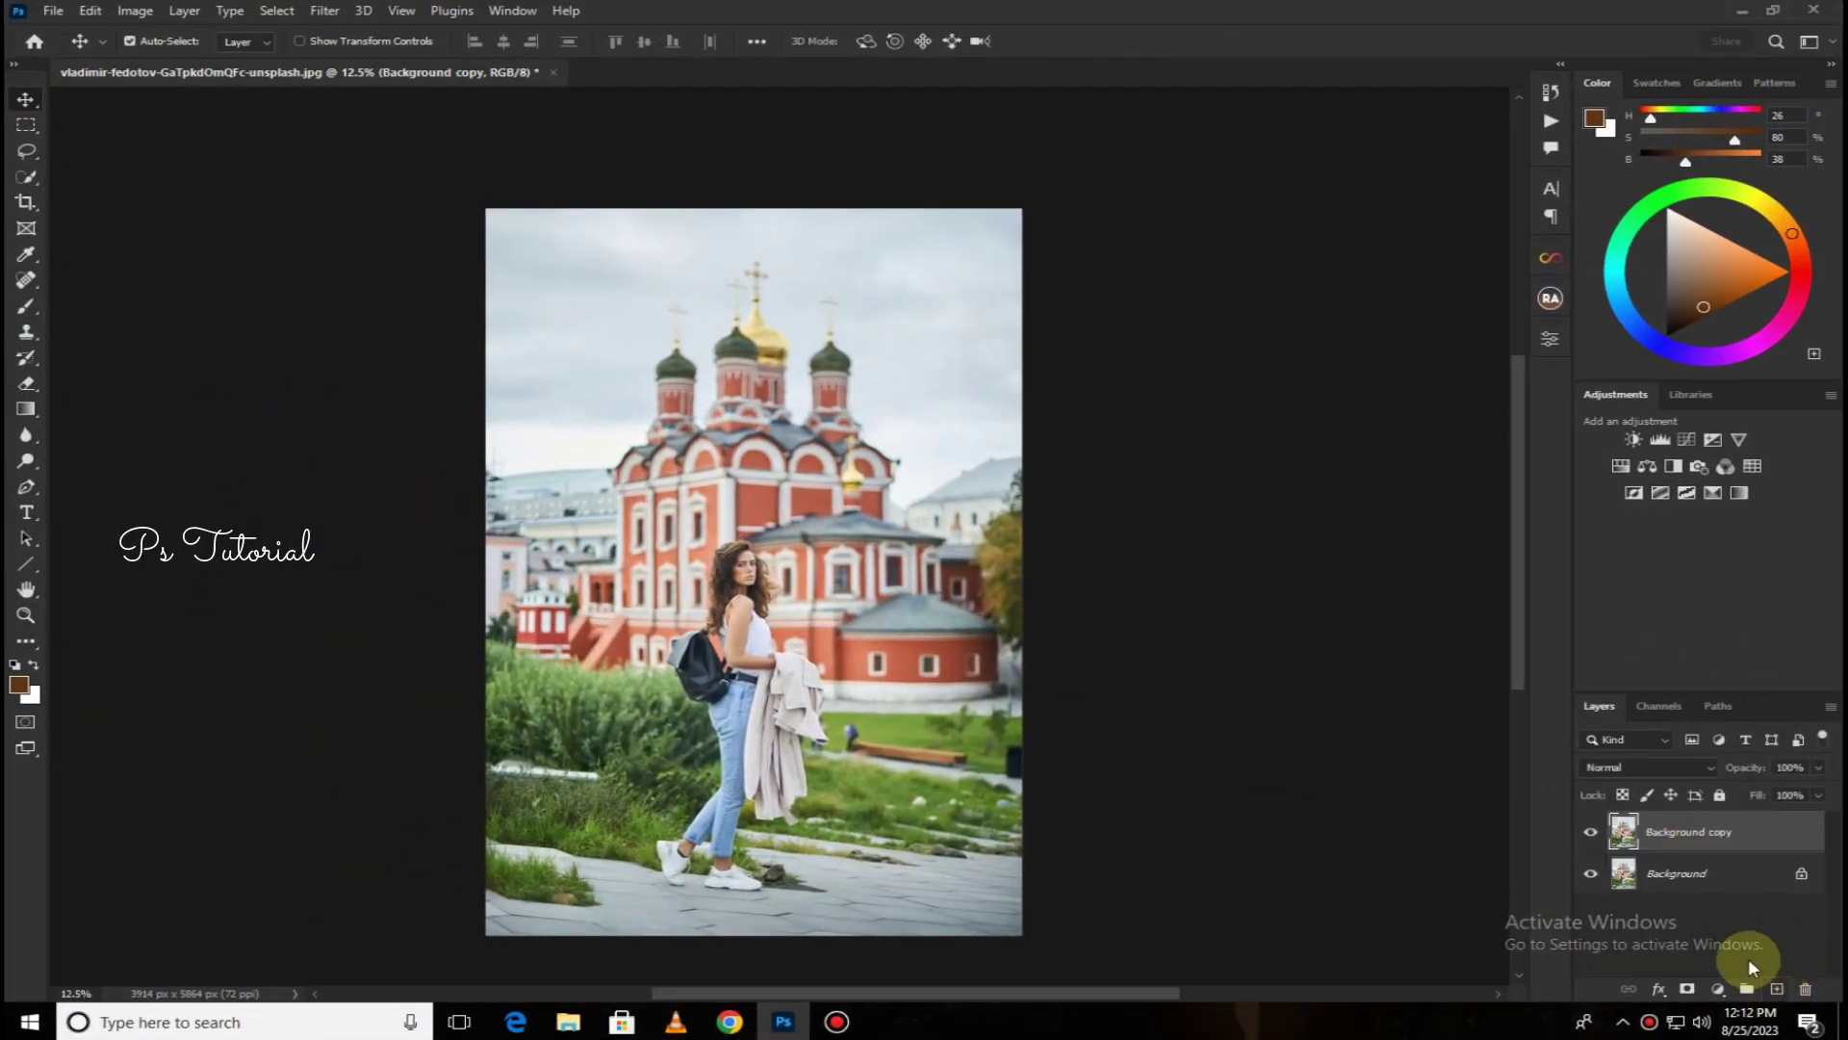
Replace the overcast sky with a blue cloudy sky at Brightness 20, output as new layers
{"action": "left_click", "coordinate": [90, 10]}
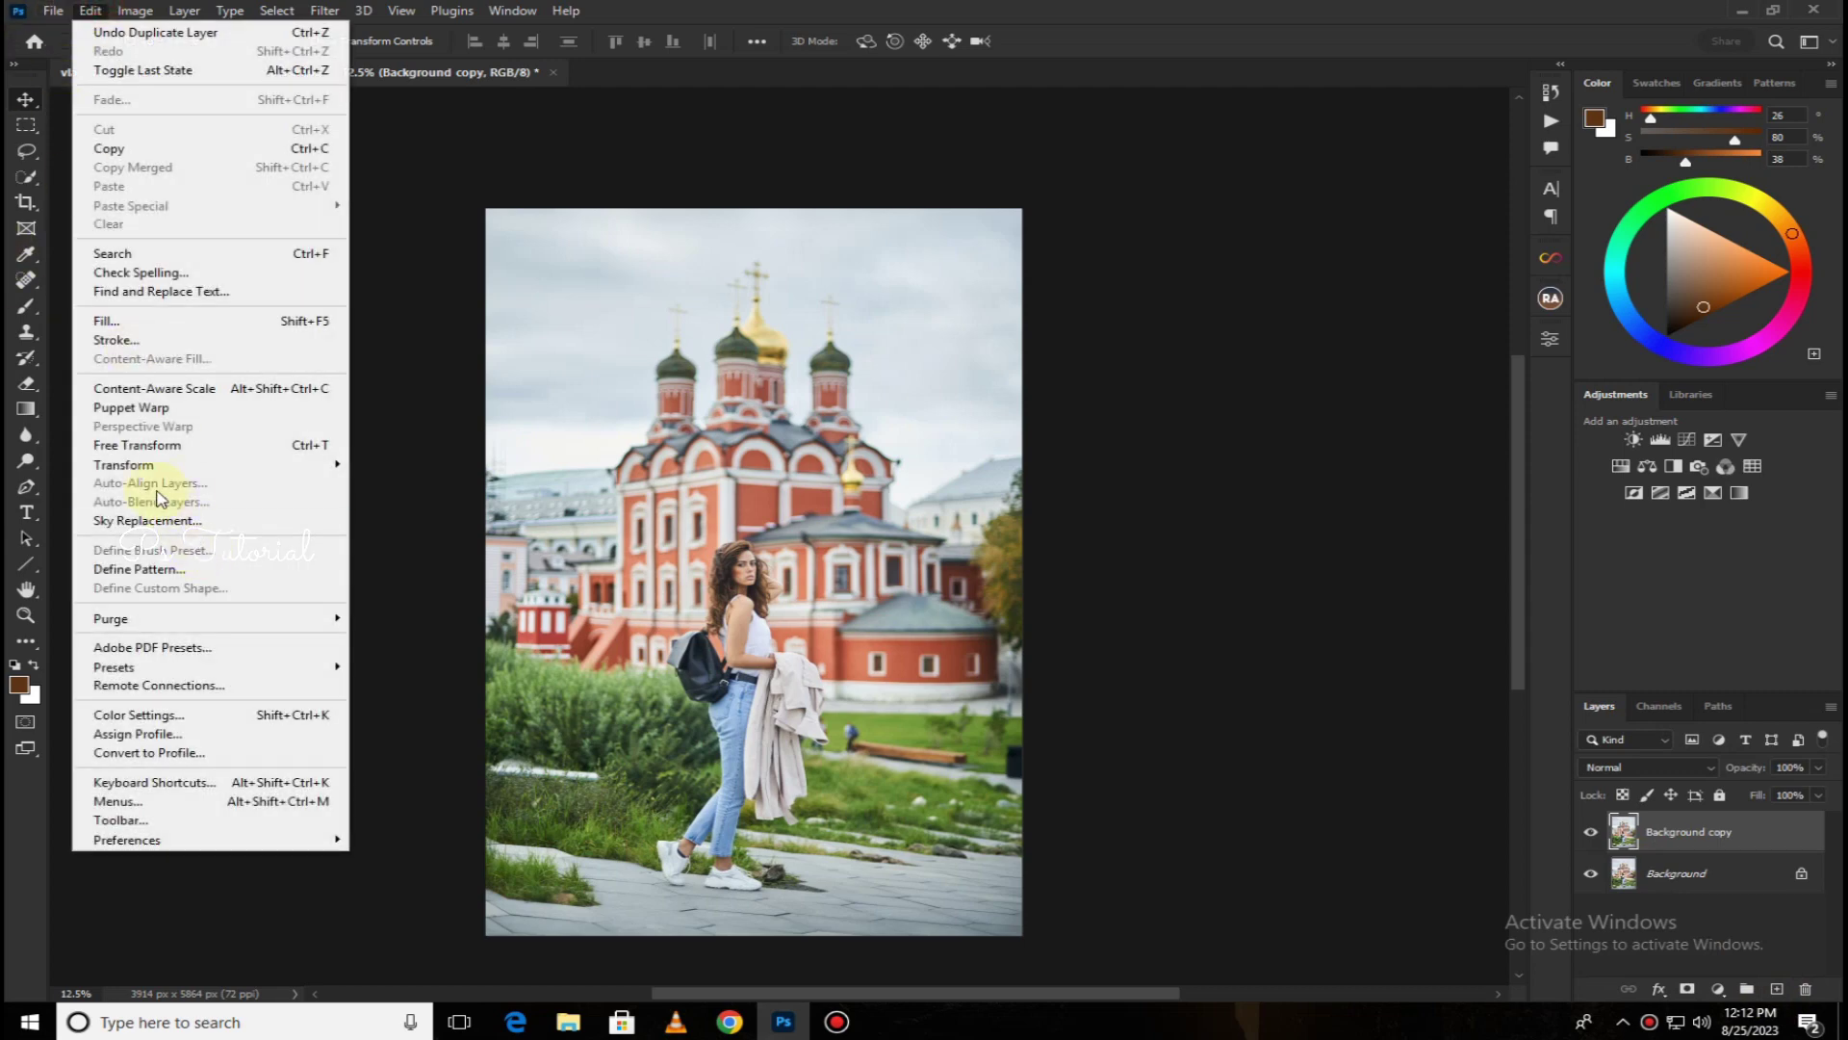
{"action": "left_click", "coordinate": [157, 522]}
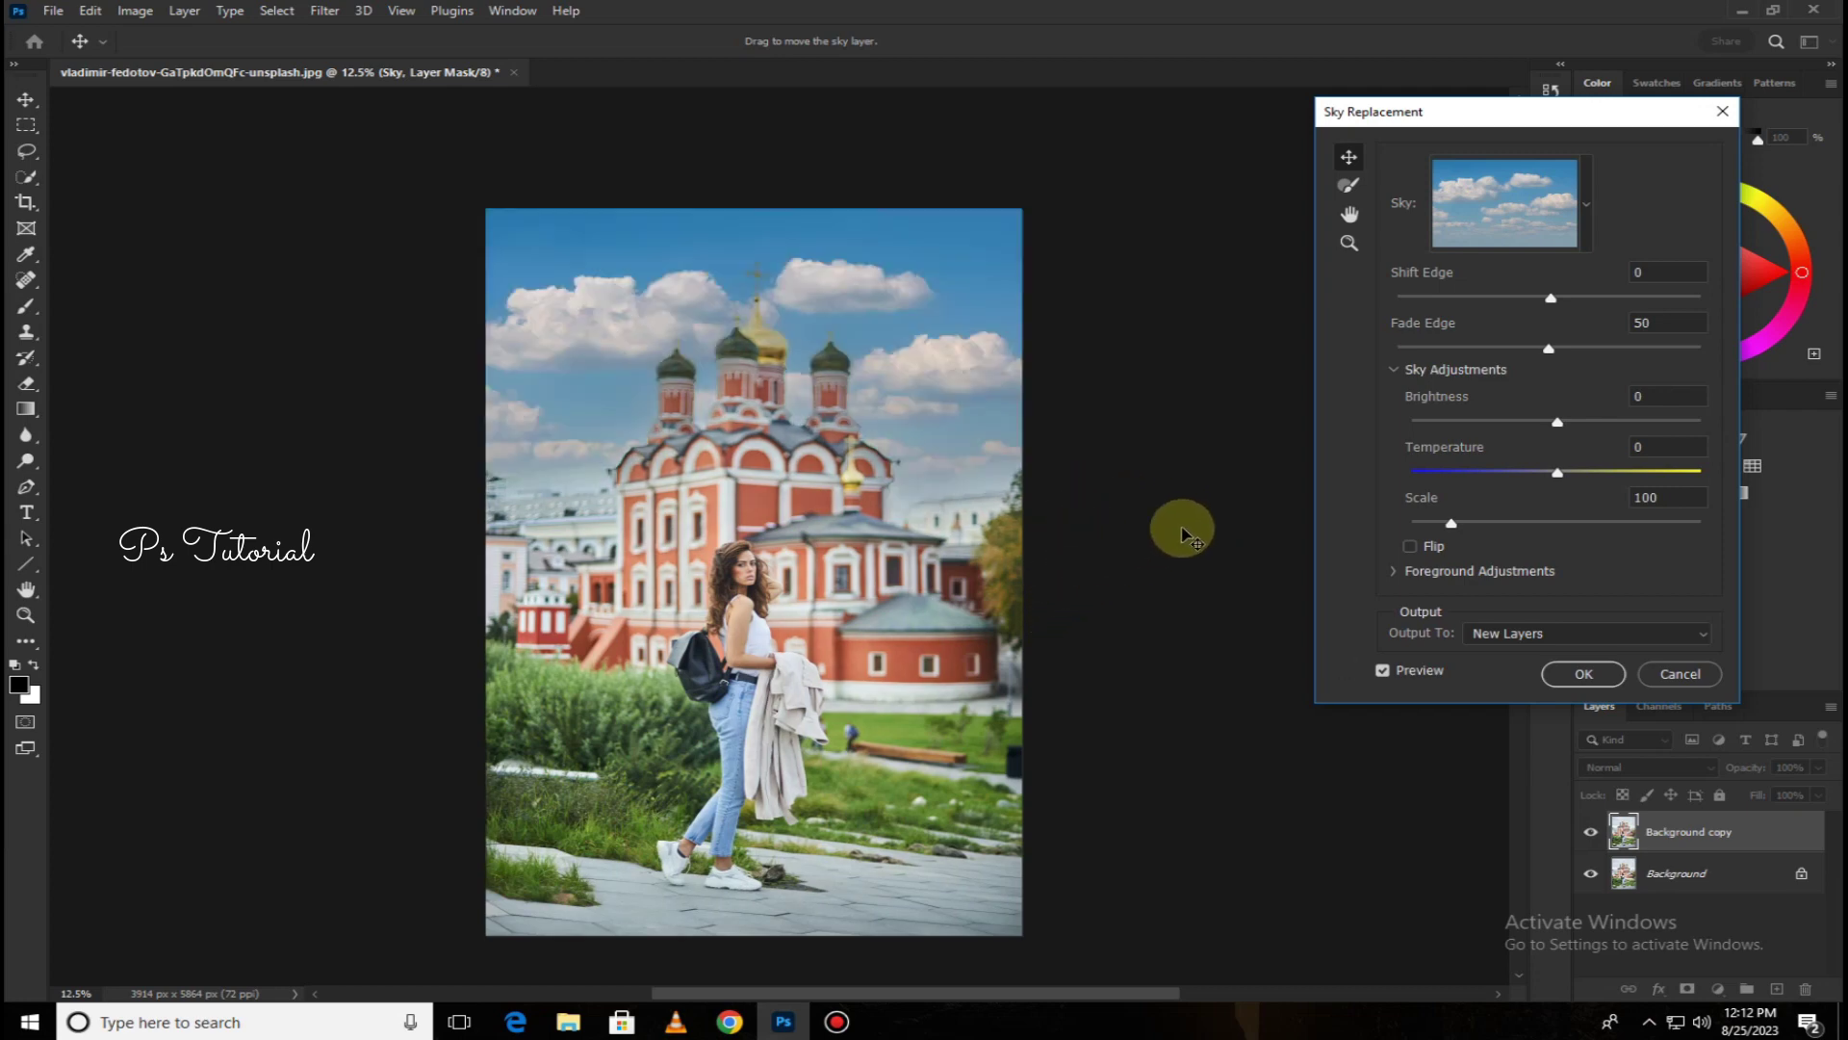
{"action": "left_click_drag", "start_coordinate": [1557, 423], "coordinate": [1571, 424]}
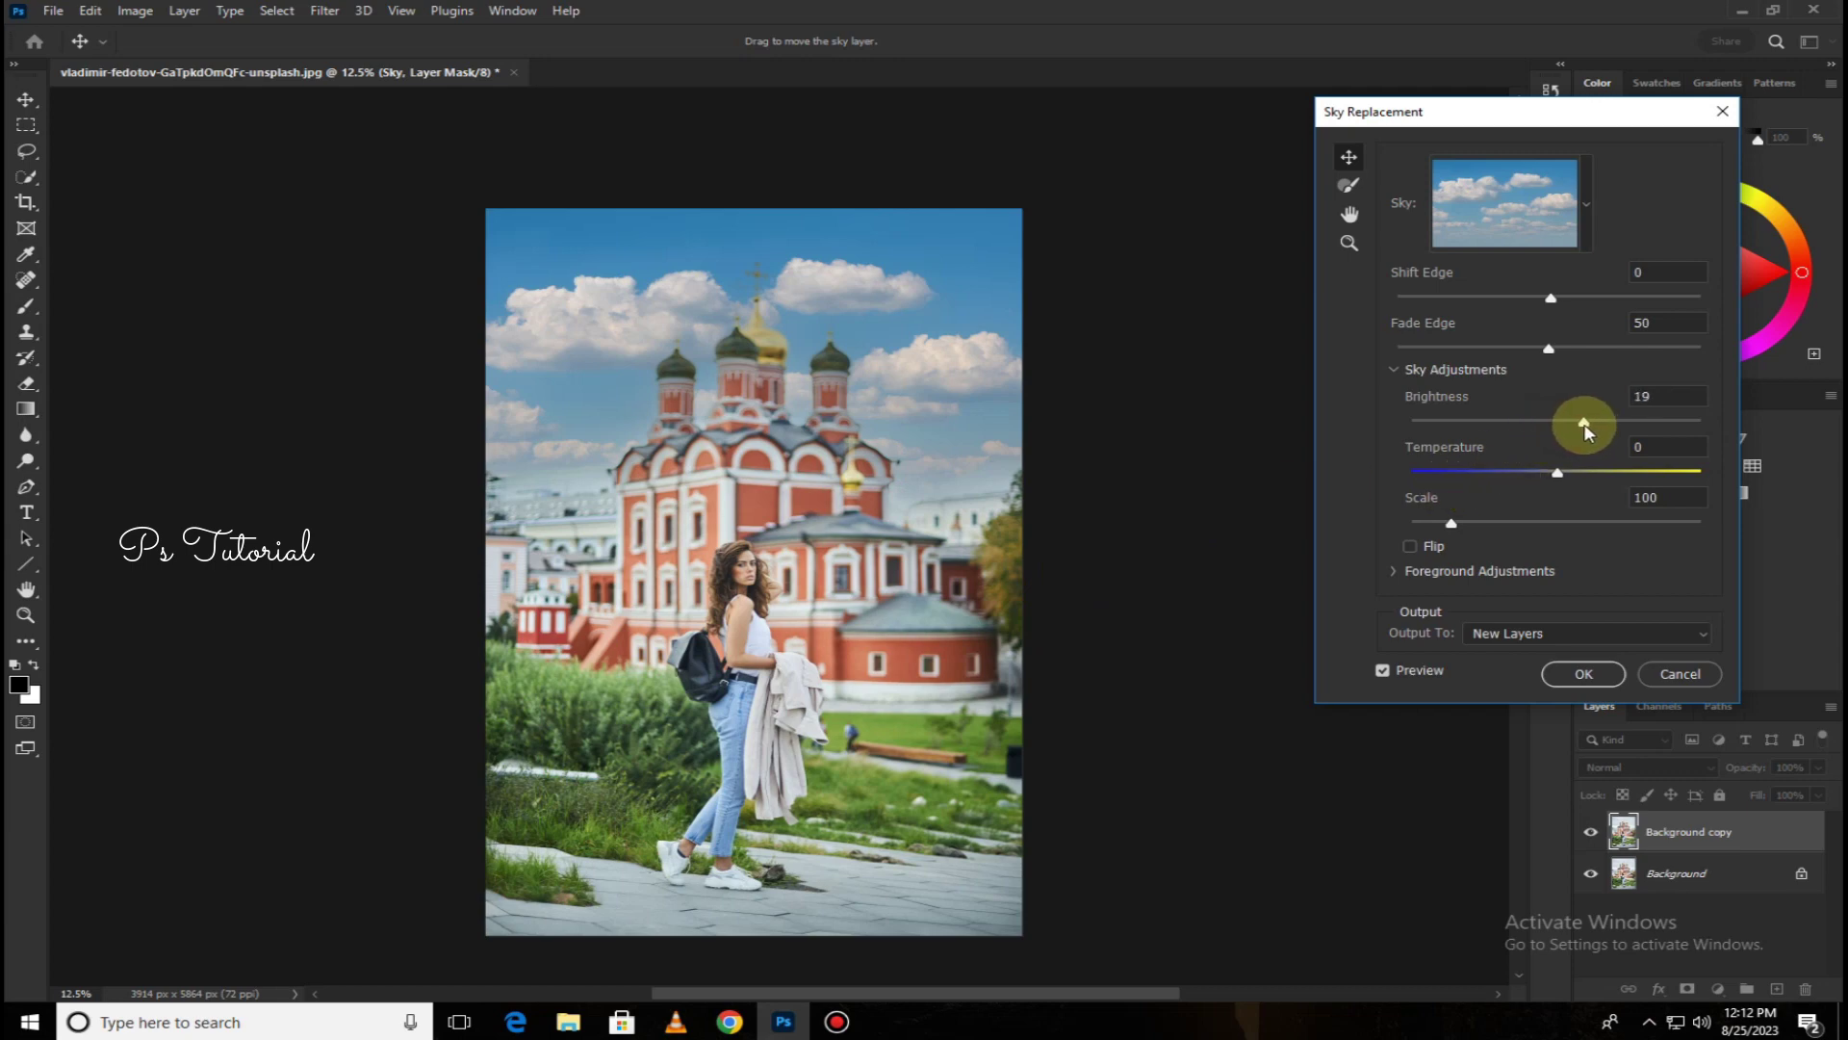
{"action": "left_click_drag", "start_coordinate": [1584, 428], "coordinate": [1587, 423]}
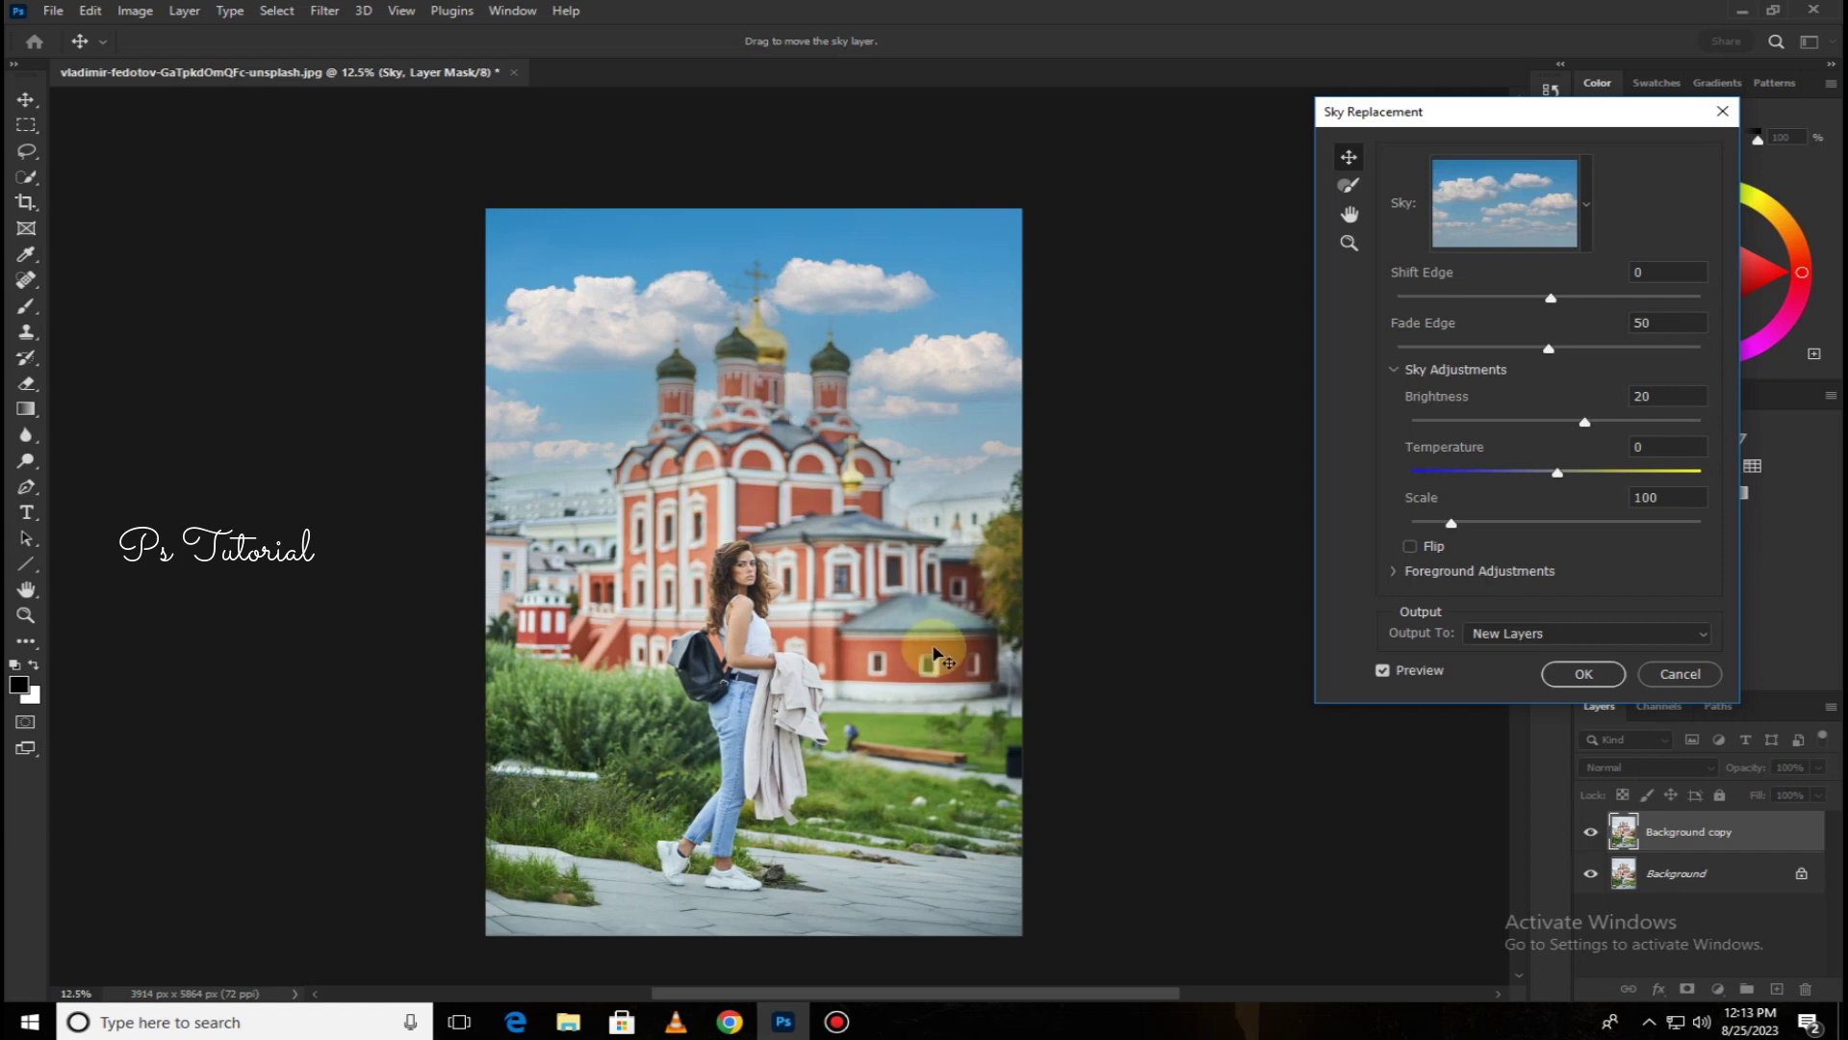
{"action": "left_click", "coordinate": [1559, 676]}
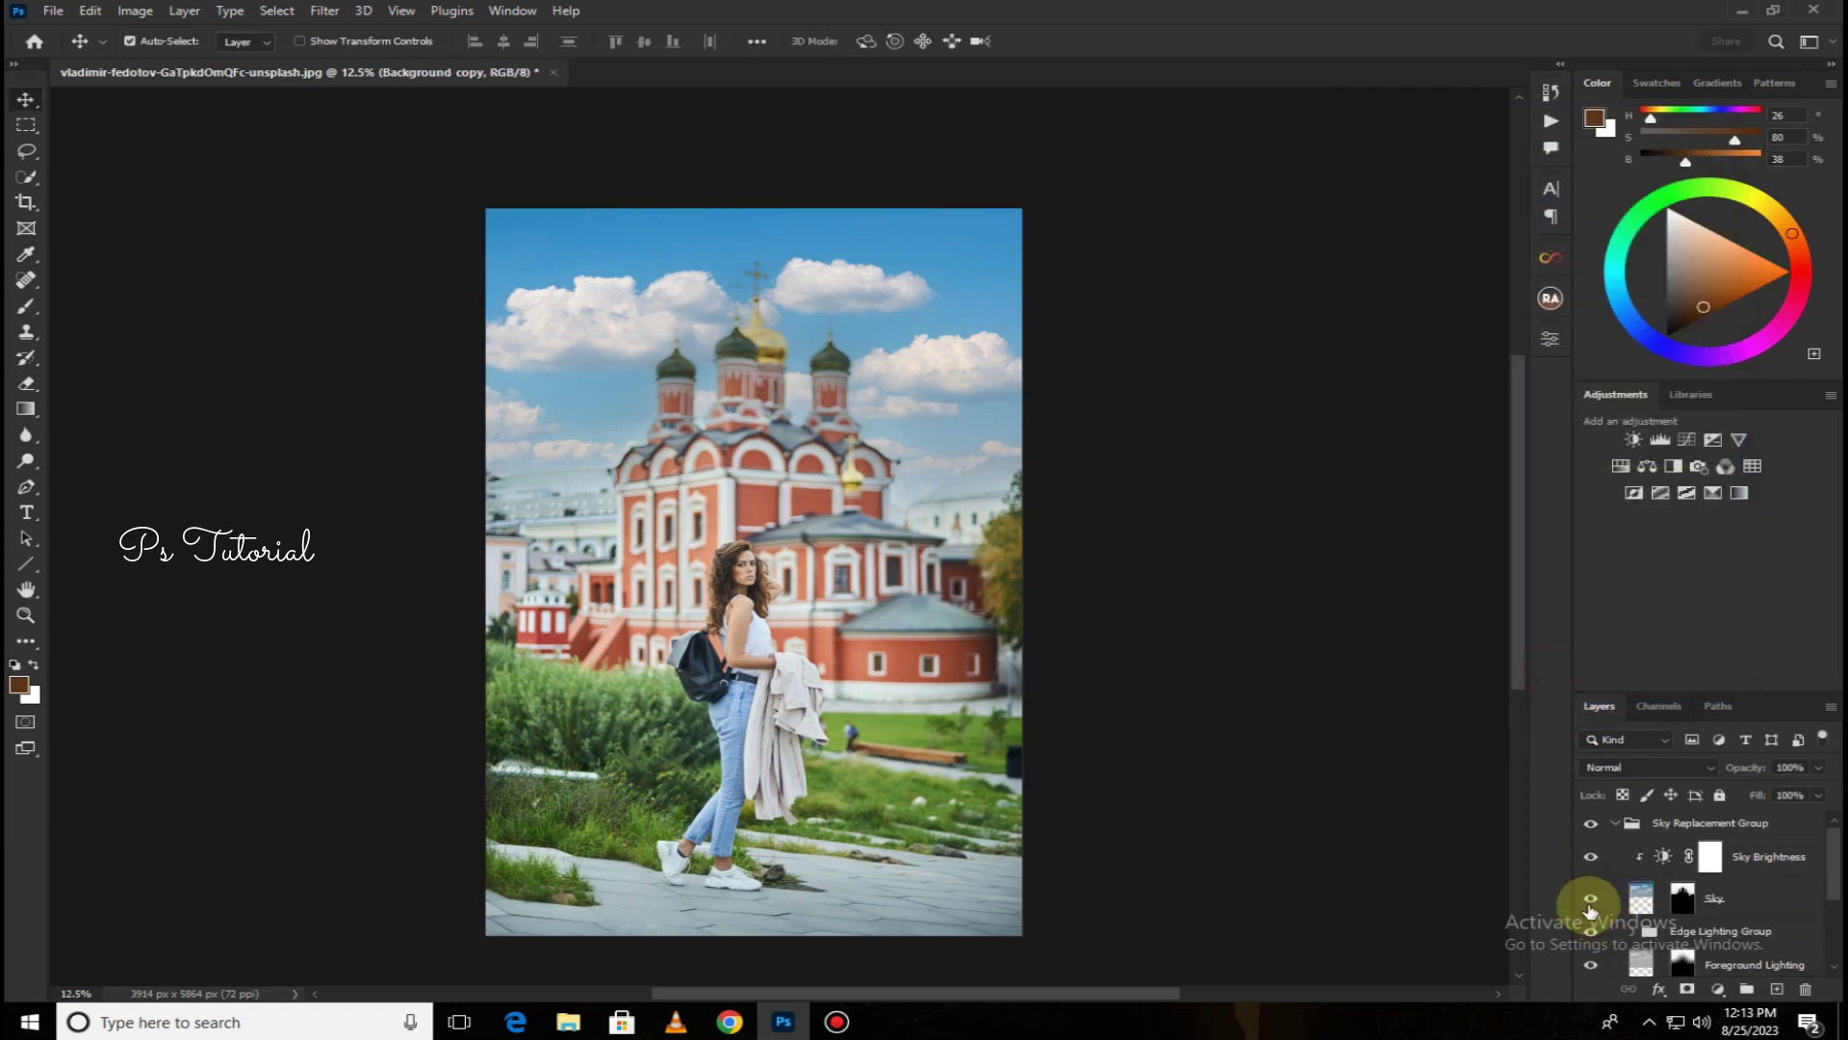
Select the Sky layer mask with the Brush tool and zoom in on the church domes
{"action": "left_click", "coordinate": [1683, 903]}
{"action": "left_click", "coordinate": [26, 305]}
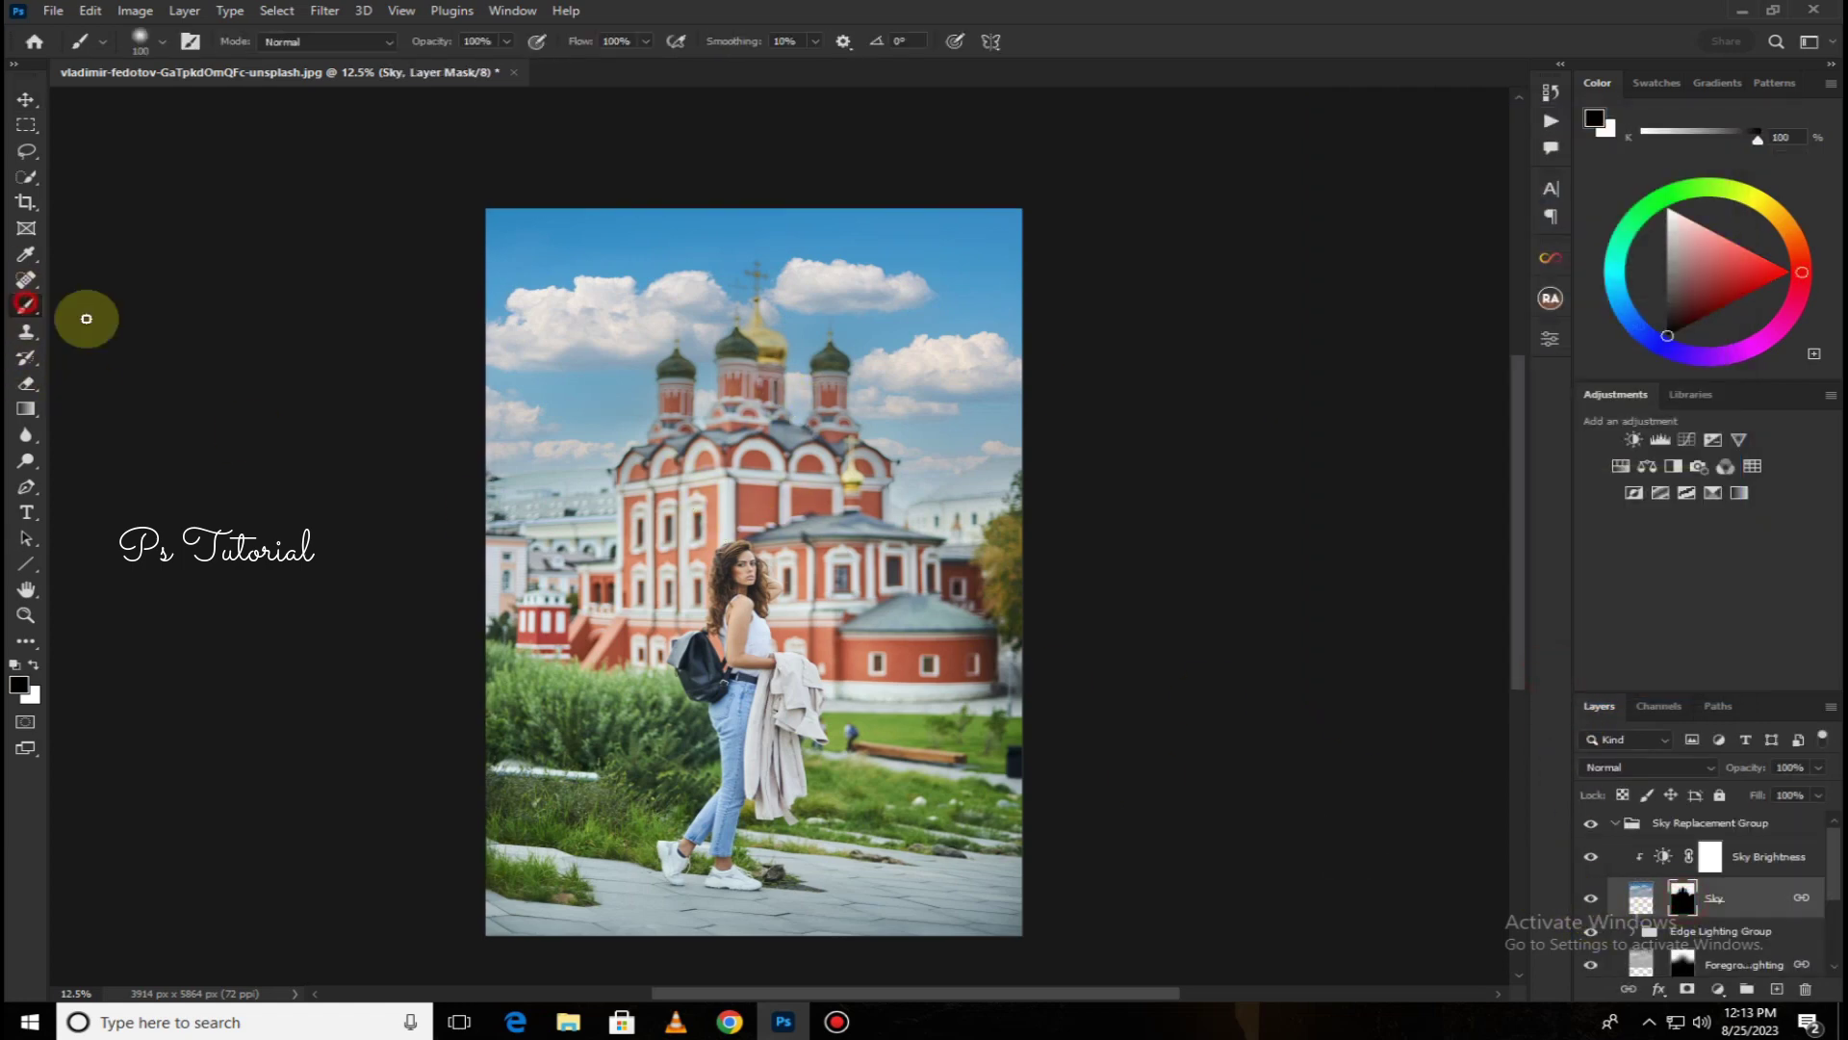
{"action": "scroll", "coordinate": [460, 419], "scroll_direction": "up", "scroll_amount": 1}
{"action": "scroll", "coordinate": [487, 371], "scroll_direction": "up", "scroll_amount": 2}
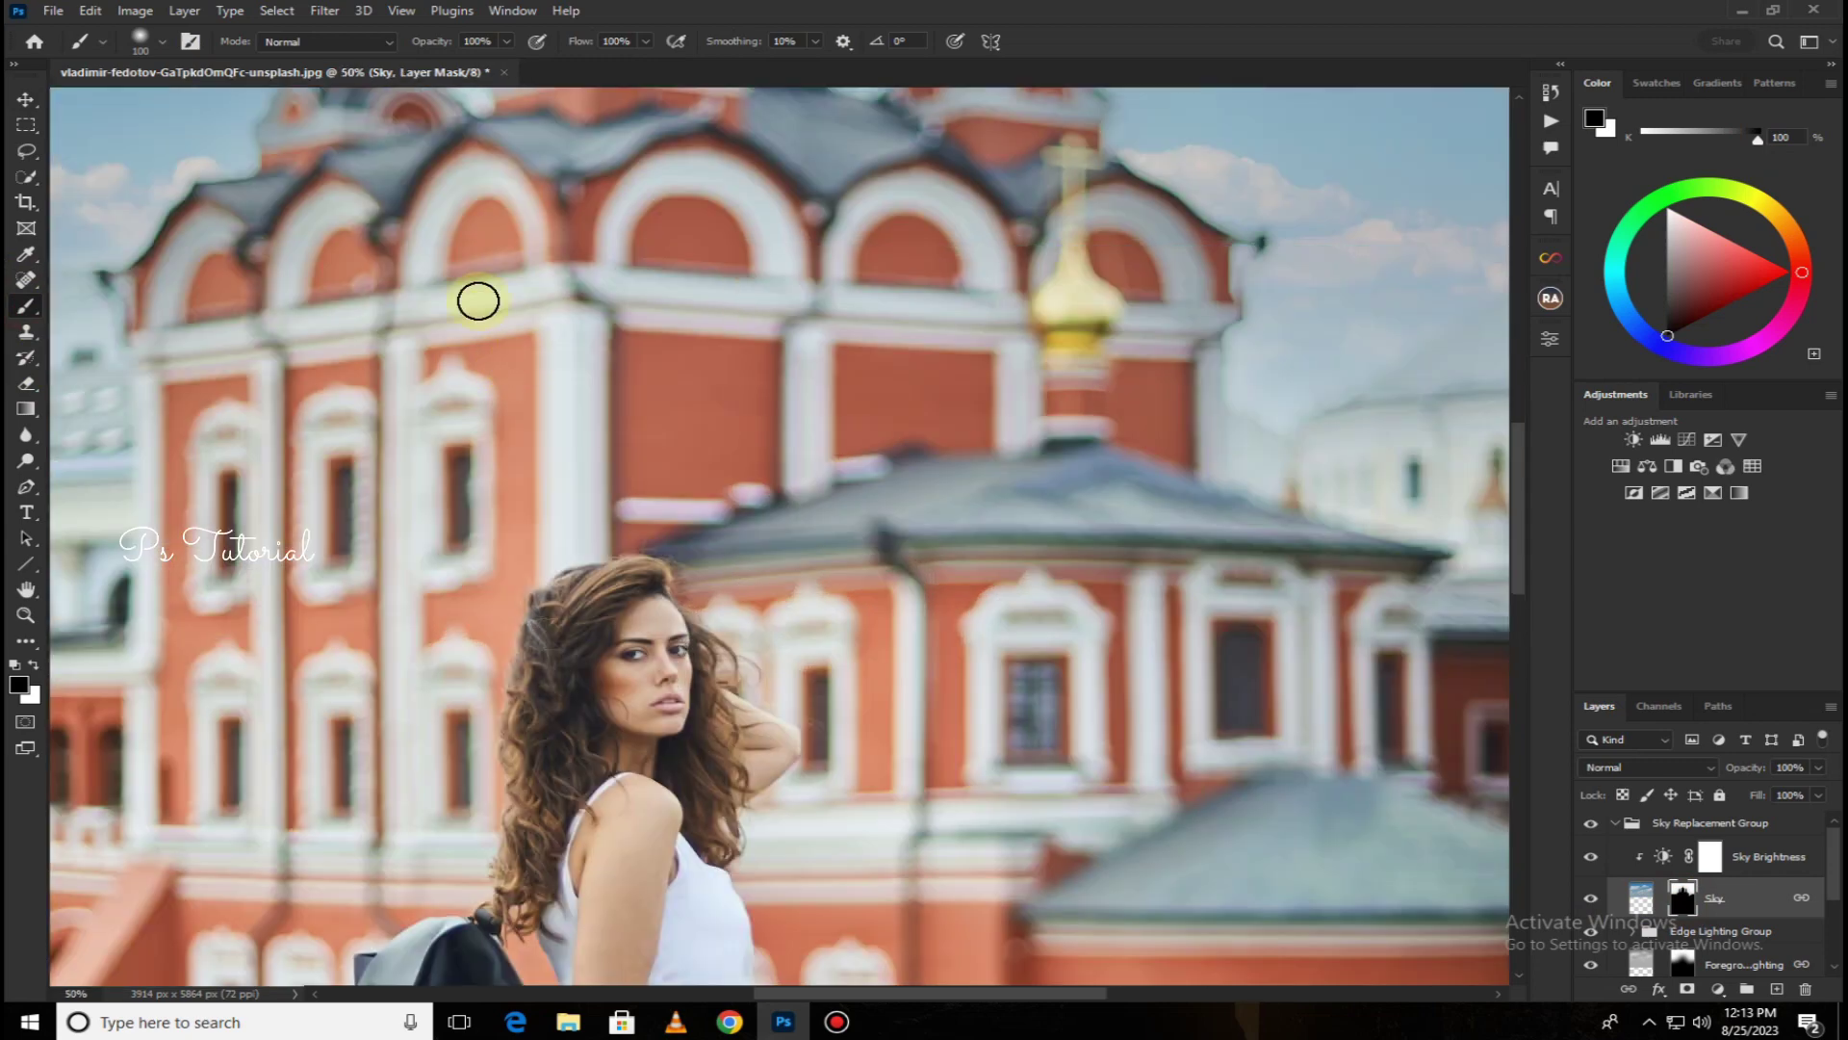
{"action": "scroll", "coordinate": [474, 298], "scroll_direction": "up", "scroll_amount": 1}
{"action": "left_click_drag", "start_coordinate": [564, 587], "coordinate": [557, 569]}
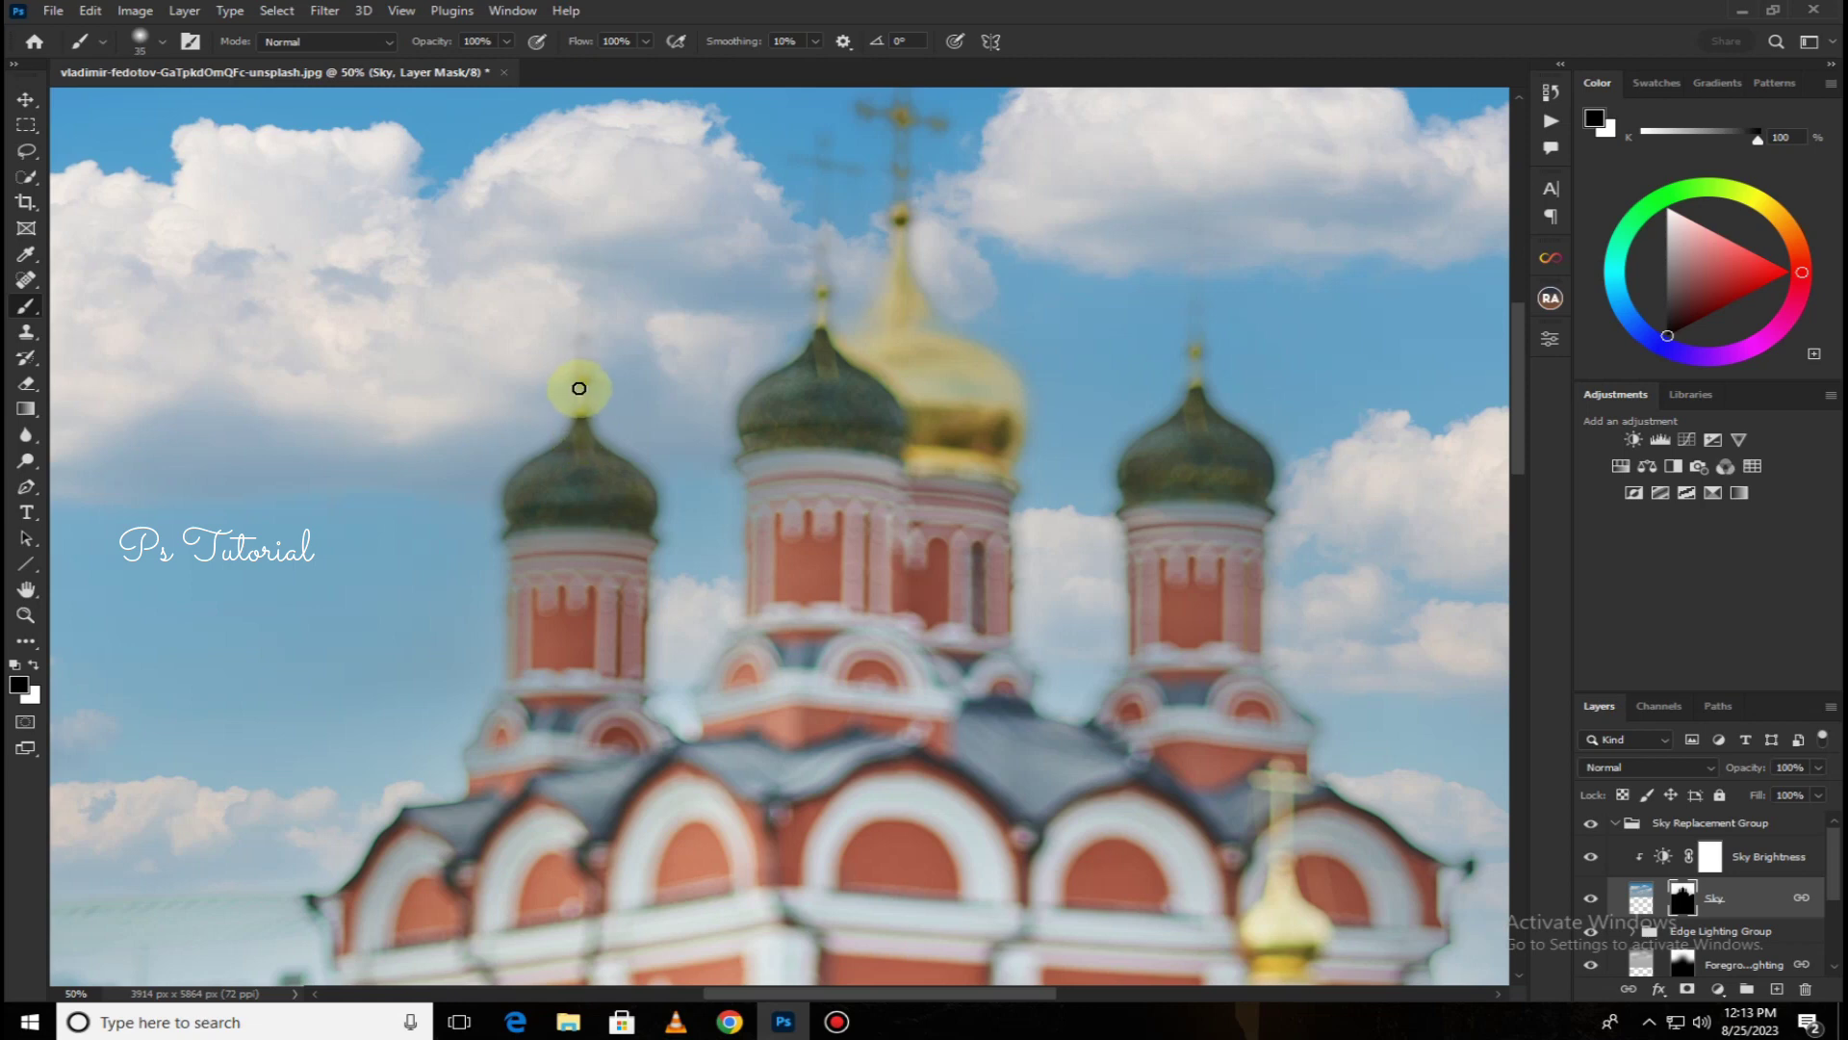
Paint black on the mask to restore the gold dome's top and spire
{"action": "key", "text": "bracketright"}
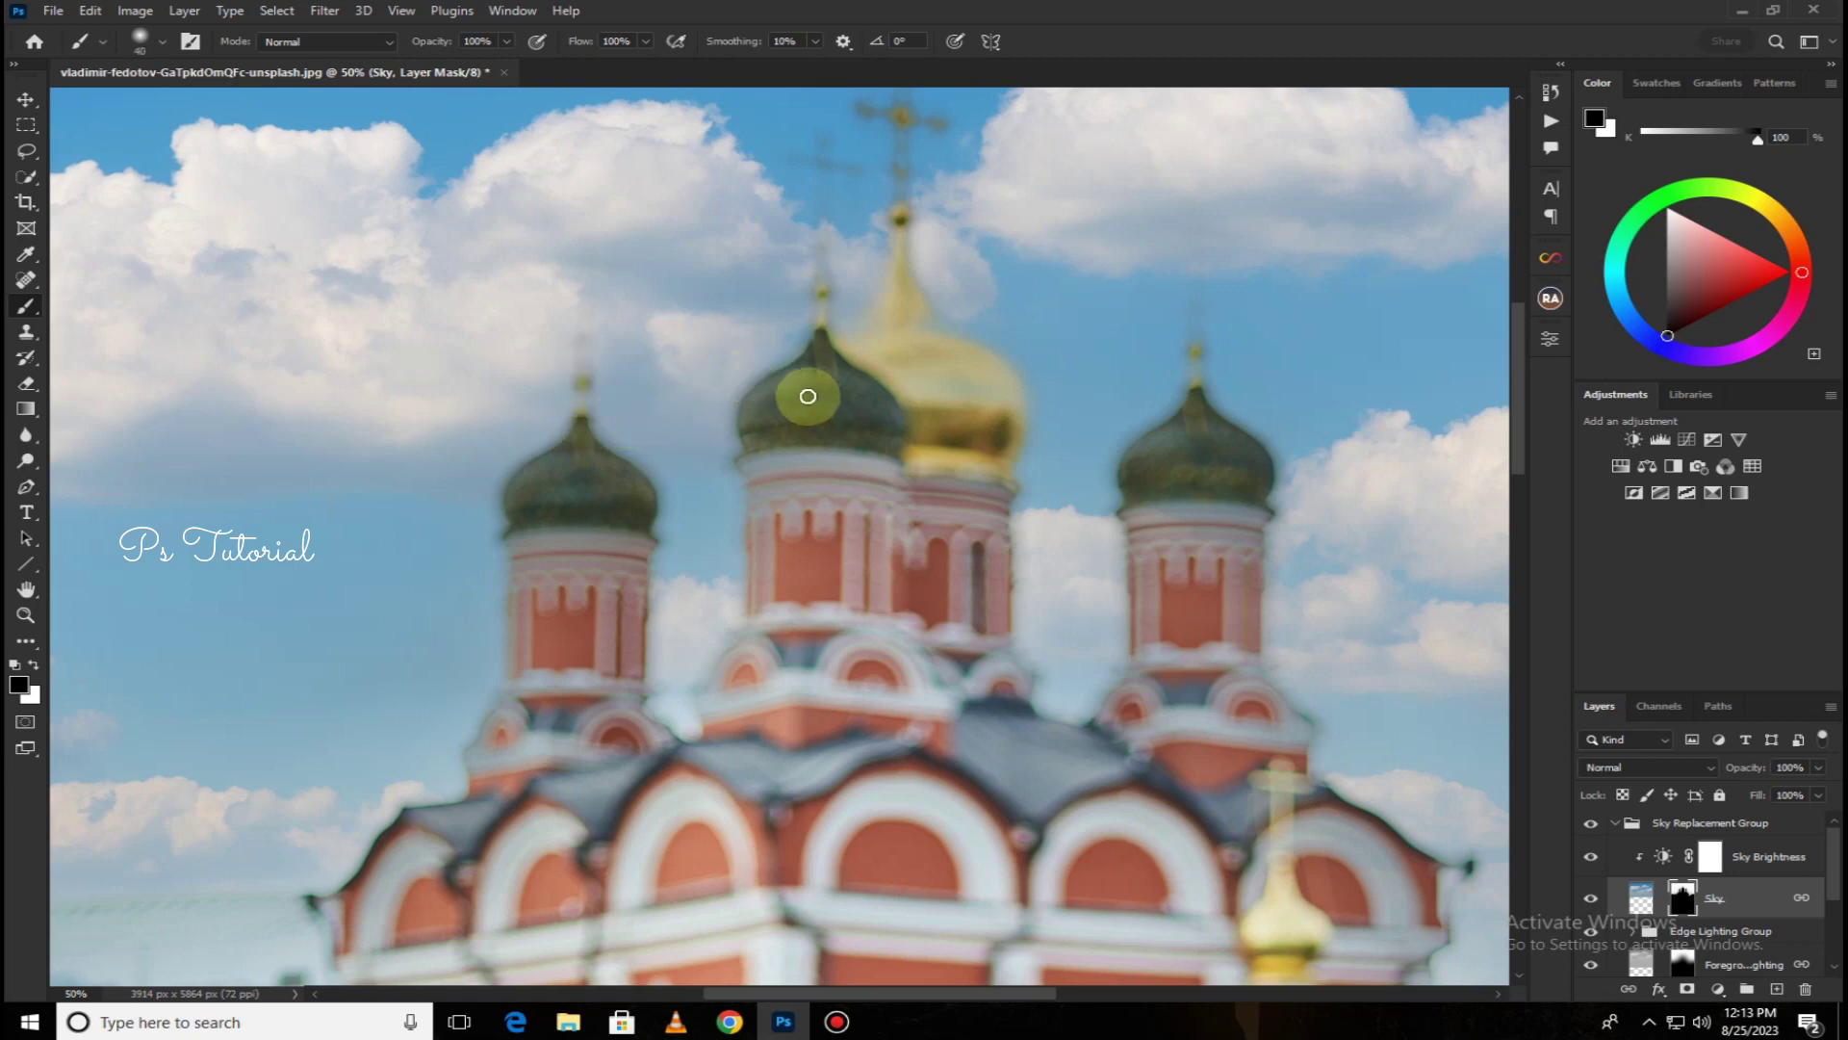
{"action": "key", "text": "bracketright"}
{"action": "key", "text": "bracketright"}
{"action": "key", "text": "bracketright"}
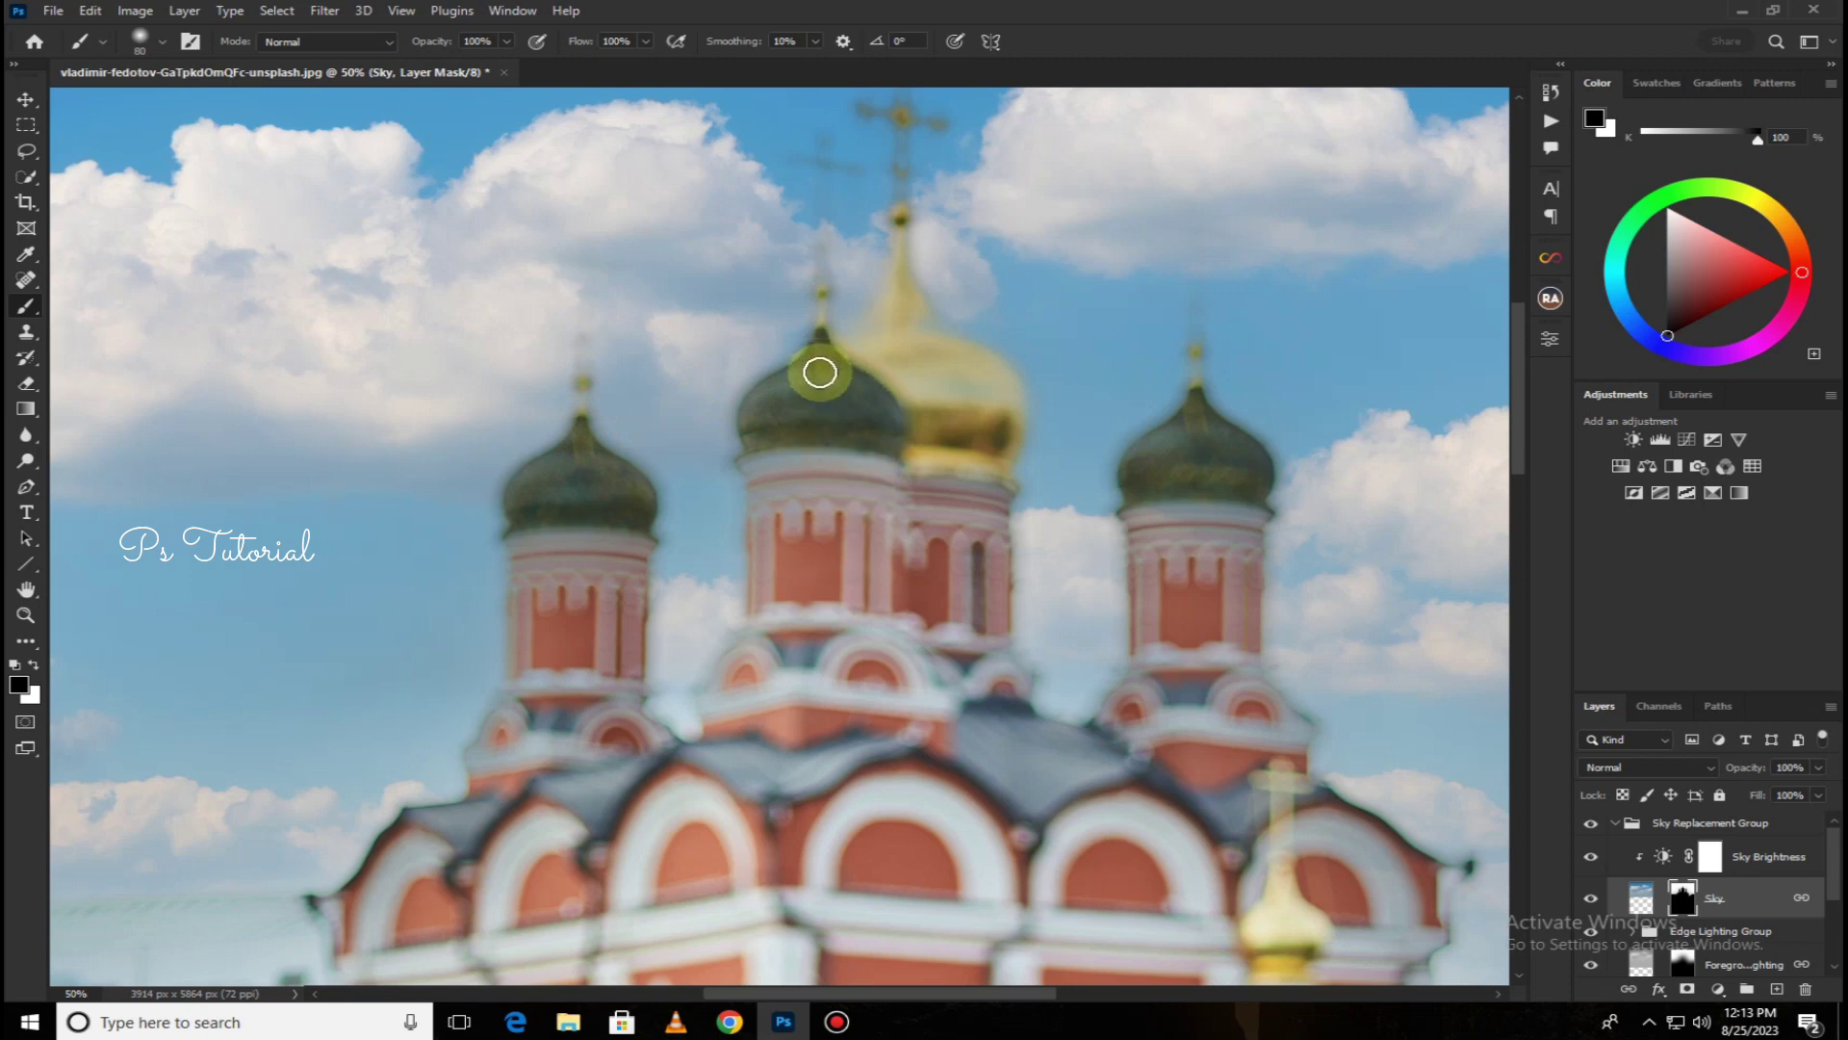
{"action": "key", "text": "bracketleft"}
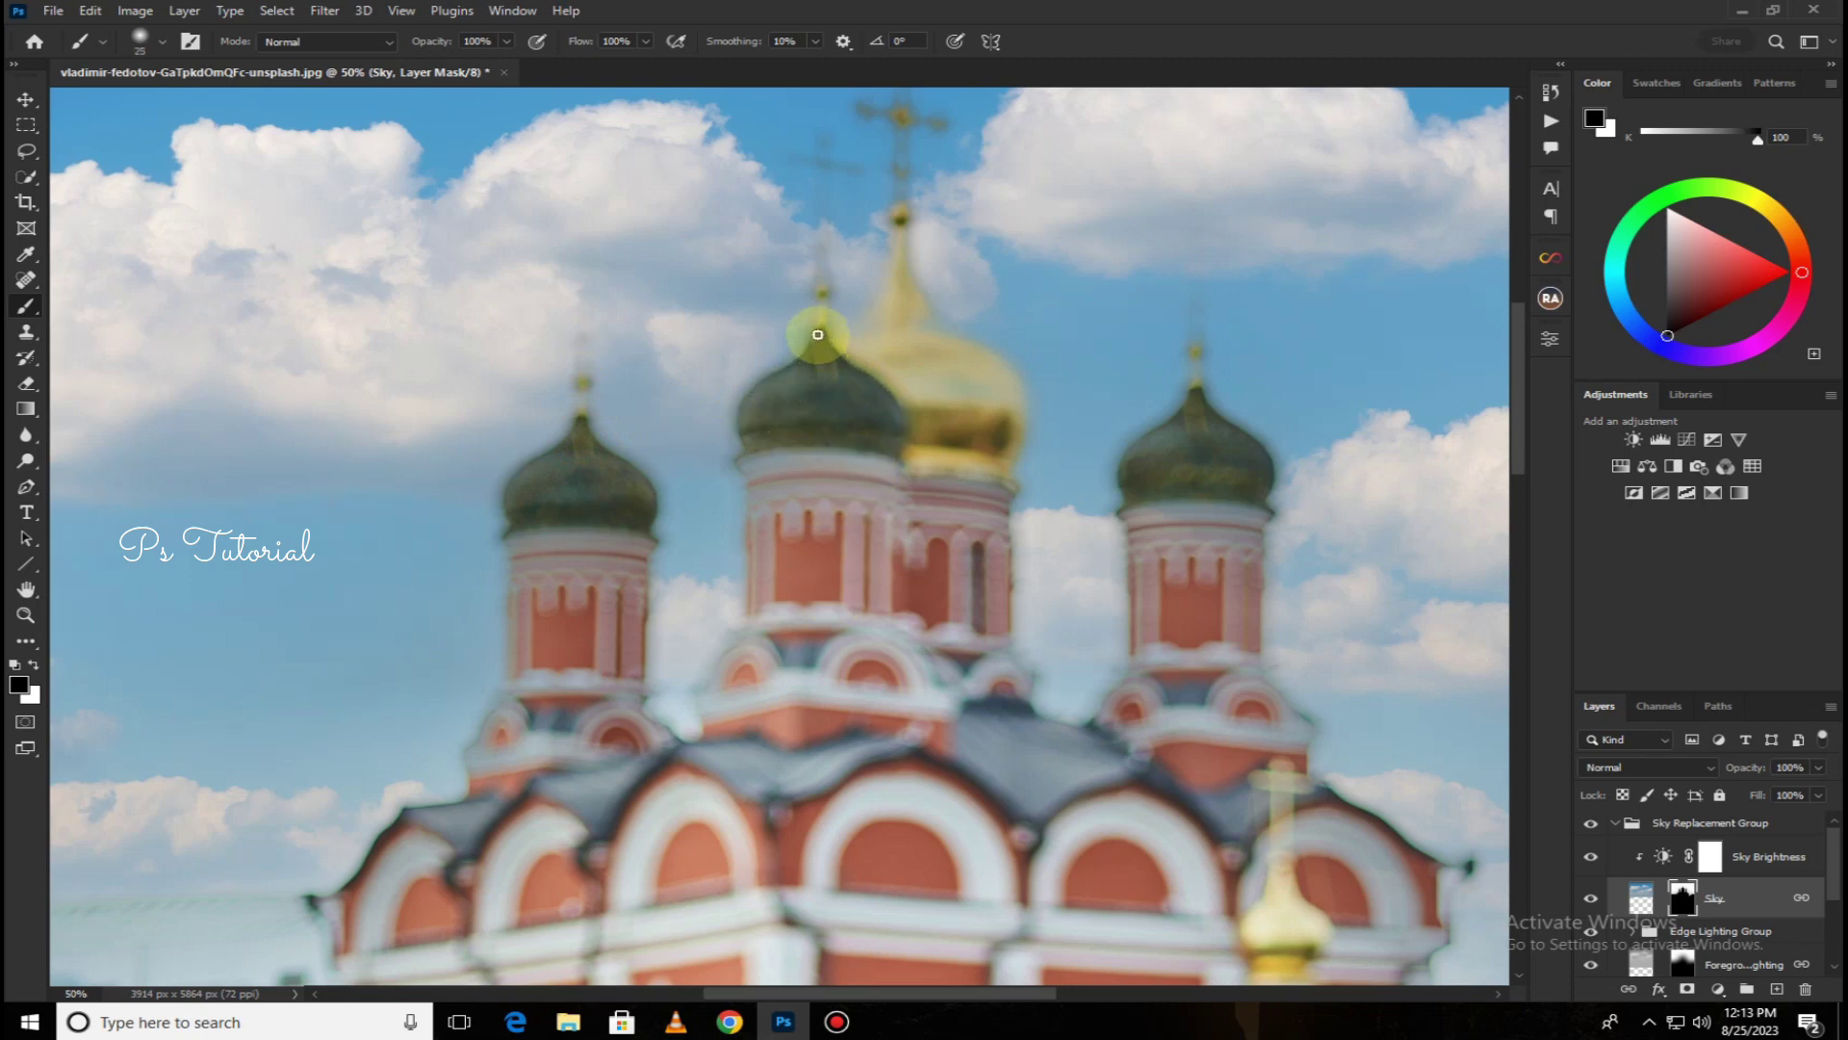
{"action": "left_click_drag", "start_coordinate": [817, 335], "coordinate": [817, 288]}
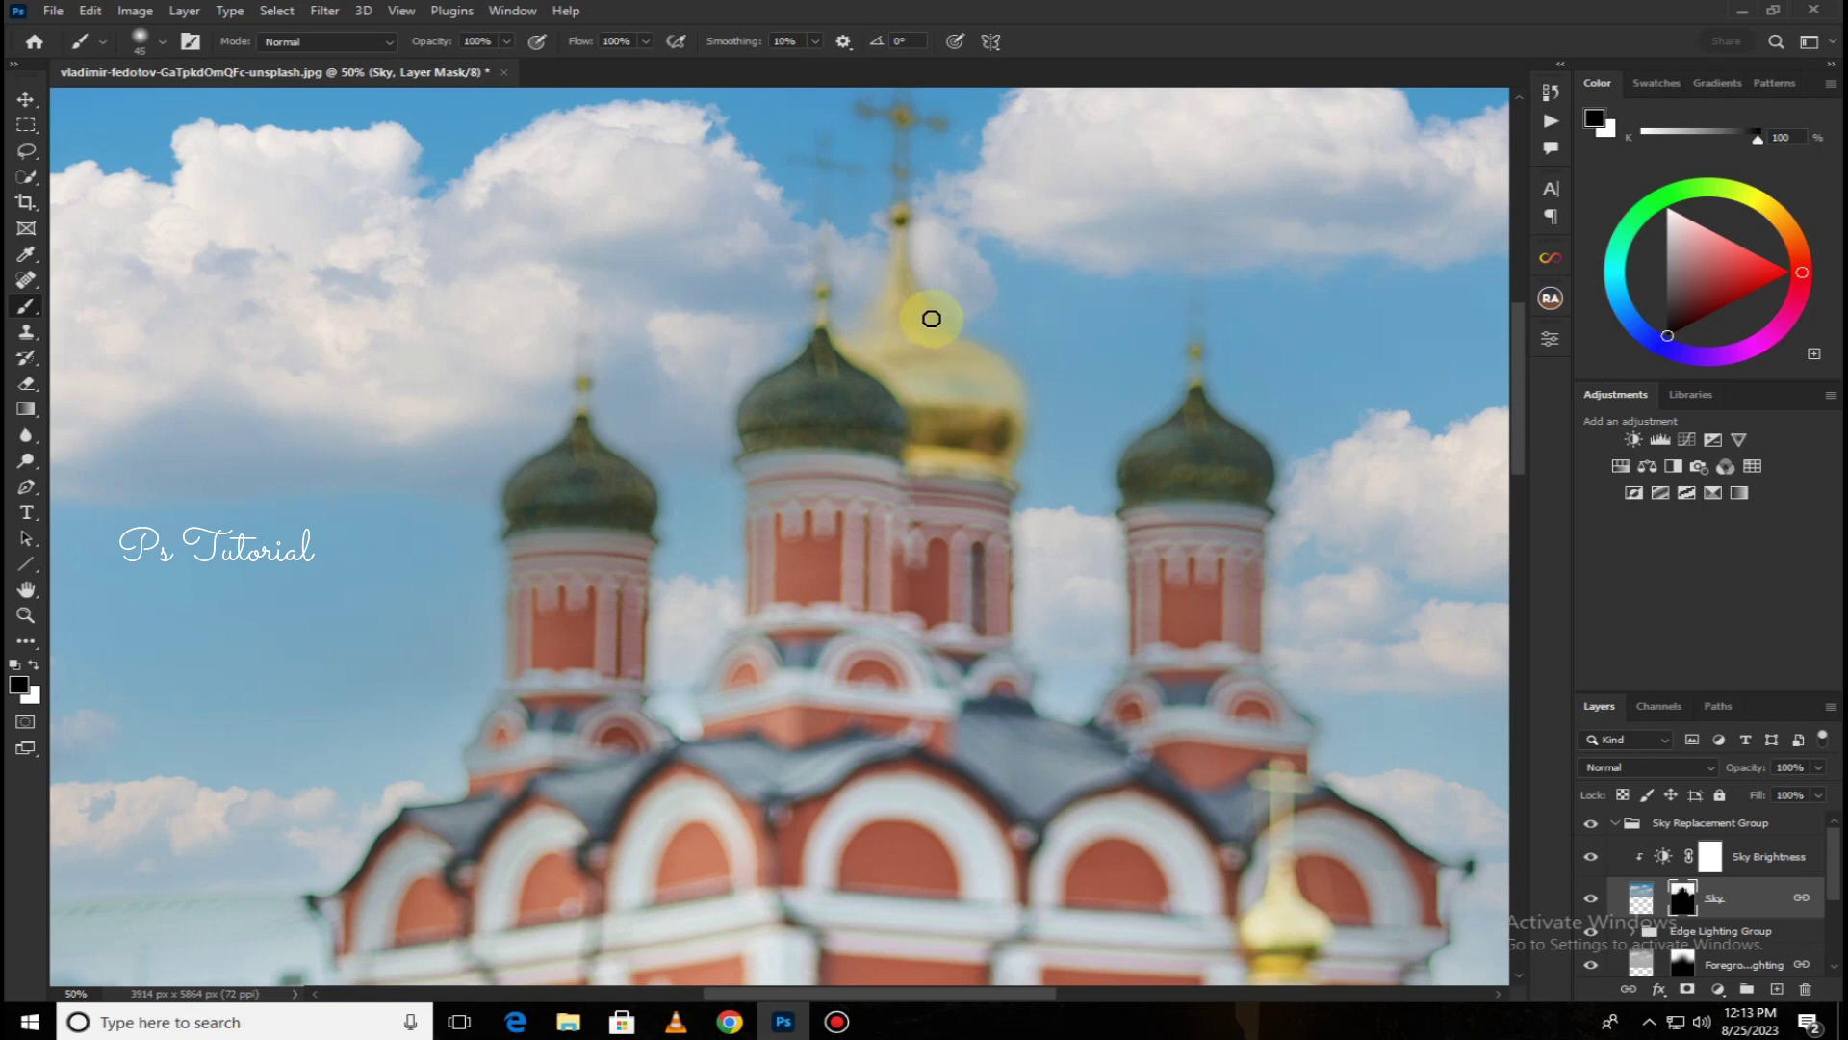
{"action": "mouse_move", "coordinate": [896, 290]}
{"action": "left_mouse_down"}
{"action": "mouse_move", "coordinate": [962, 352]}
{"action": "mouse_move", "coordinate": [969, 448]}
{"action": "mouse_move", "coordinate": [887, 413]}
{"action": "mouse_move", "coordinate": [889, 325]}
{"action": "mouse_move", "coordinate": [914, 324]}
{"action": "left_mouse_up"}
{"action": "key", "text": "bracketright"}
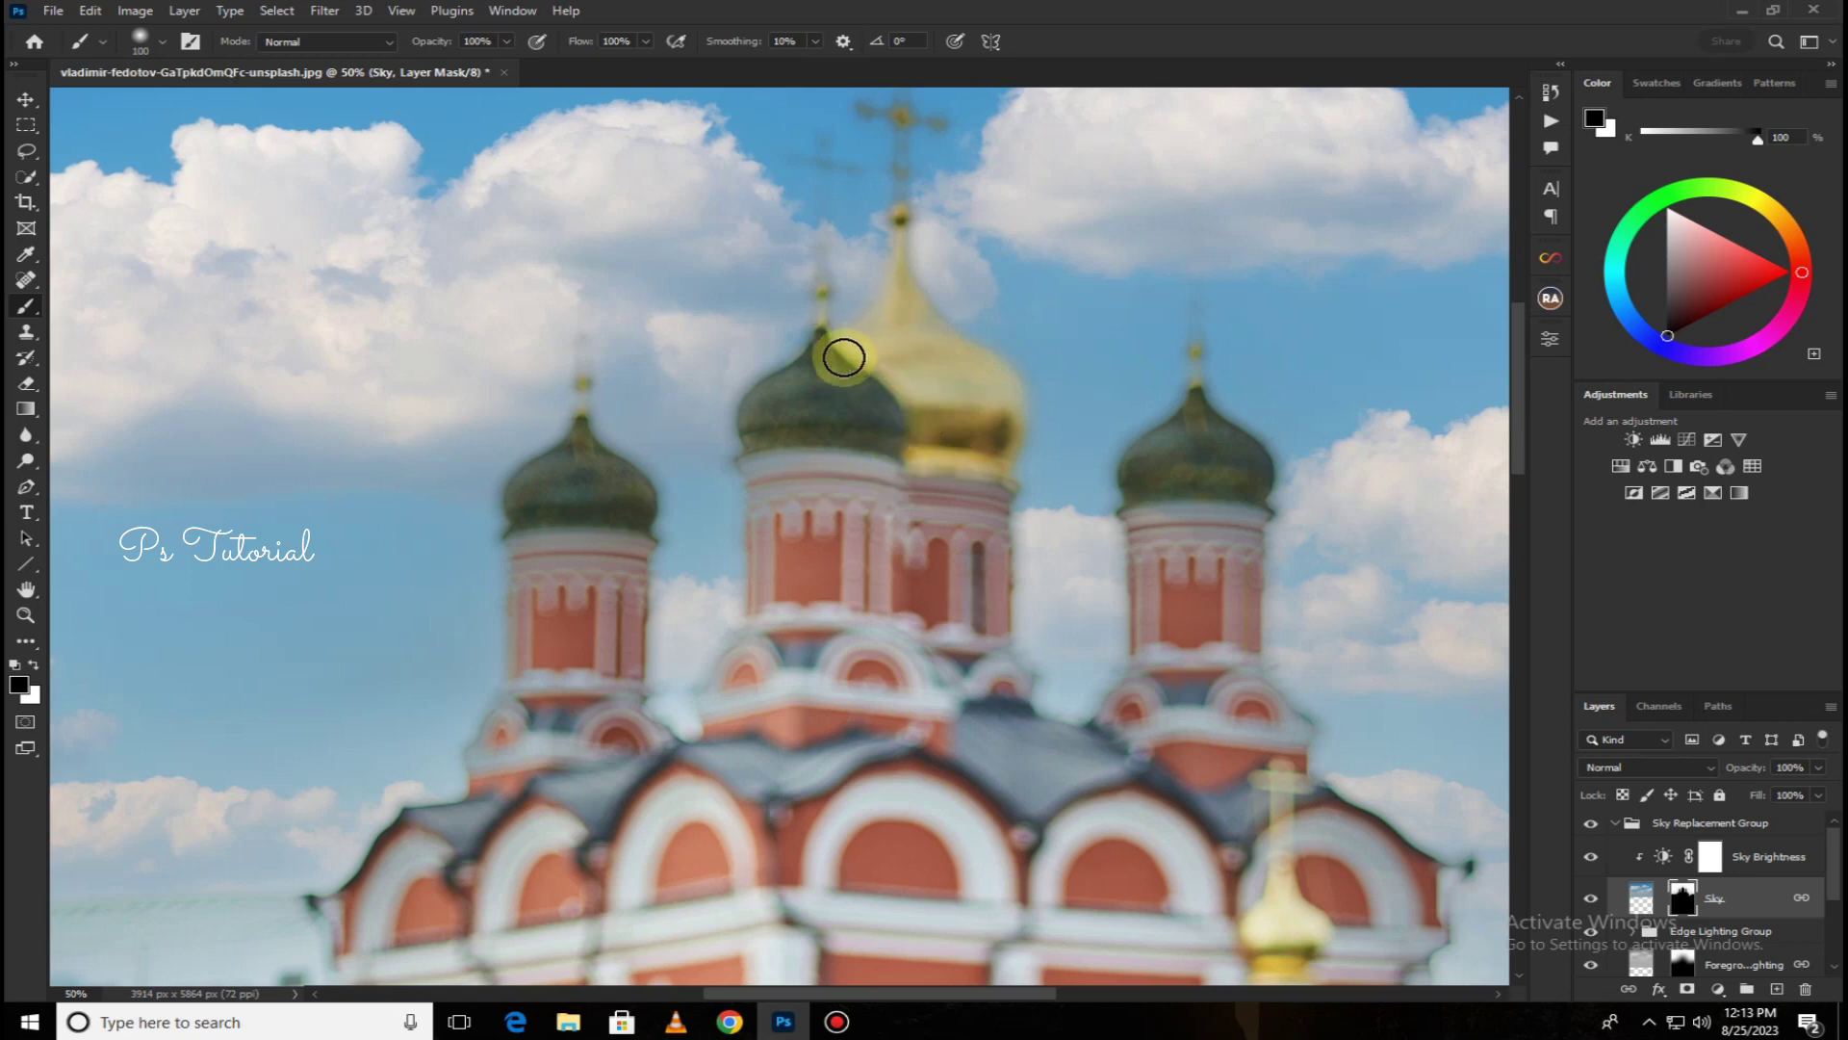
{"action": "key", "text": "bracketleft"}
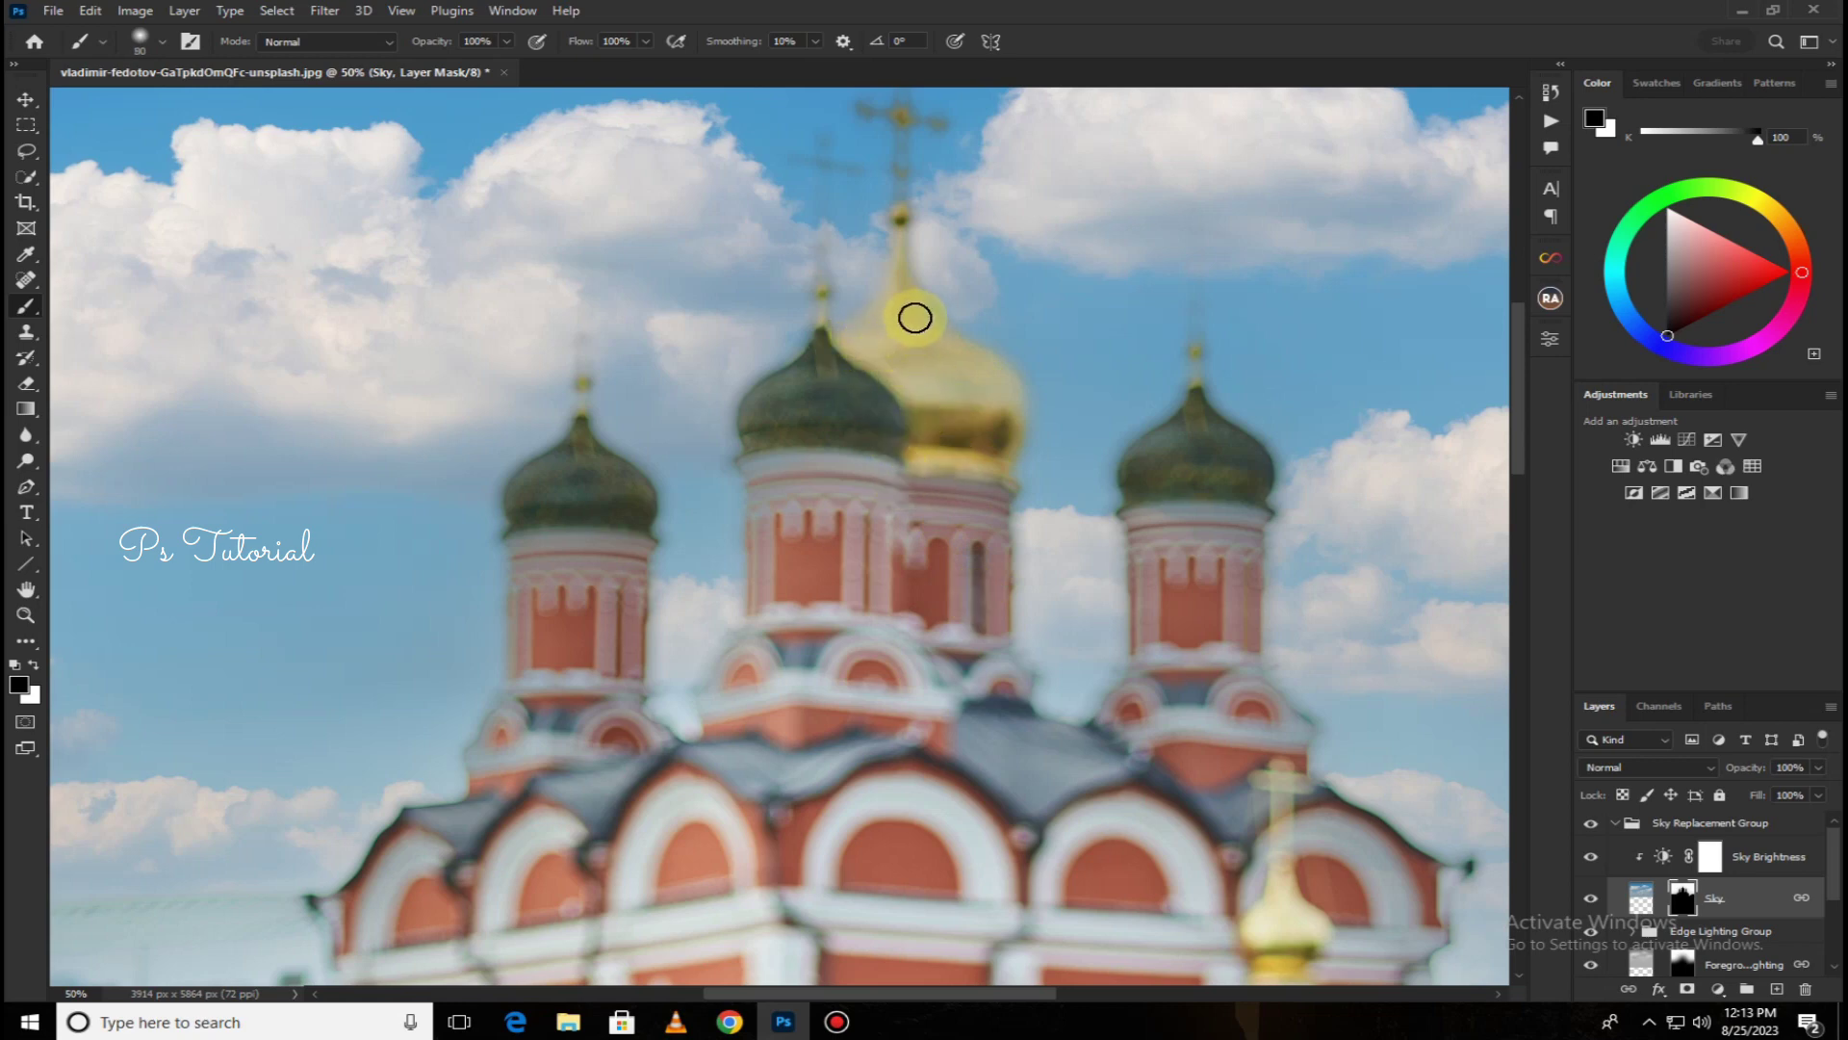
{"action": "mouse_move", "coordinate": [915, 318]}
{"action": "left_mouse_down"}
{"action": "mouse_move", "coordinate": [937, 332]}
{"action": "mouse_move", "coordinate": [891, 289]}
{"action": "mouse_move", "coordinate": [902, 222]}
{"action": "left_mouse_up"}
Paint back the gold dome's cross and the right green dome with its tower
{"action": "key", "text": "bracketleft"}
{"action": "left_click", "coordinate": [1179, 432]}
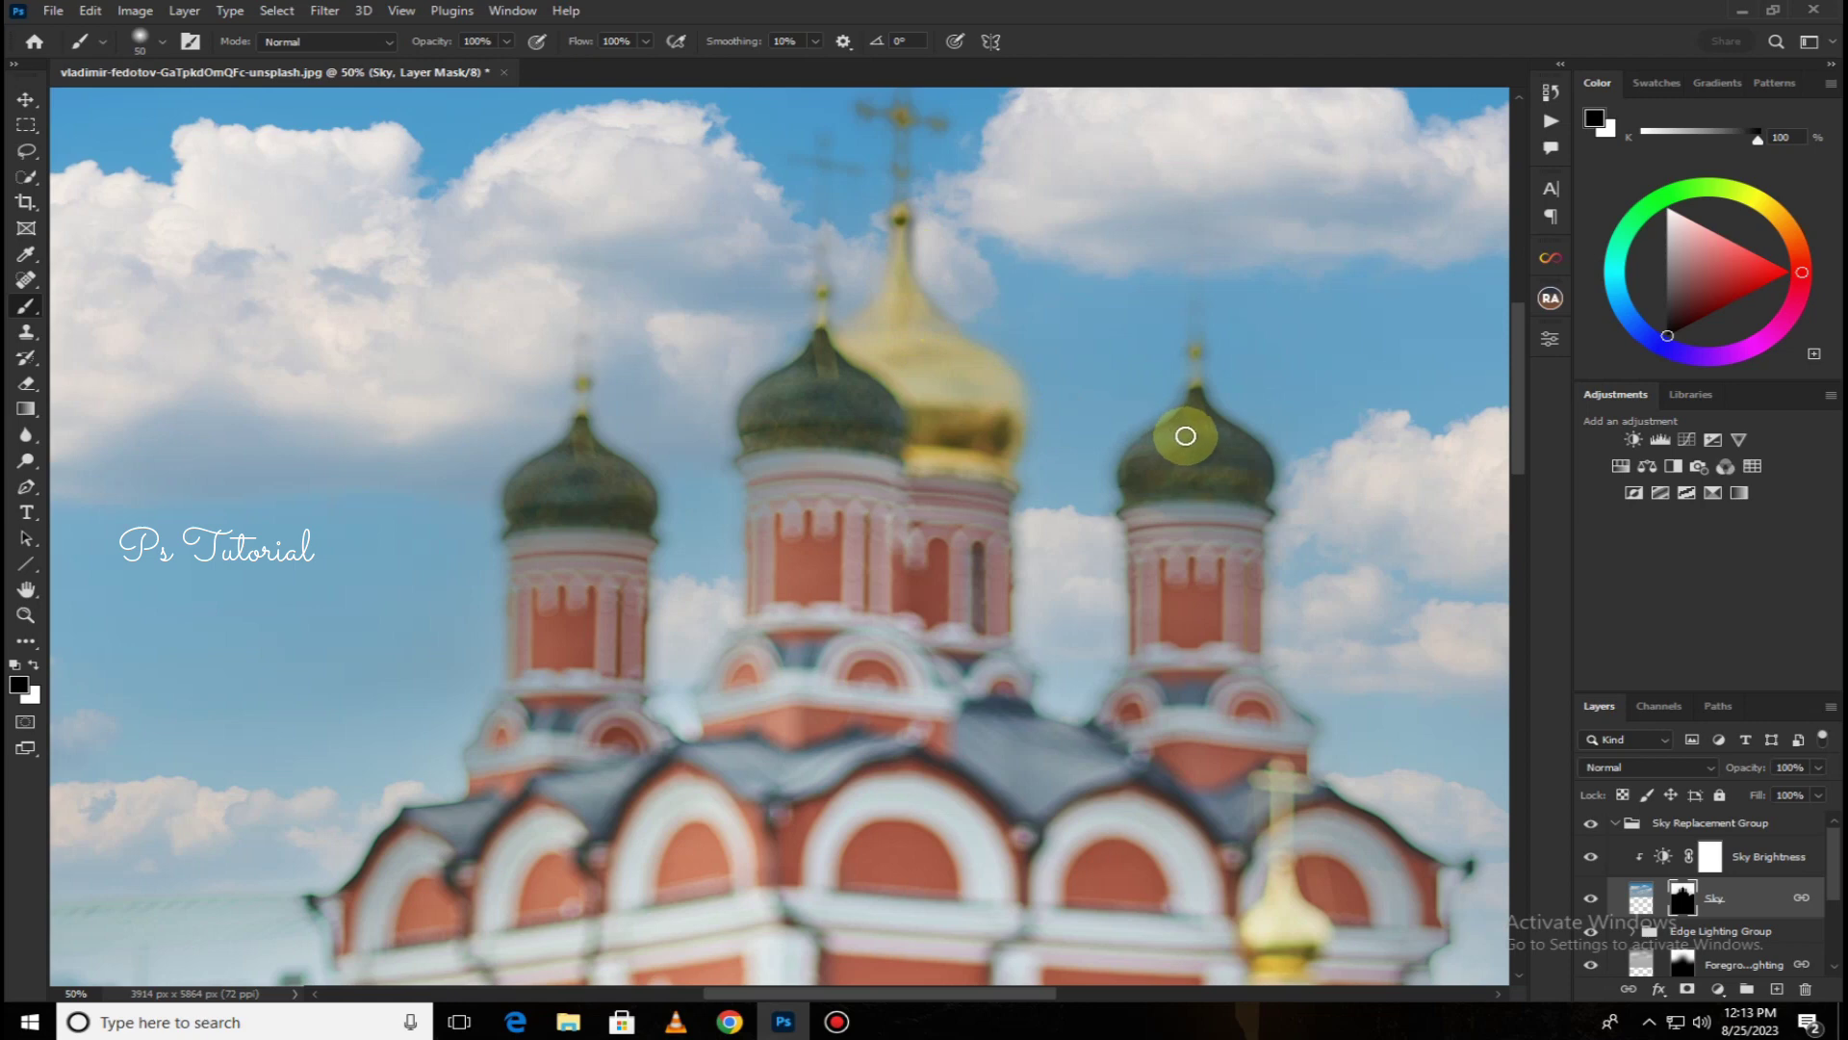
{"action": "mouse_move", "coordinate": [1185, 432]}
{"action": "left_mouse_down"}
{"action": "mouse_move", "coordinate": [1218, 548]}
{"action": "mouse_move", "coordinate": [1230, 462]}
{"action": "mouse_move", "coordinate": [1240, 544]}
{"action": "mouse_move", "coordinate": [1230, 500]}
{"action": "mouse_move", "coordinate": [1168, 487]}
{"action": "mouse_move", "coordinate": [1167, 446]}
{"action": "mouse_move", "coordinate": [1132, 460]}
{"action": "mouse_move", "coordinate": [1151, 500]}
{"action": "mouse_move", "coordinate": [1184, 400]}
{"action": "mouse_move", "coordinate": [1192, 441]}
{"action": "mouse_move", "coordinate": [1192, 351]}
{"action": "mouse_move", "coordinate": [1249, 625]}
{"action": "mouse_move", "coordinate": [1106, 404]}
{"action": "left_mouse_up"}
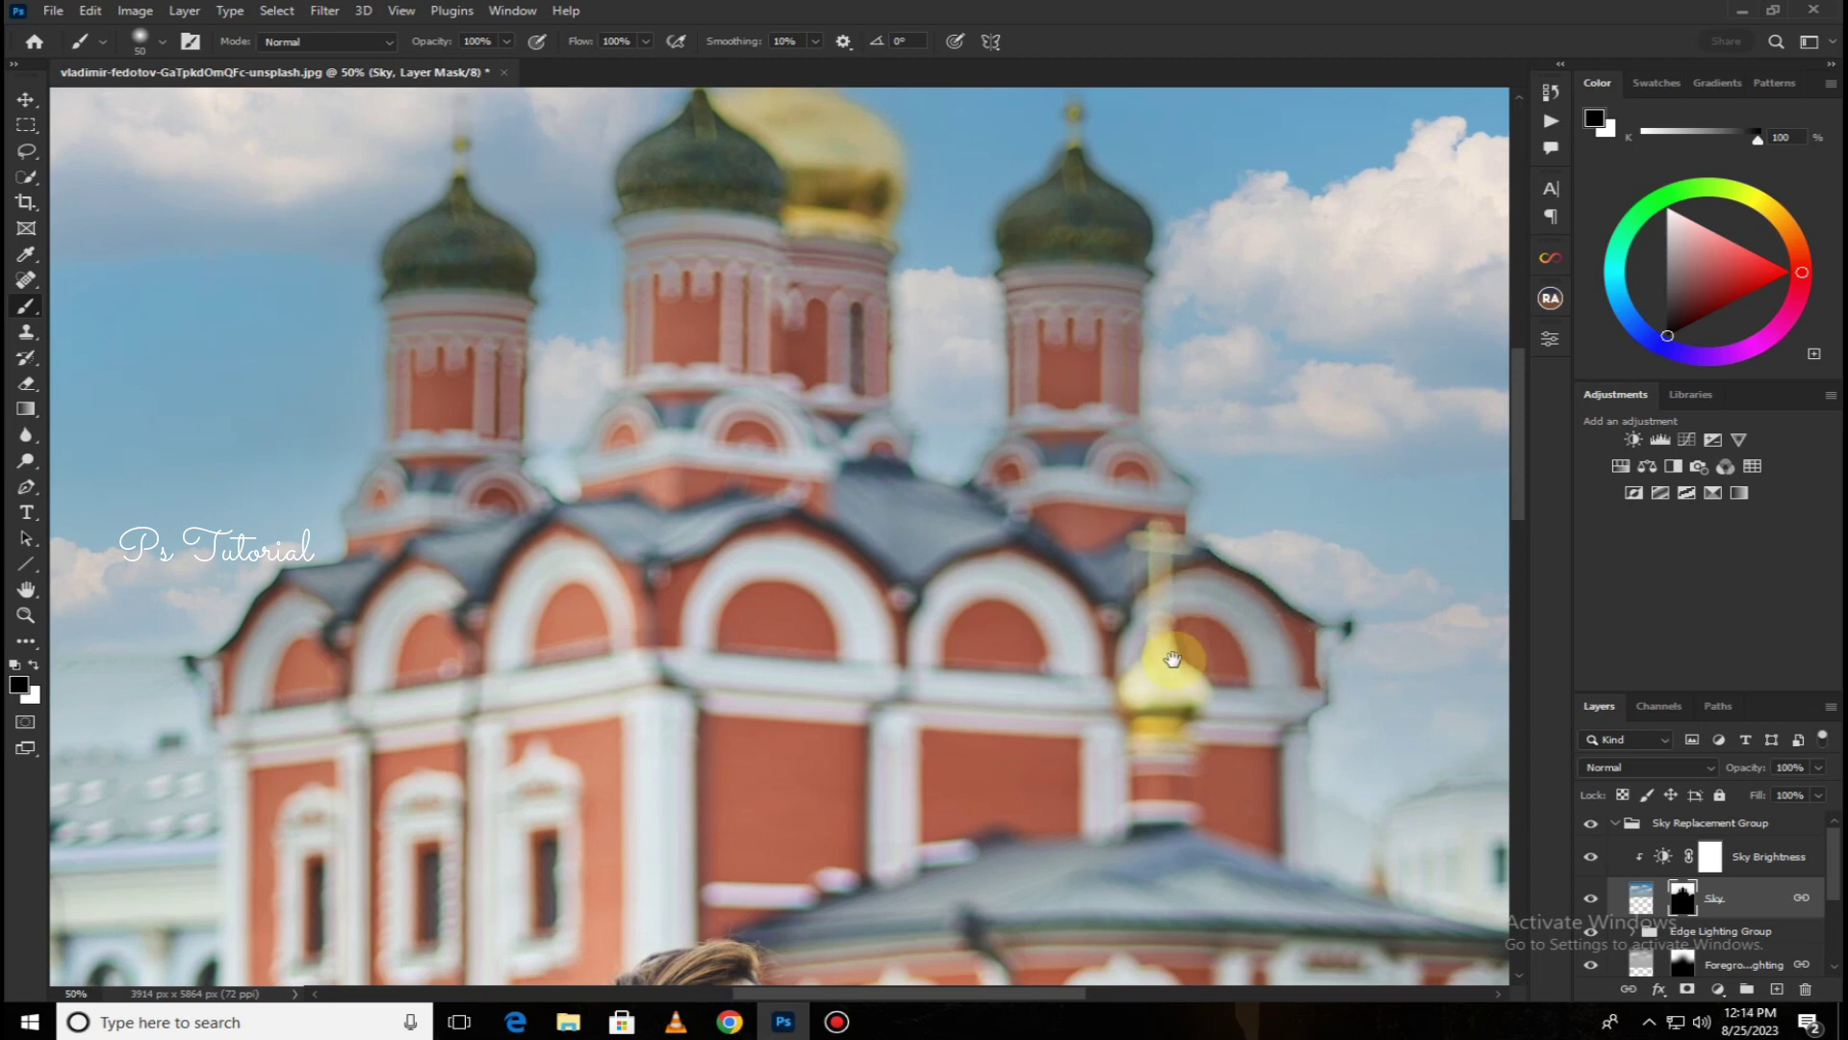
{"action": "left_click_drag", "start_coordinate": [1150, 806], "coordinate": [1184, 407]}
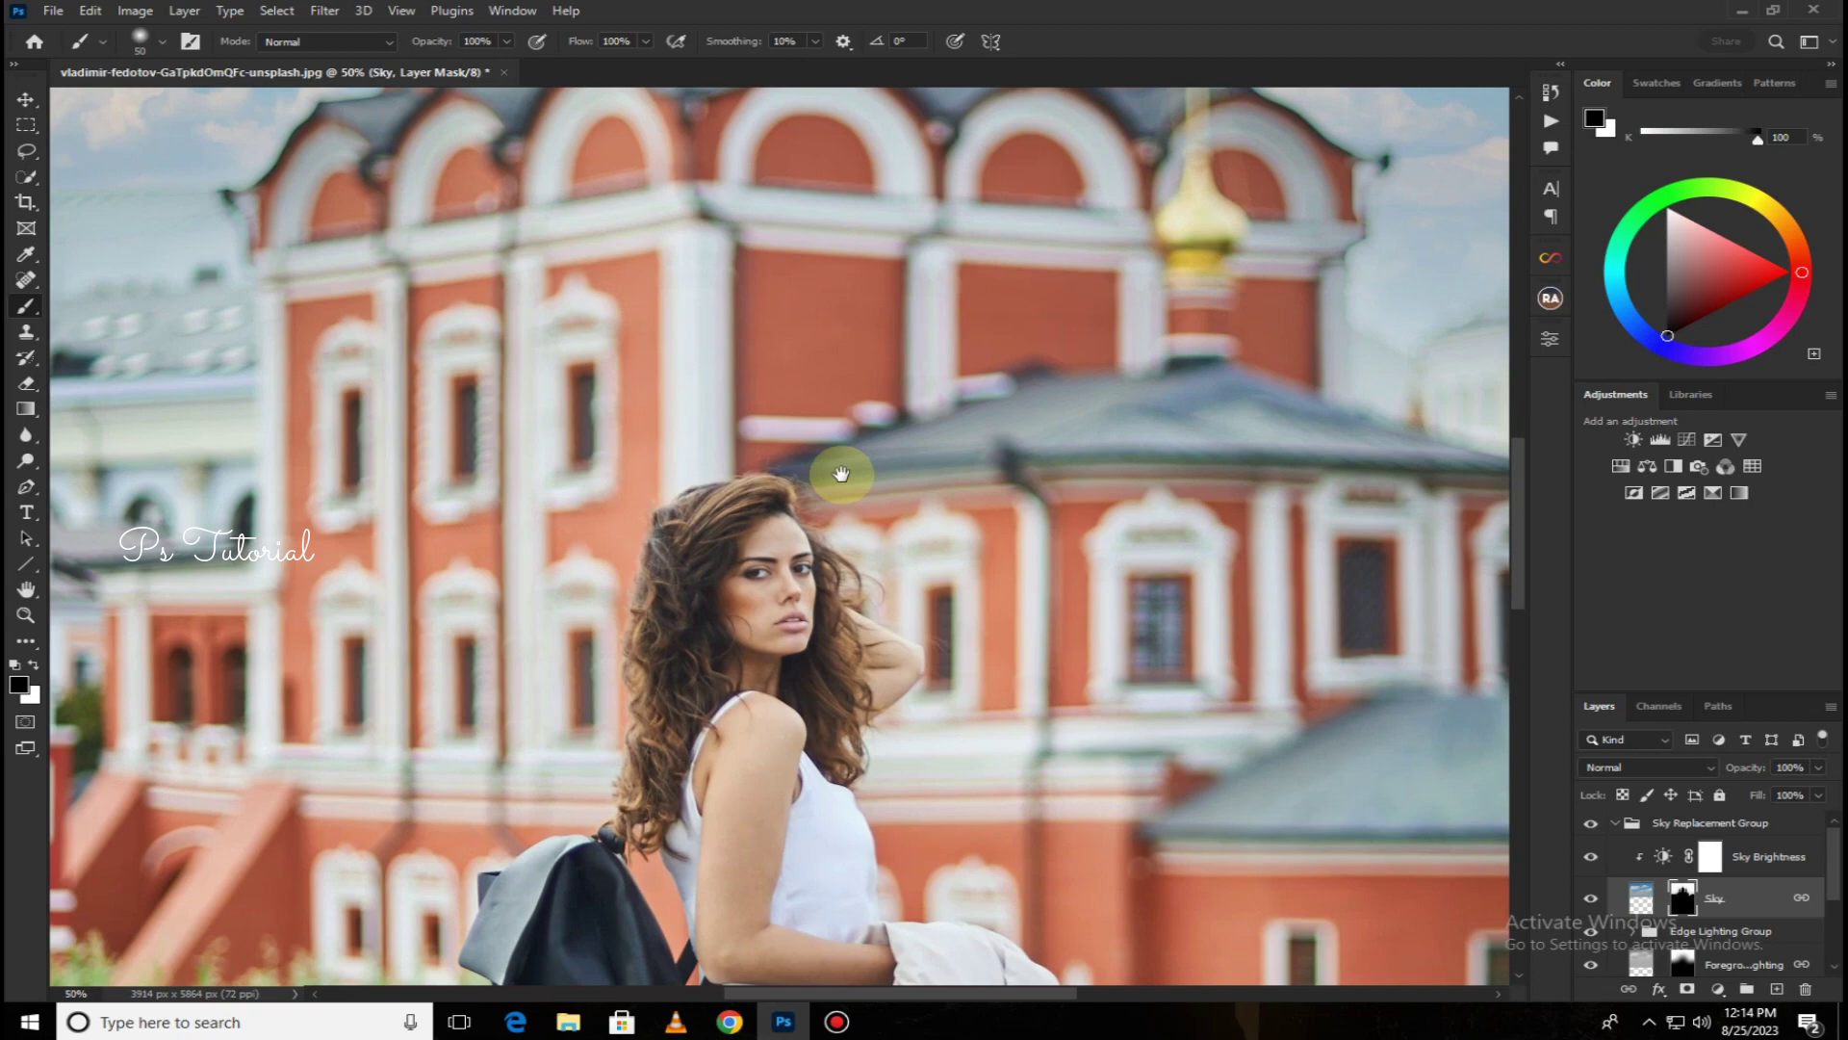
{"action": "left_click_drag", "start_coordinate": [847, 474], "coordinate": [1174, 741]}
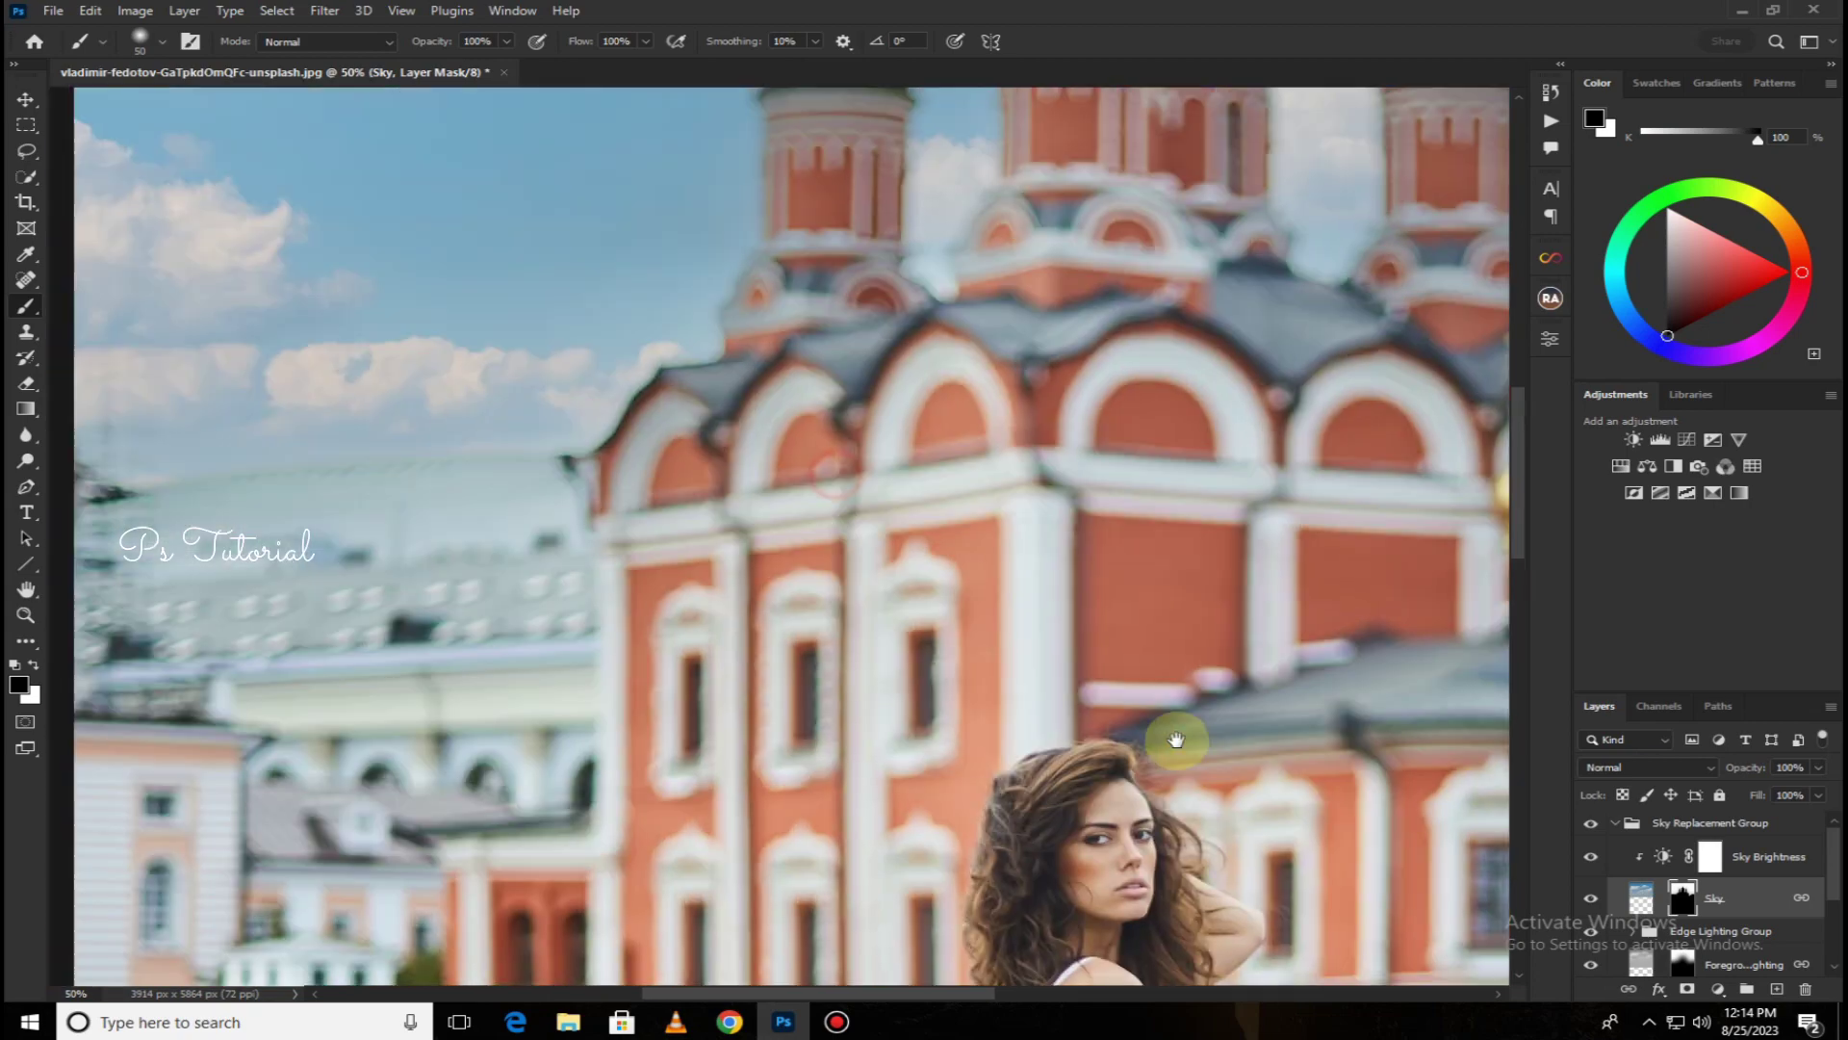
{"action": "scroll", "coordinate": [1164, 746], "scroll_direction": "down", "scroll_amount": 2}
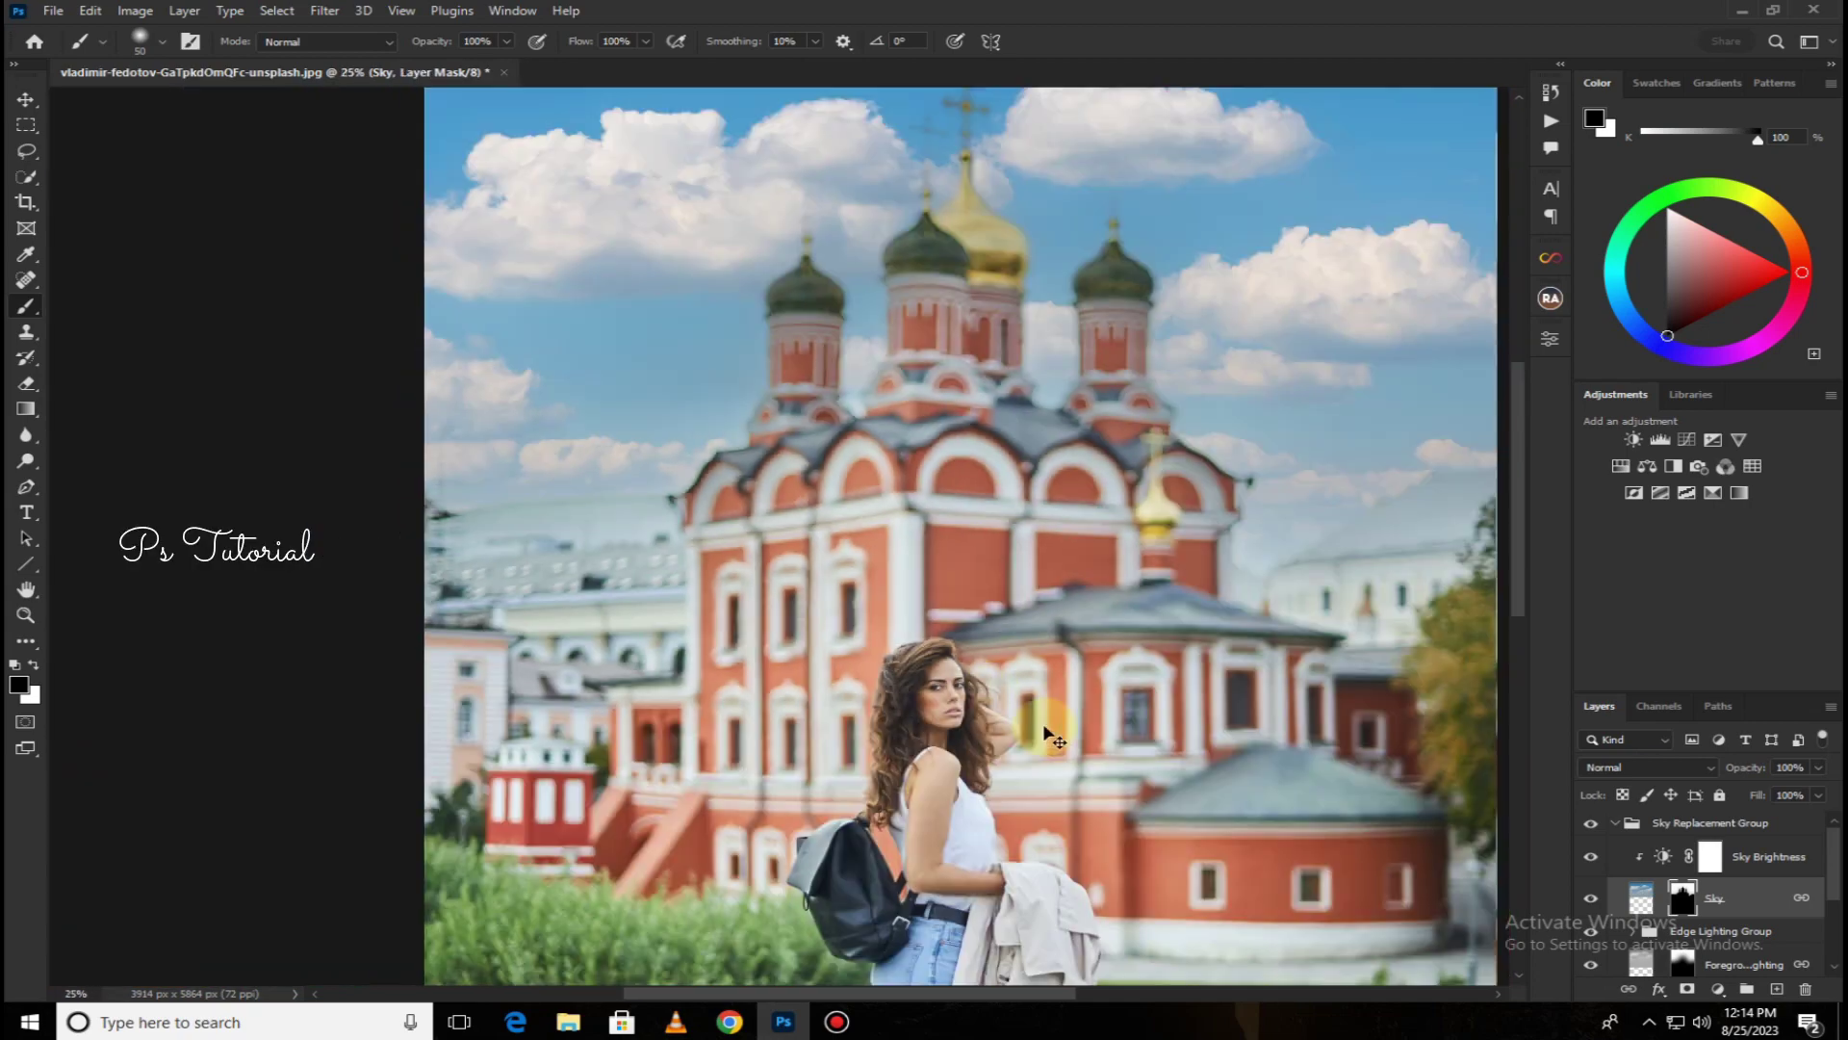
{"action": "scroll", "coordinate": [1169, 743], "scroll_direction": "down", "scroll_amount": 1}
{"action": "scroll", "coordinate": [1188, 736], "scroll_direction": "down", "scroll_amount": 1}
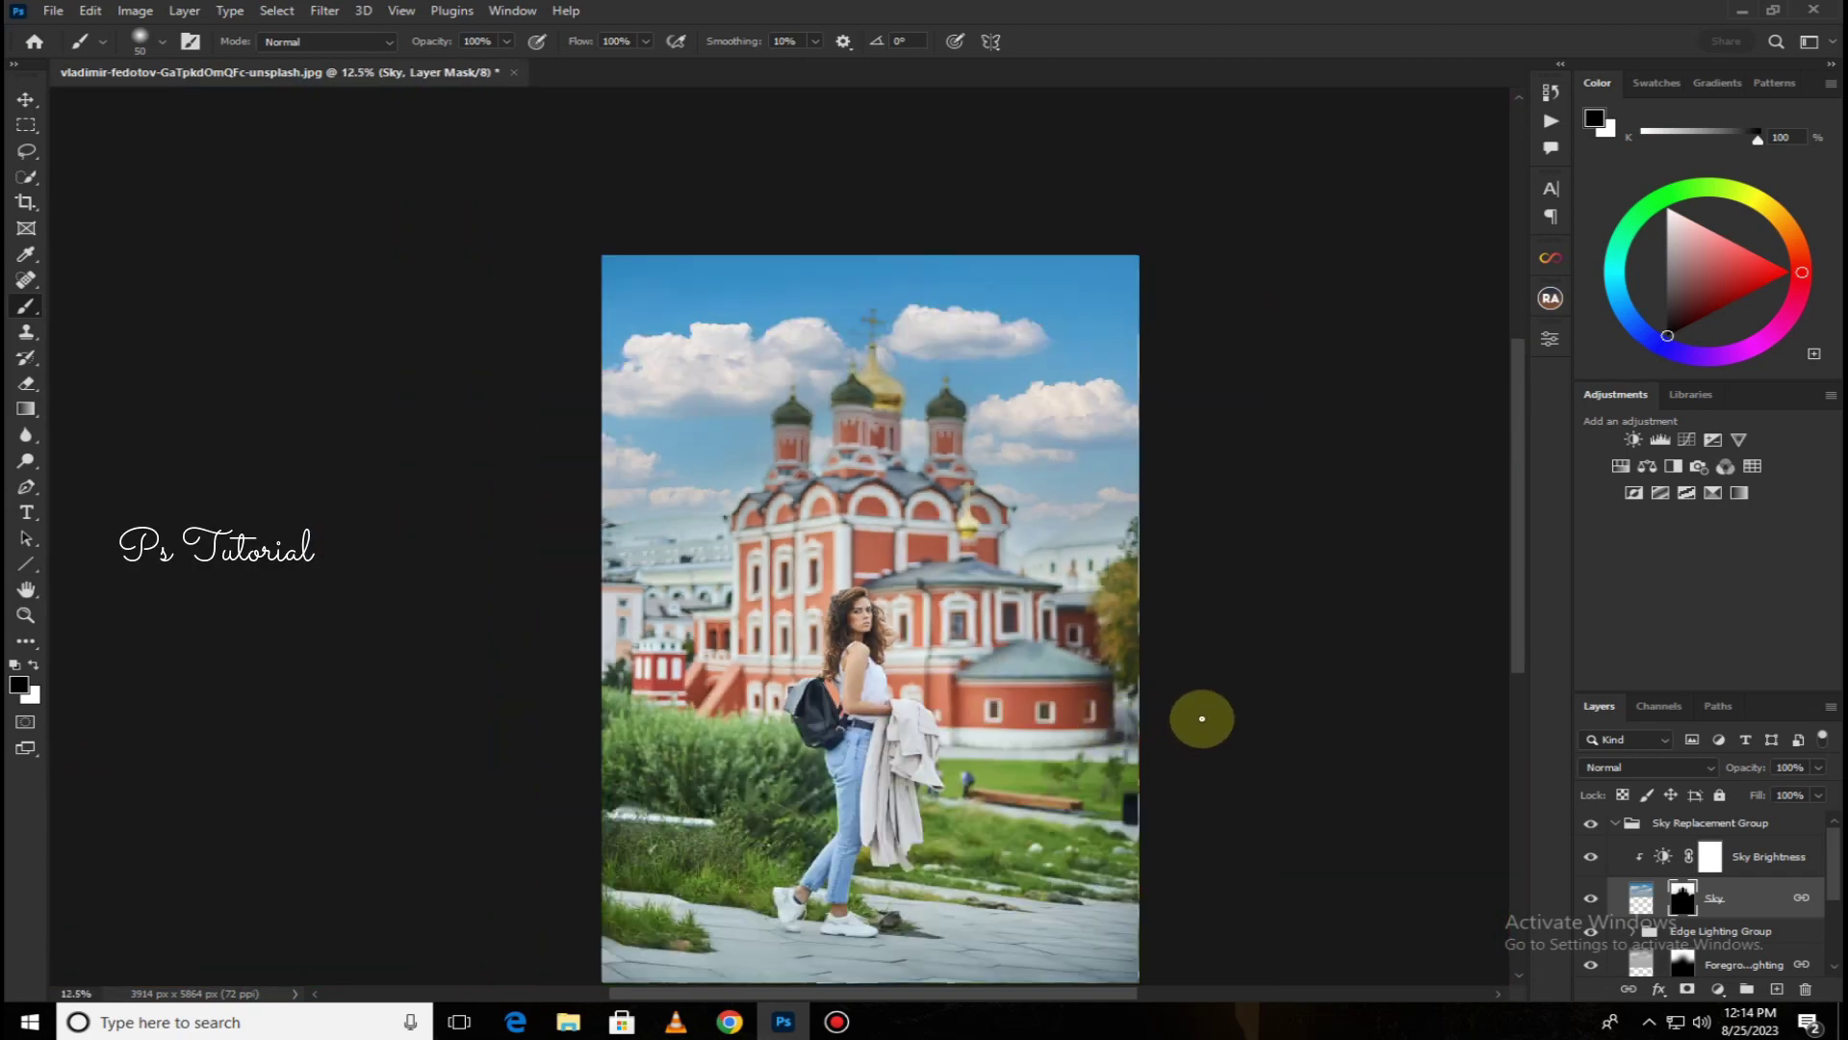
Lower the Sky Replacement Group's opacity to 50%
{"action": "left_click_drag", "start_coordinate": [1147, 652], "coordinate": [1139, 652]}
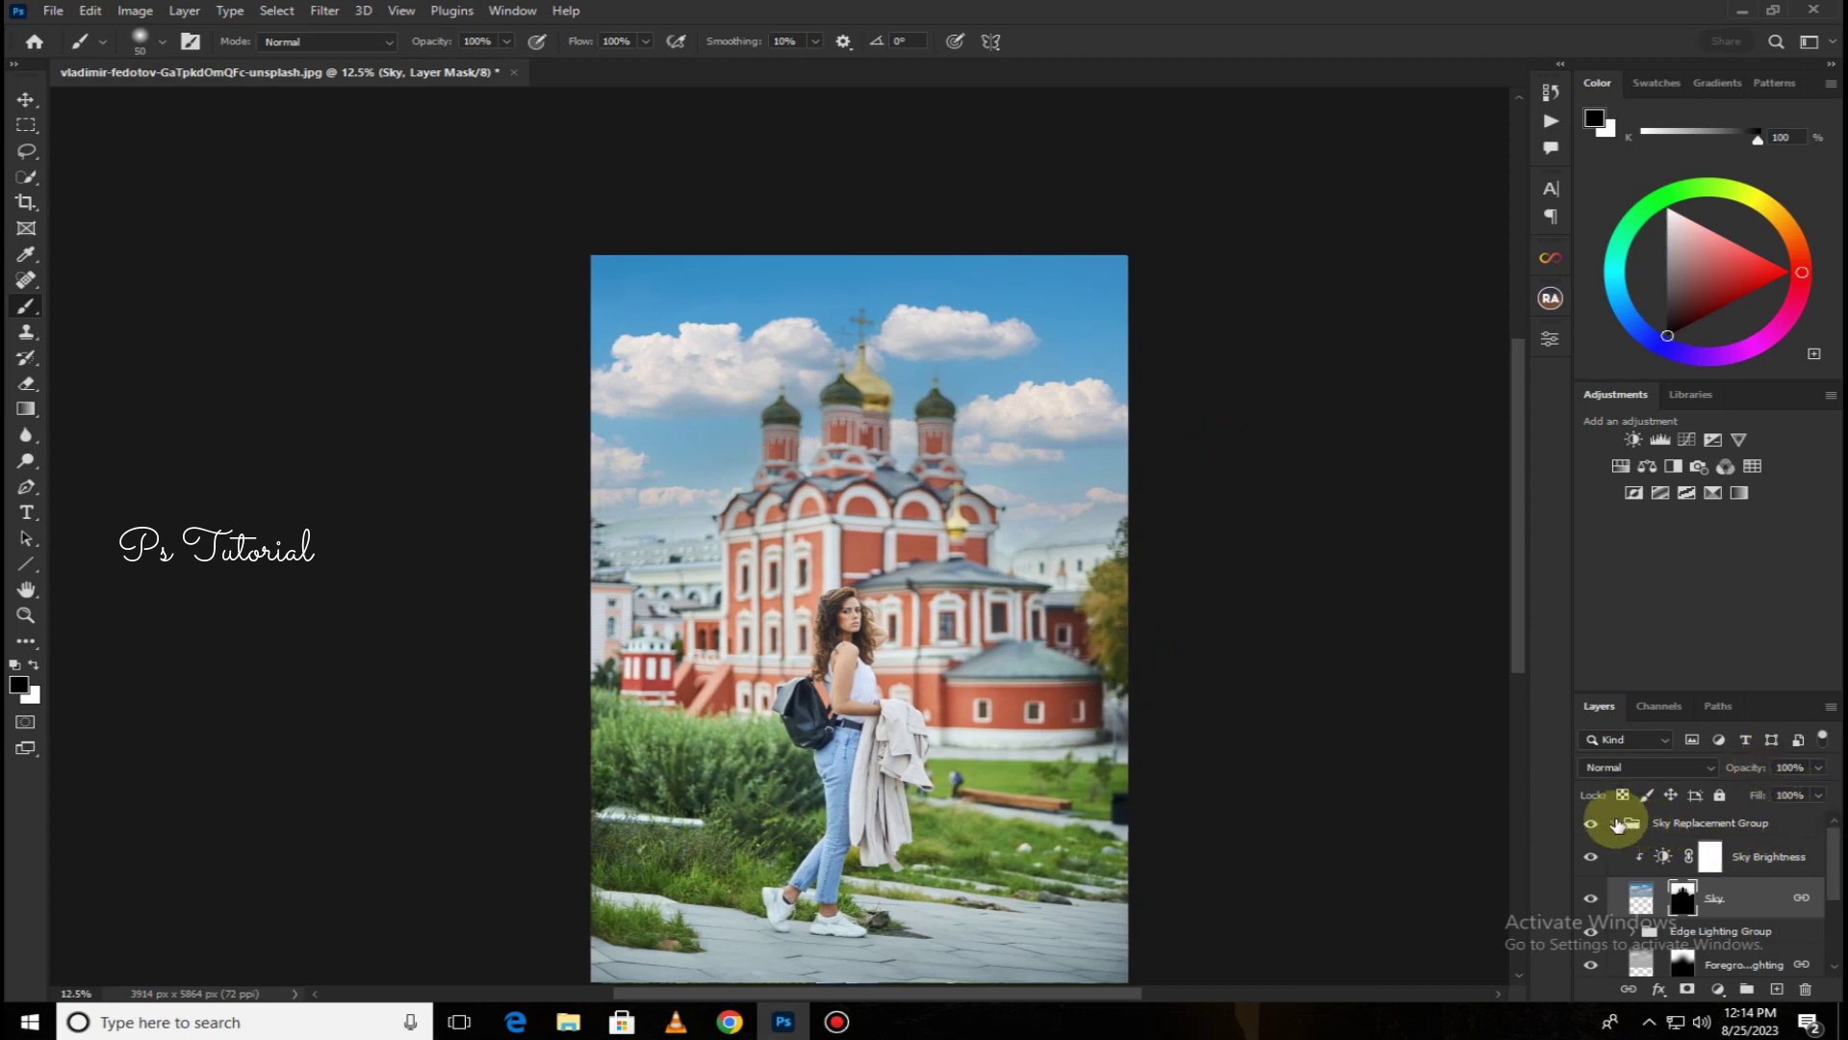
{"action": "left_click", "coordinate": [1616, 823]}
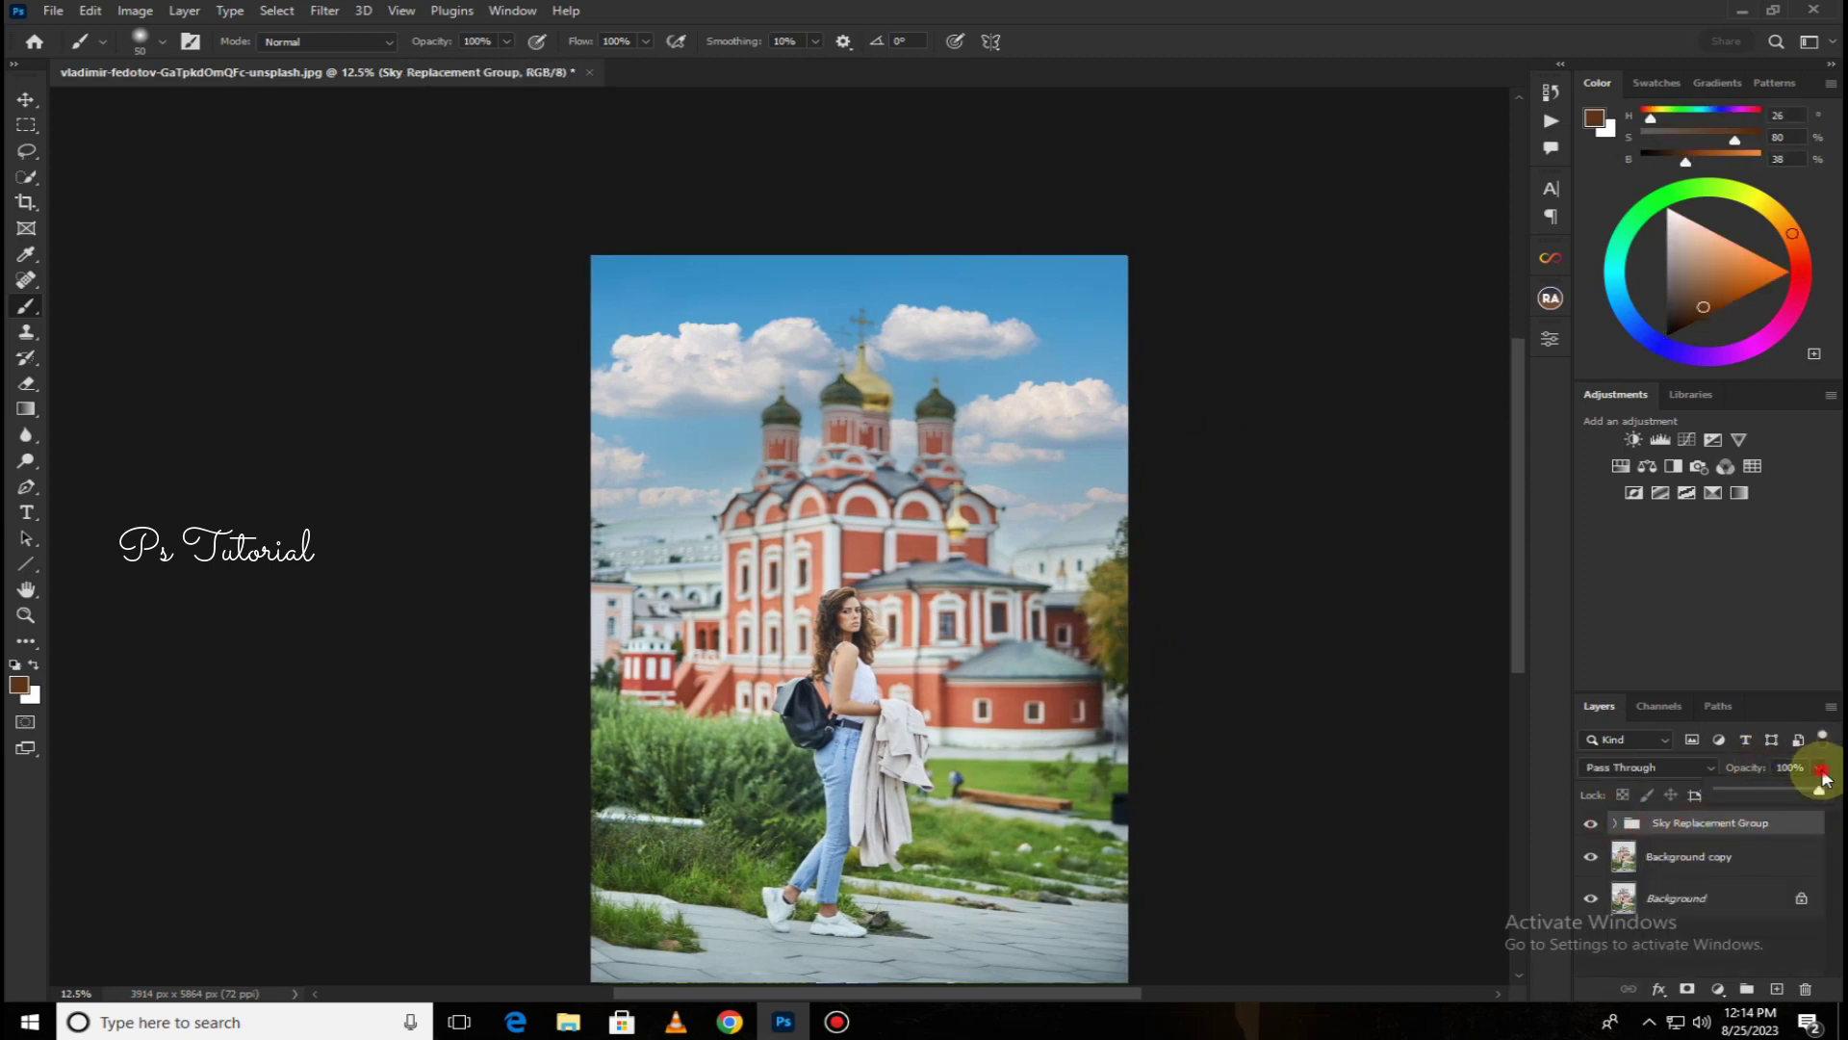
{"action": "left_click_drag", "start_coordinate": [1819, 787], "coordinate": [1790, 791]}
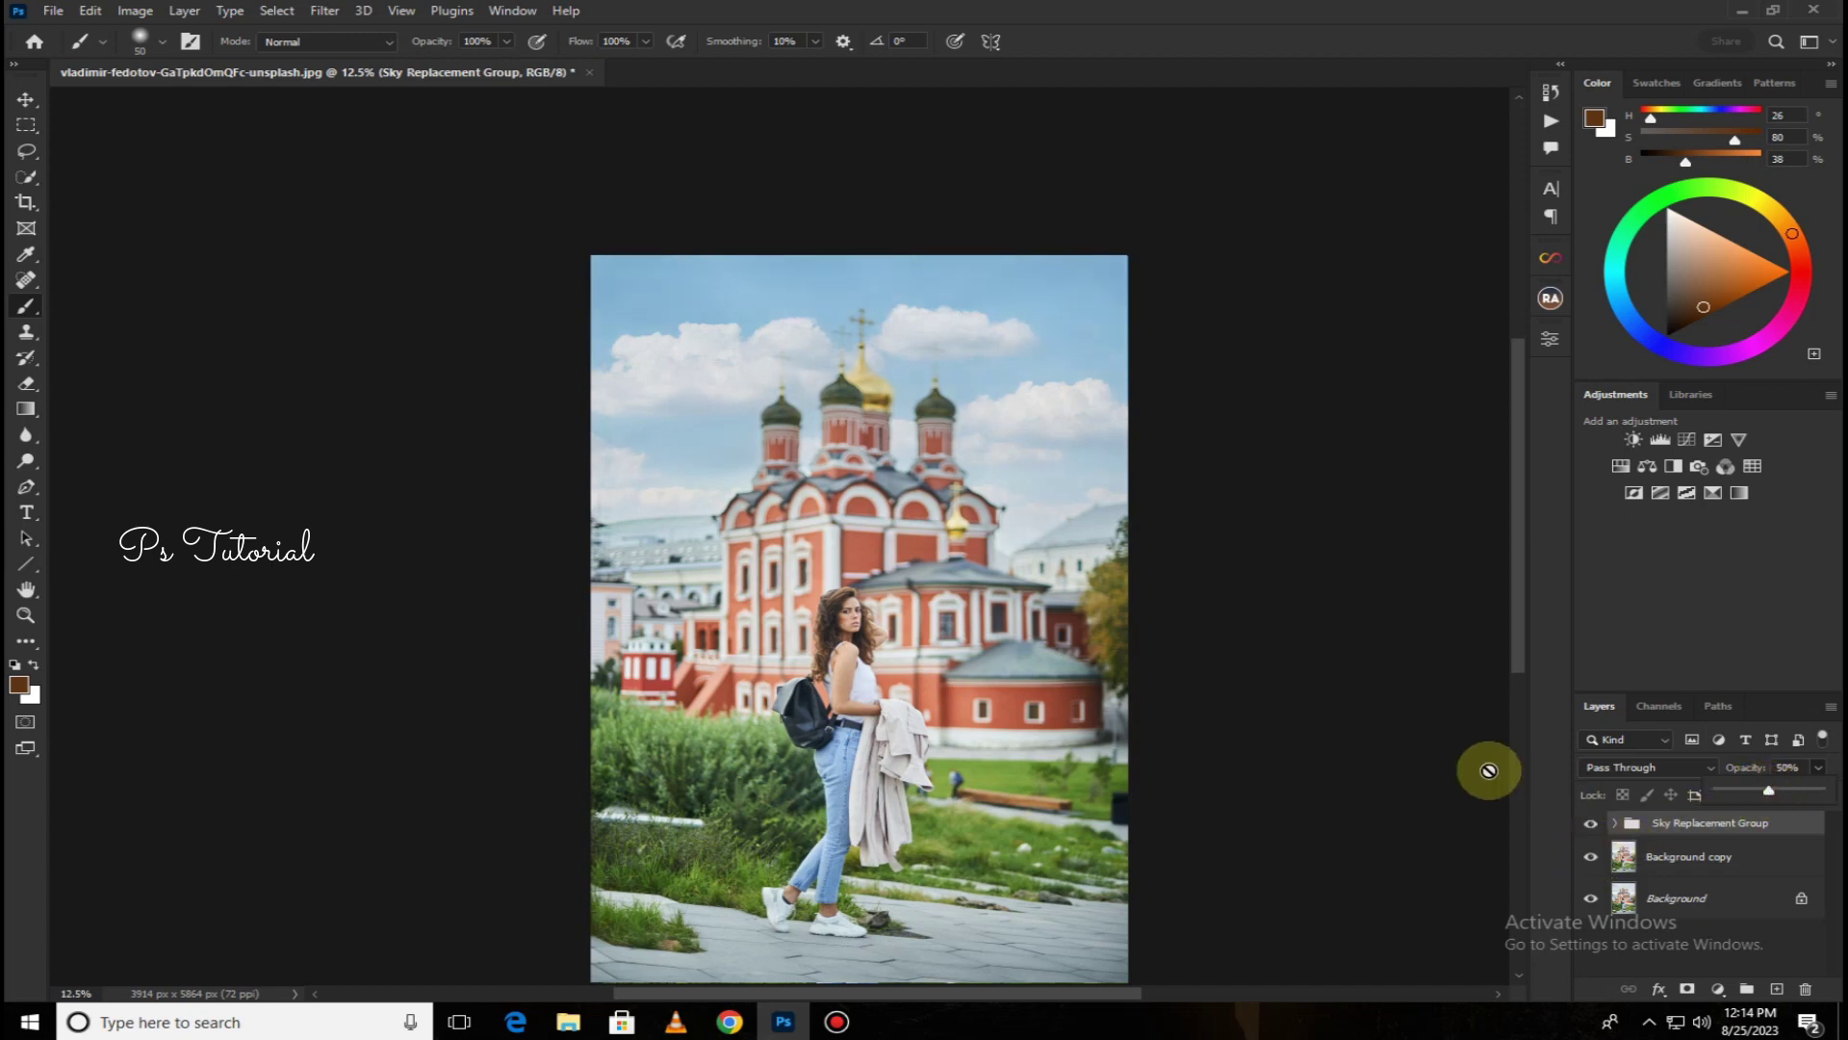
{"action": "left_click", "coordinate": [1477, 750]}
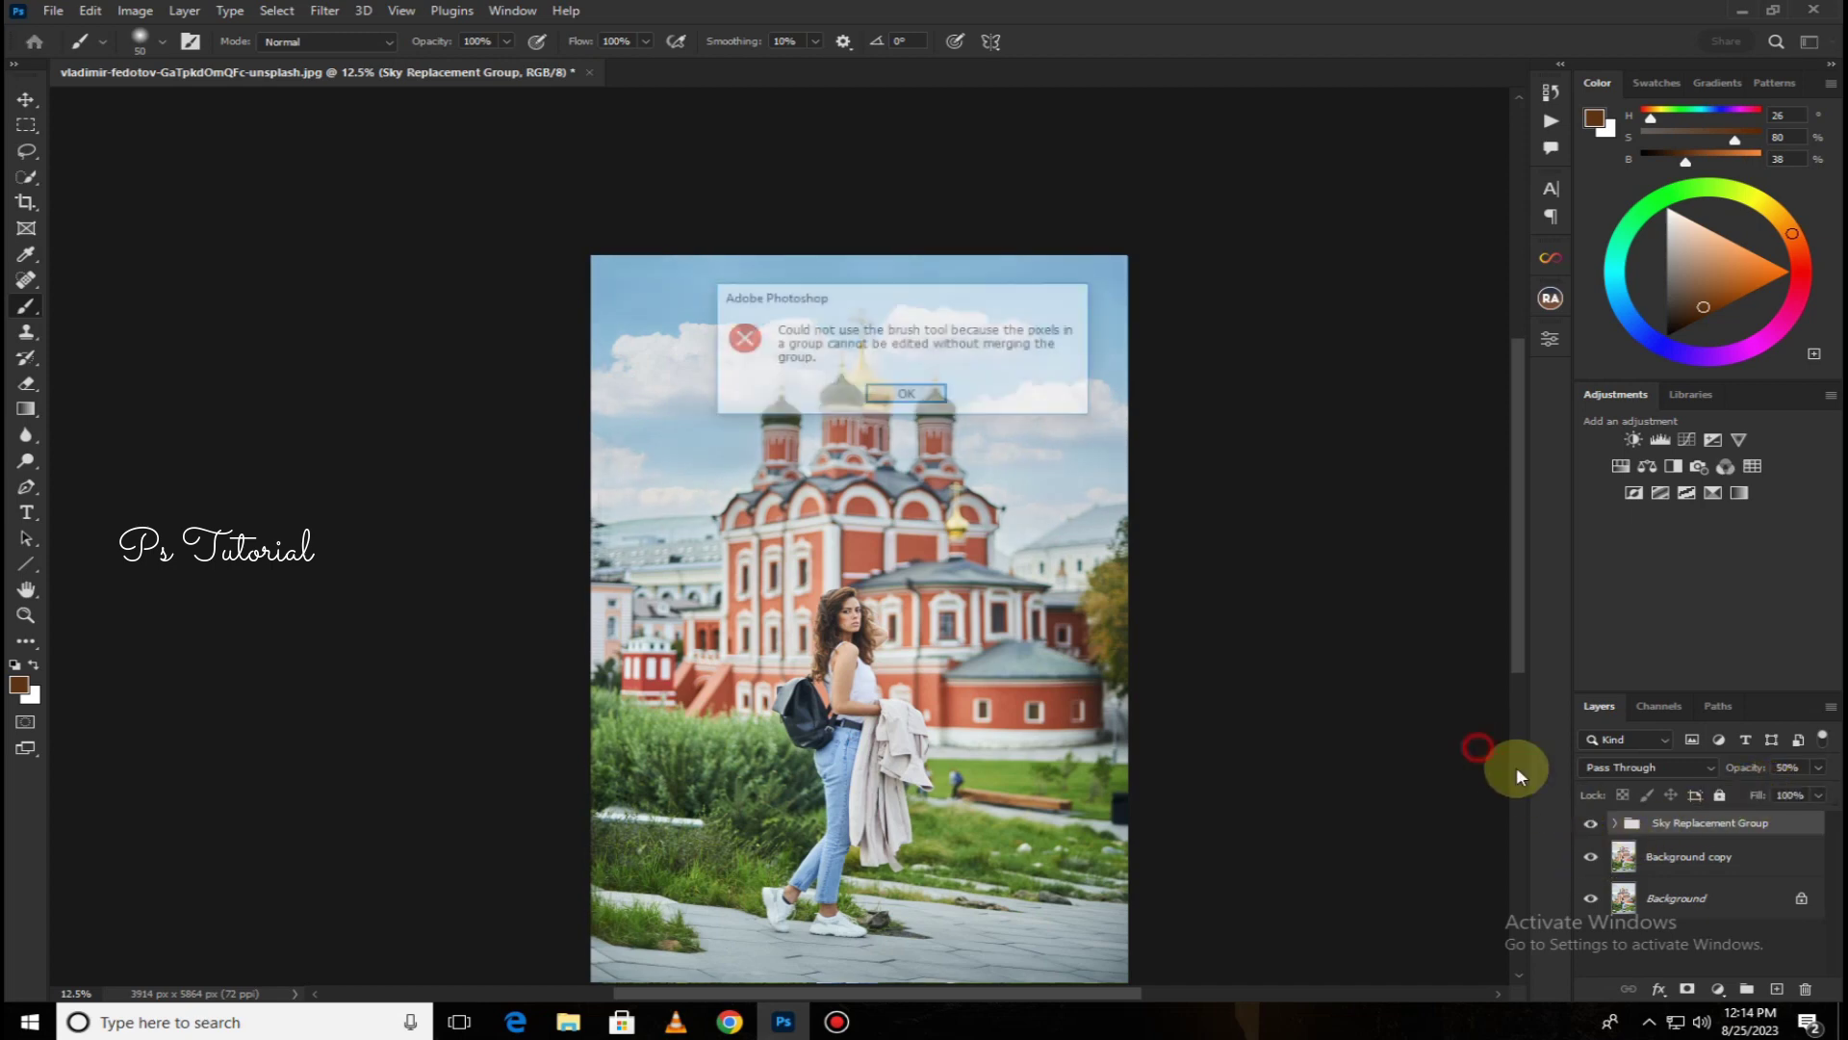
{"action": "left_click", "coordinate": [917, 398]}
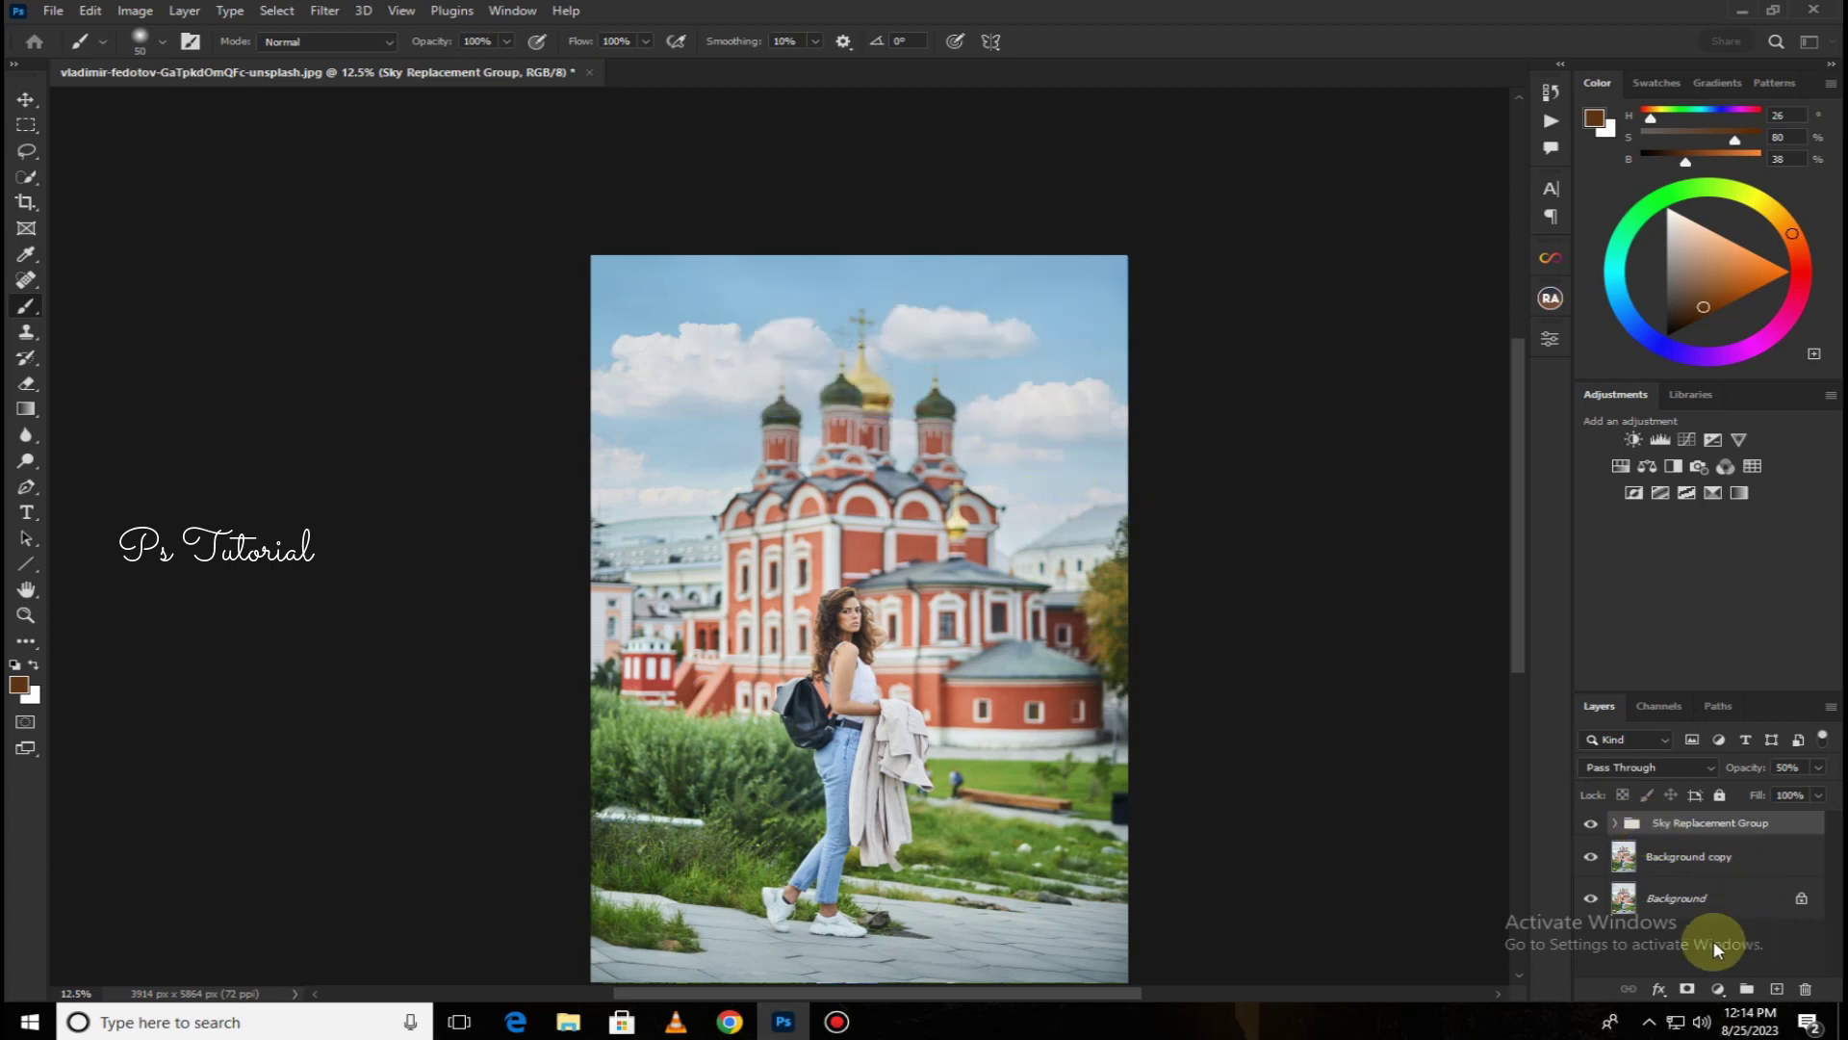
Hide the original Background and merge the visible layers into Background copy
{"action": "left_click", "coordinate": [1591, 897]}
{"action": "right_click", "coordinate": [1709, 824]}
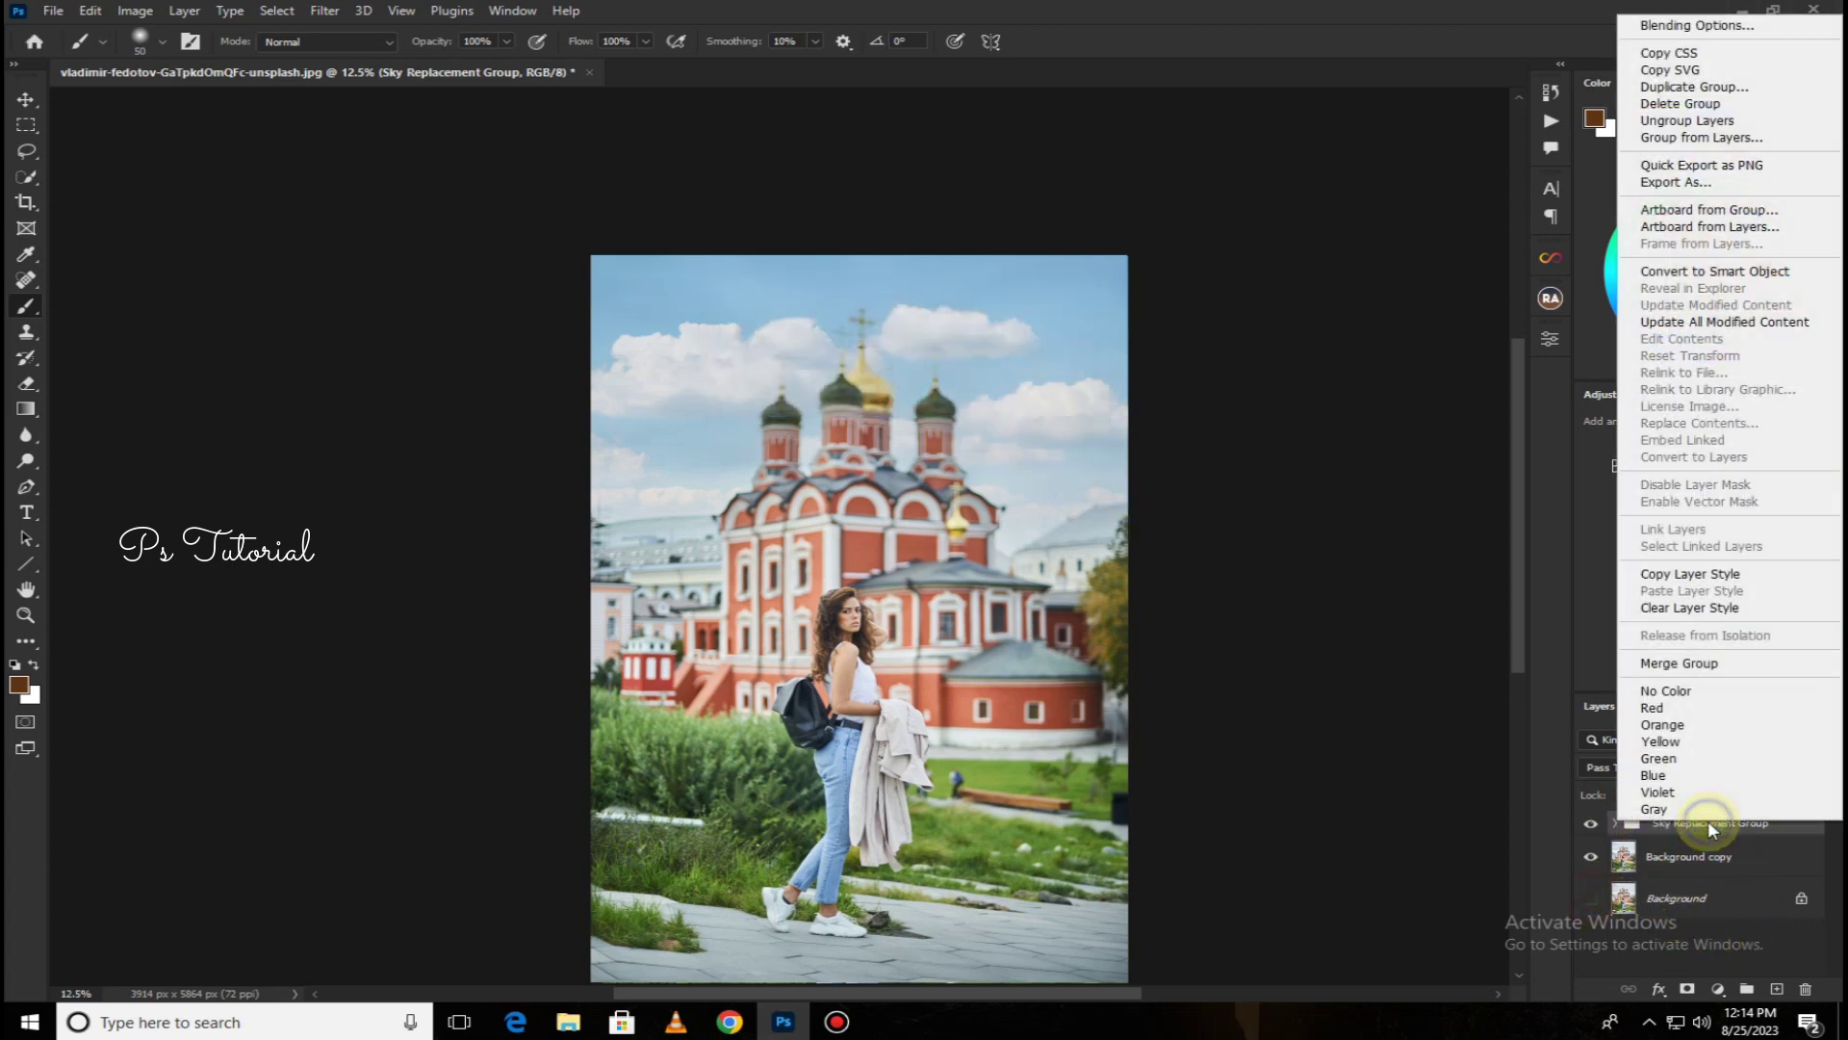
{"action": "left_click", "coordinate": [1463, 763]}
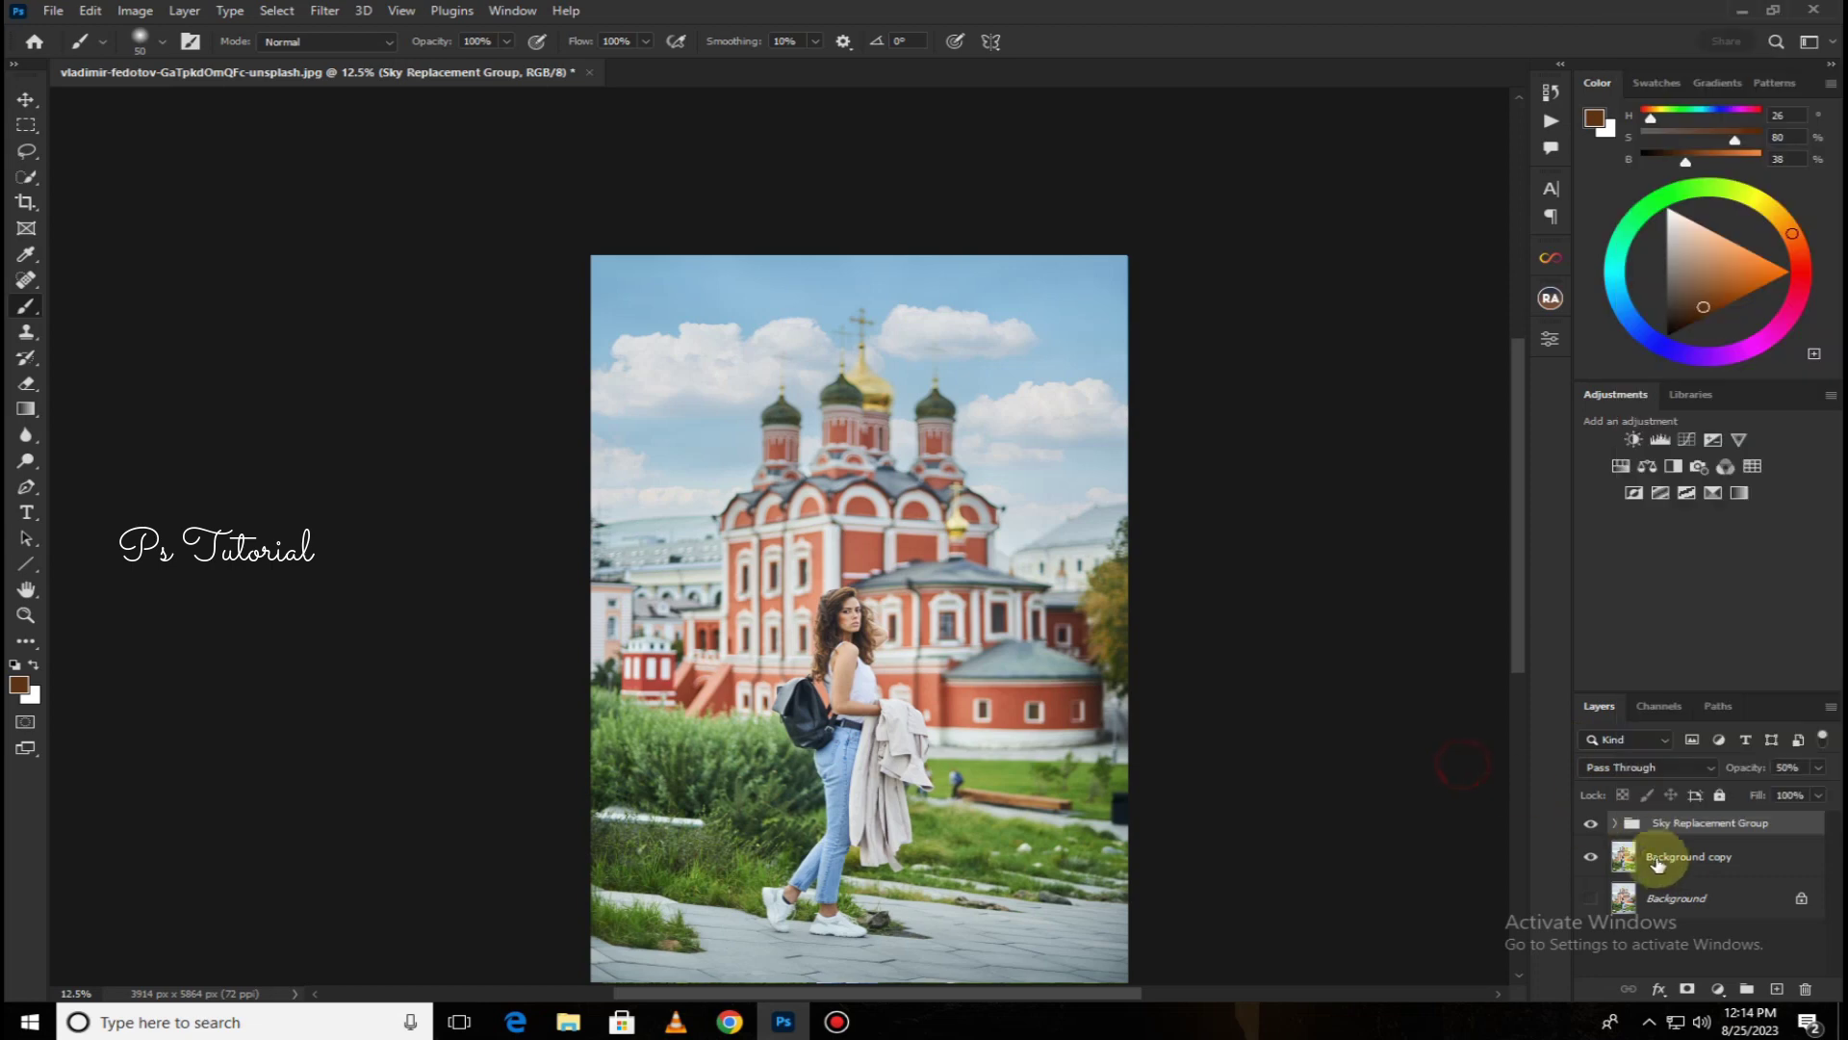
{"action": "left_click", "coordinate": [1679, 857]}
{"action": "right_click", "coordinate": [1679, 857]}
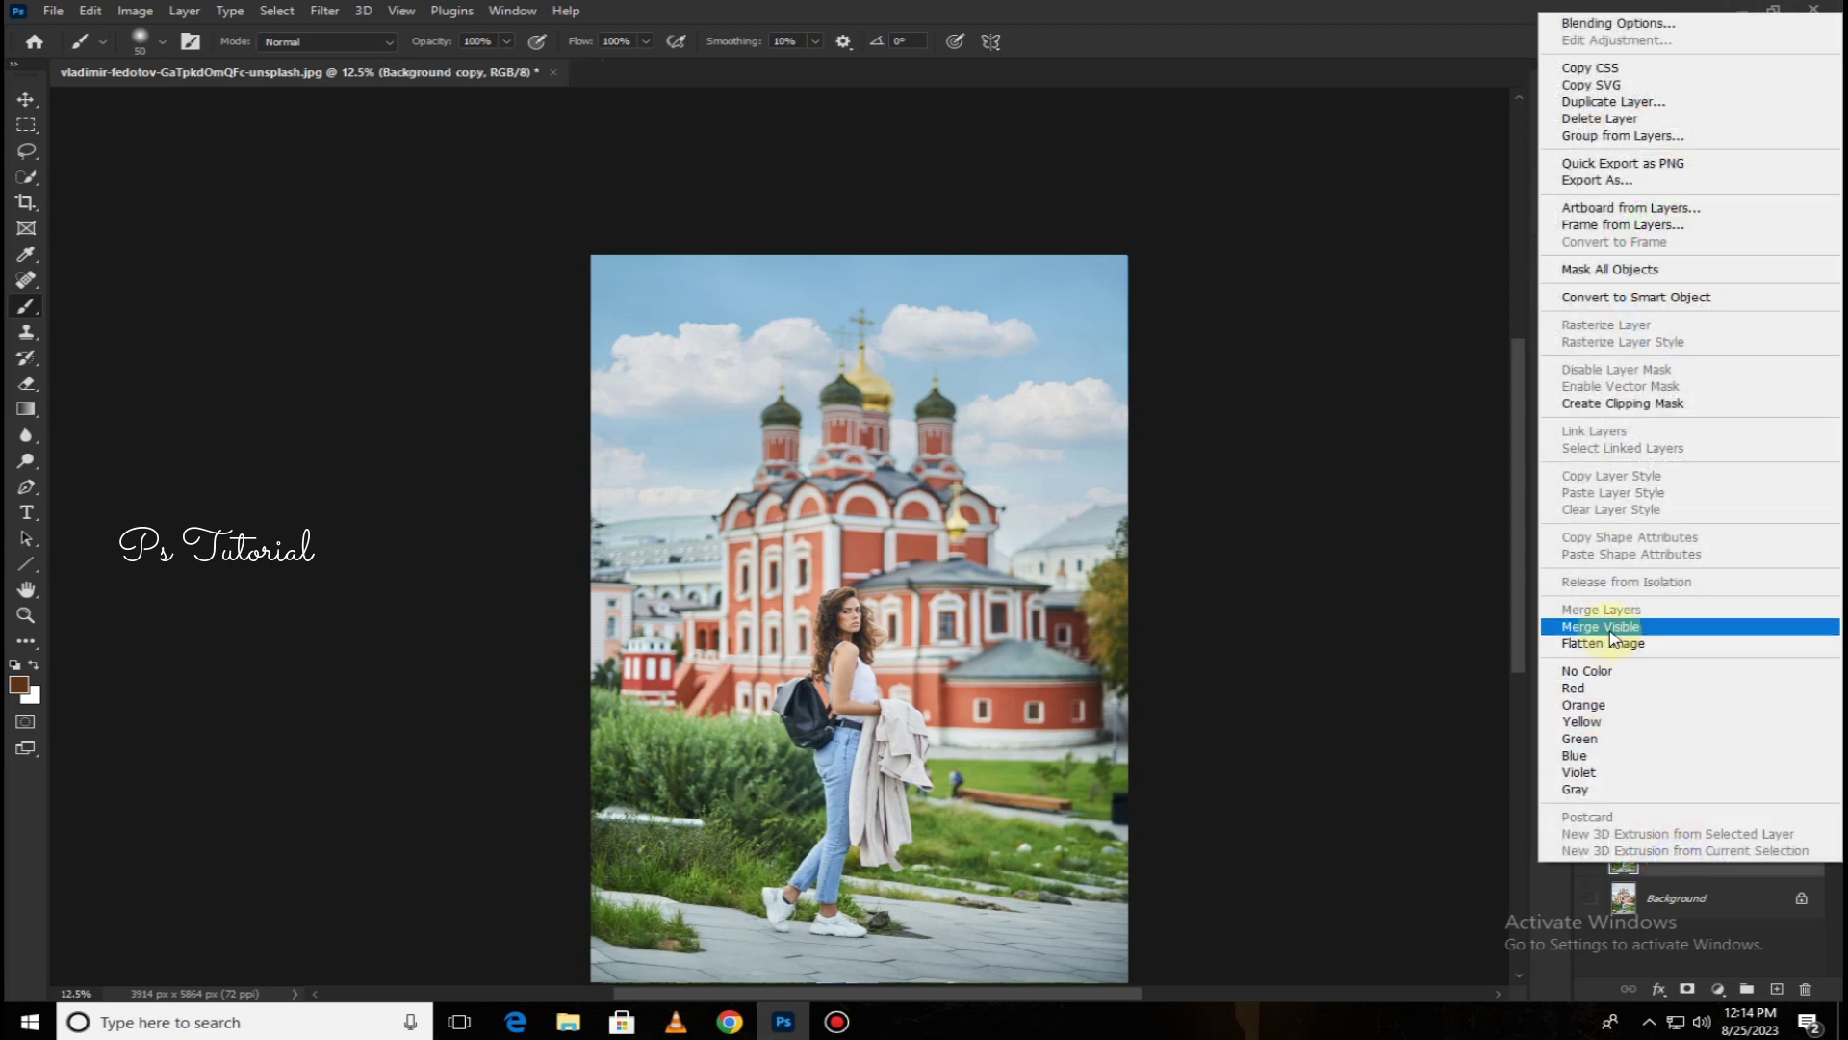
{"action": "left_click", "coordinate": [1671, 635]}
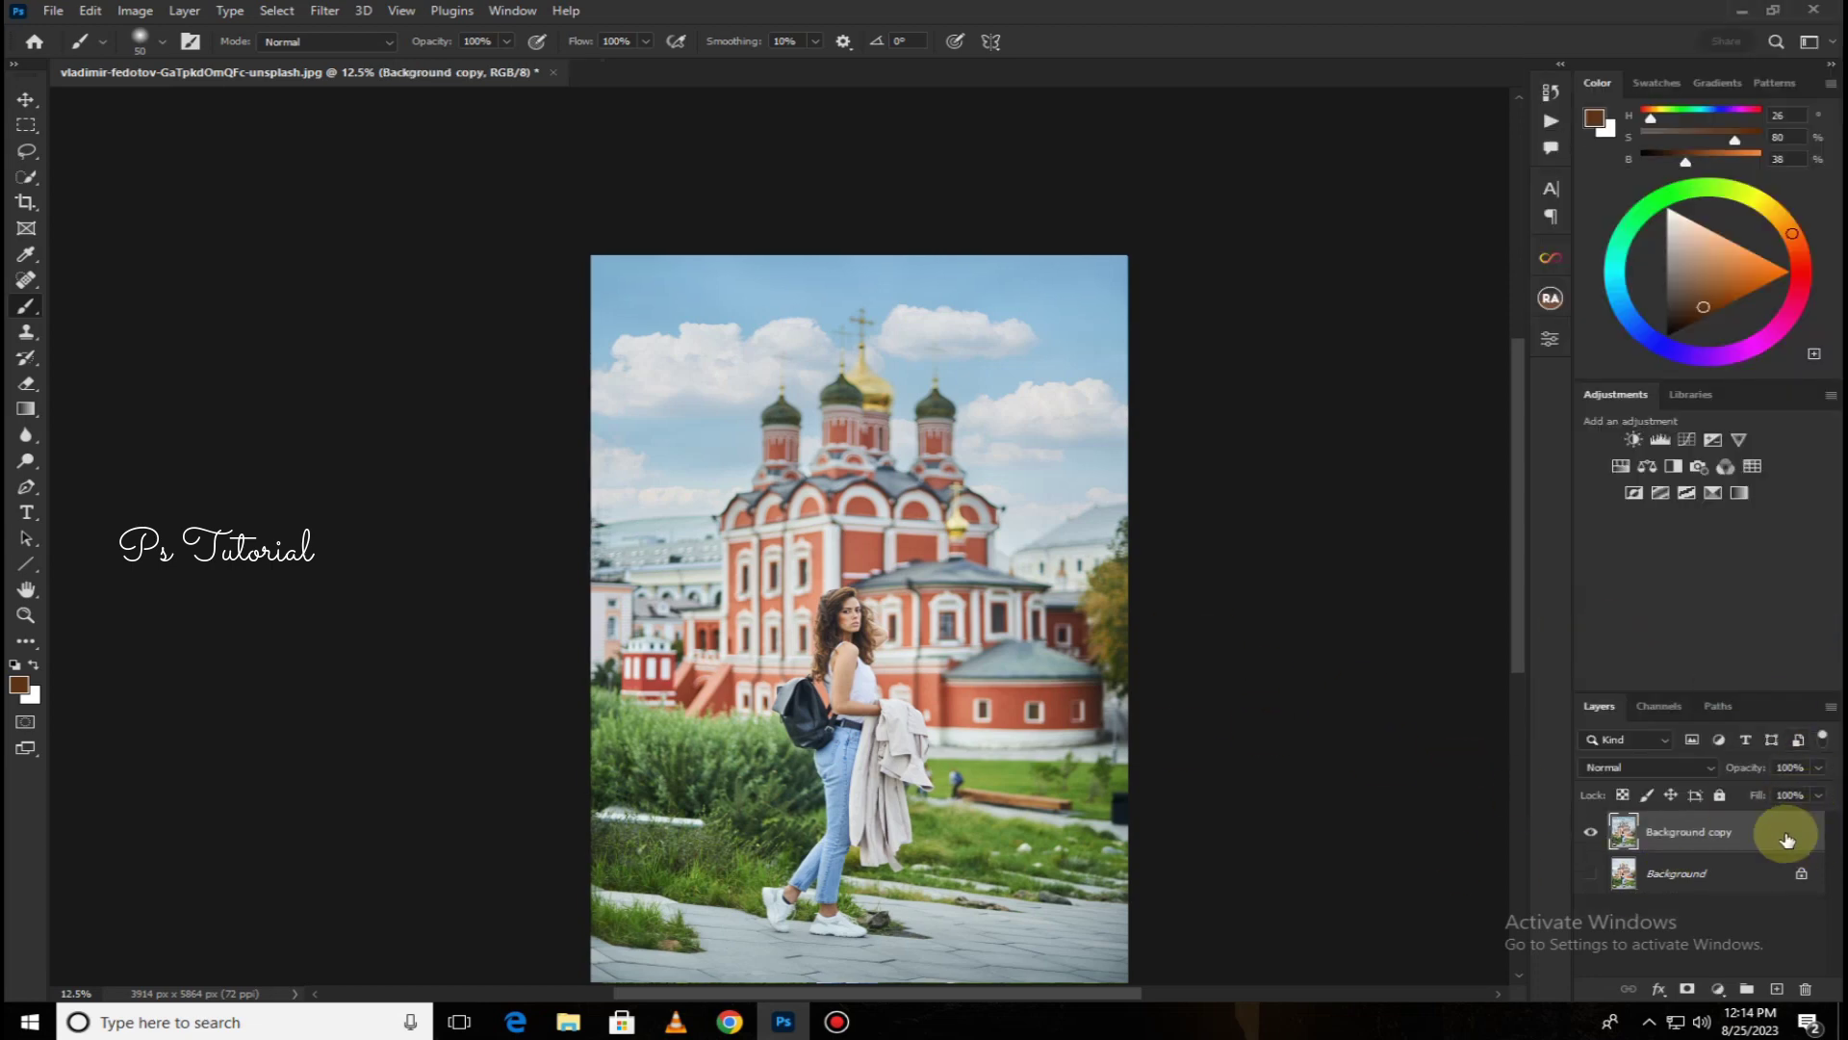
Duplicate the layer and in Camera Raw set Shadows +48 and Saturation +3
{"action": "left_click_drag", "start_coordinate": [1680, 830], "coordinate": [1769, 980]}
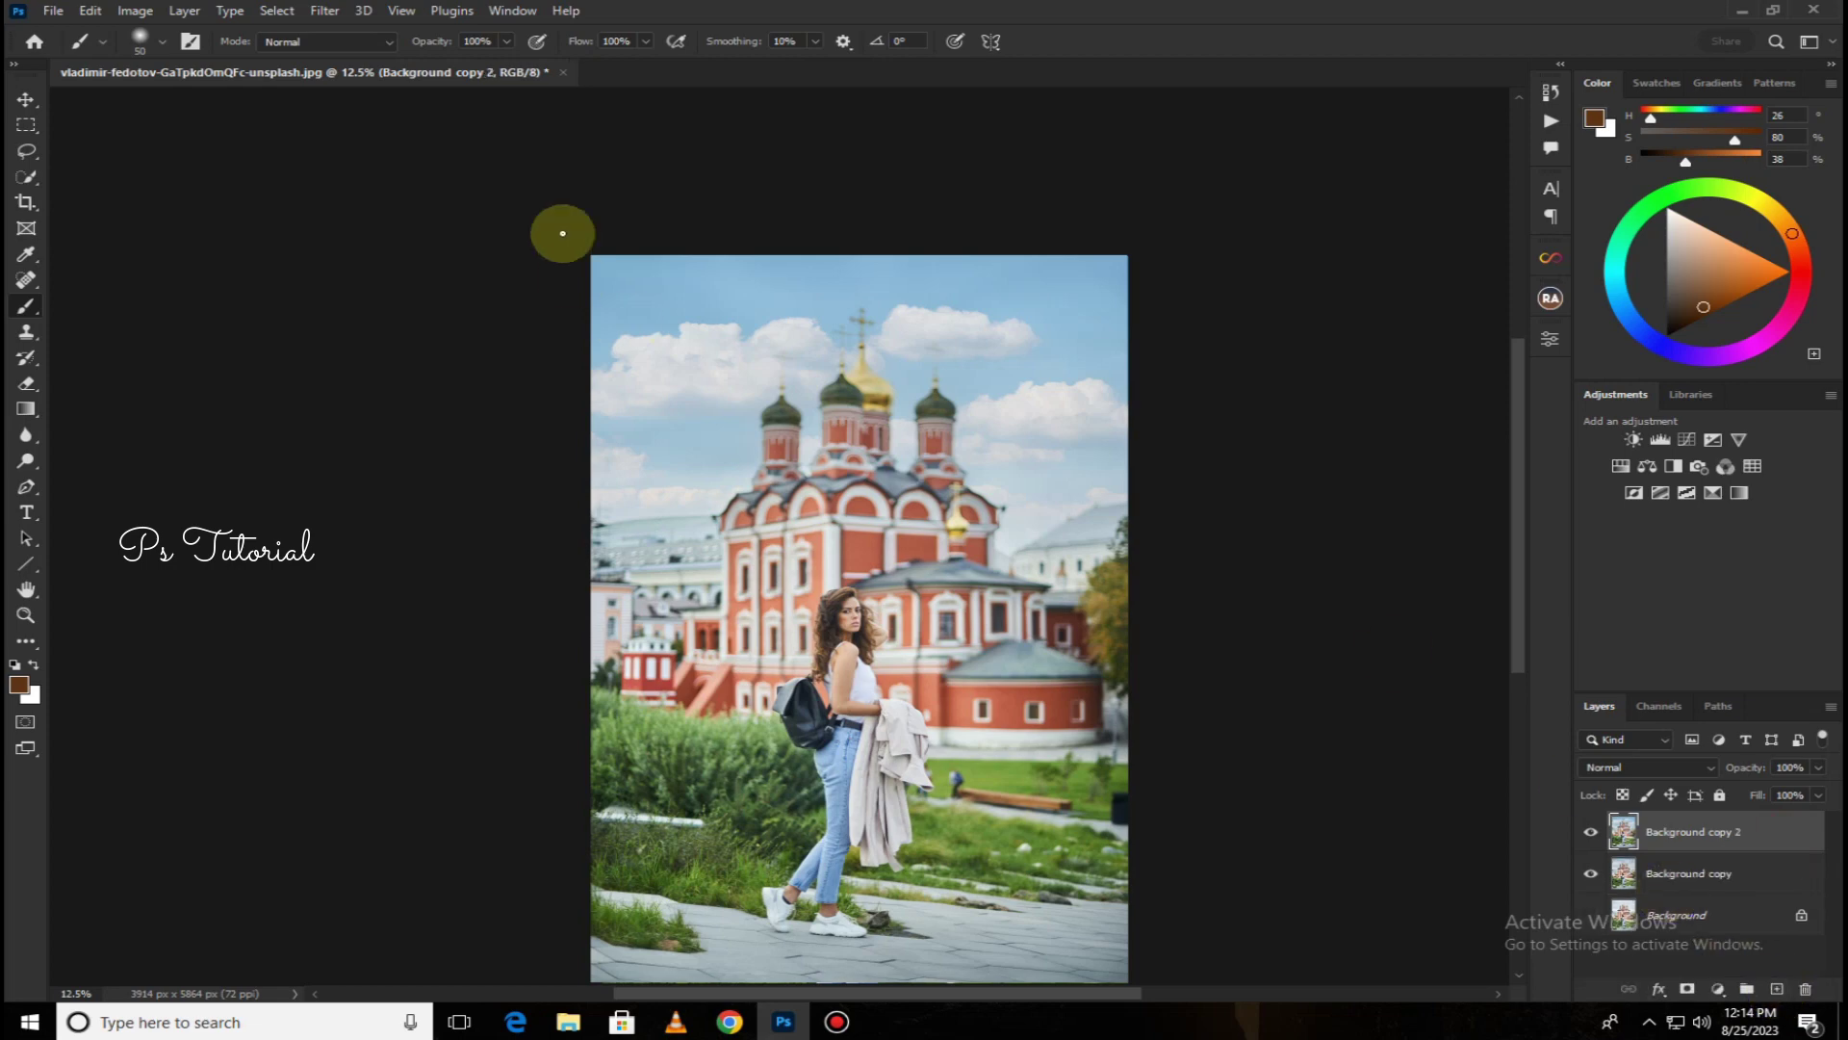
{"action": "left_click", "coordinate": [325, 10]}
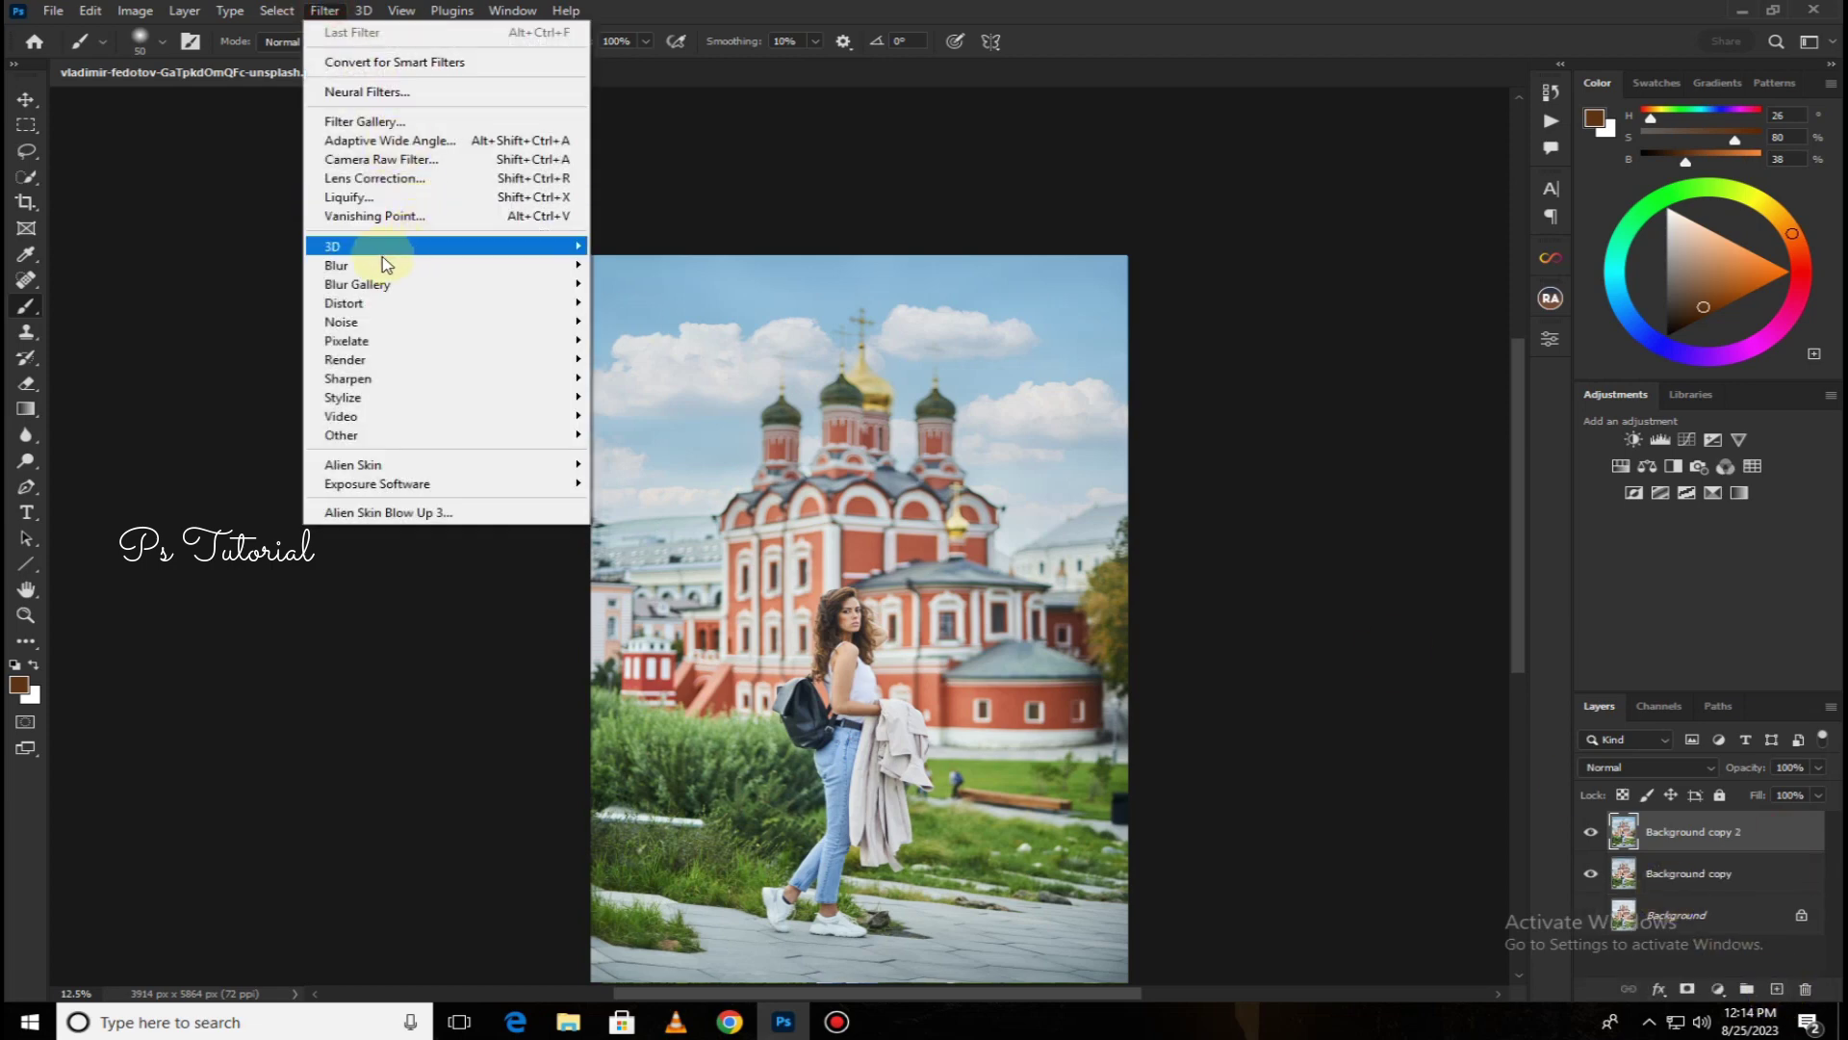
{"action": "left_click", "coordinate": [393, 160]}
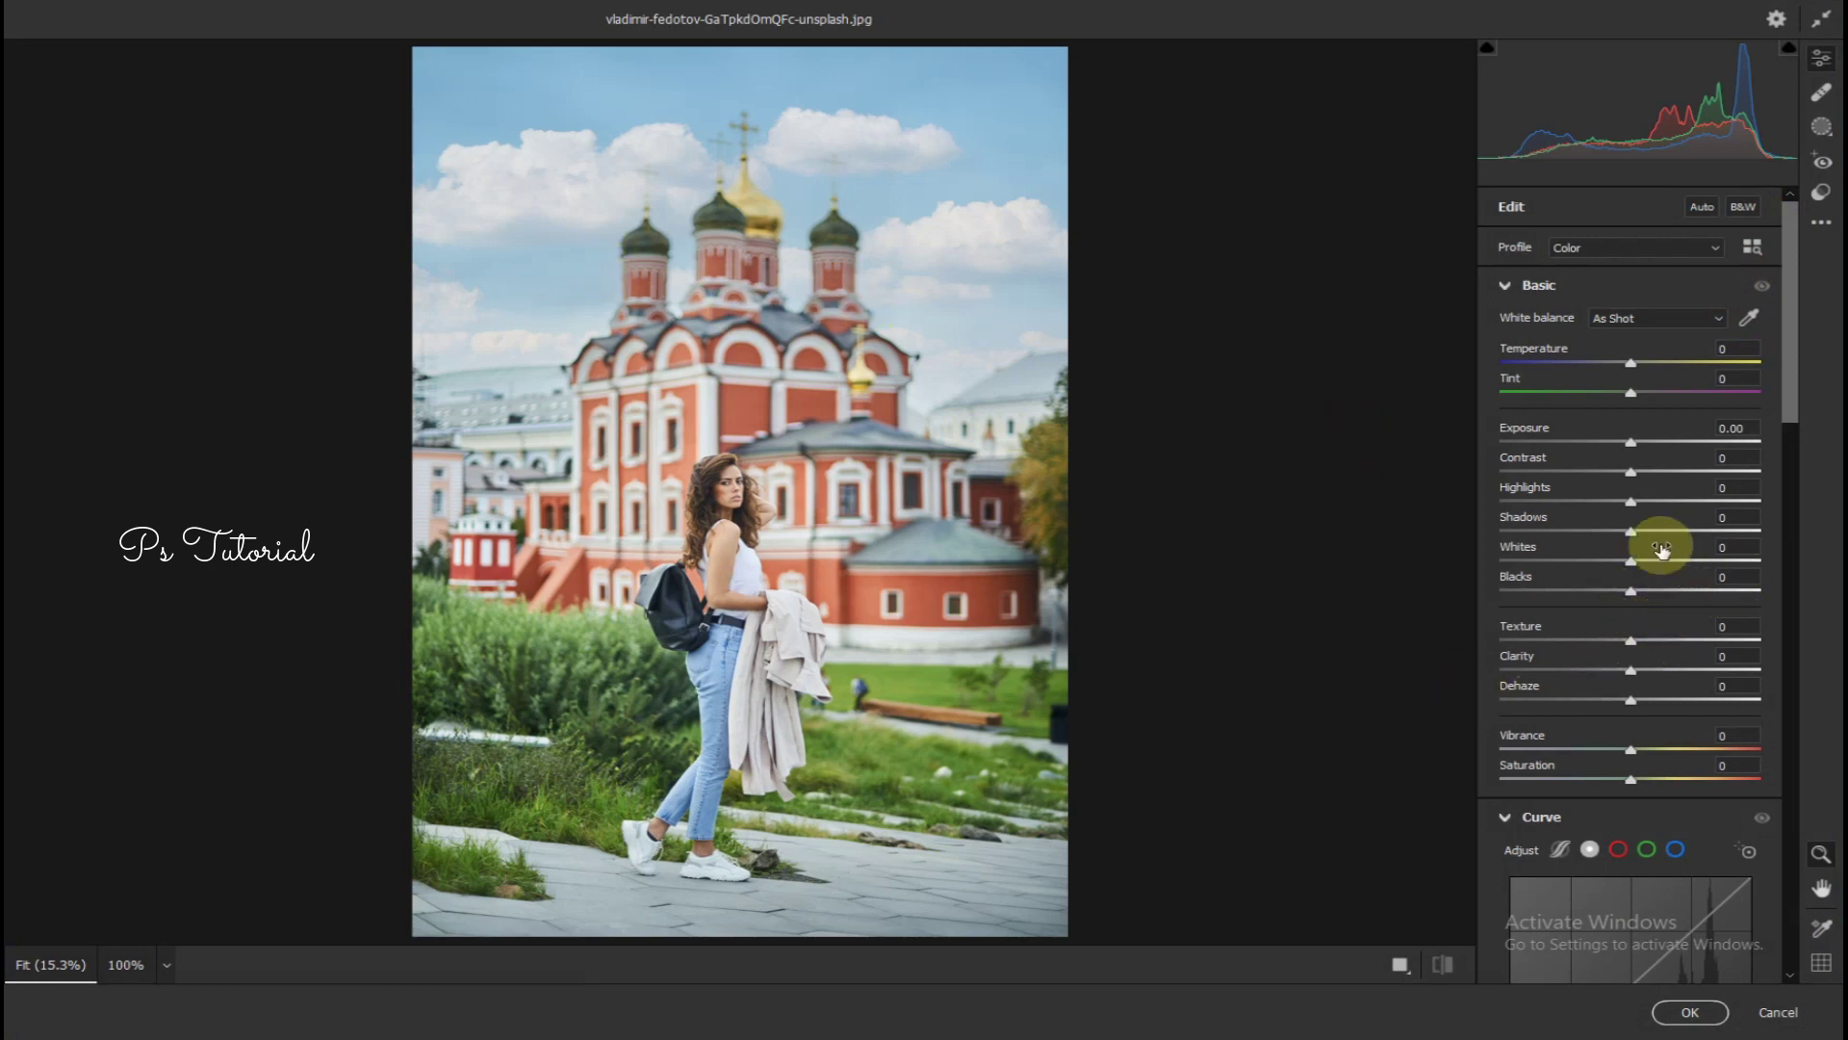
{"action": "left_click_drag", "start_coordinate": [1645, 535], "coordinate": [1660, 536]}
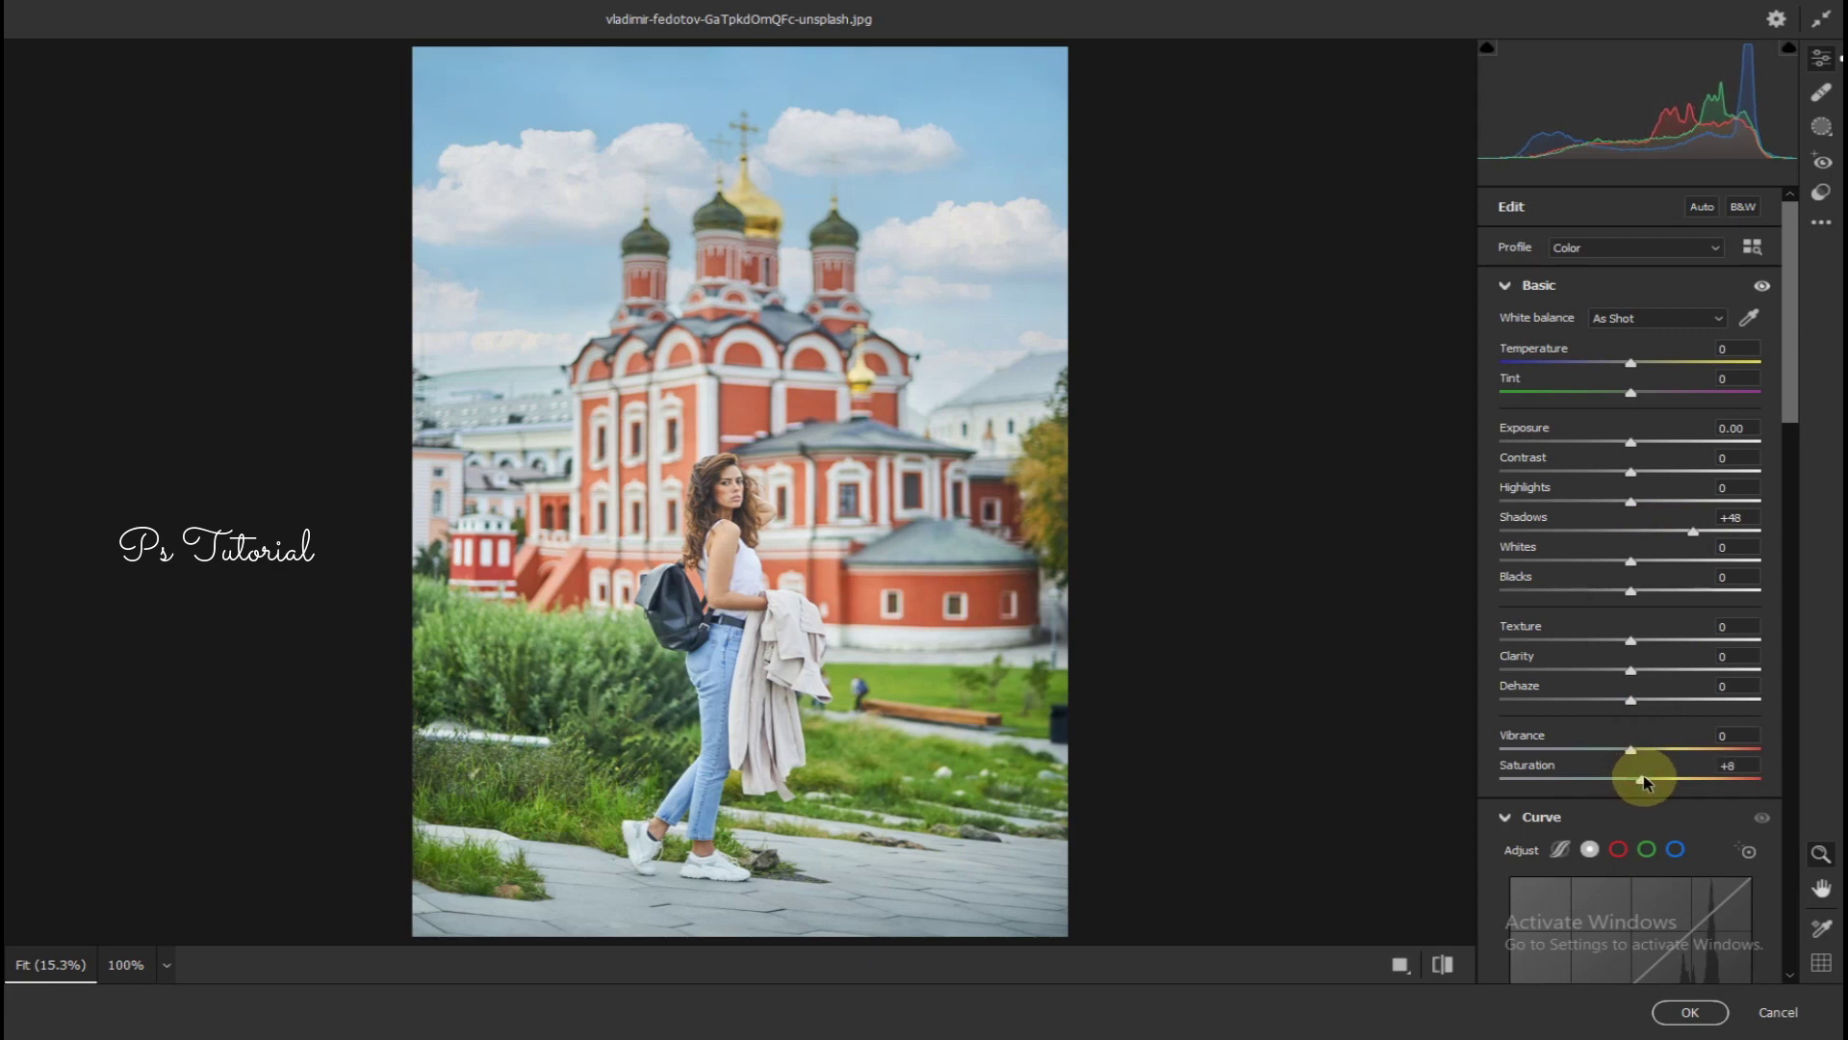
{"action": "left_click_drag", "start_coordinate": [1634, 782], "coordinate": [1646, 784]}
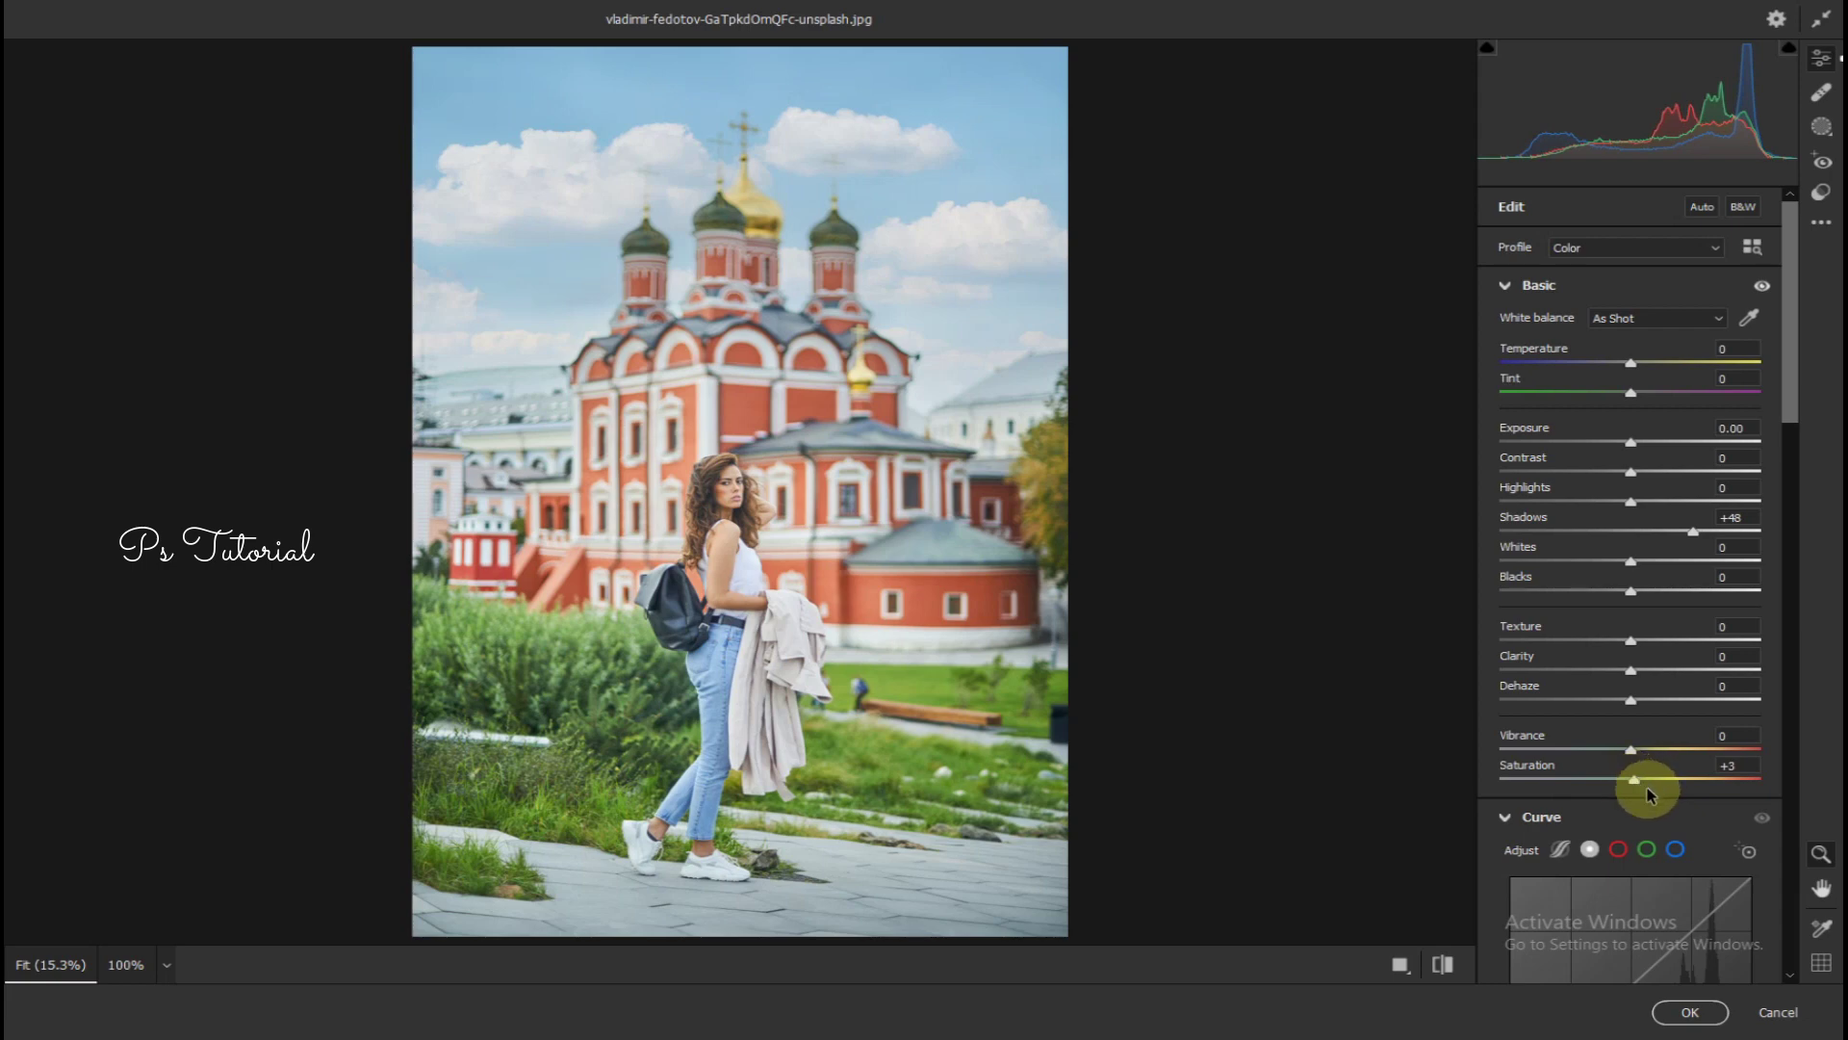
Set Color Mixer Blue Saturation to +37 and apply the Camera Raw edit
{"action": "scroll", "coordinate": [1694, 818], "scroll_direction": "down", "scroll_amount": 3}
{"action": "scroll", "coordinate": [1692, 825], "scroll_direction": "down", "scroll_amount": 3}
{"action": "scroll", "coordinate": [1691, 825], "scroll_direction": "down", "scroll_amount": 5}
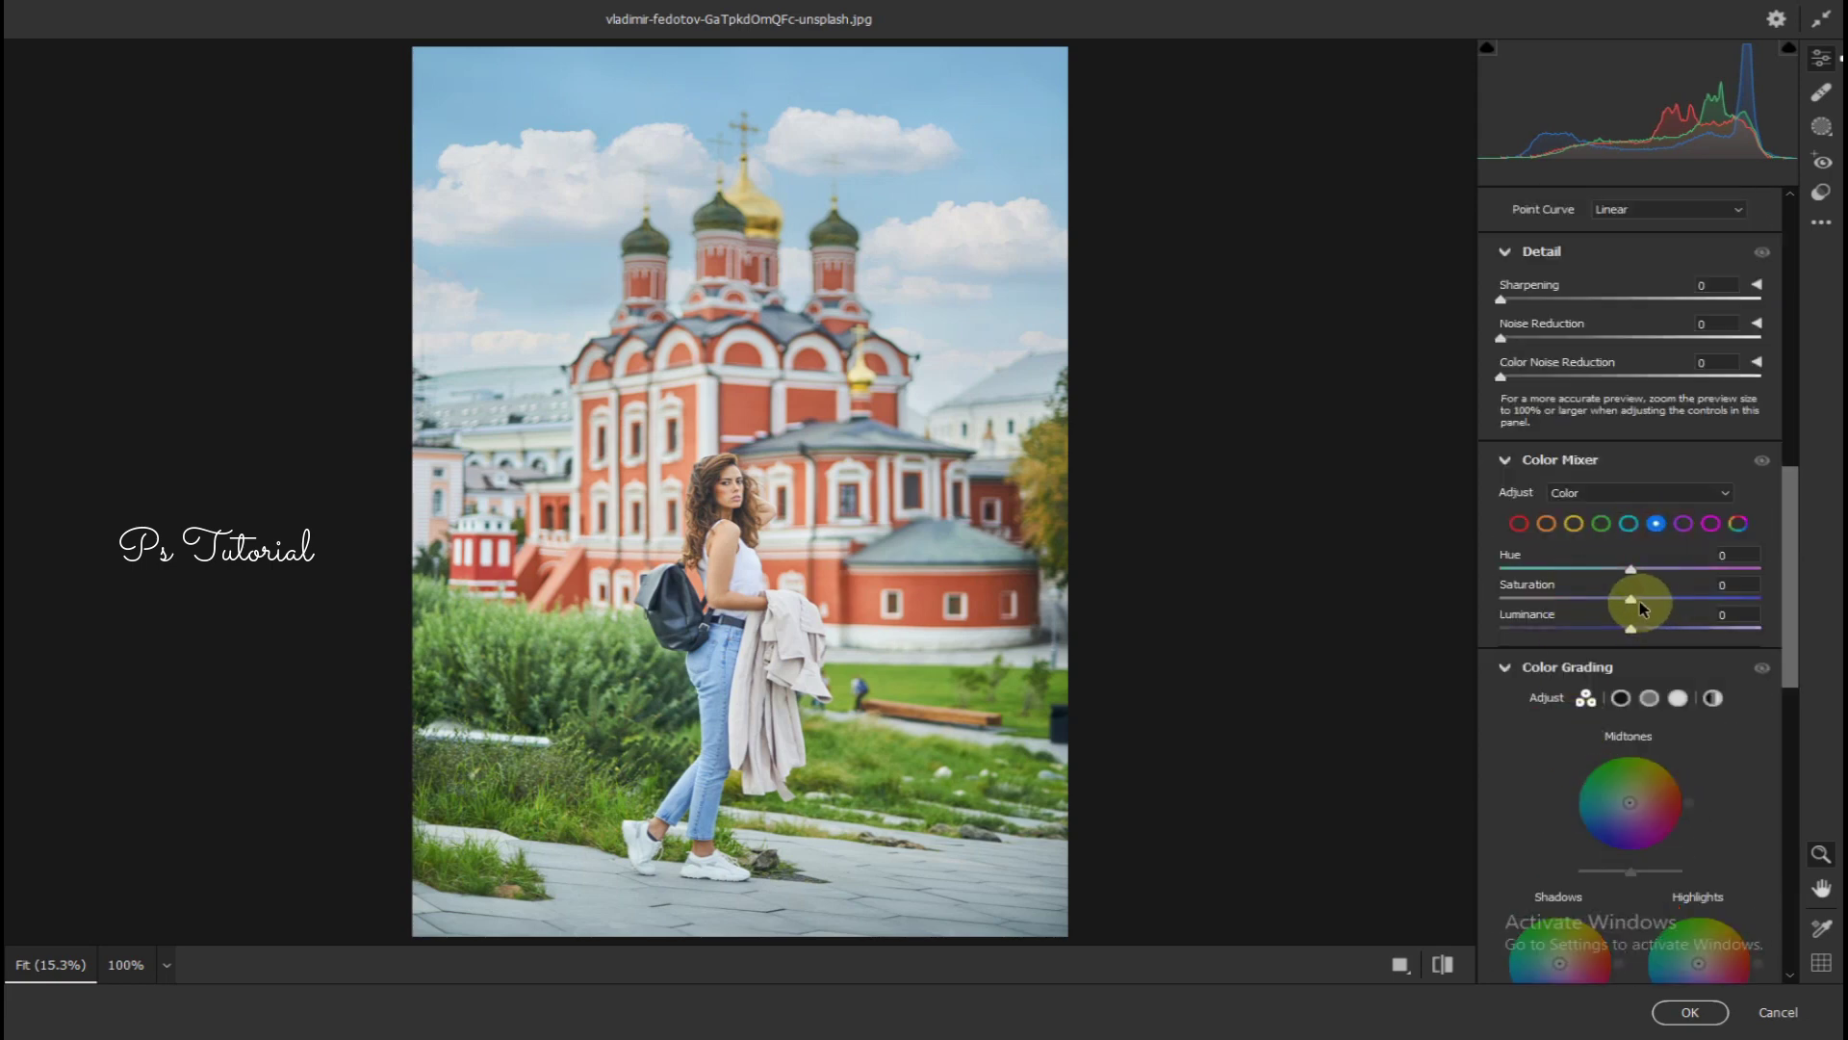
{"action": "left_click_drag", "start_coordinate": [1652, 604], "coordinate": [1778, 618]}
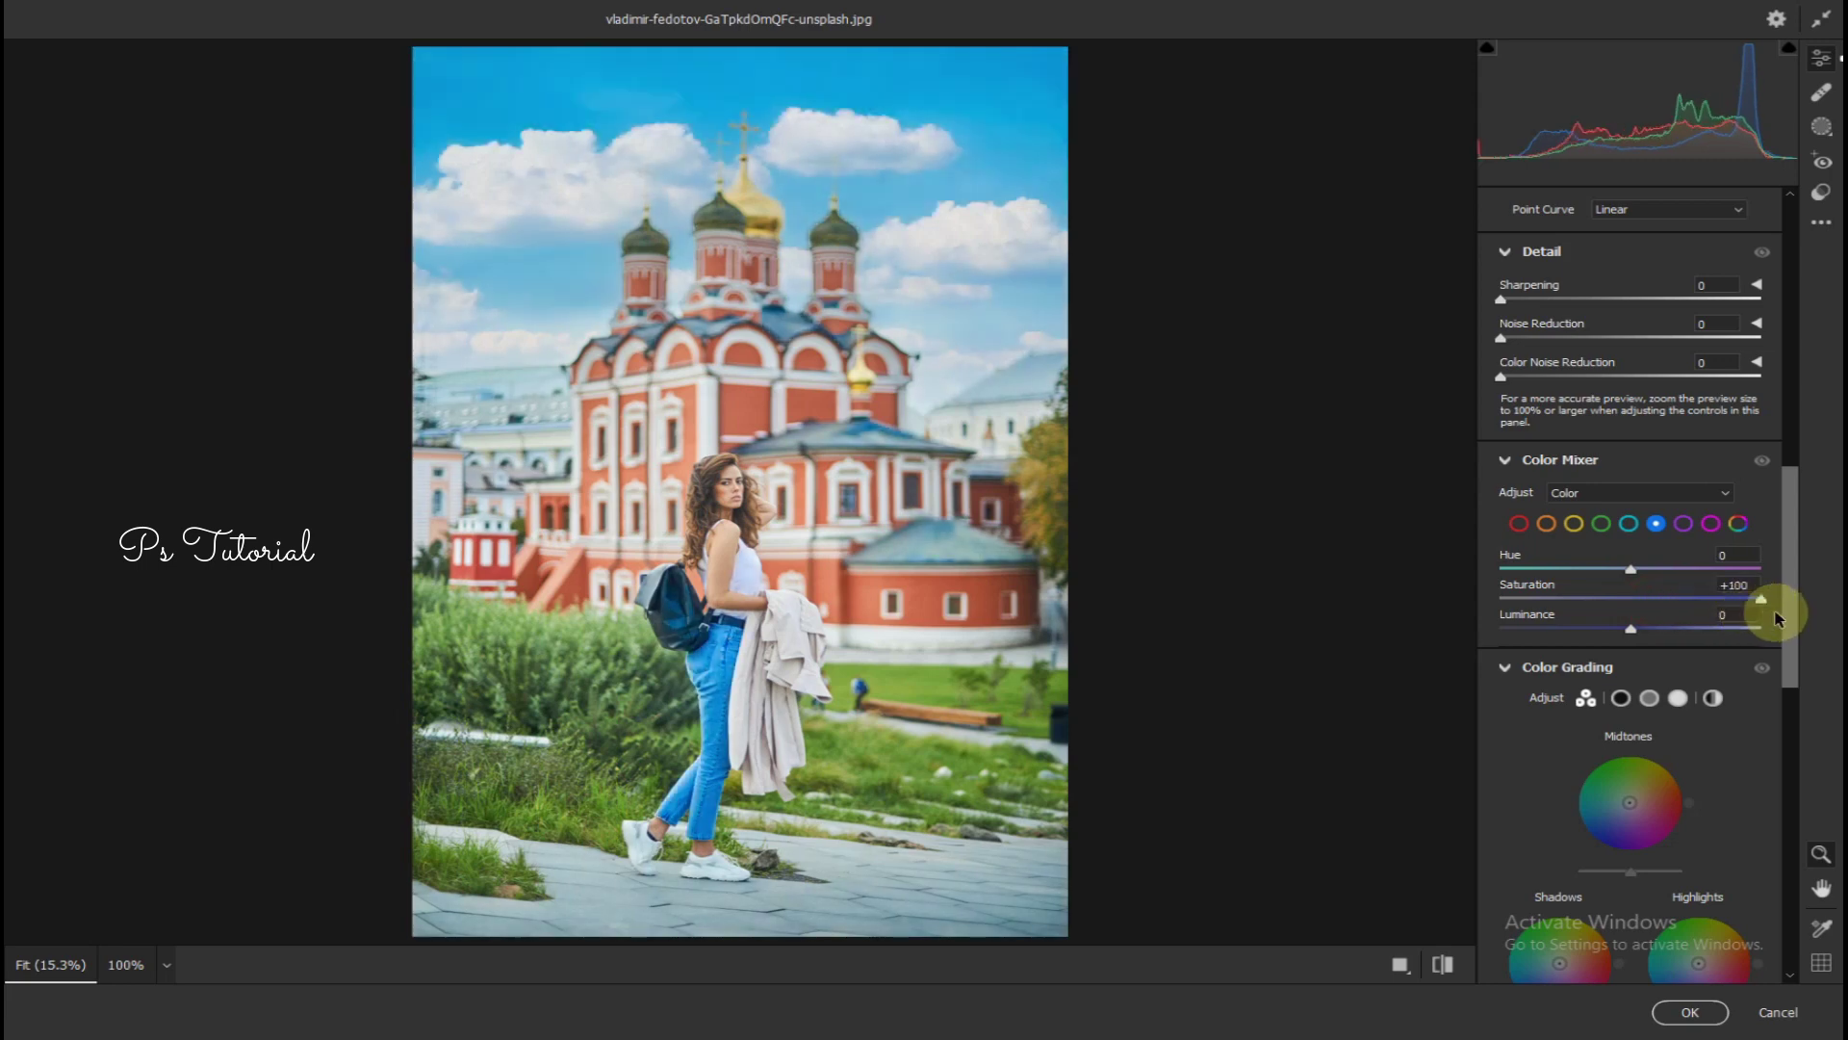
{"action": "left_click_drag", "start_coordinate": [1767, 621], "coordinate": [1678, 630]}
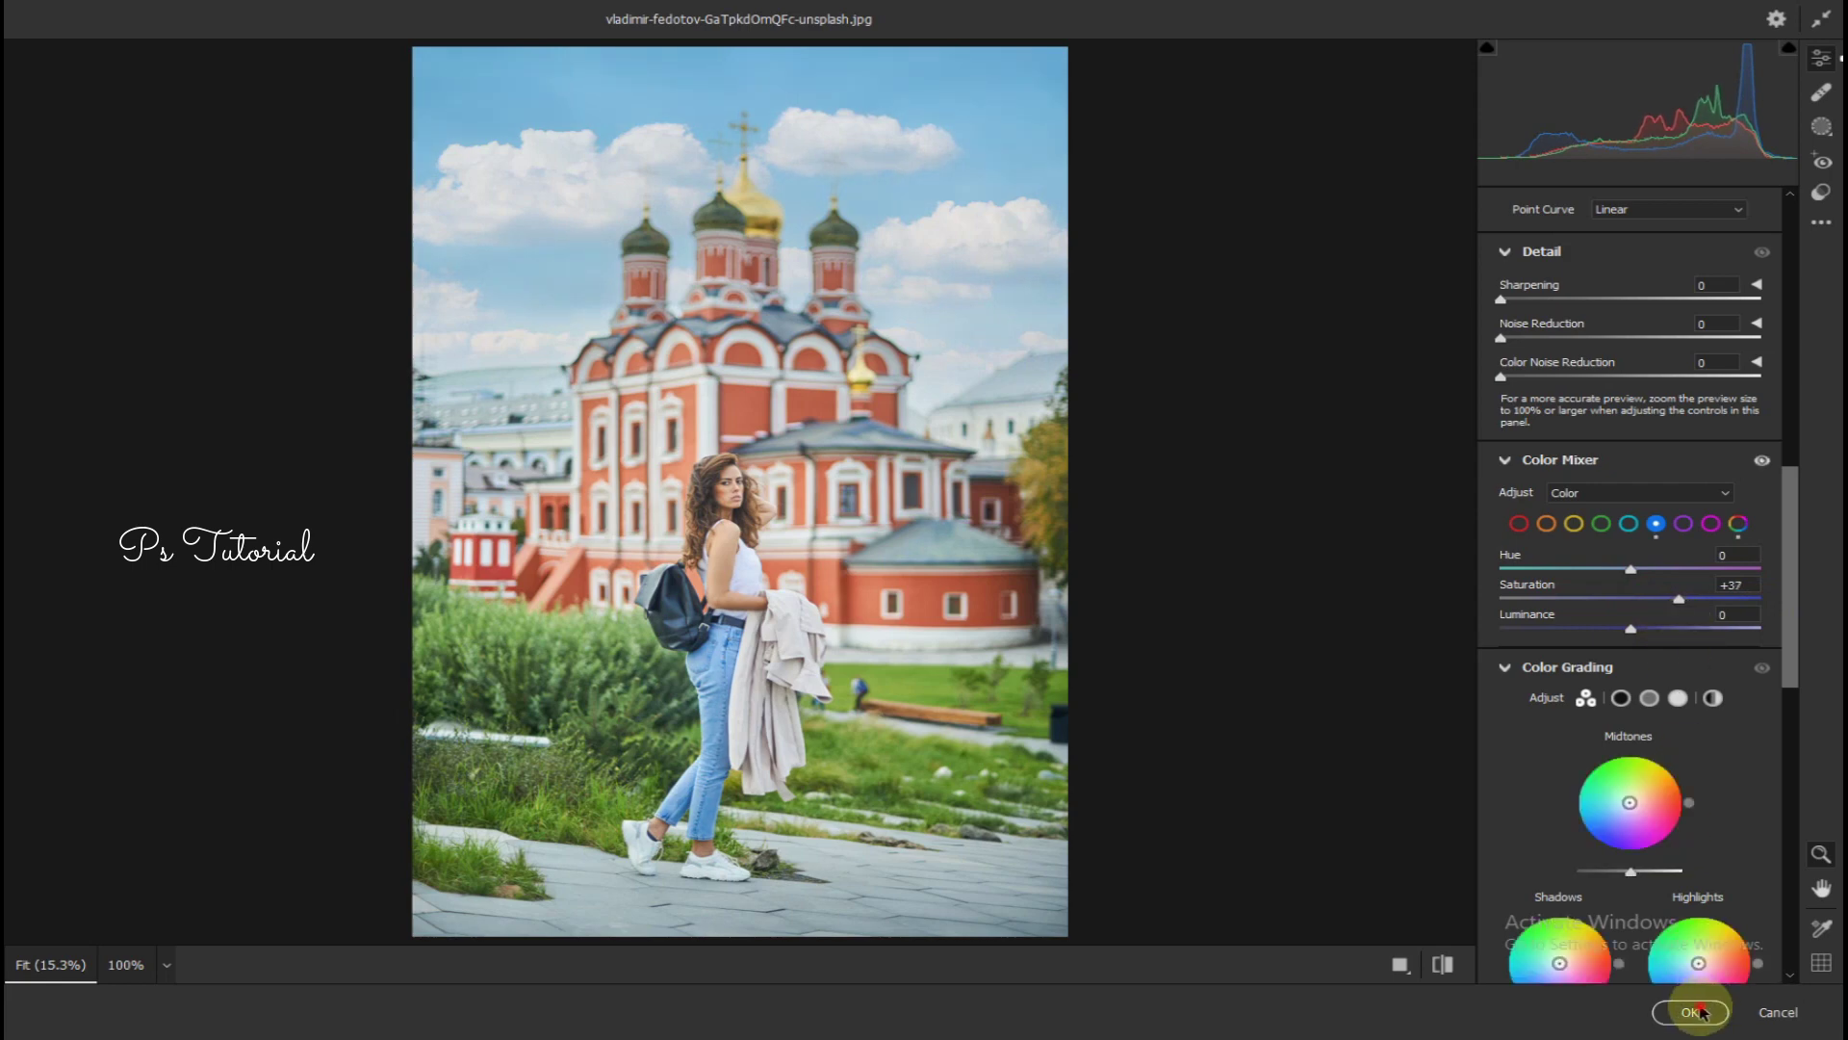
{"action": "left_click", "coordinate": [1700, 1012]}
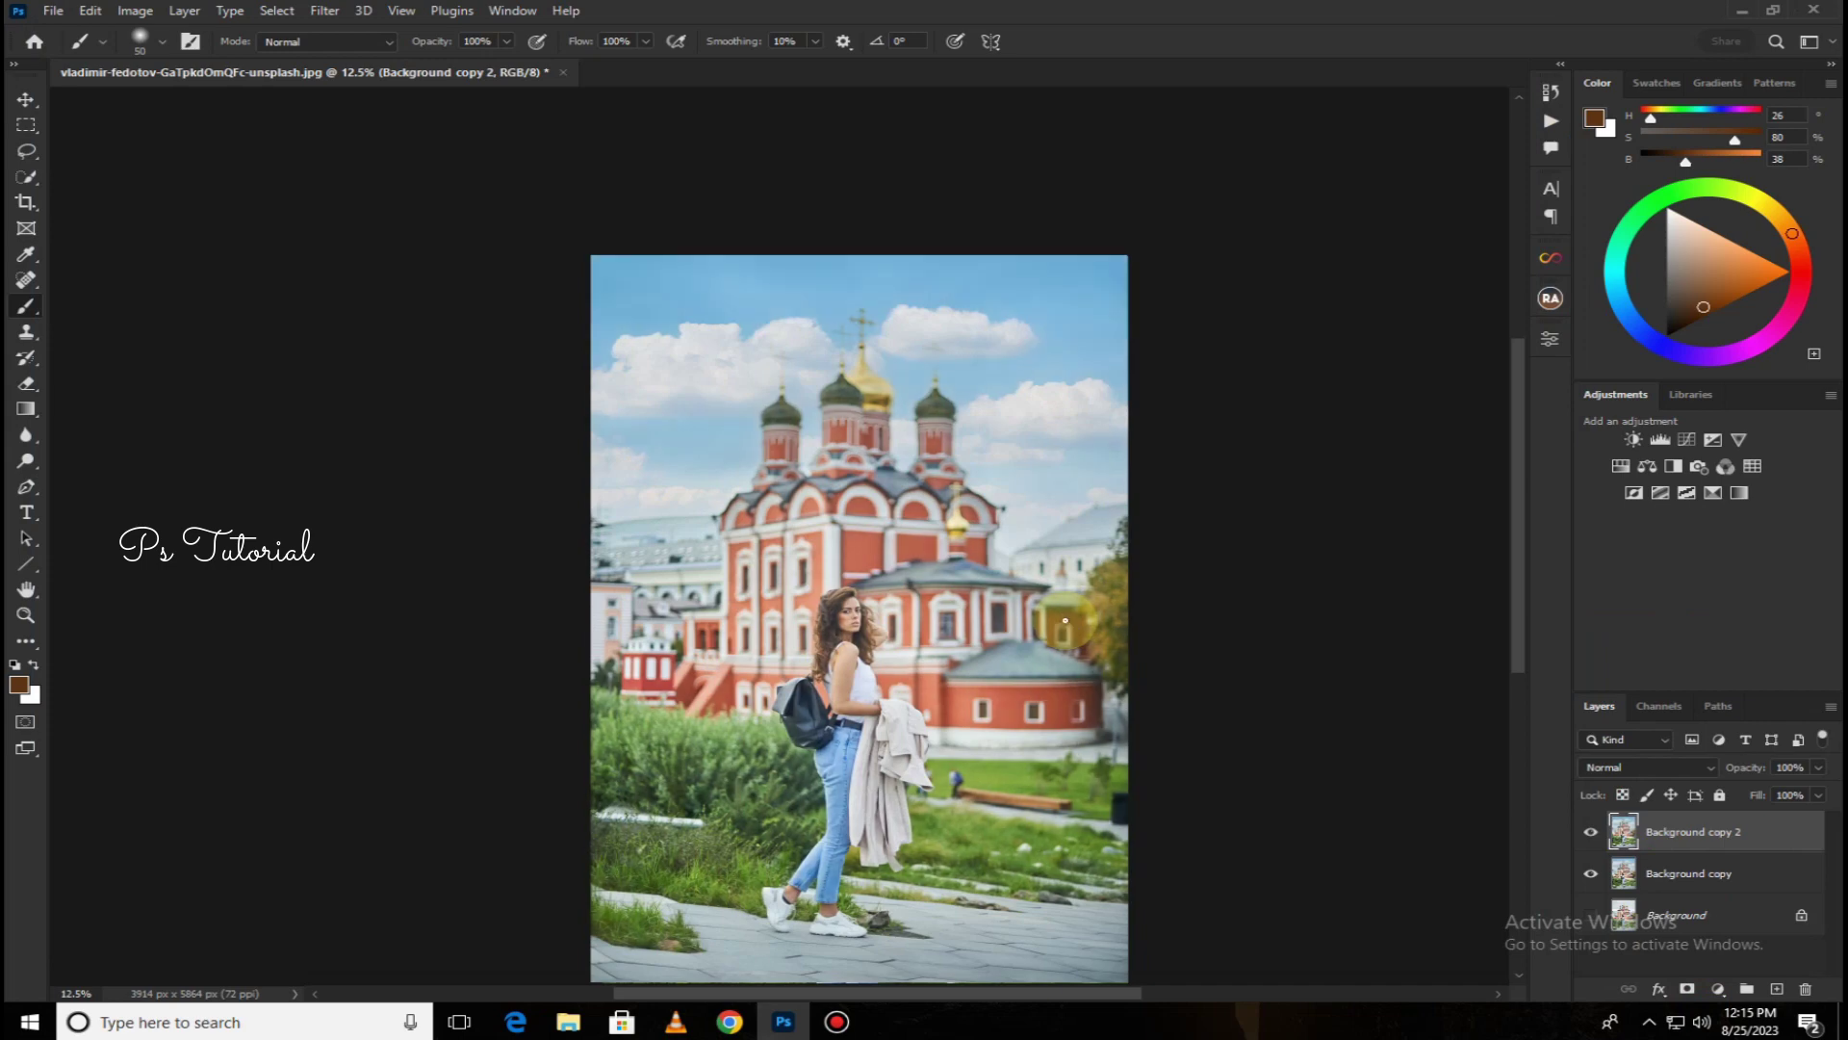
Add a layer mask to Background copy 2 and paint out the woman's cheek, backpack and elbow
{"action": "left_click_drag", "start_coordinate": [1062, 622], "coordinate": [1062, 534]}
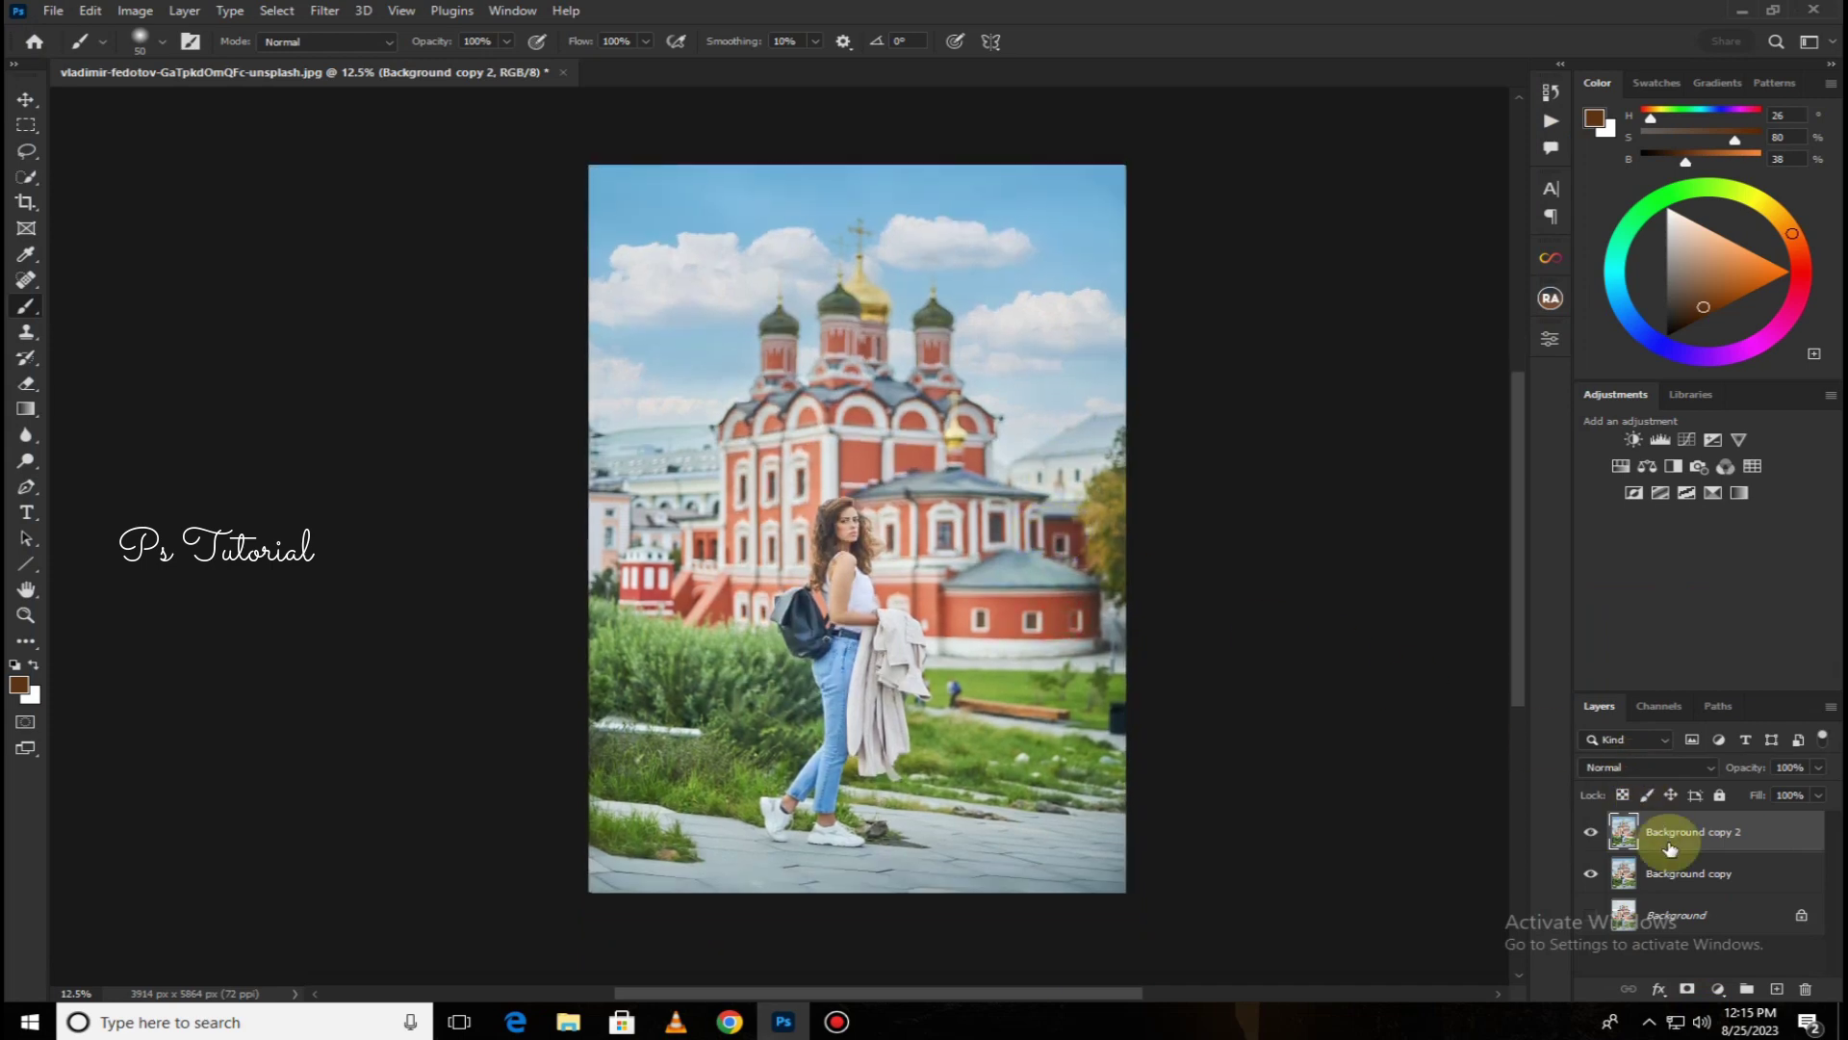
{"action": "left_click", "coordinate": [1689, 990]}
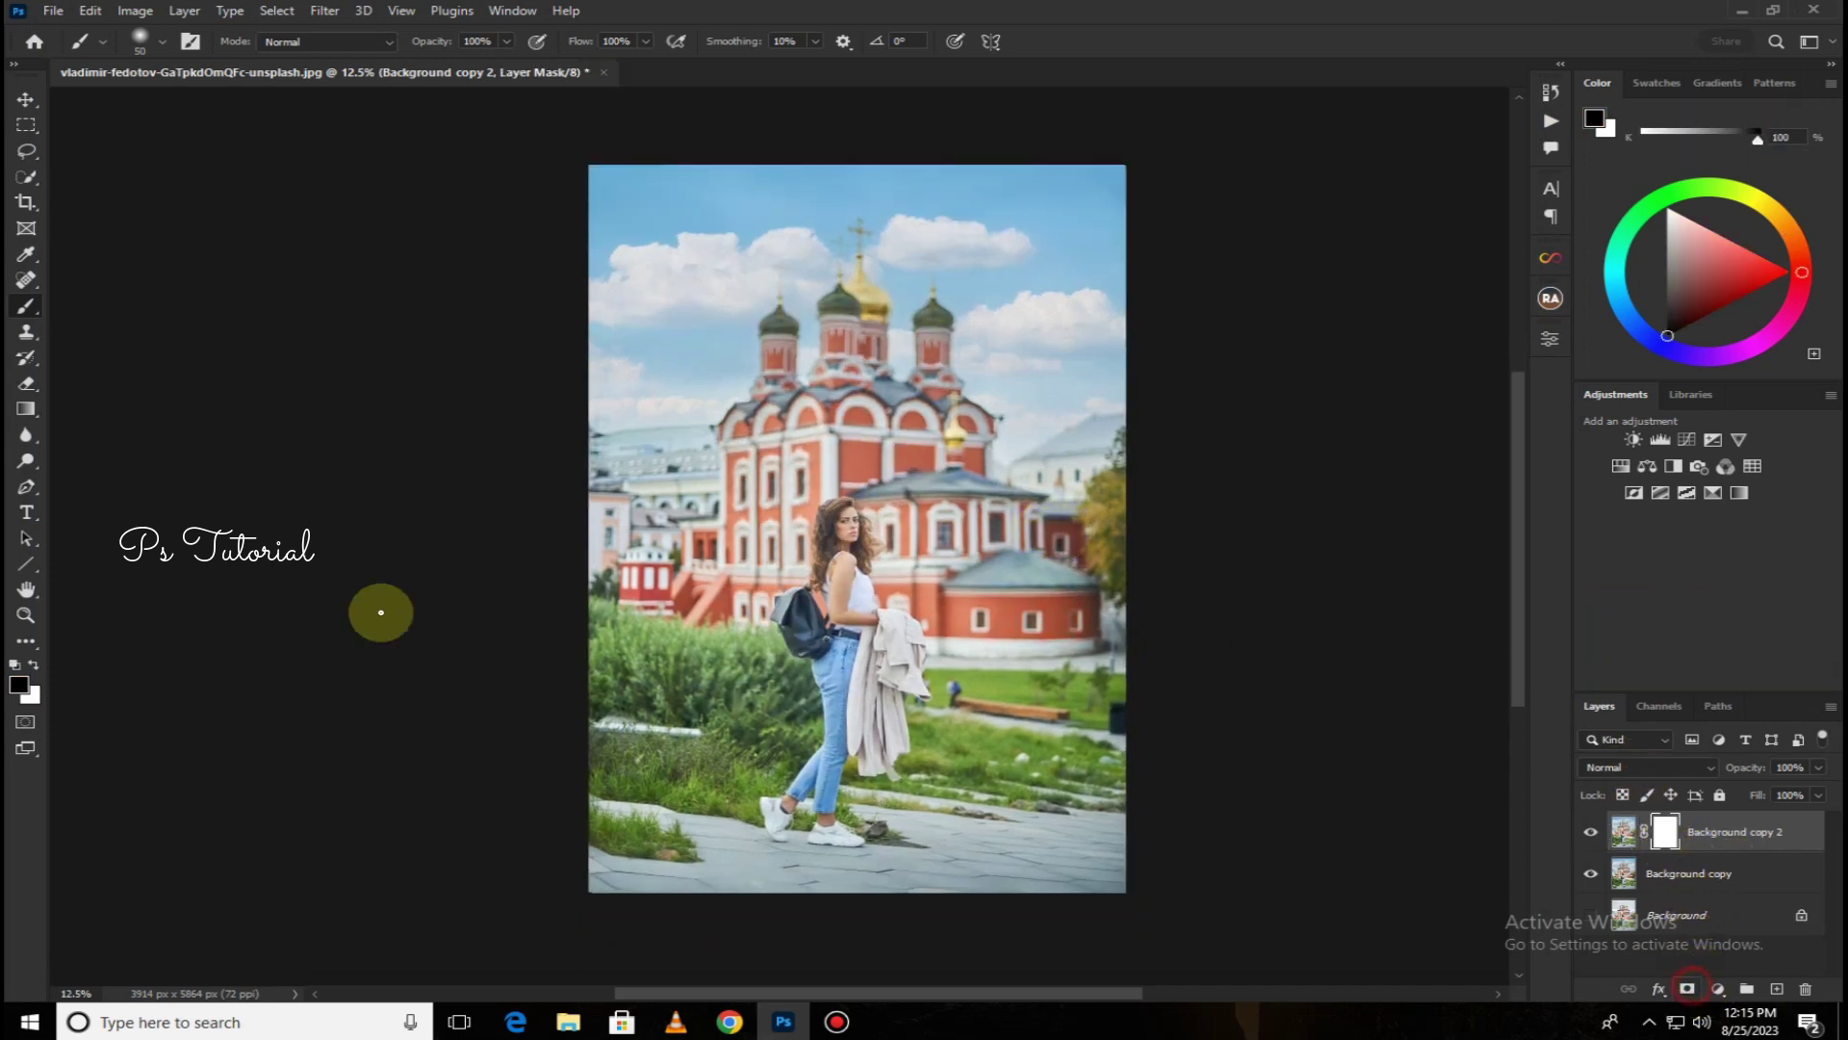
{"action": "left_click", "coordinate": [21, 310]}
{"action": "key", "text": "ctrl+plus"}
{"action": "key", "text": "ctrl+plus"}
{"action": "key", "text": "ctrl+plus"}
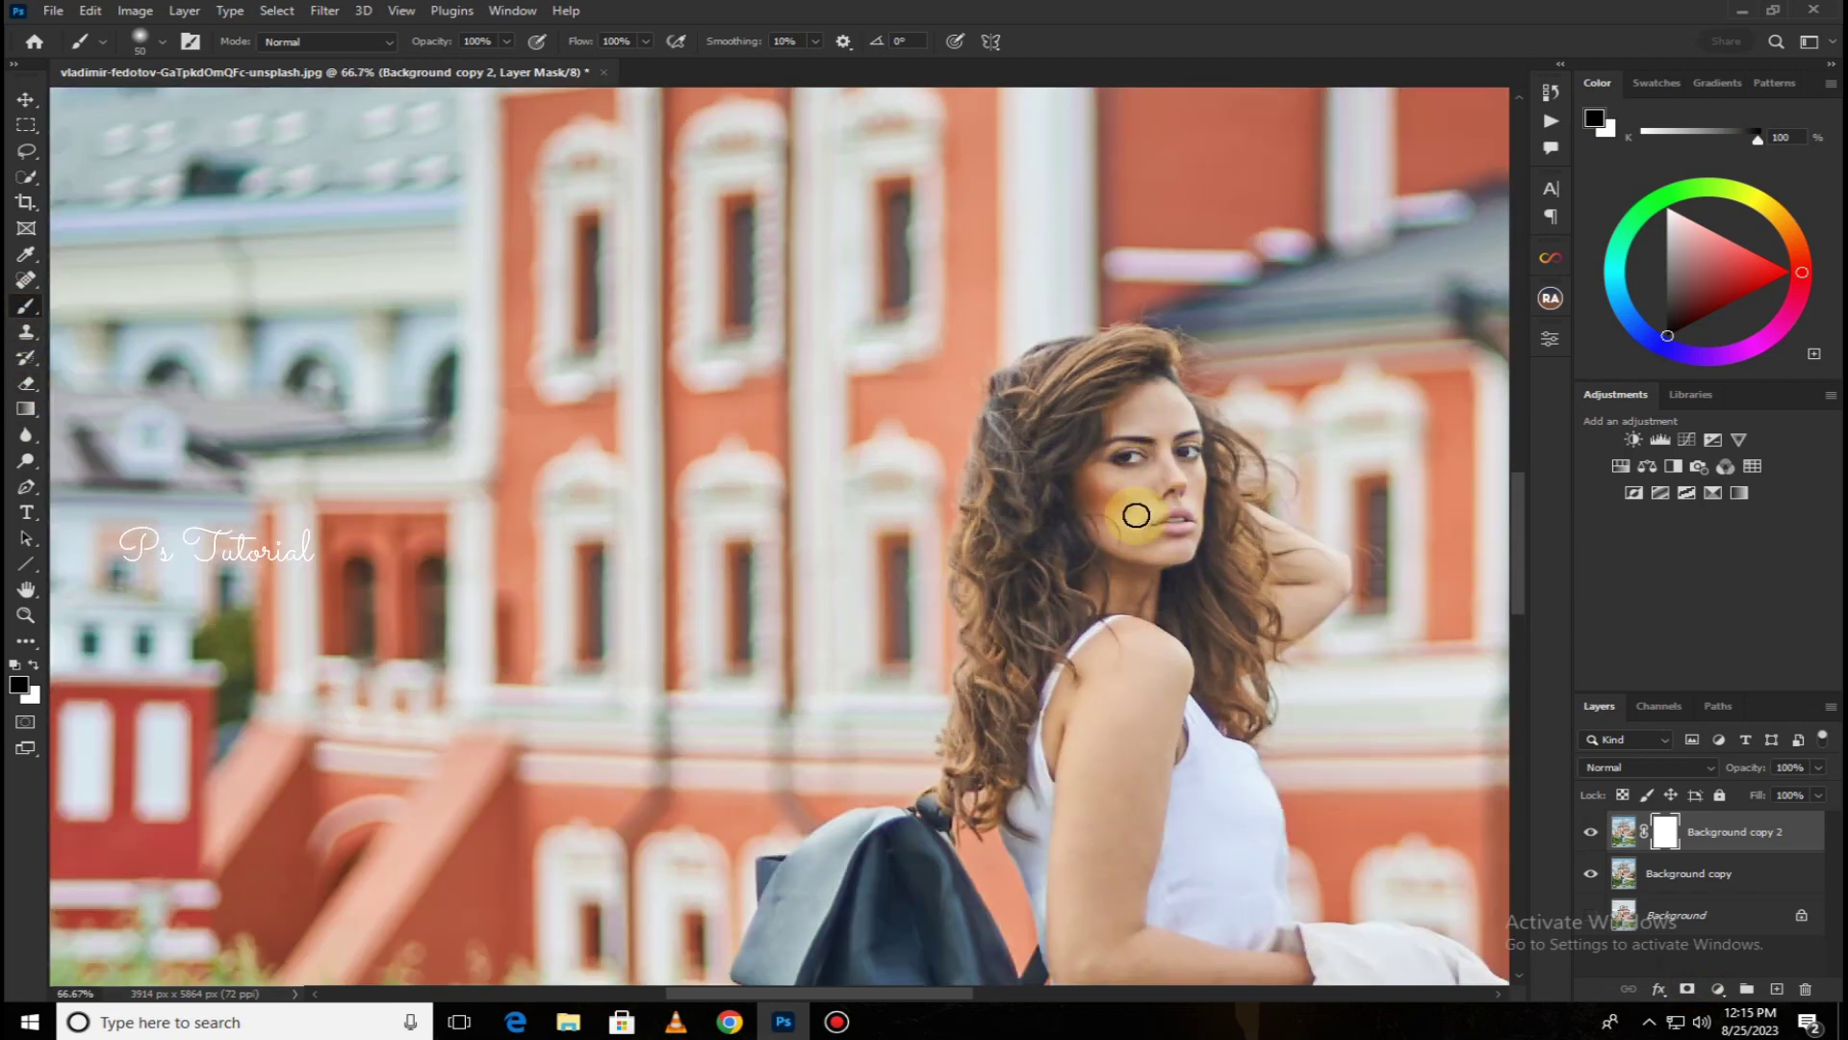
{"action": "mouse_move", "coordinate": [1136, 515]}
{"action": "left_mouse_down"}
{"action": "mouse_move", "coordinate": [1160, 510]}
{"action": "mouse_move", "coordinate": [1106, 577]}
{"action": "mouse_move", "coordinate": [1081, 491]}
{"action": "mouse_move", "coordinate": [1044, 499]}
{"action": "mouse_move", "coordinate": [1002, 412]}
{"action": "mouse_move", "coordinate": [989, 524]}
{"action": "mouse_move", "coordinate": [1070, 605]}
{"action": "mouse_move", "coordinate": [1002, 619]}
{"action": "mouse_move", "coordinate": [1002, 734]}
{"action": "mouse_move", "coordinate": [1109, 604]}
{"action": "left_mouse_up"}
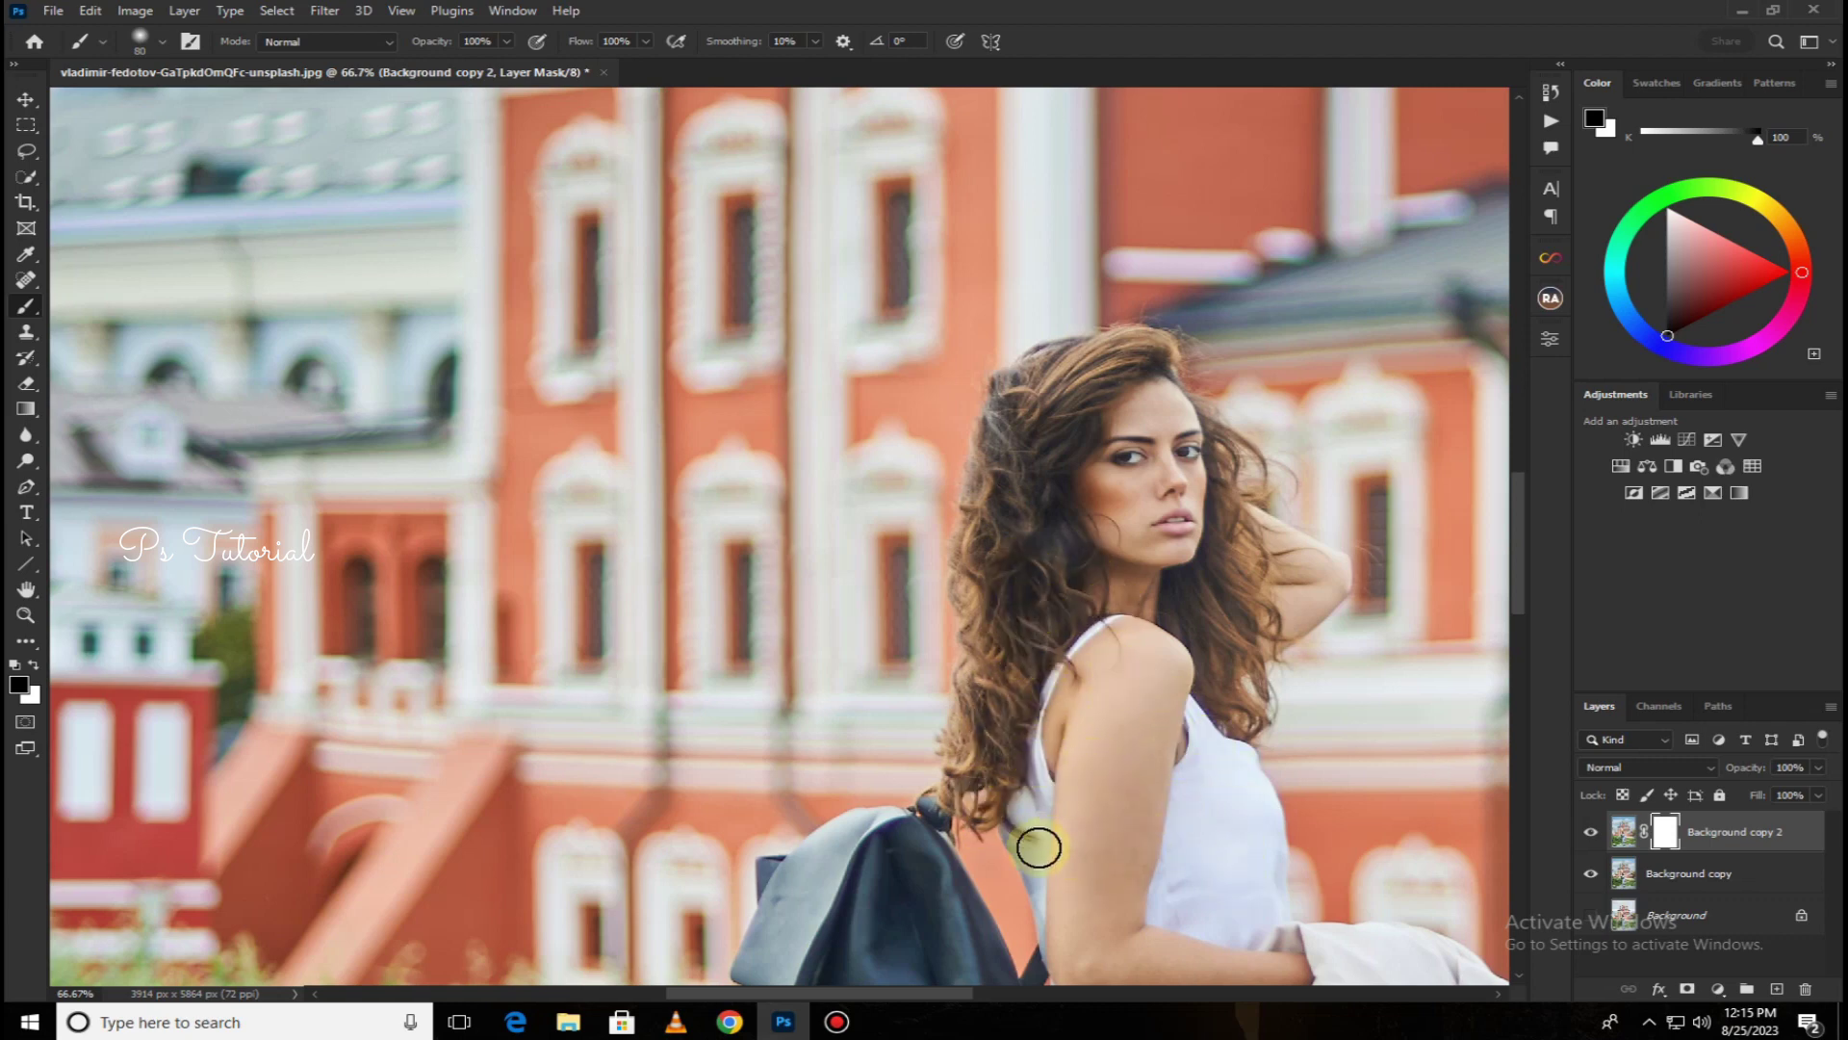
{"action": "left_click_drag", "start_coordinate": [1054, 775], "coordinate": [1147, 370]}
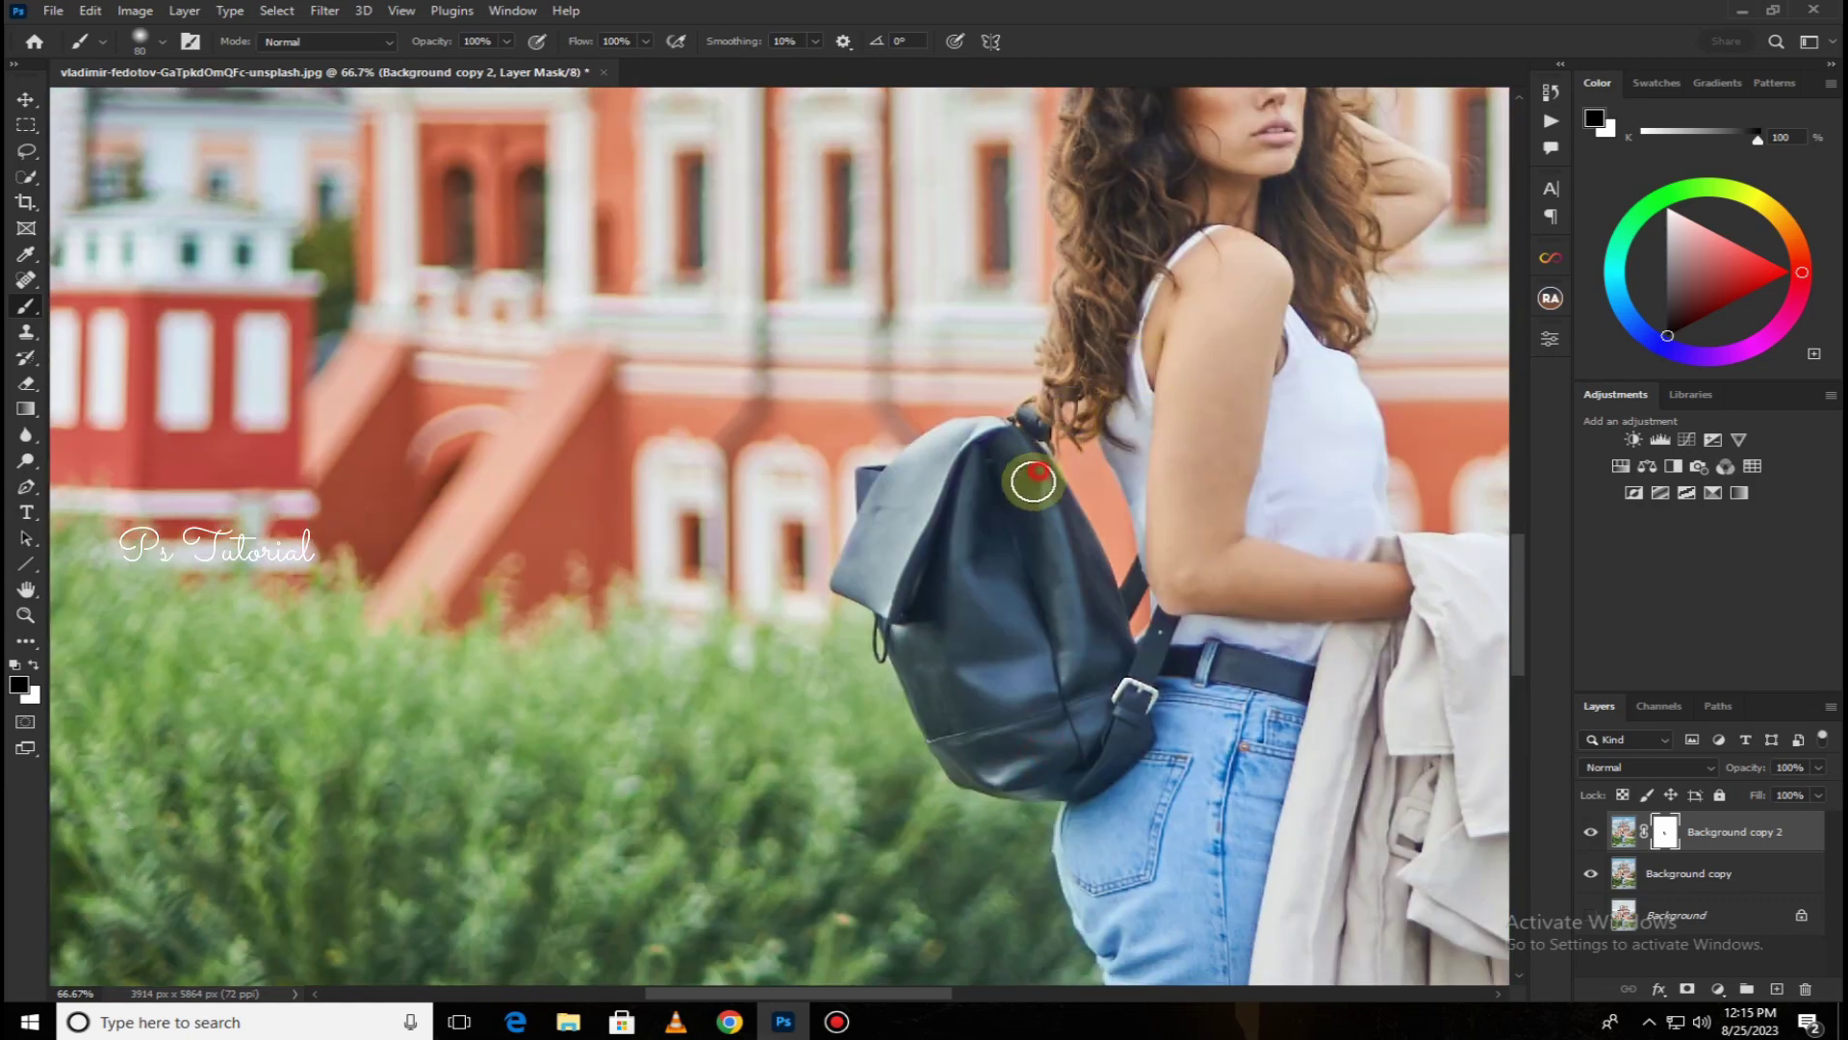
{"action": "mouse_move", "coordinate": [1031, 479]}
{"action": "left_mouse_down"}
{"action": "mouse_move", "coordinate": [1020, 491]}
{"action": "mouse_move", "coordinate": [1092, 556]}
{"action": "mouse_move", "coordinate": [1085, 648]}
{"action": "mouse_move", "coordinate": [1043, 661]}
{"action": "mouse_move", "coordinate": [991, 586]}
{"action": "mouse_move", "coordinate": [960, 508]}
{"action": "mouse_move", "coordinate": [965, 446]}
{"action": "mouse_move", "coordinate": [898, 555]}
{"action": "mouse_move", "coordinate": [990, 759]}
{"action": "mouse_move", "coordinate": [1101, 626]}
{"action": "mouse_move", "coordinate": [940, 602]}
{"action": "mouse_move", "coordinate": [1011, 648]}
{"action": "mouse_move", "coordinate": [1123, 668]}
{"action": "mouse_move", "coordinate": [1159, 639]}
{"action": "left_mouse_up"}
{"action": "left_click_drag", "start_coordinate": [1201, 572], "coordinate": [1204, 567]}
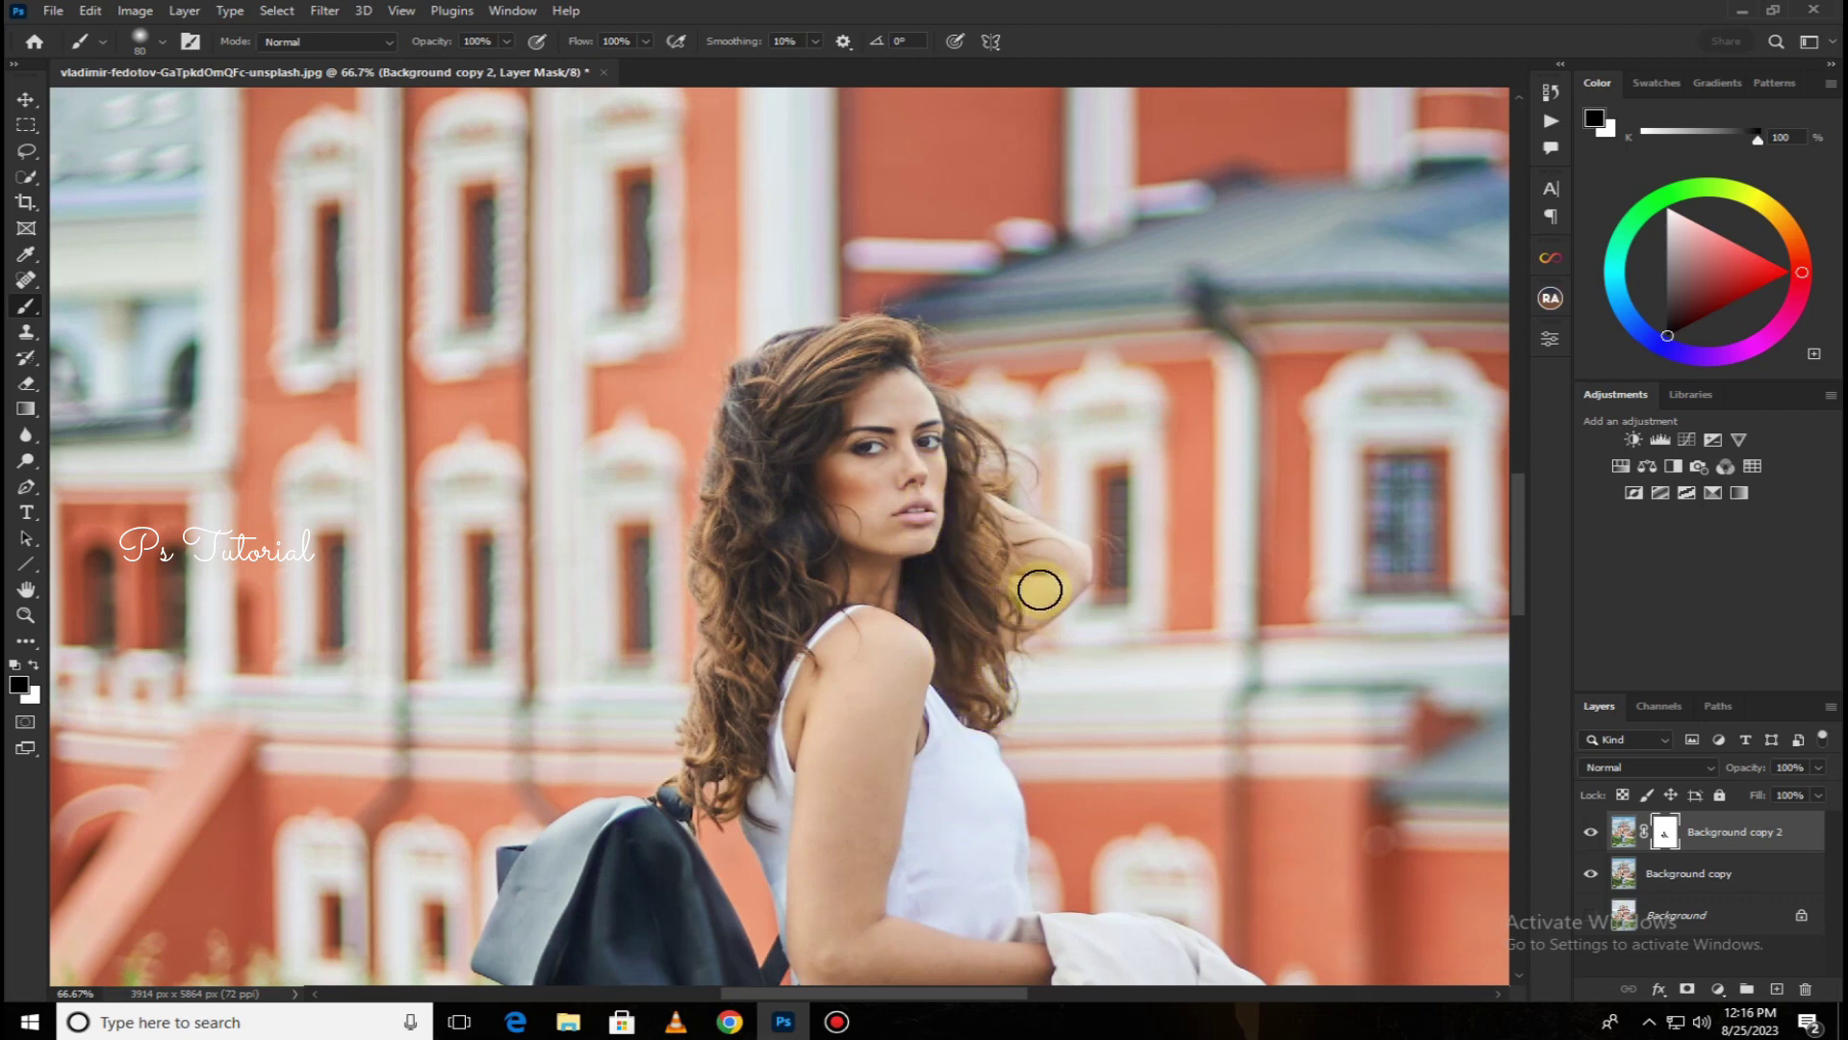
Mask the grade off the church roof and view the whole photo at 12.5%
{"action": "key", "text": "ctrl+minus"}
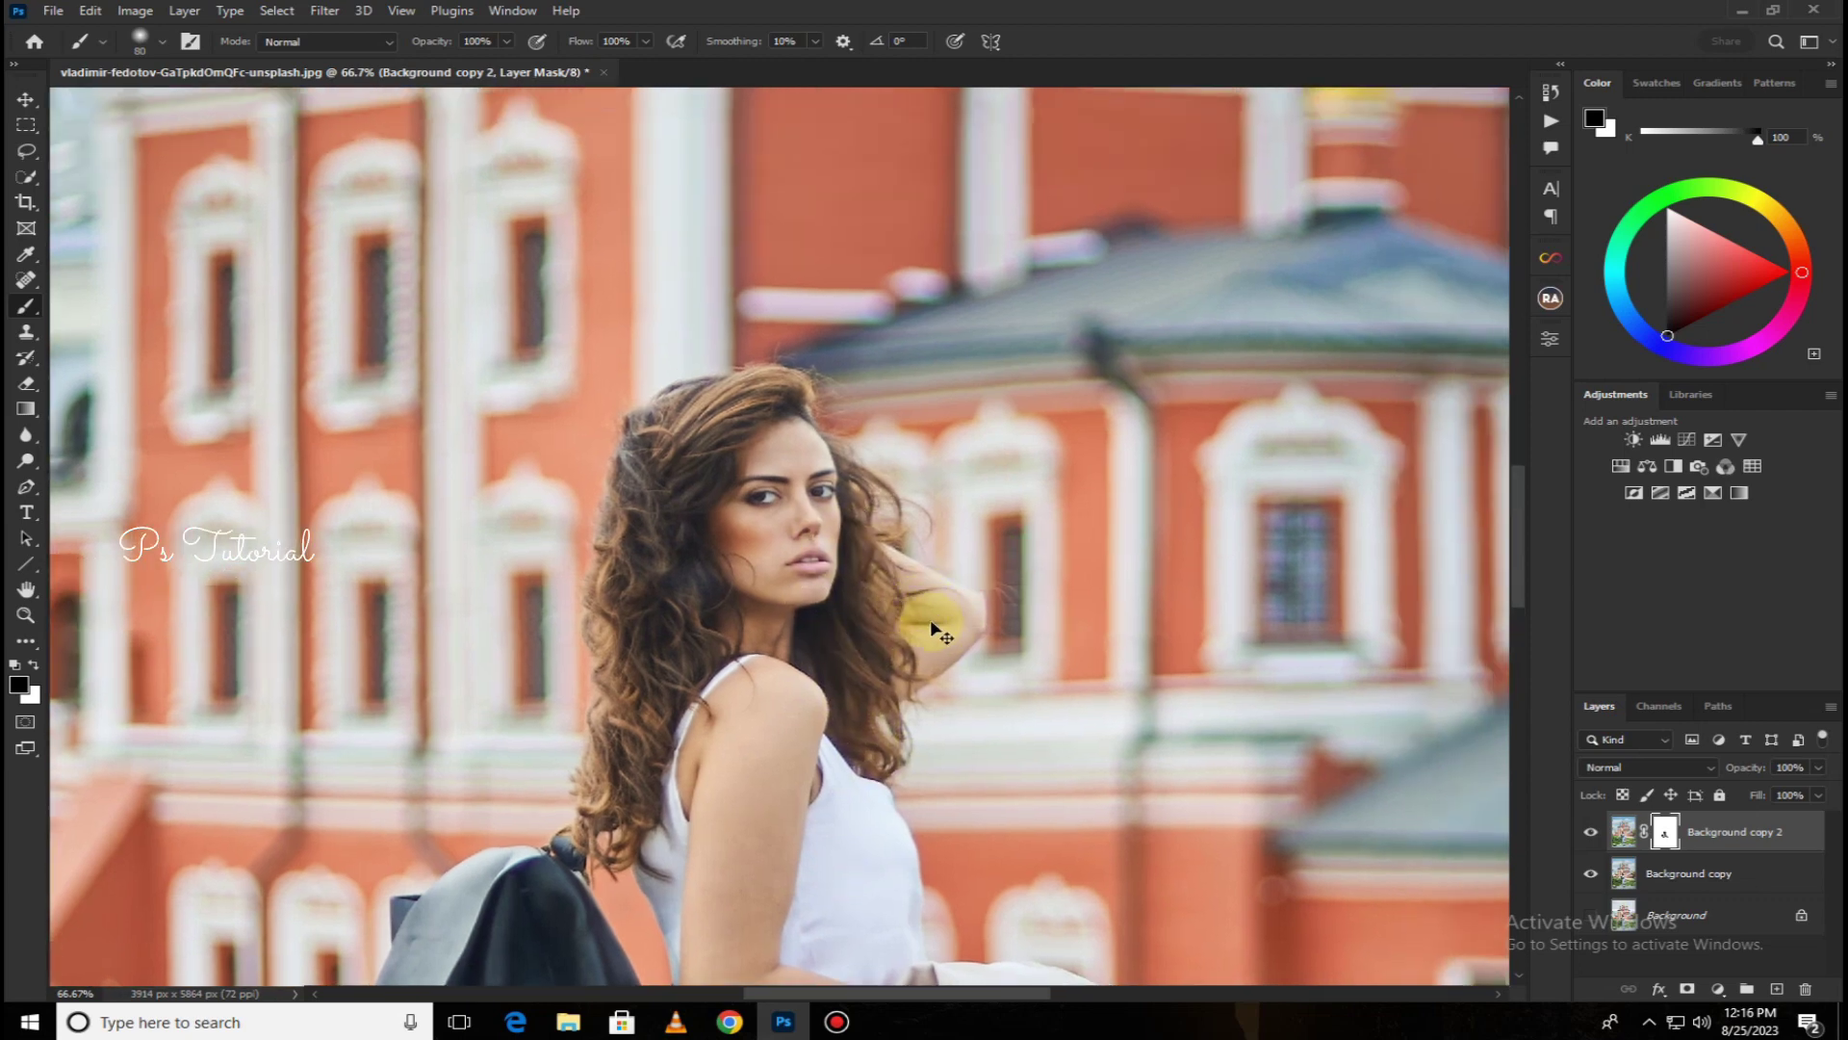
{"action": "key", "text": "ctrl+minus"}
{"action": "key", "text": "ctrl+minus"}
{"action": "key", "text": "ctrl+minus"}
{"action": "key", "text": "ctrl+plus"}
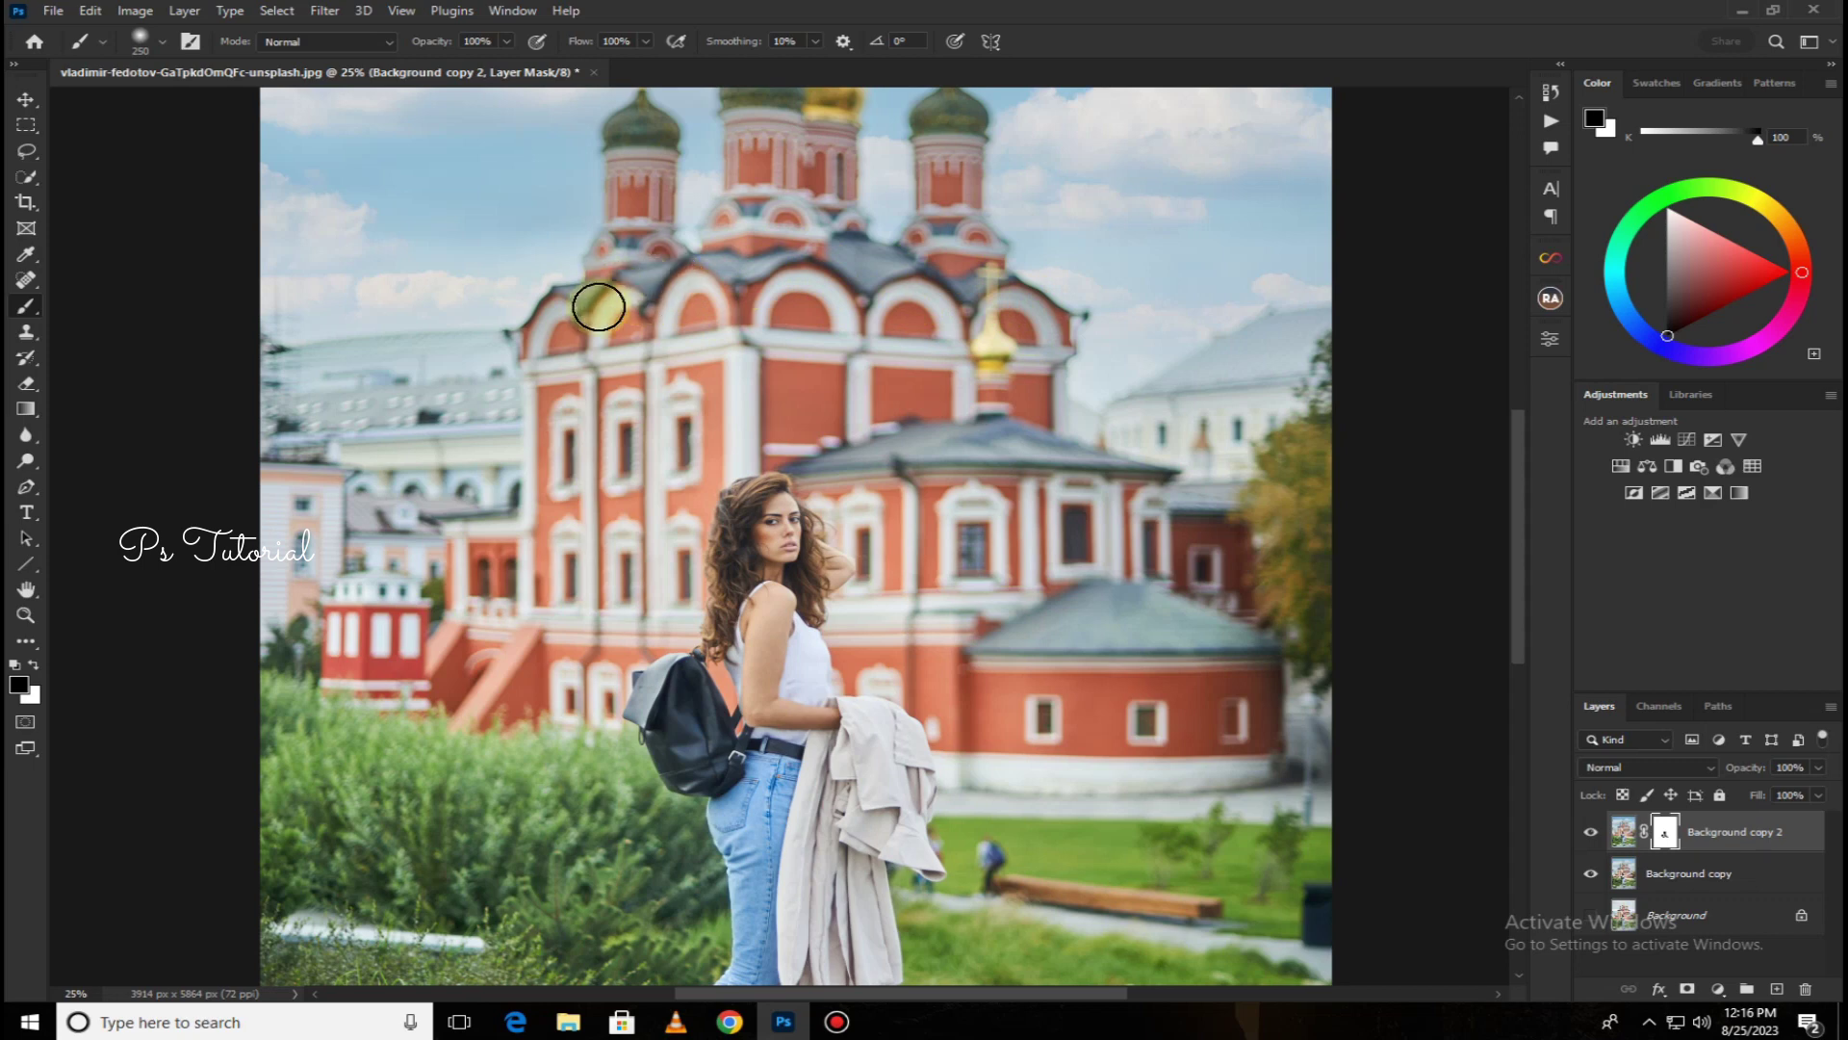
{"action": "mouse_move", "coordinate": [664, 240]}
{"action": "left_mouse_down"}
{"action": "mouse_move", "coordinate": [639, 281]}
{"action": "mouse_move", "coordinate": [828, 202]}
{"action": "mouse_move", "coordinate": [955, 272]}
{"action": "left_mouse_up"}
{"action": "scroll", "coordinate": [958, 318], "scroll_direction": "down", "scroll_amount": 2}
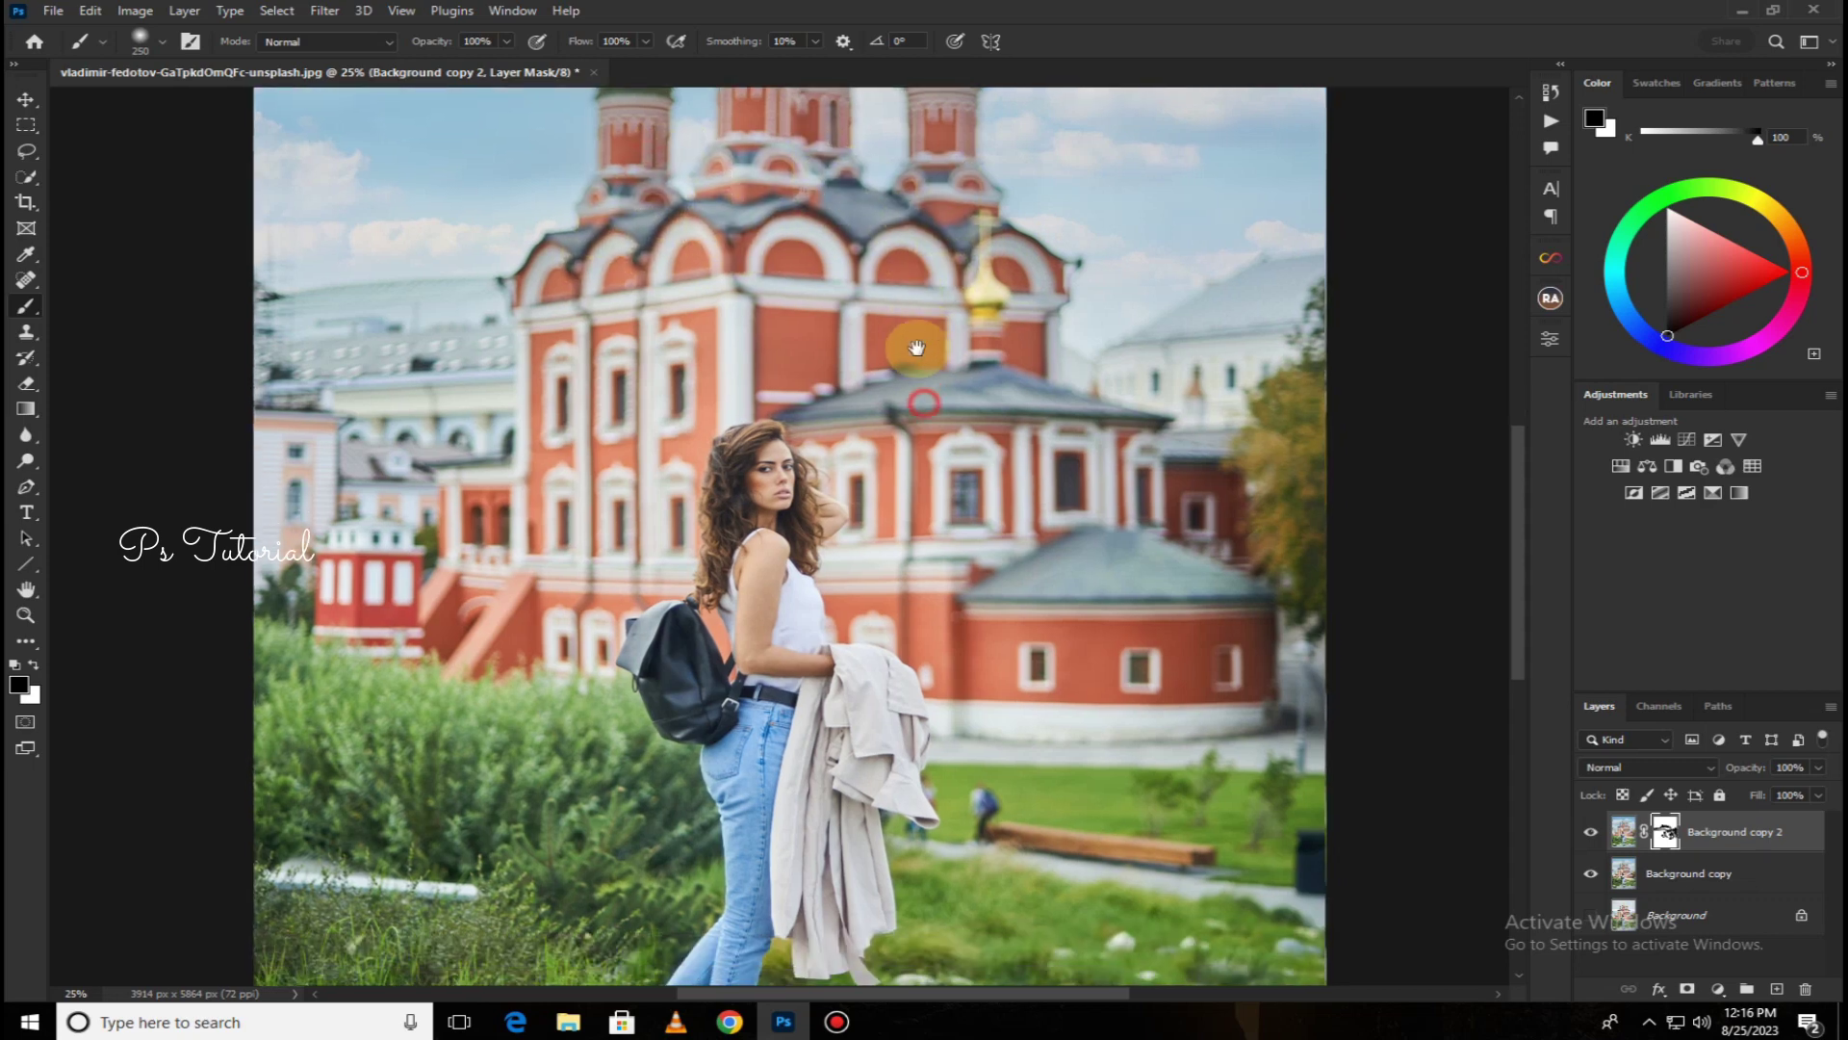
{"action": "key", "text": "ctrl+minus"}
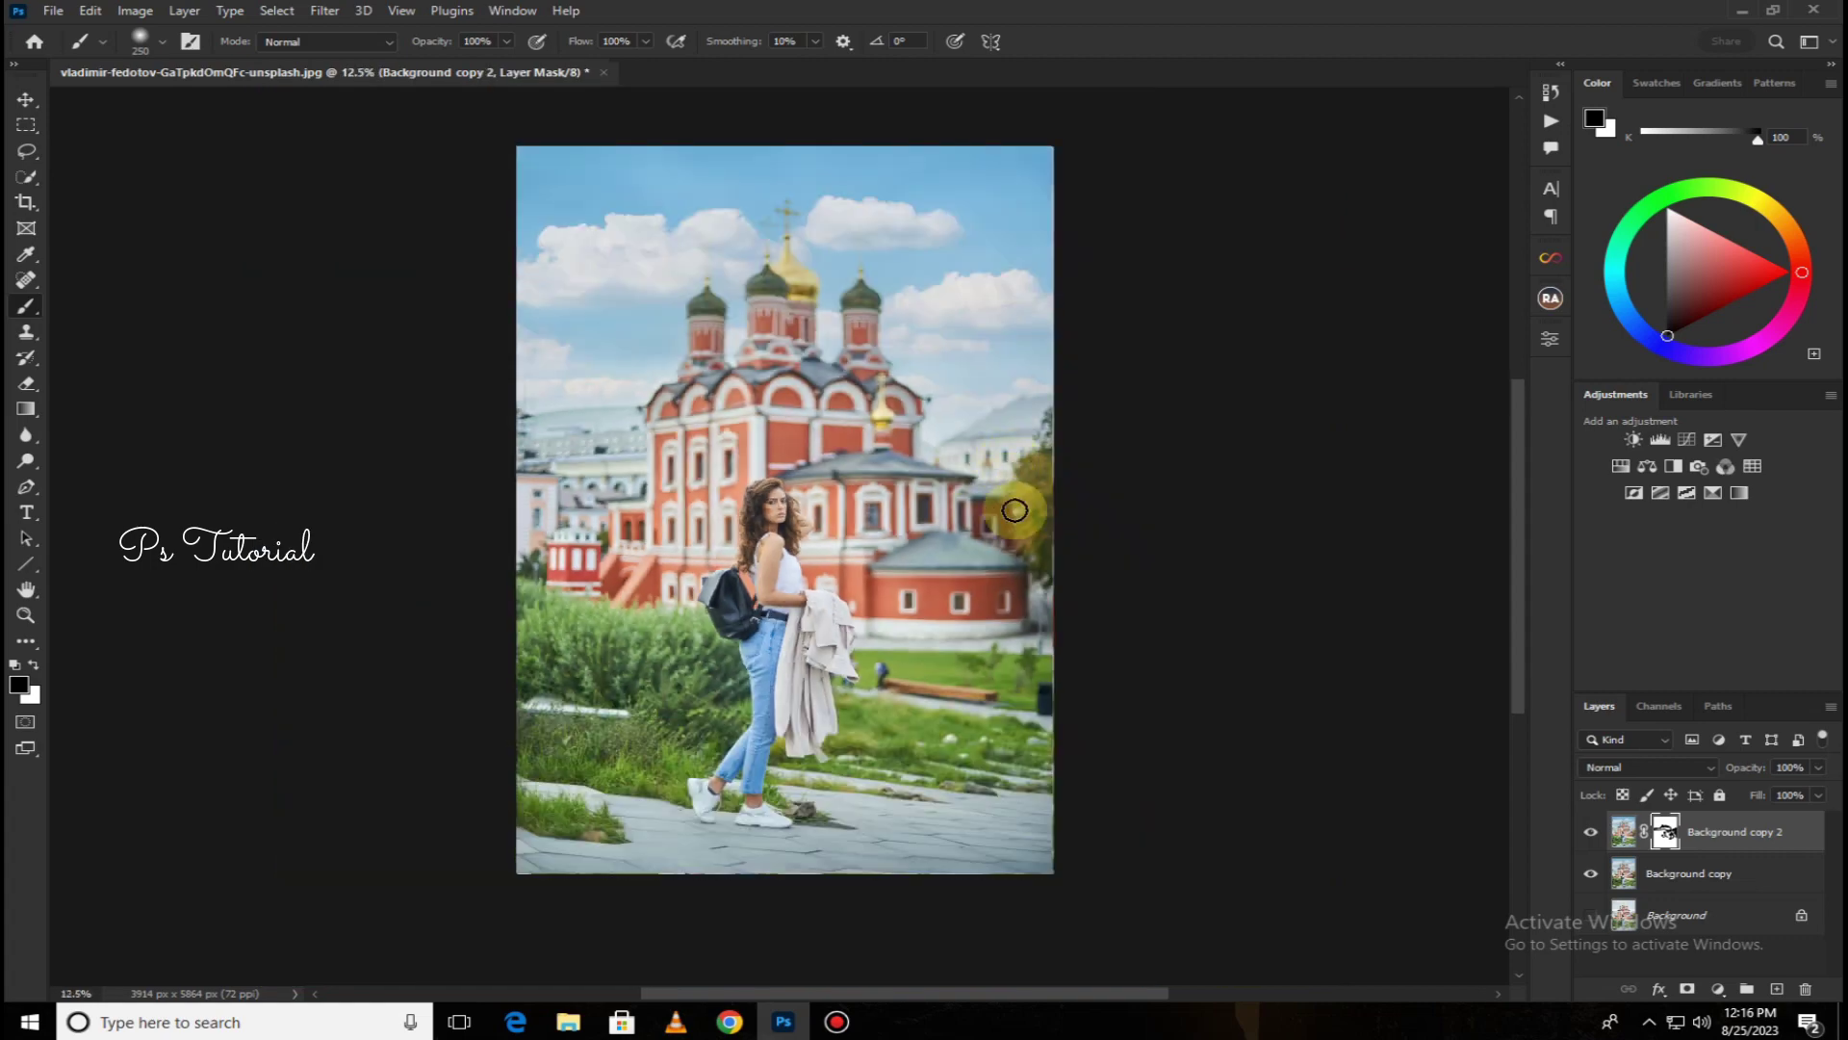
{"action": "key", "text": "ctrl+minus"}
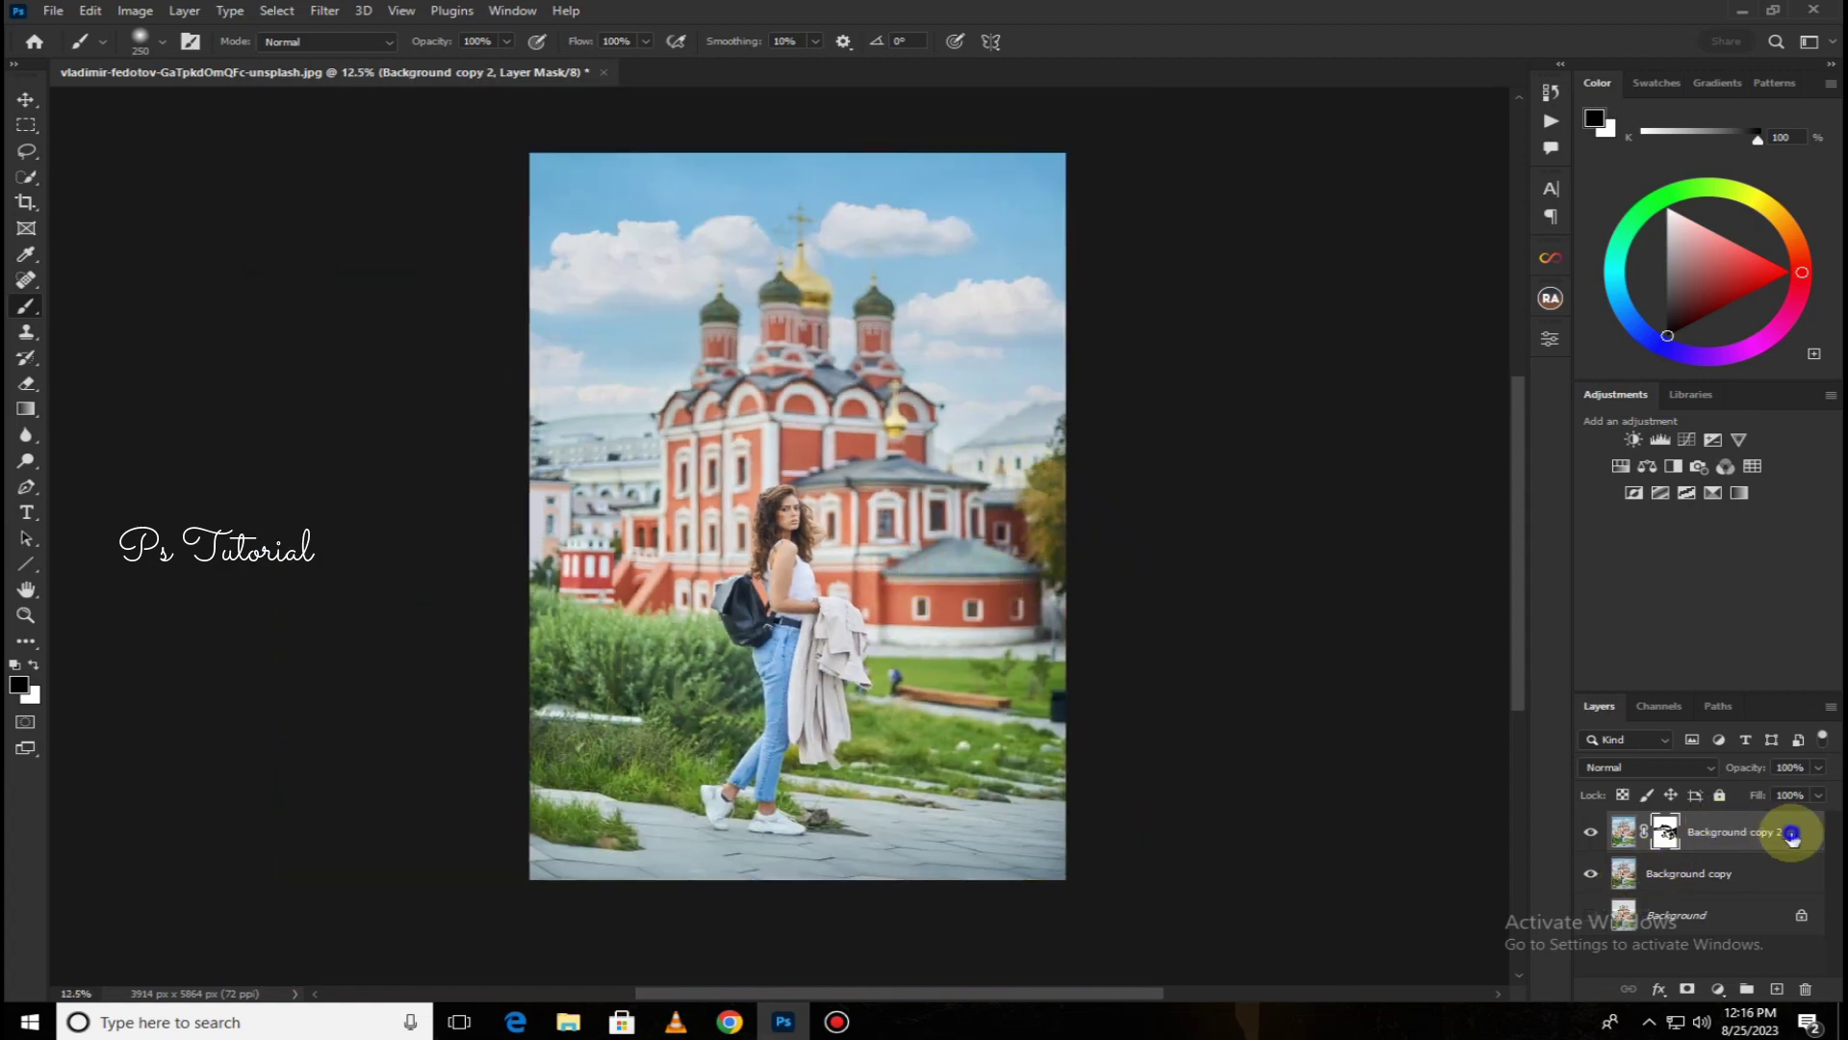
Merge Background copy 2 down into Background copy and duplicate the merged layer
{"action": "right_click", "coordinate": [1781, 830]}
{"action": "left_click", "coordinate": [1543, 748]}
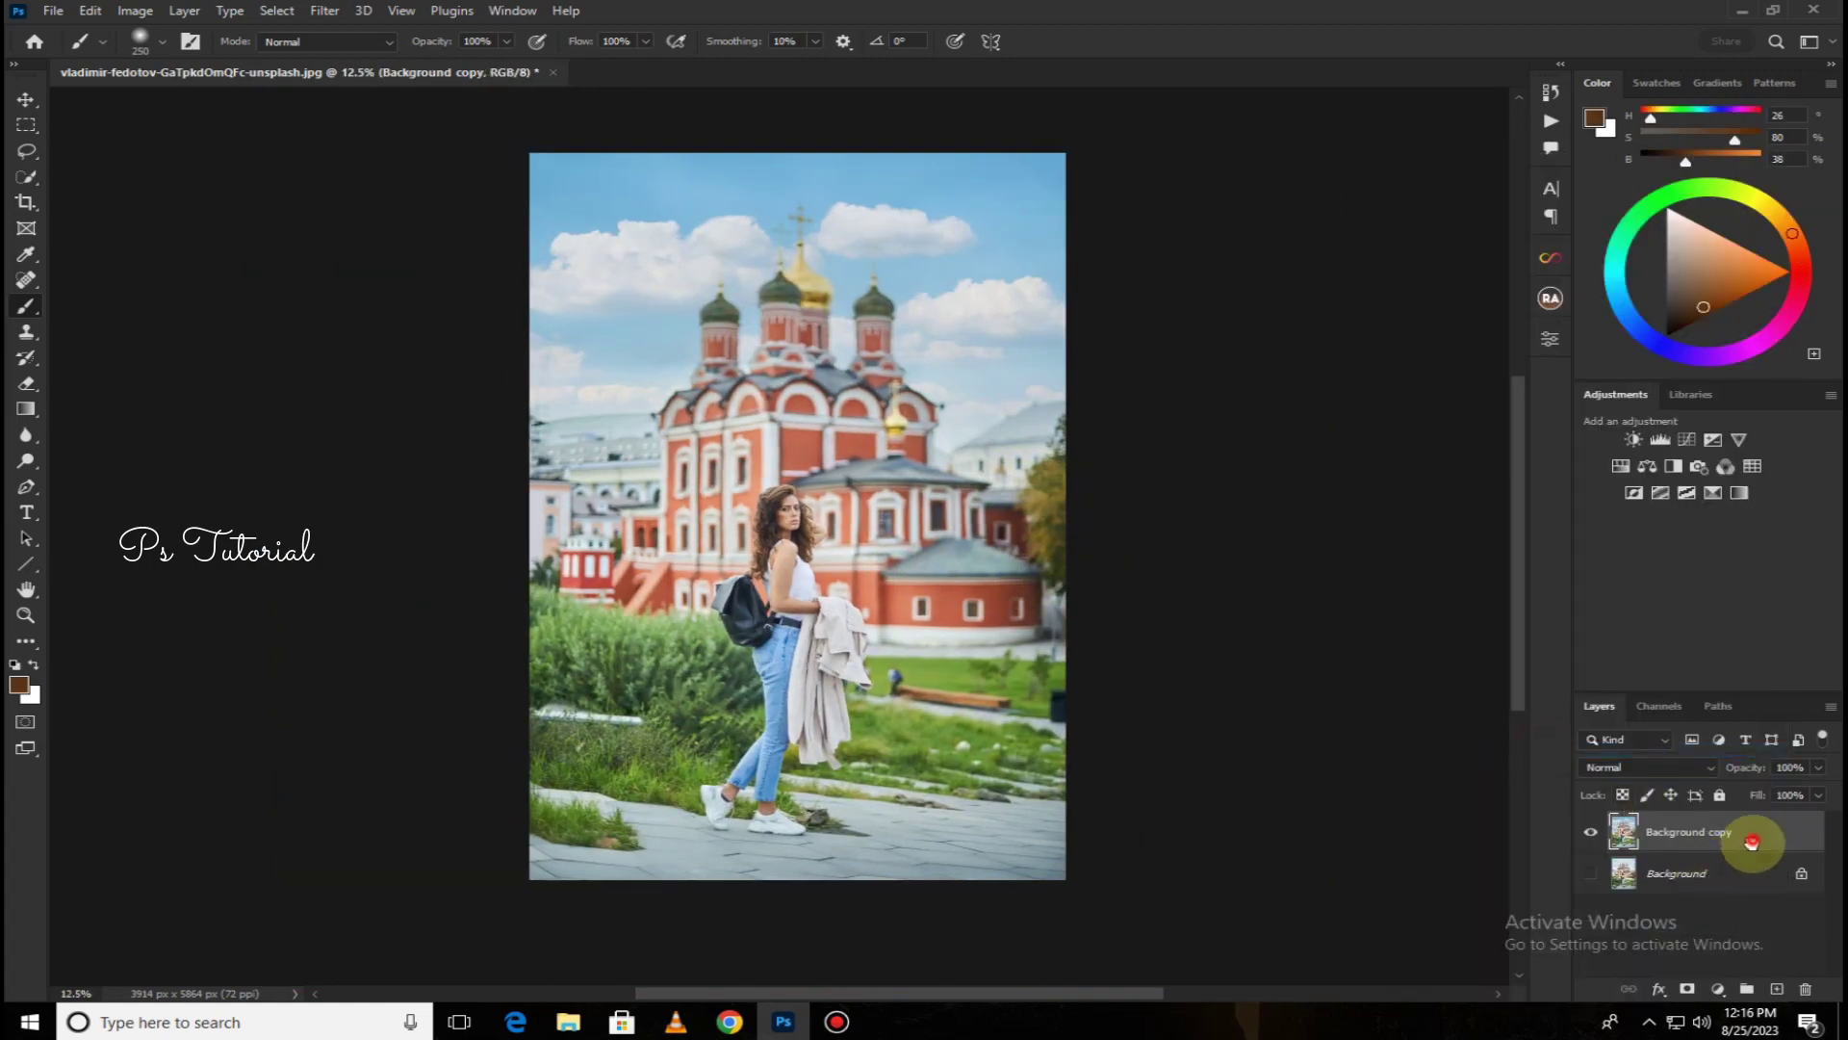
{"action": "left_click_drag", "start_coordinate": [1752, 833], "coordinate": [1777, 988]}
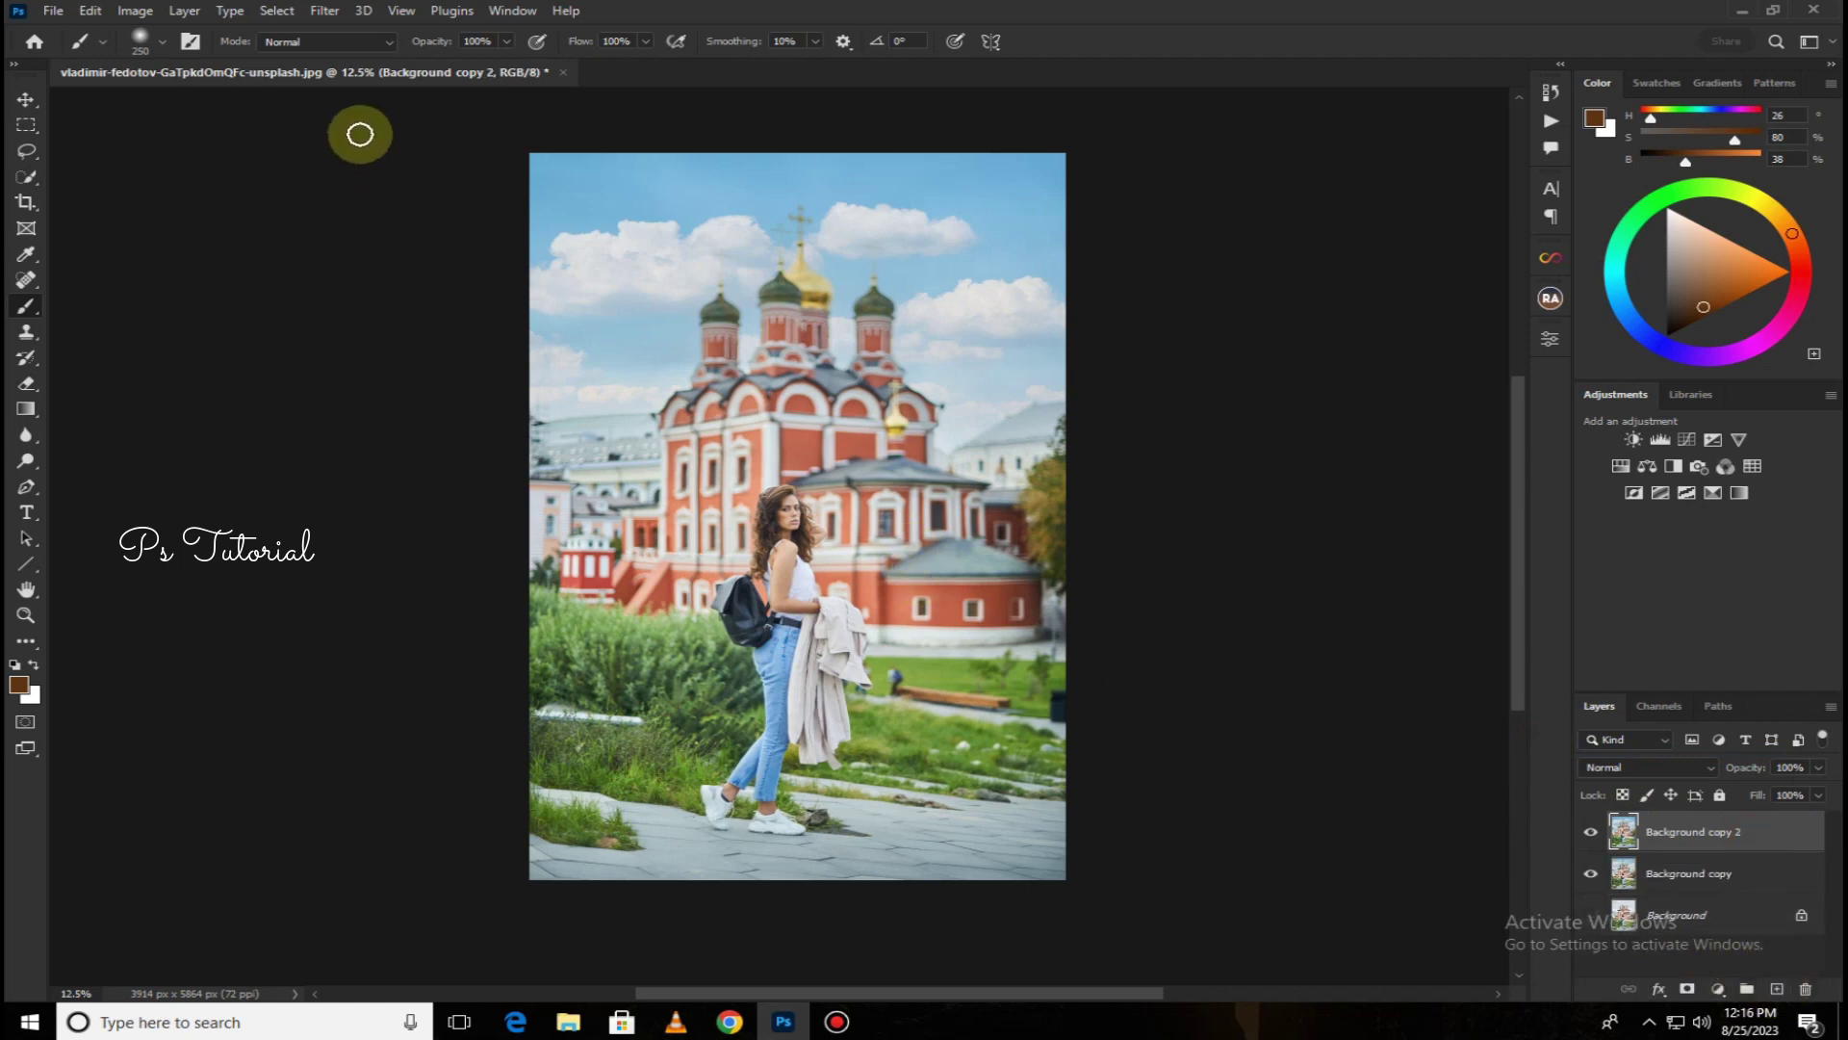
In Camera Raw, set Orange Luminance +9, Green Saturation +92 and Green Luminance -3
{"action": "left_click", "coordinate": [324, 11]}
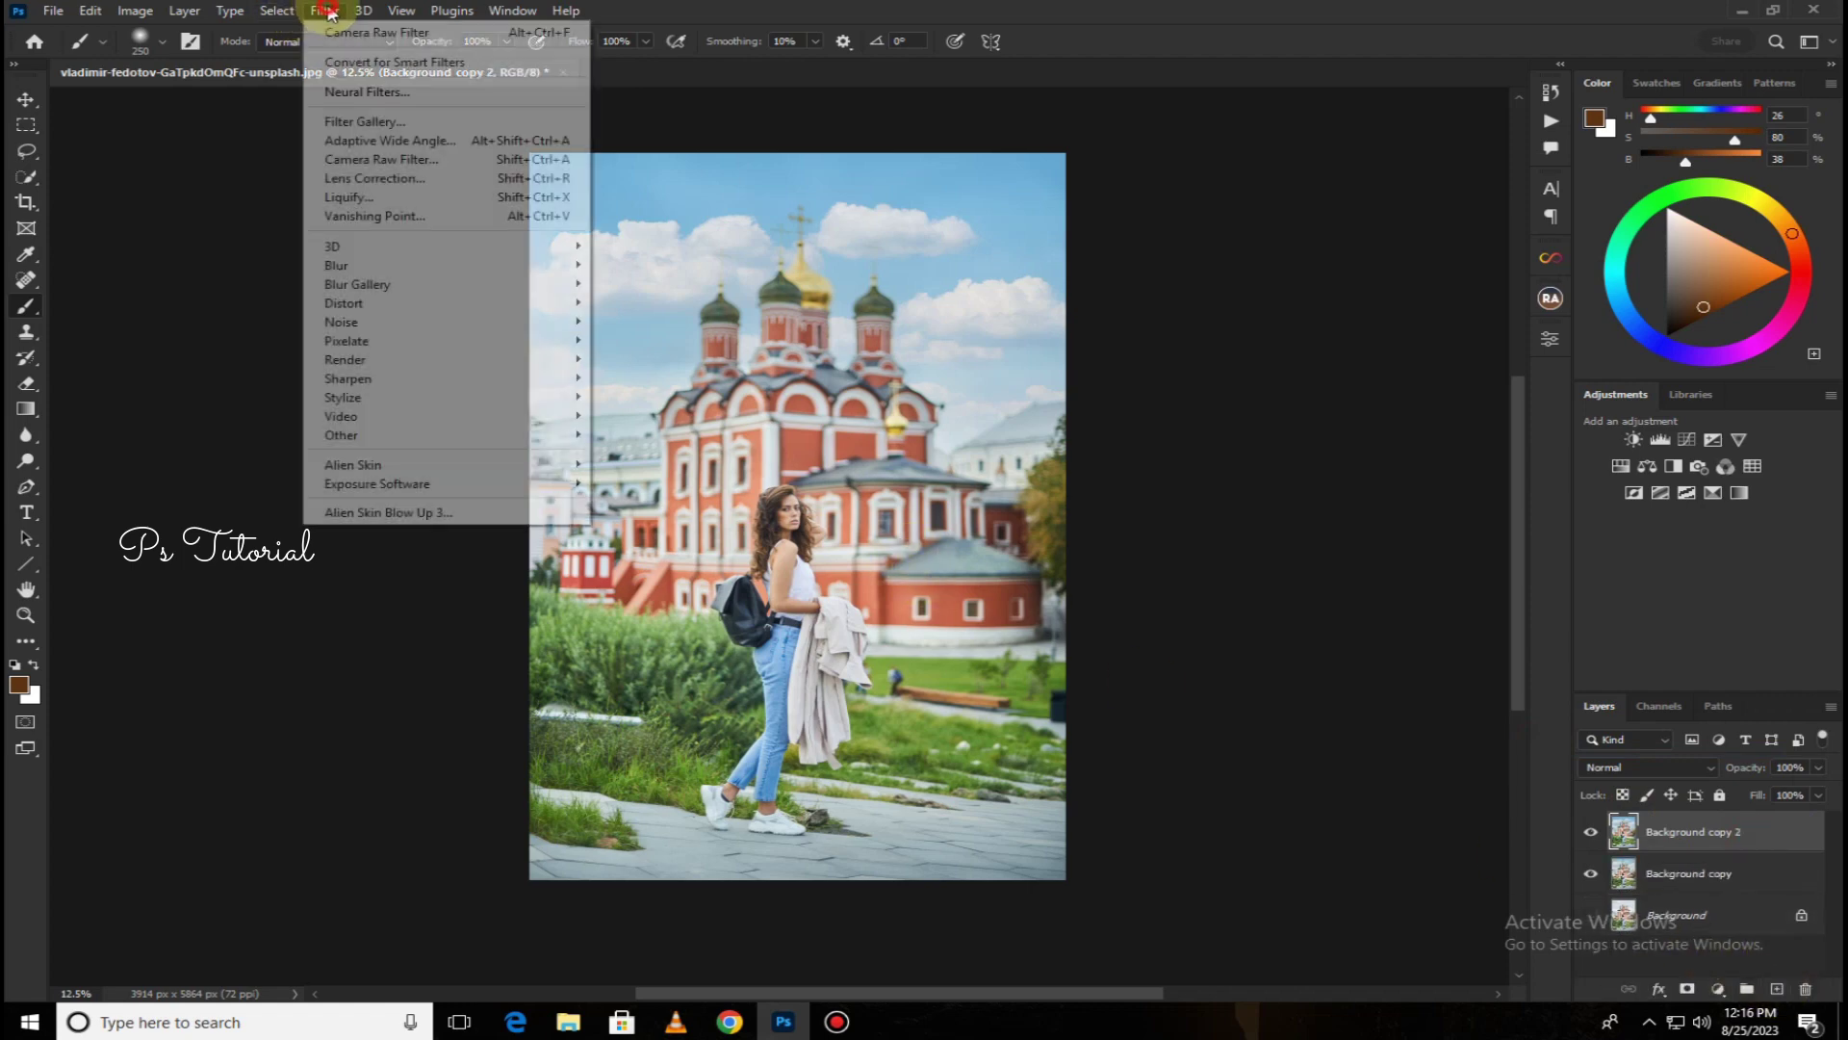
{"action": "left_click", "coordinate": [374, 165]}
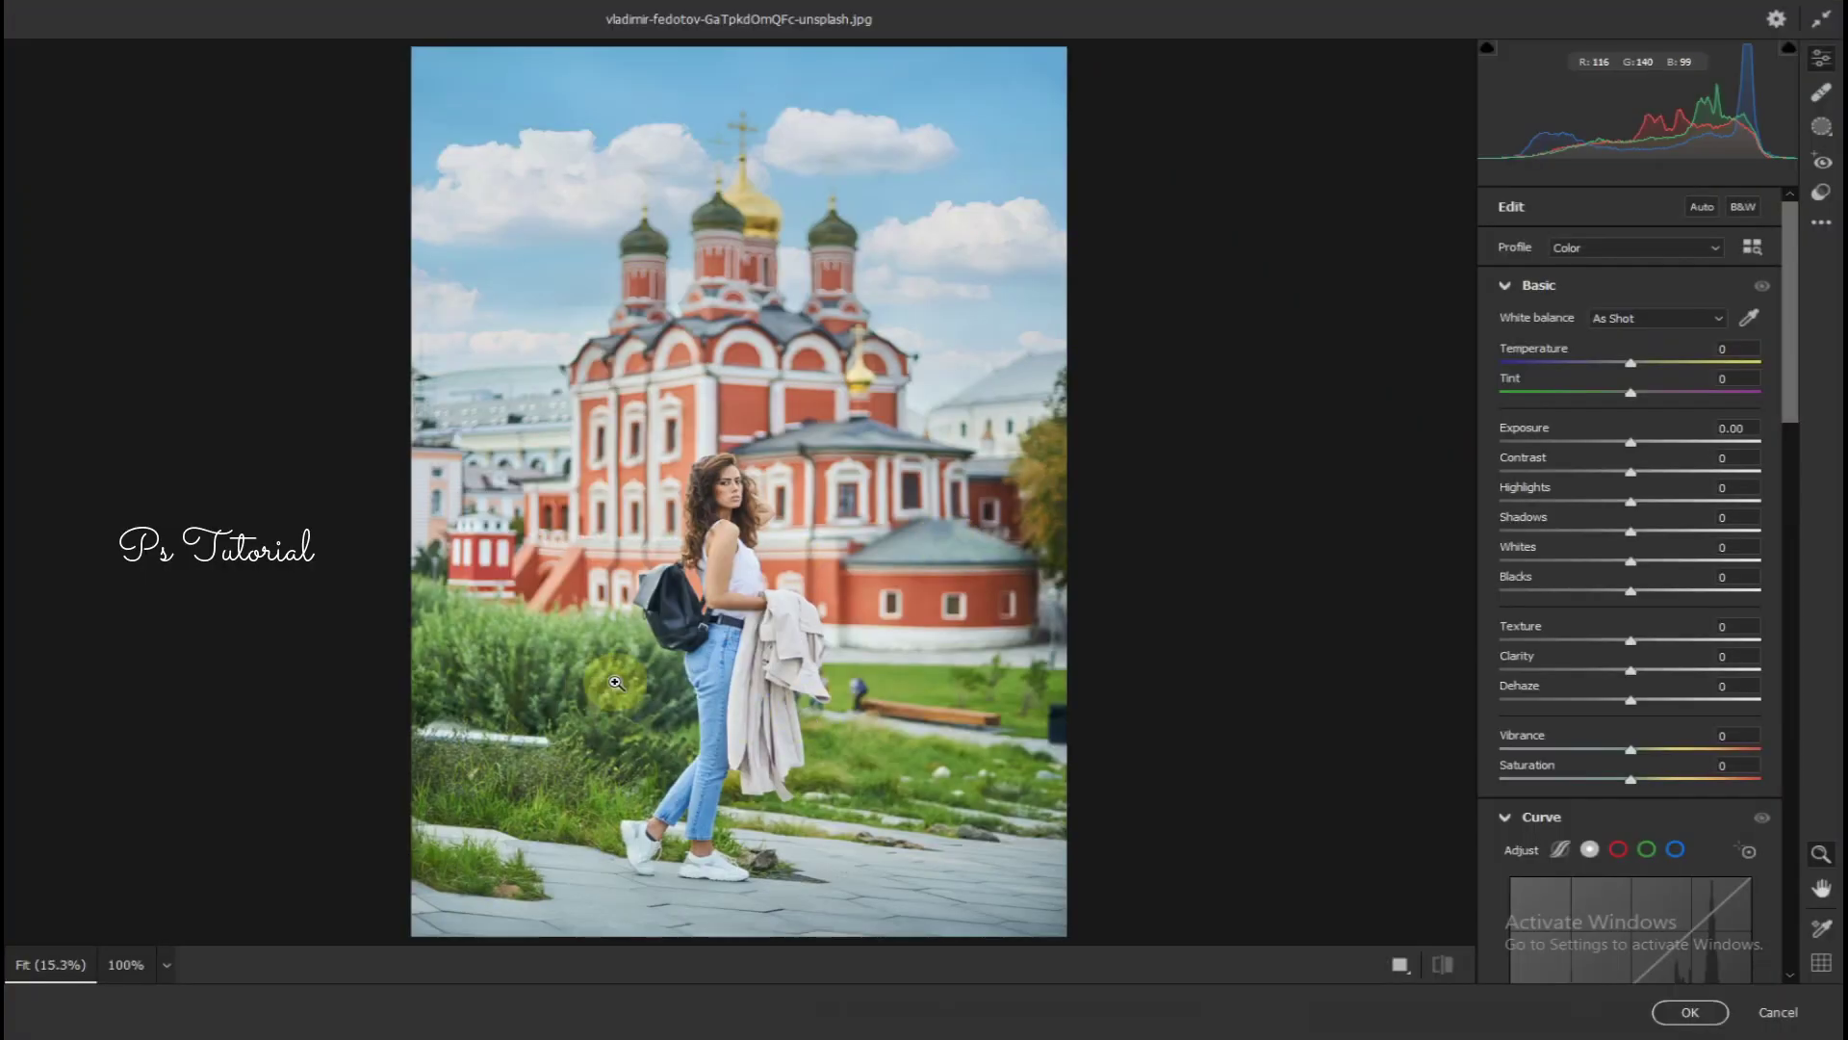
{"action": "scroll", "coordinate": [1713, 680], "scroll_direction": "down", "scroll_amount": 2}
{"action": "scroll", "coordinate": [1638, 731], "scroll_direction": "down", "scroll_amount": 5}
{"action": "scroll", "coordinate": [1642, 754], "scroll_direction": "down", "scroll_amount": 2}
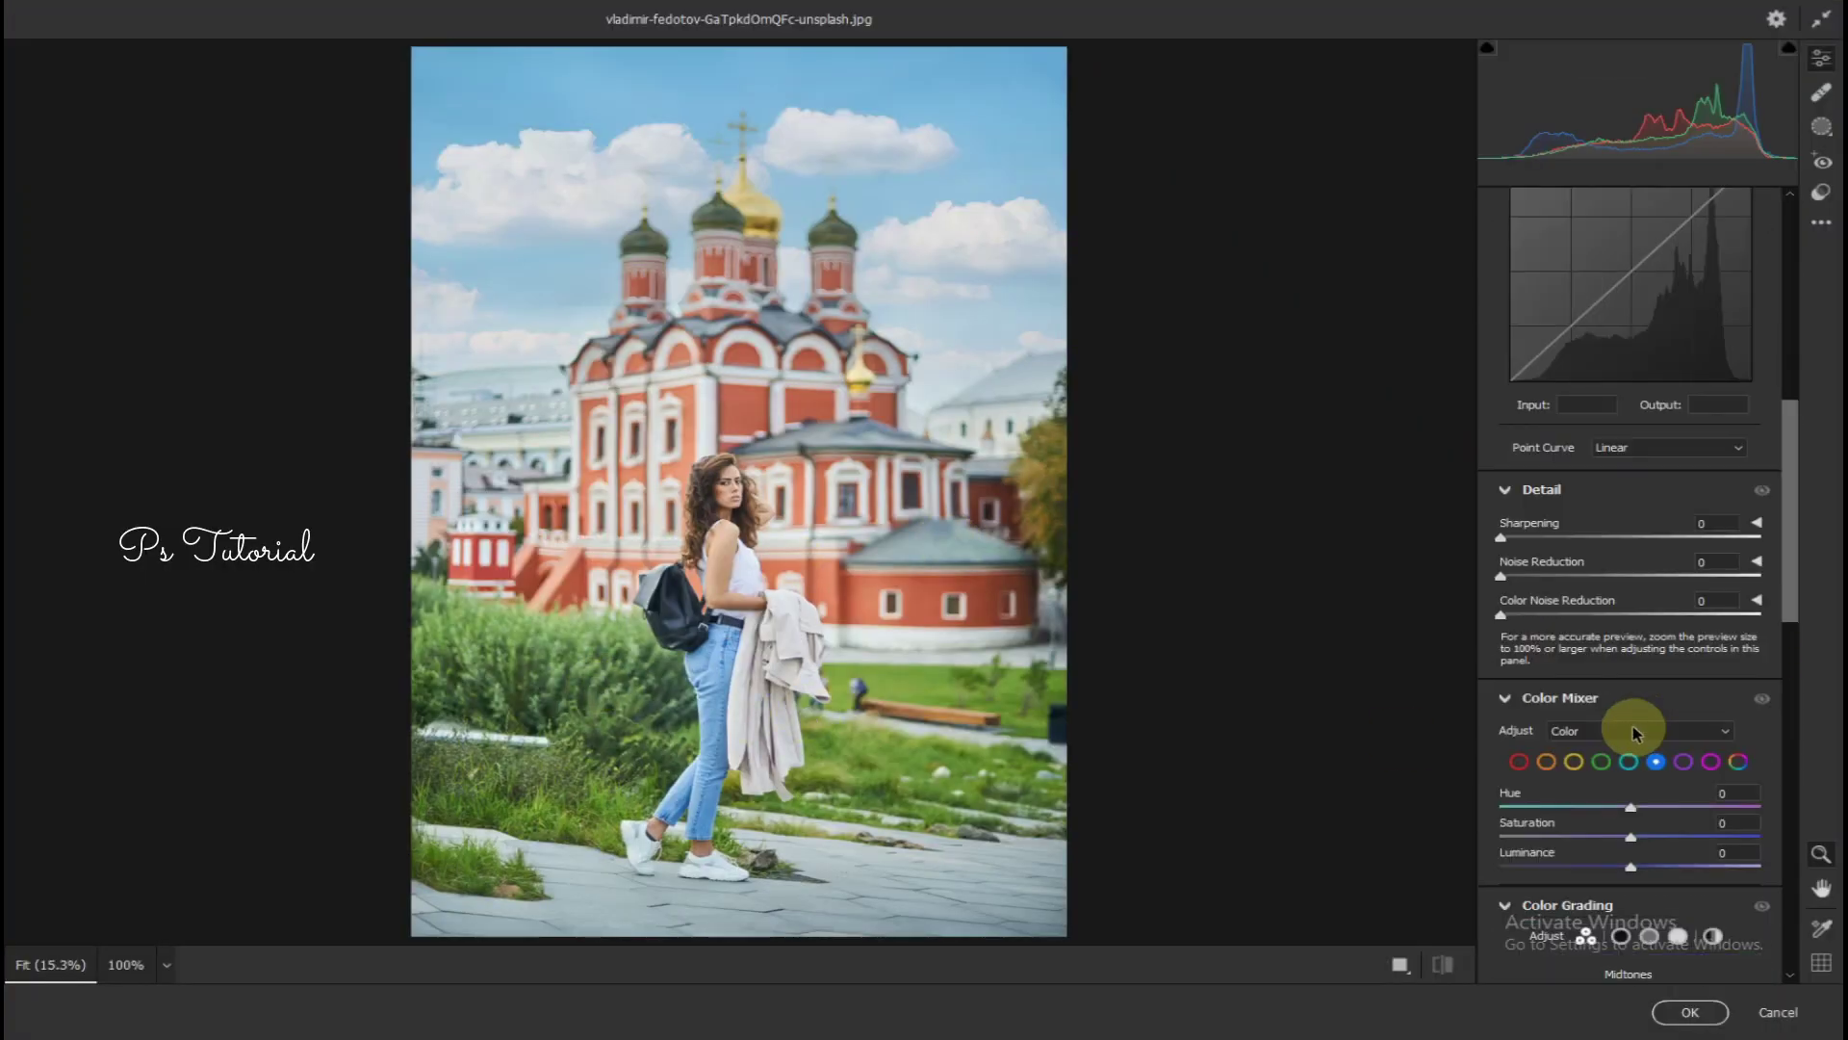
{"action": "left_click", "coordinate": [1547, 765]}
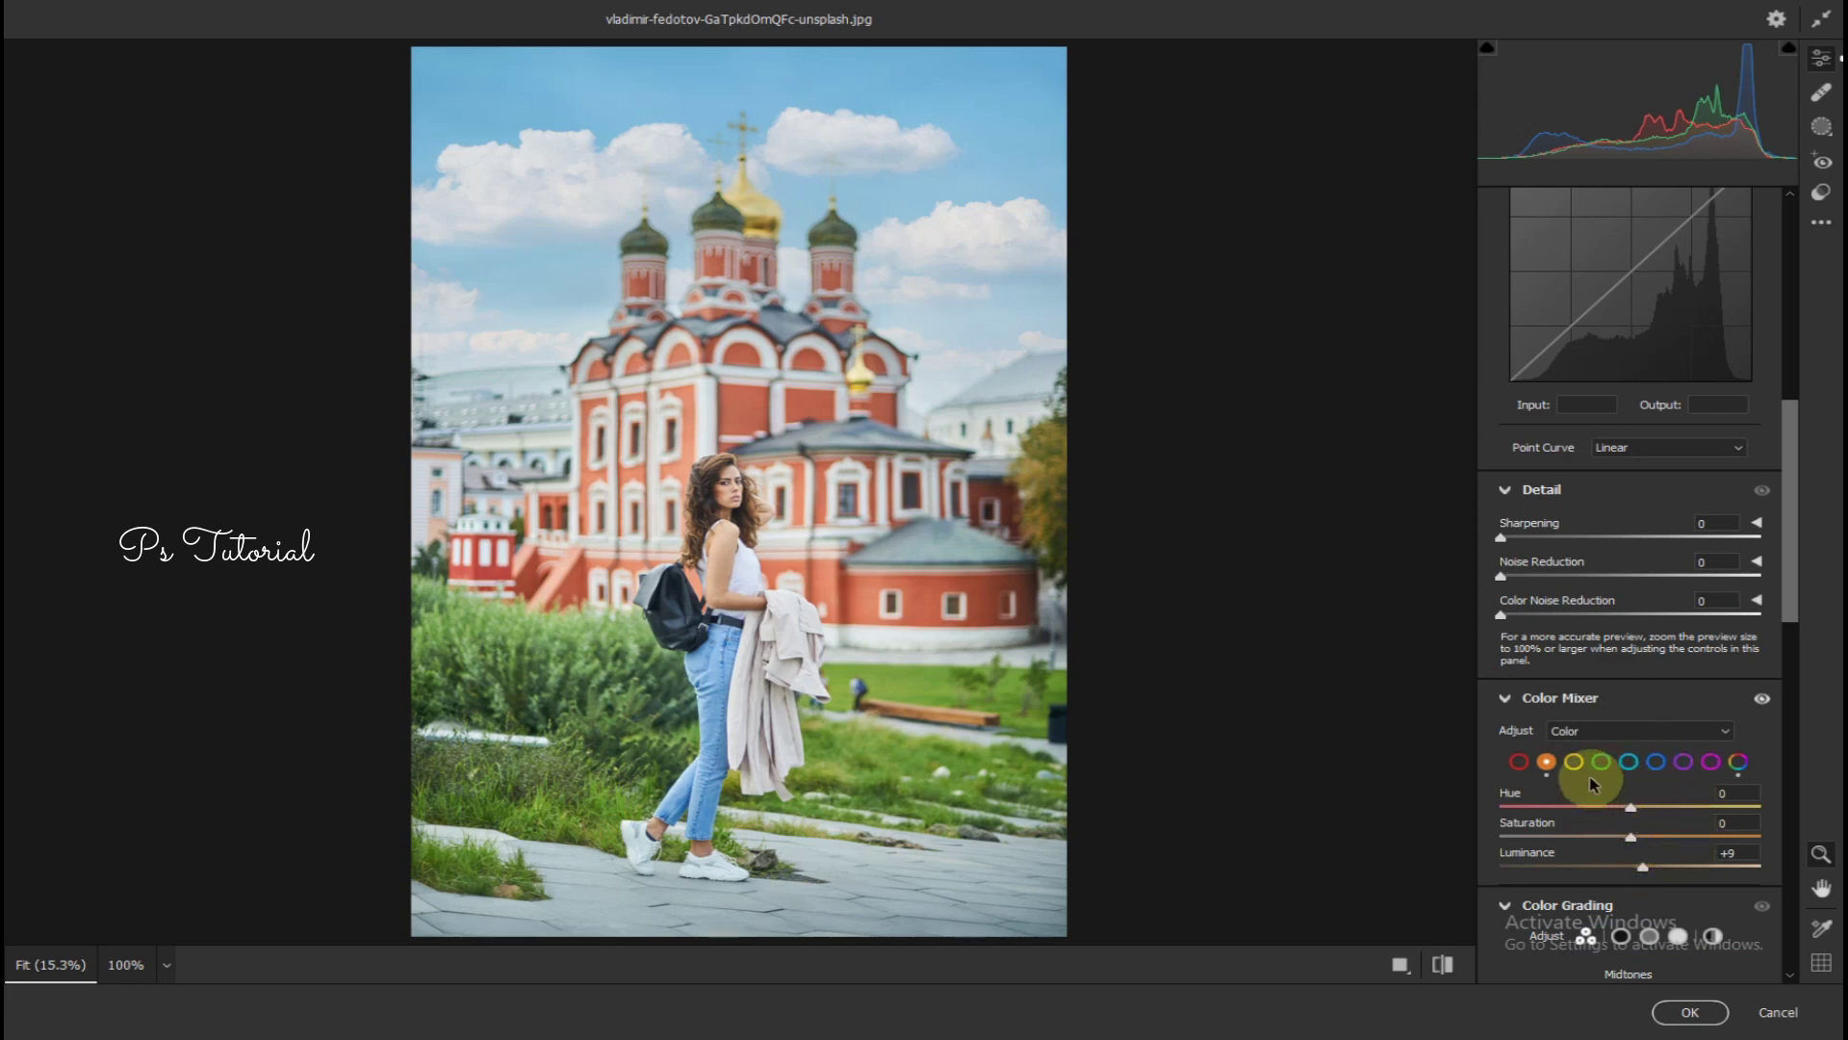
{"action": "left_click_drag", "start_coordinate": [1630, 836], "coordinate": [1723, 836]}
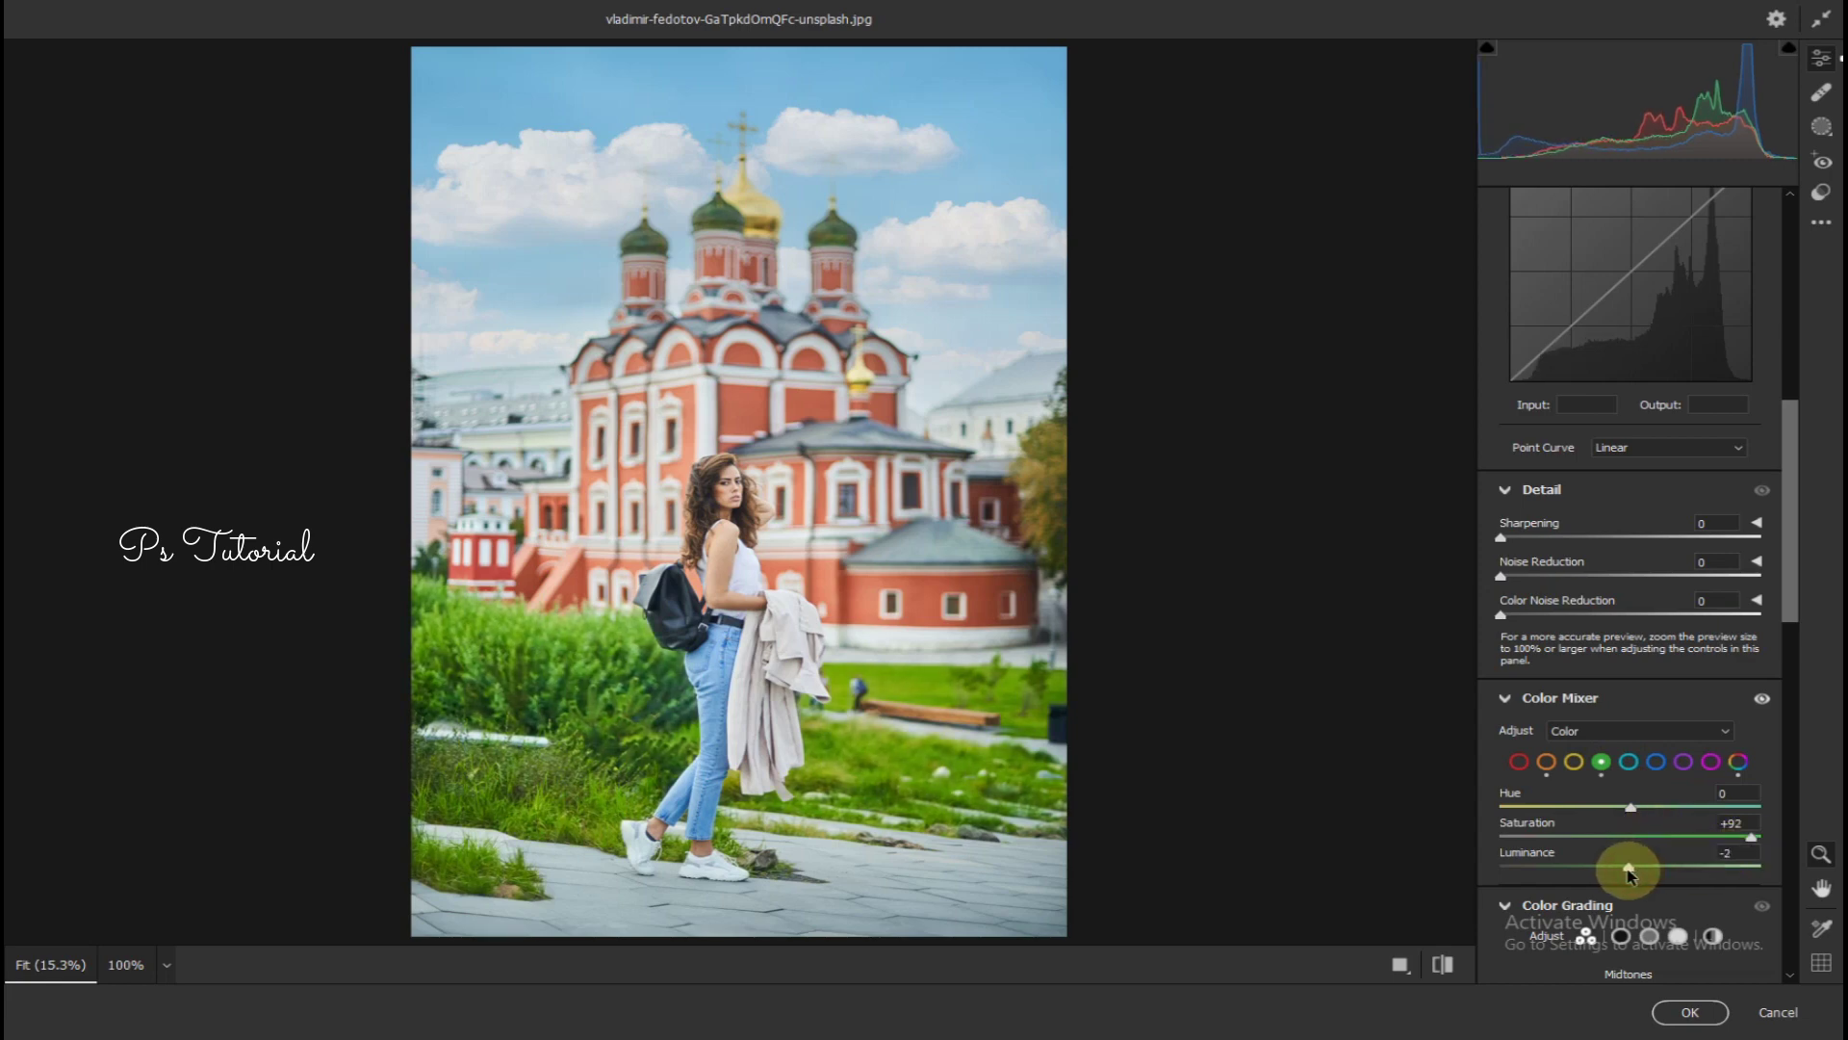
{"action": "left_click_drag", "start_coordinate": [1627, 873], "coordinate": [1625, 873]}
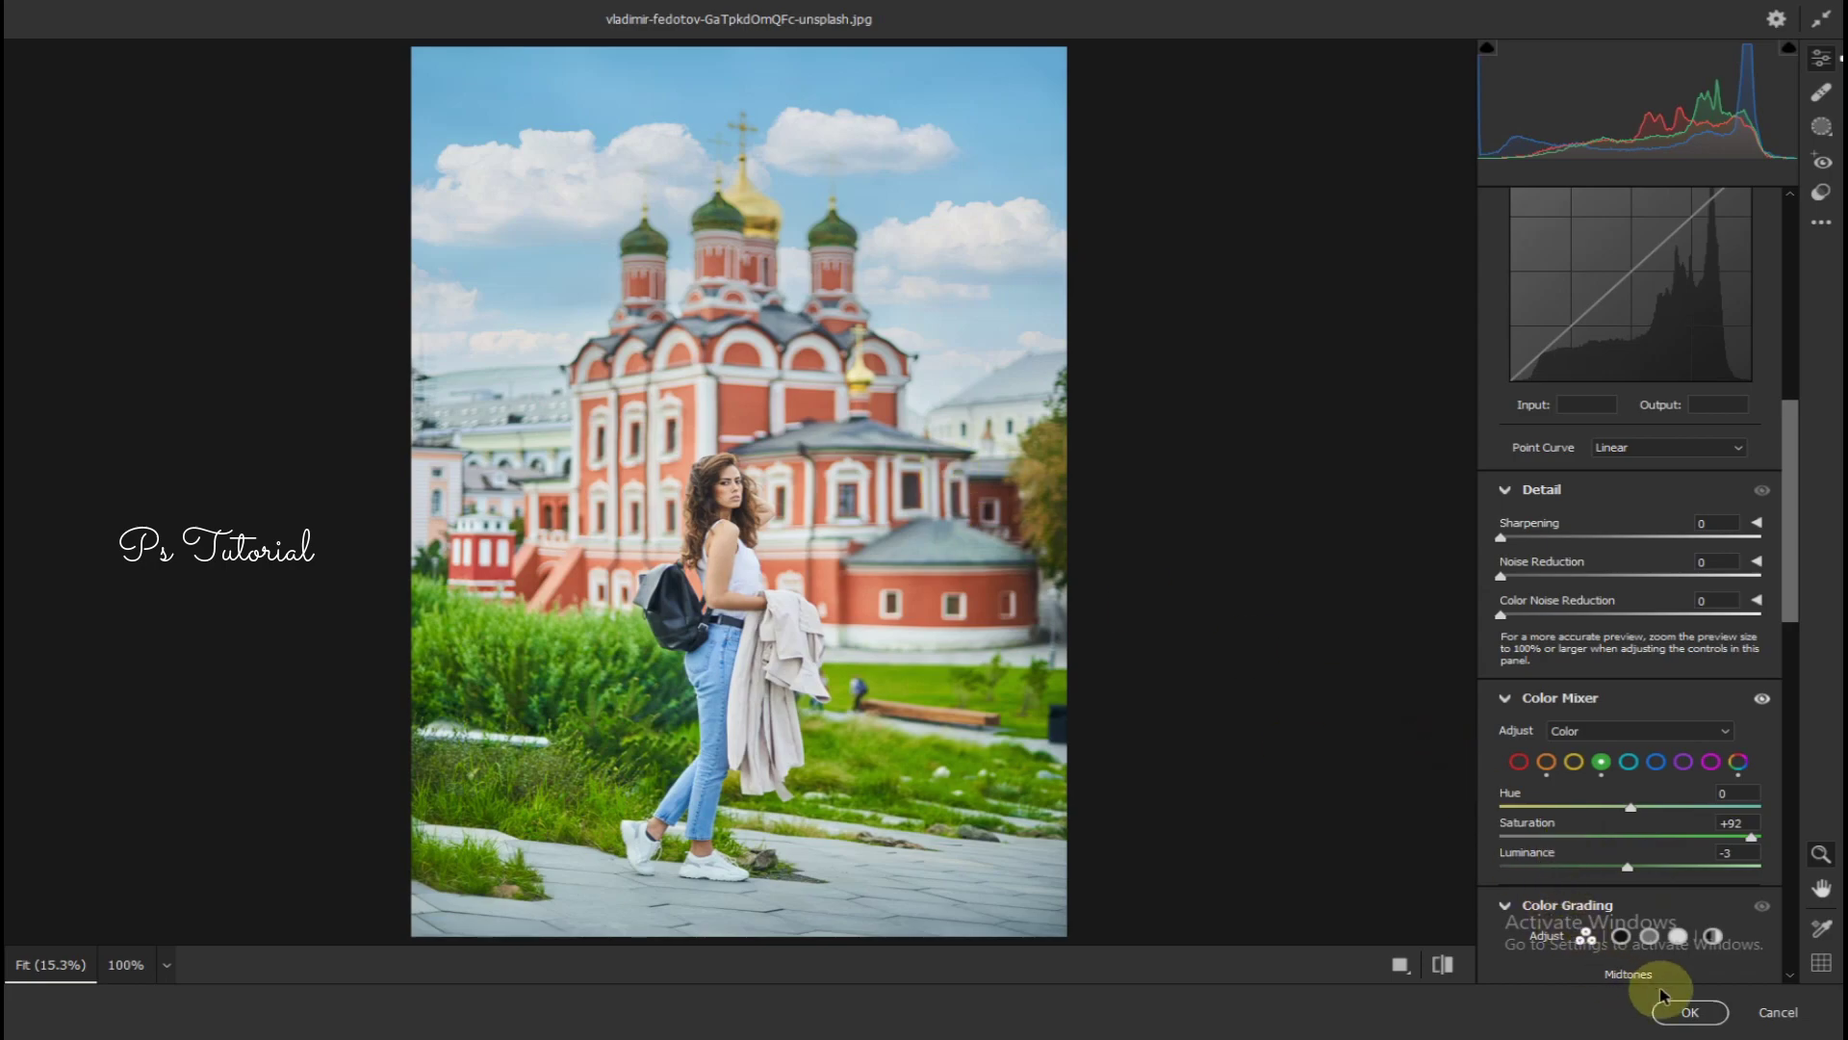
{"action": "left_click", "coordinate": [1690, 1014]}
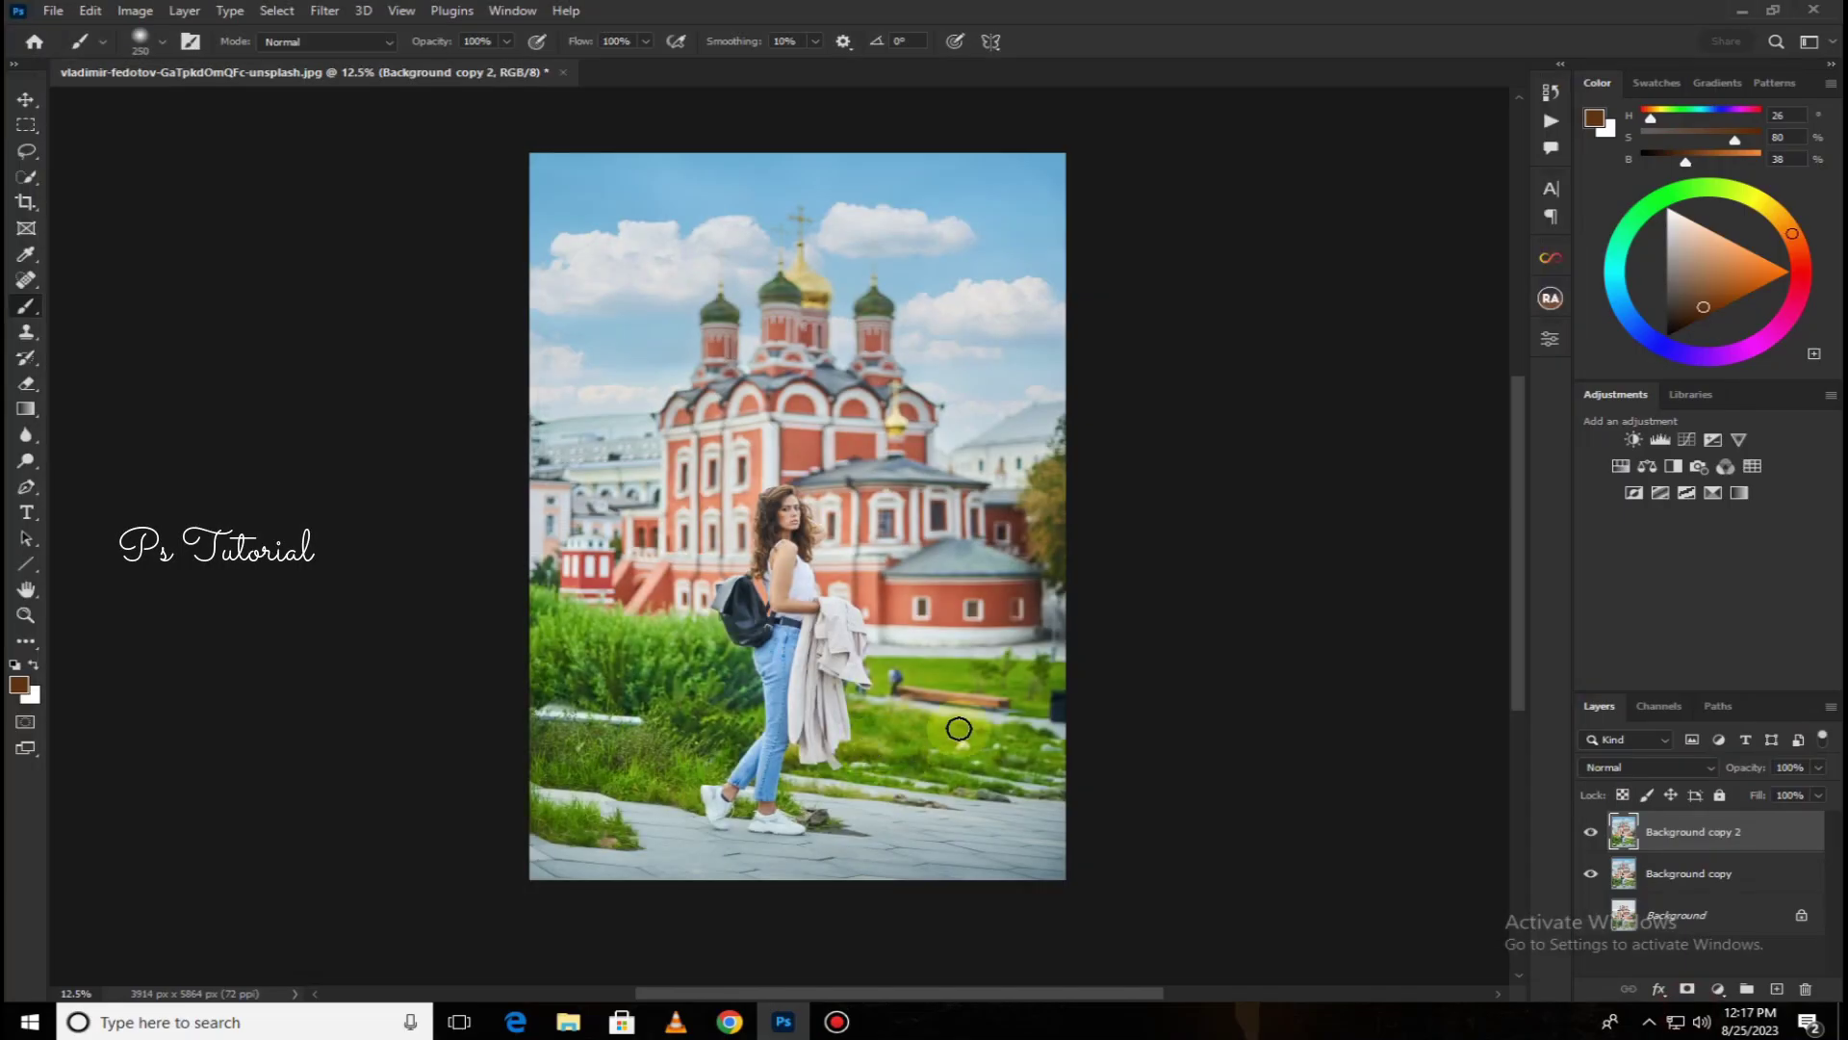
Merge the graded layer down and duplicate the merged result
{"action": "right_click", "coordinate": [1652, 857]}
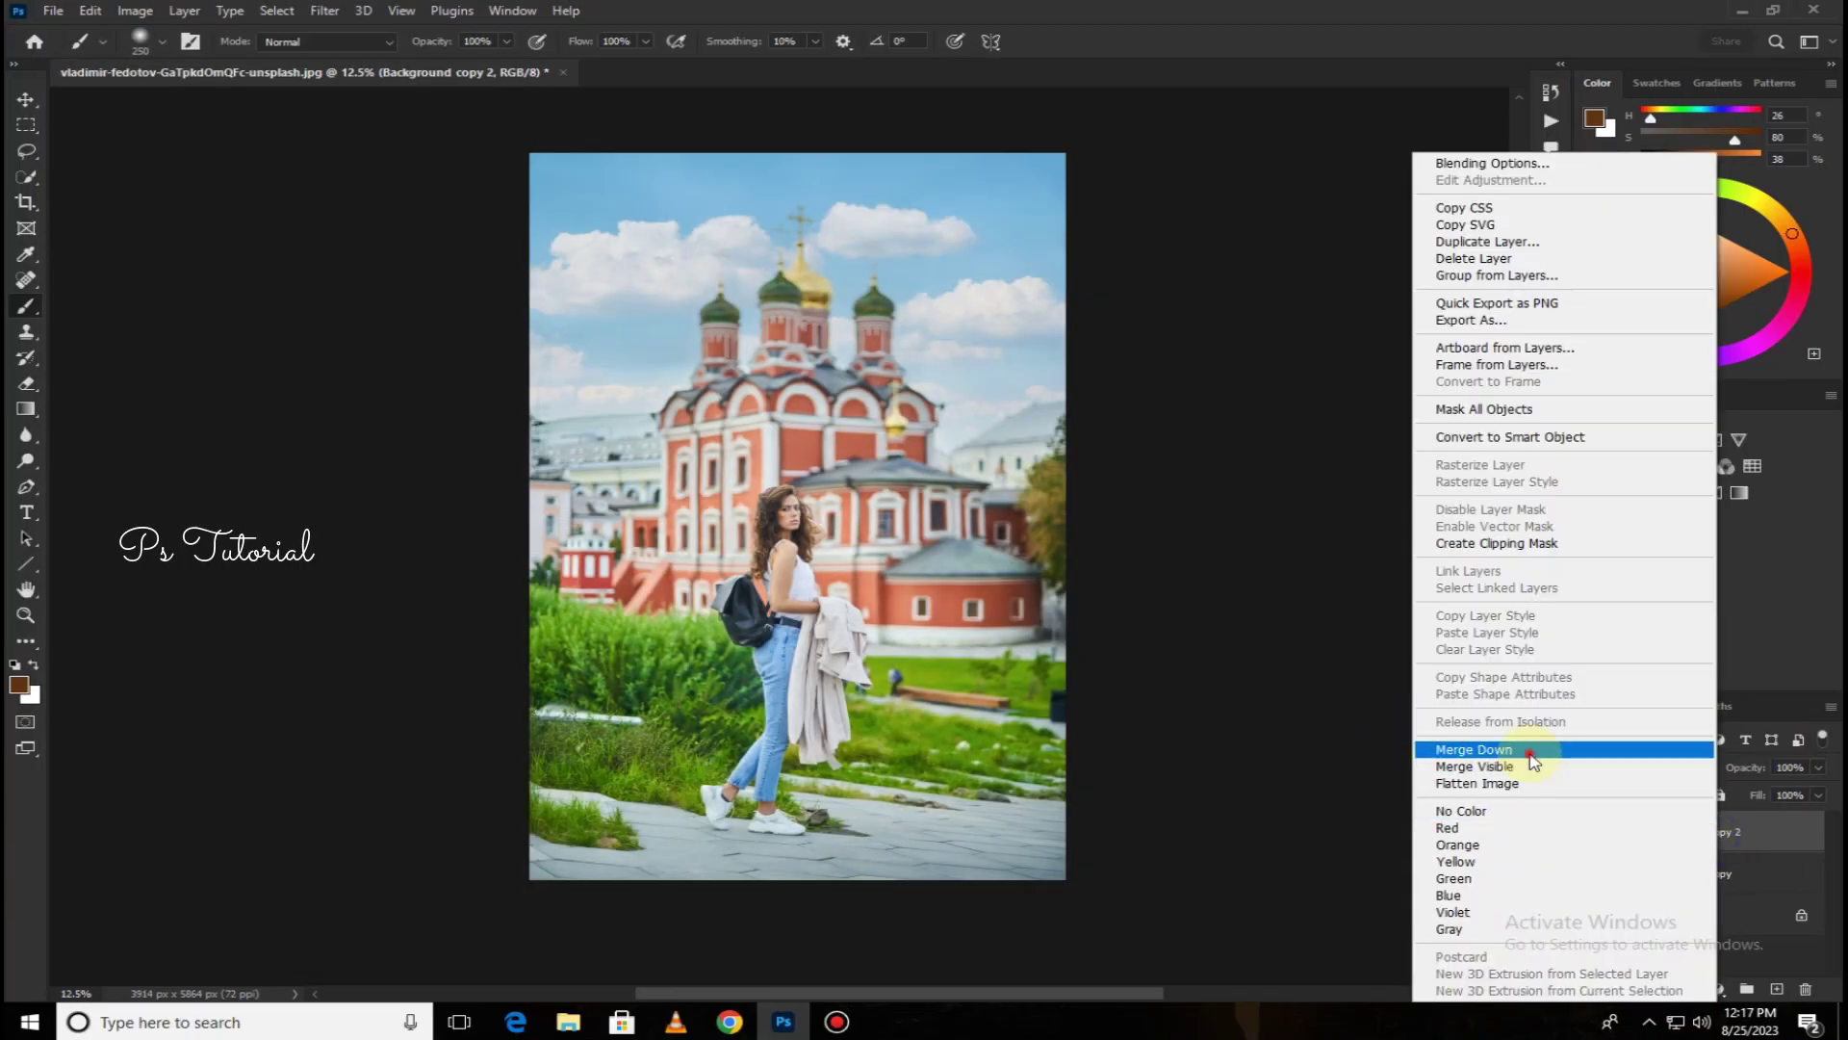
{"action": "left_click", "coordinate": [1530, 750]}
{"action": "left_click_drag", "start_coordinate": [1822, 855], "coordinate": [1777, 989]}
Set Camera Raw Red Saturation +100 and Luminance -12, then add a white layer mask
{"action": "left_click", "coordinate": [322, 12]}
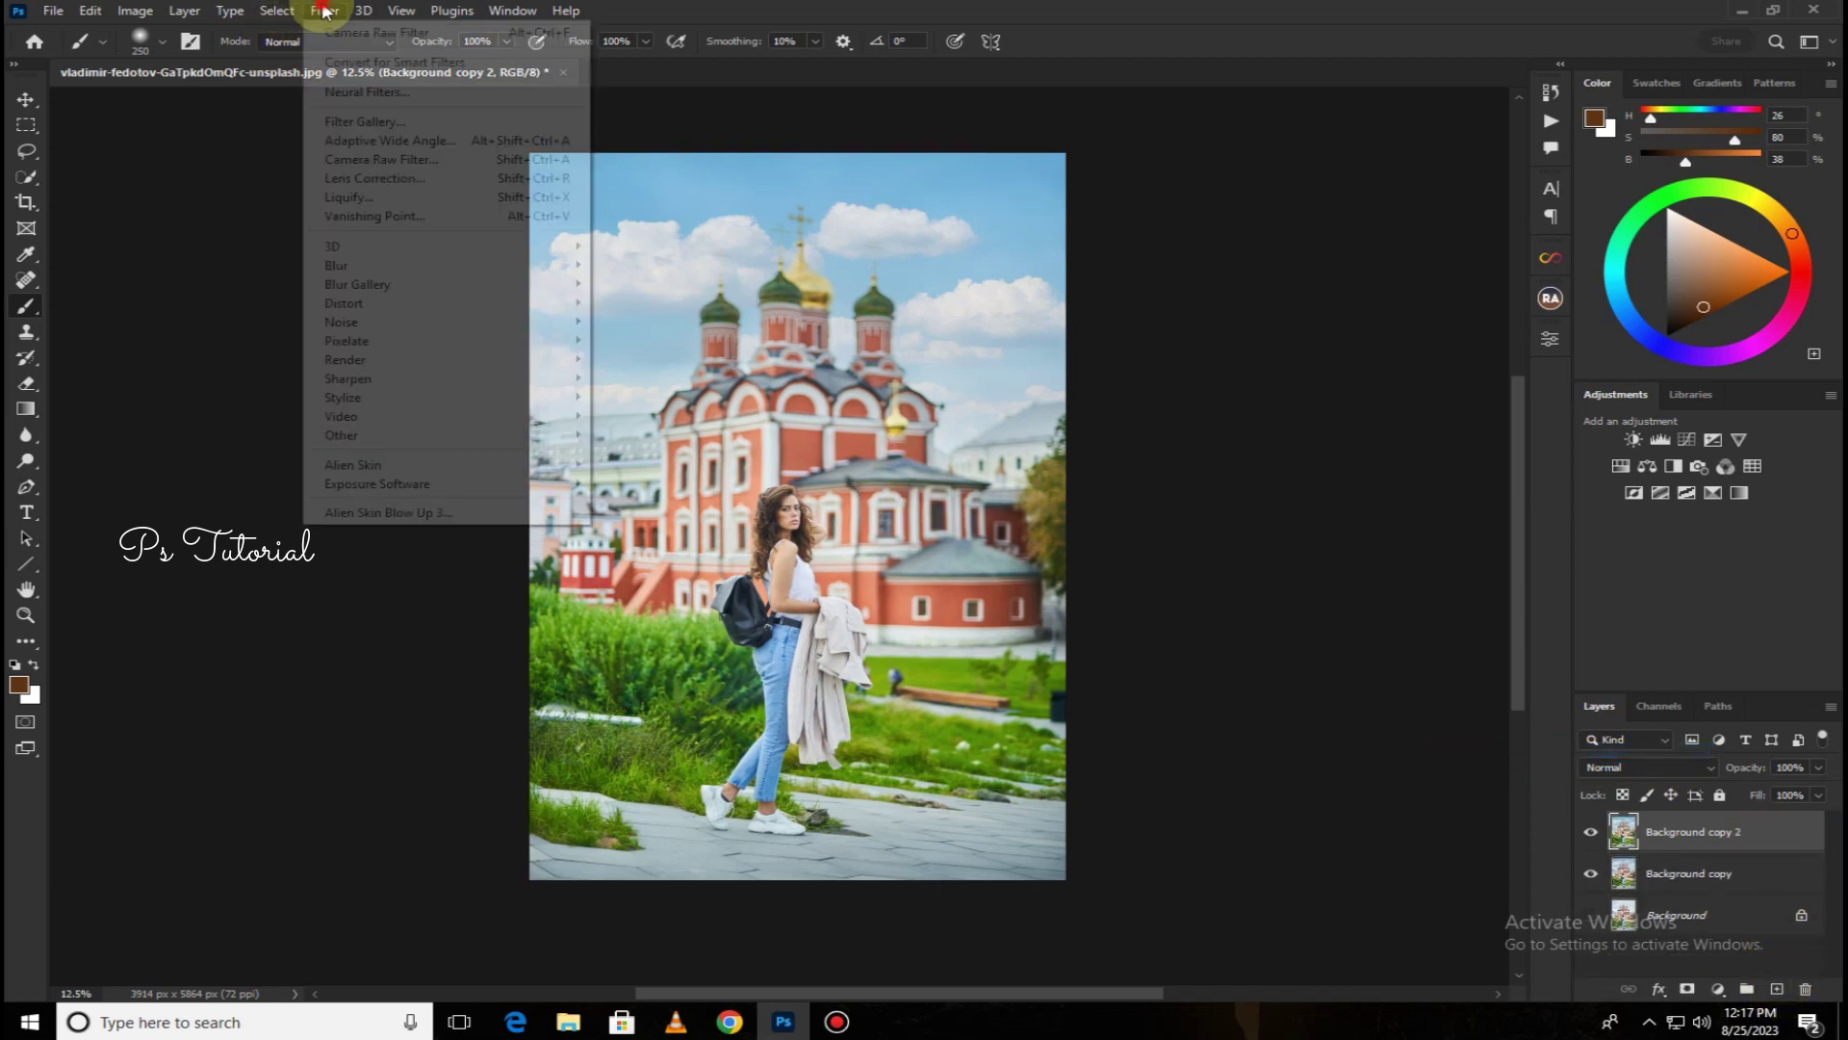
{"action": "left_click", "coordinate": [390, 159]}
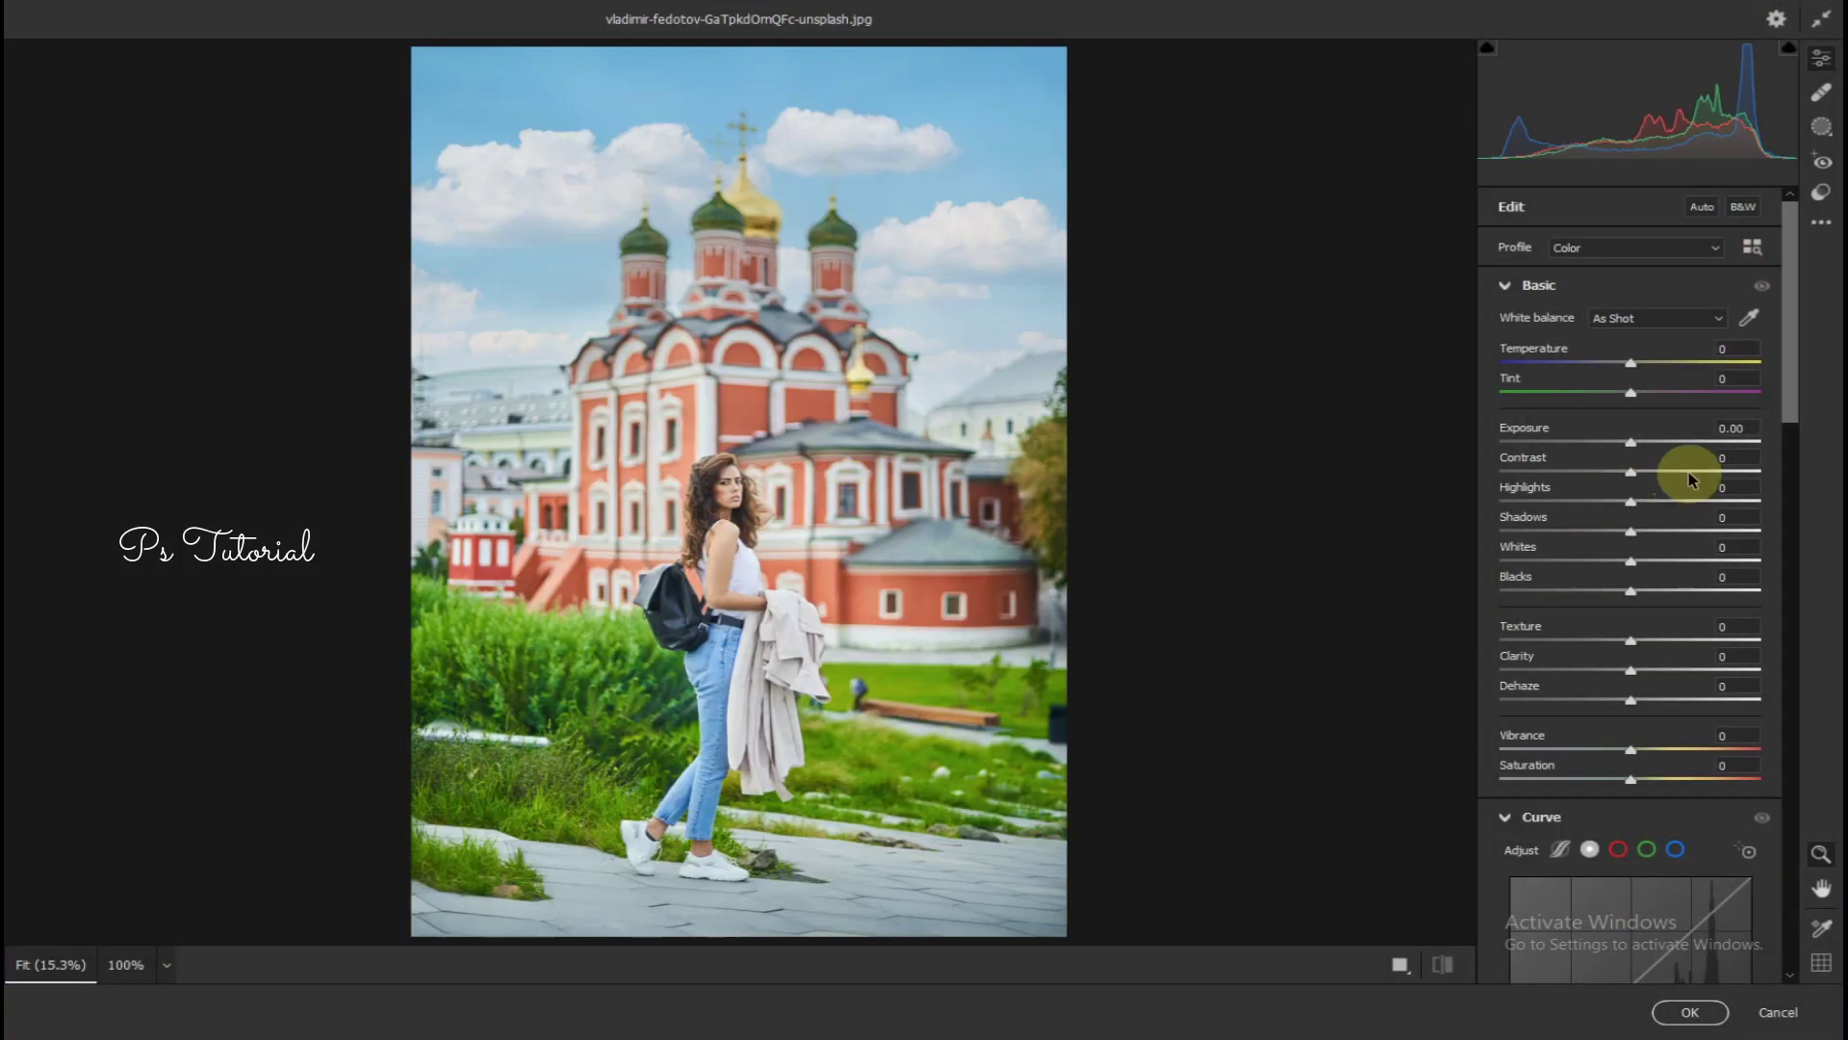
{"action": "scroll", "coordinate": [1658, 597], "scroll_direction": "down", "scroll_amount": 5}
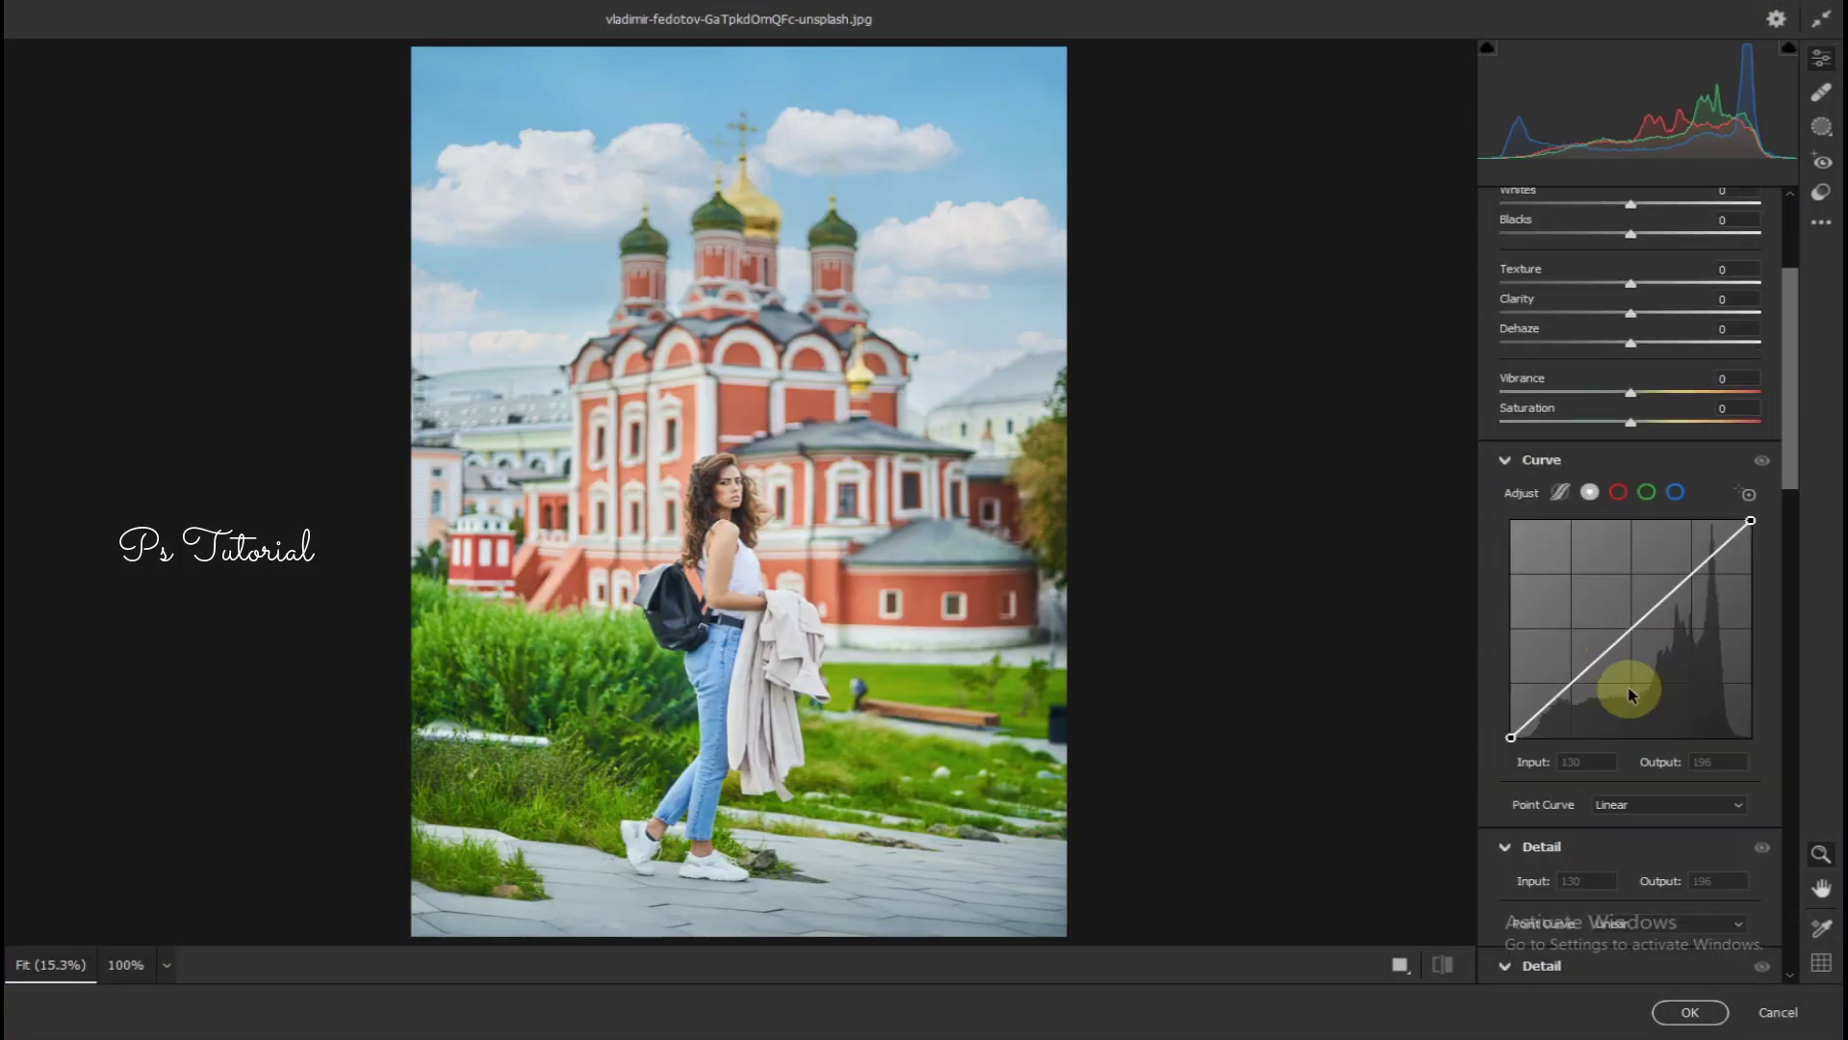
{"action": "scroll", "coordinate": [1630, 681], "scroll_direction": "down", "scroll_amount": 5}
{"action": "left_click", "coordinate": [1518, 762]}
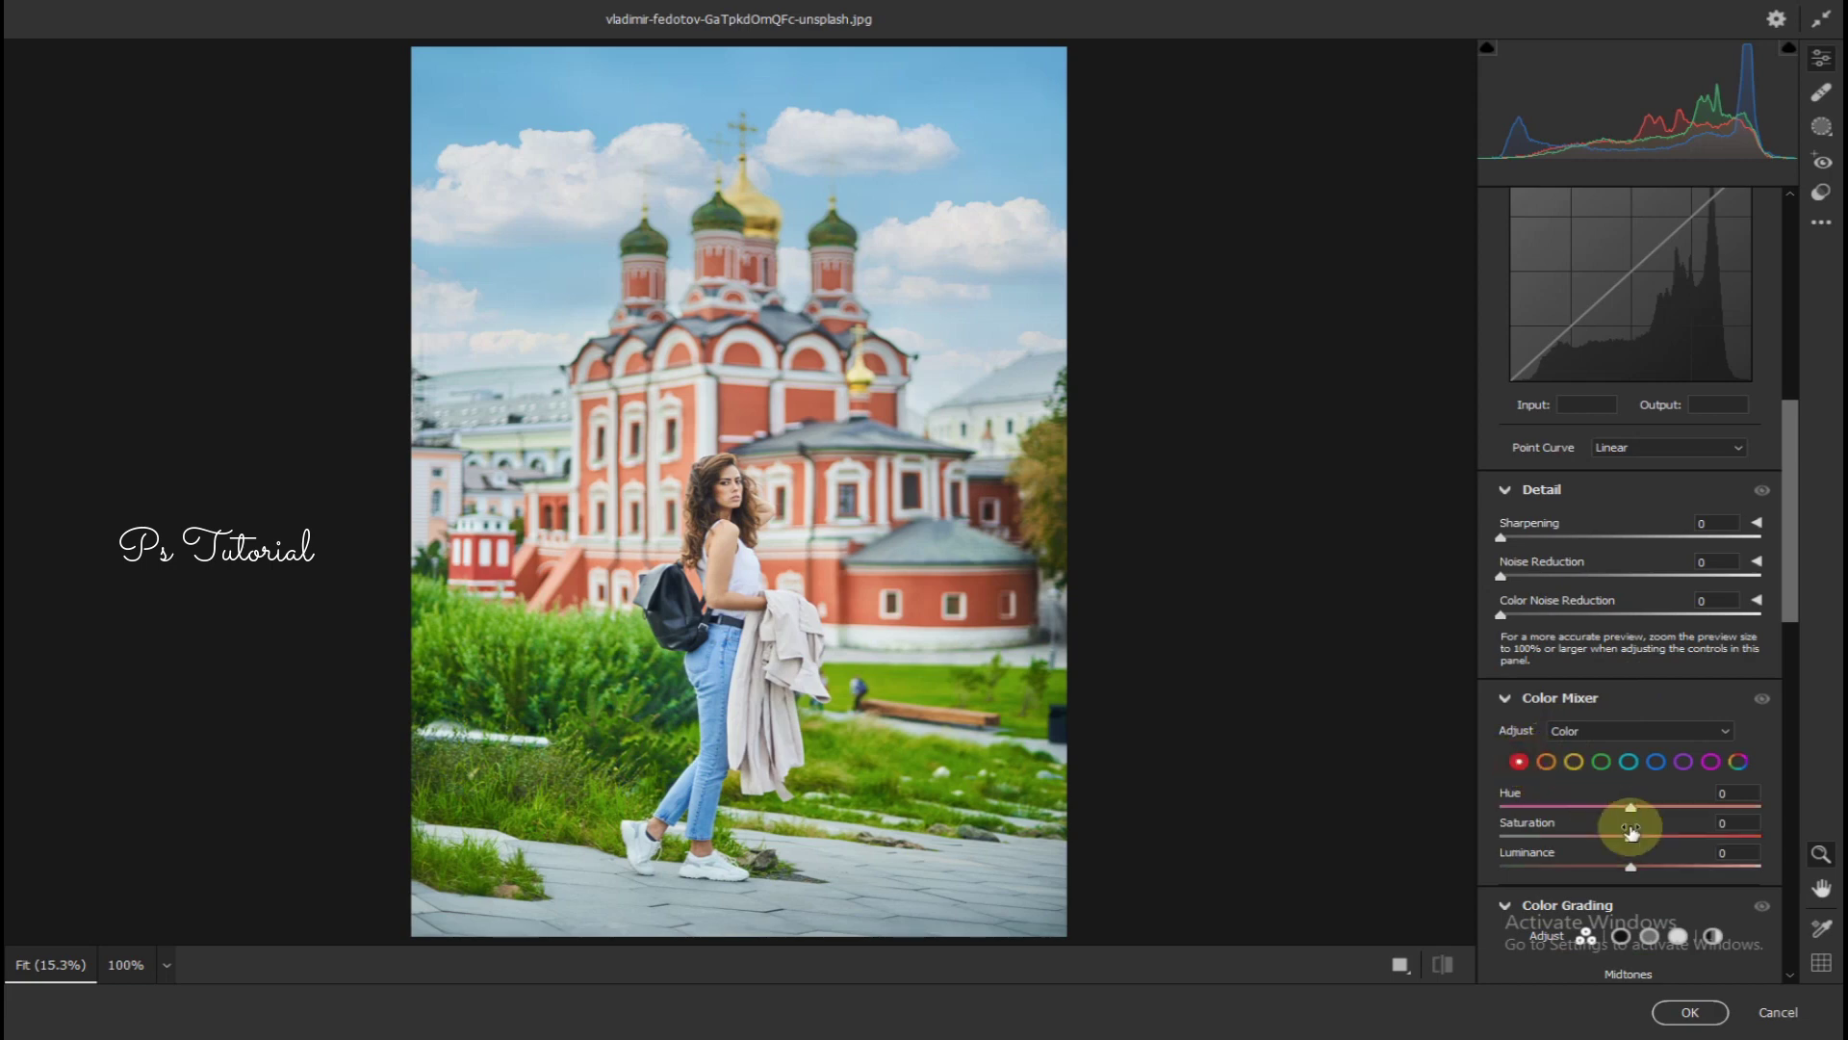
{"action": "left_click_drag", "start_coordinate": [1639, 840], "coordinate": [1744, 856]}
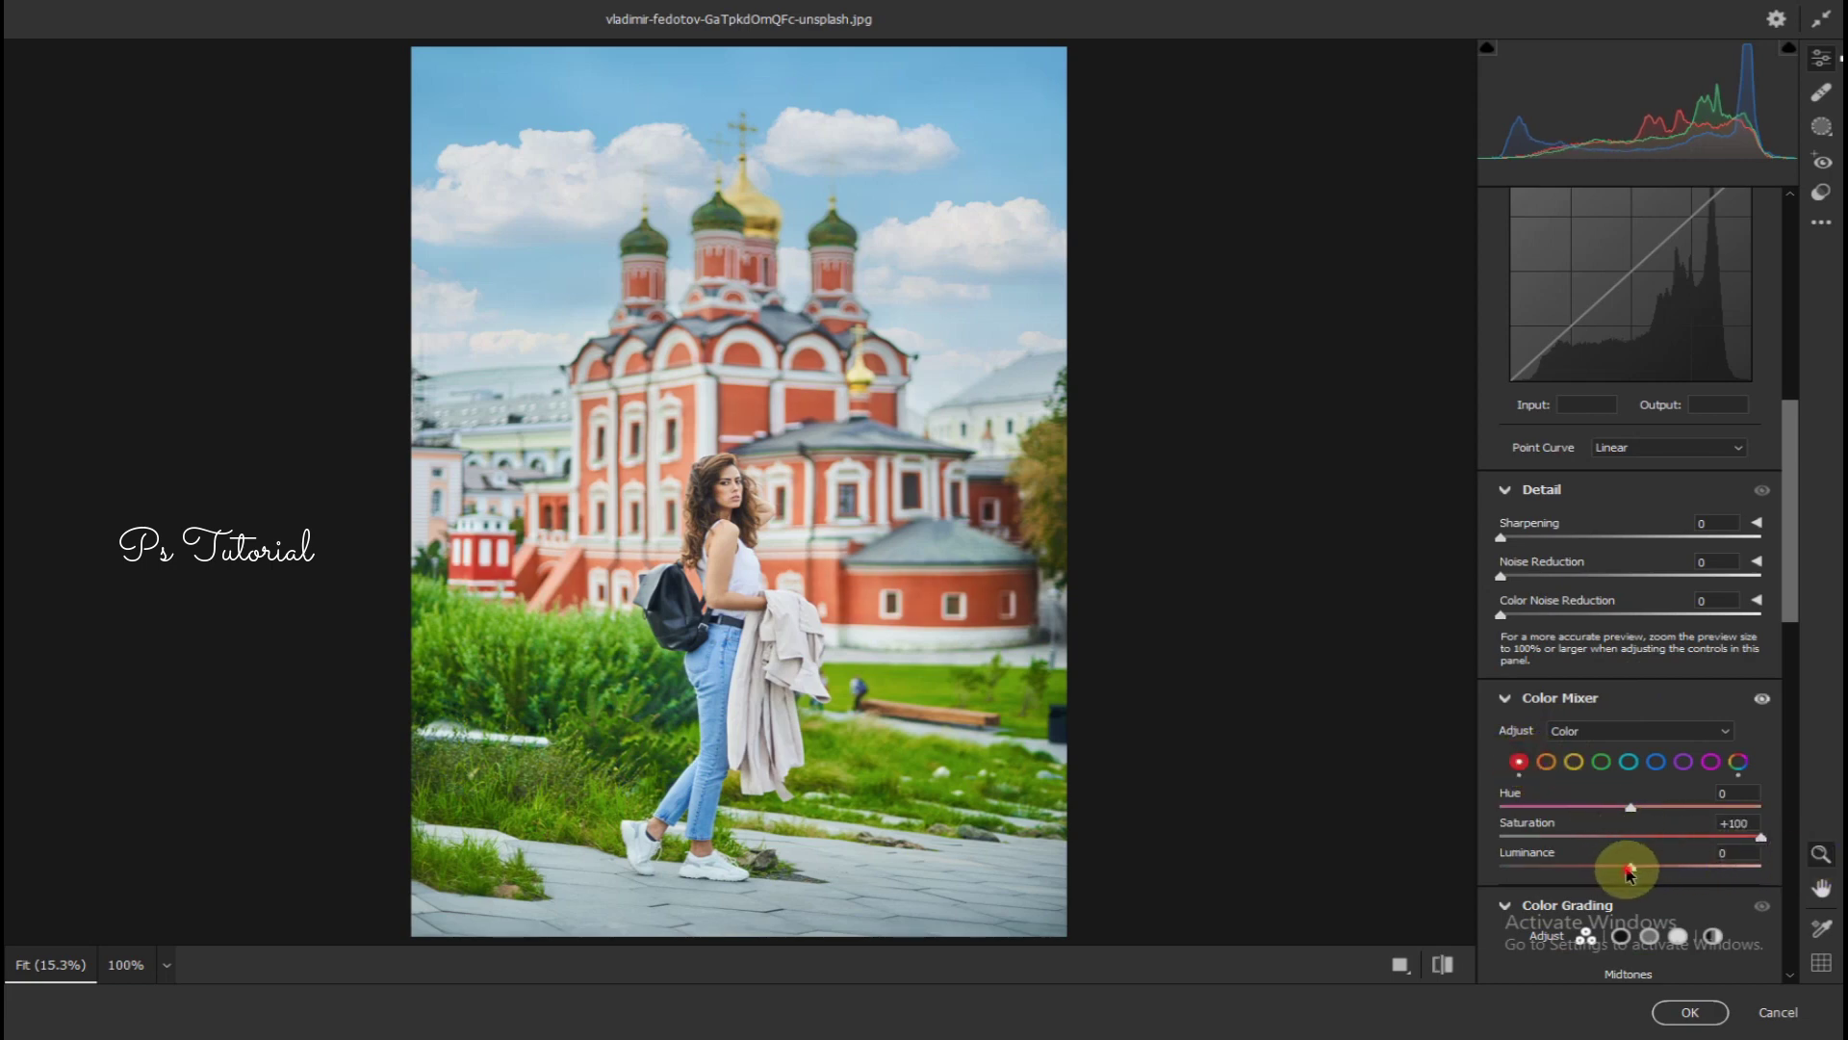
{"action": "mouse_move", "coordinate": [1610, 873]}
{"action": "left_mouse_down"}
{"action": "mouse_move", "coordinate": [1636, 882]}
{"action": "mouse_move", "coordinate": [1615, 874]}
{"action": "left_mouse_up"}
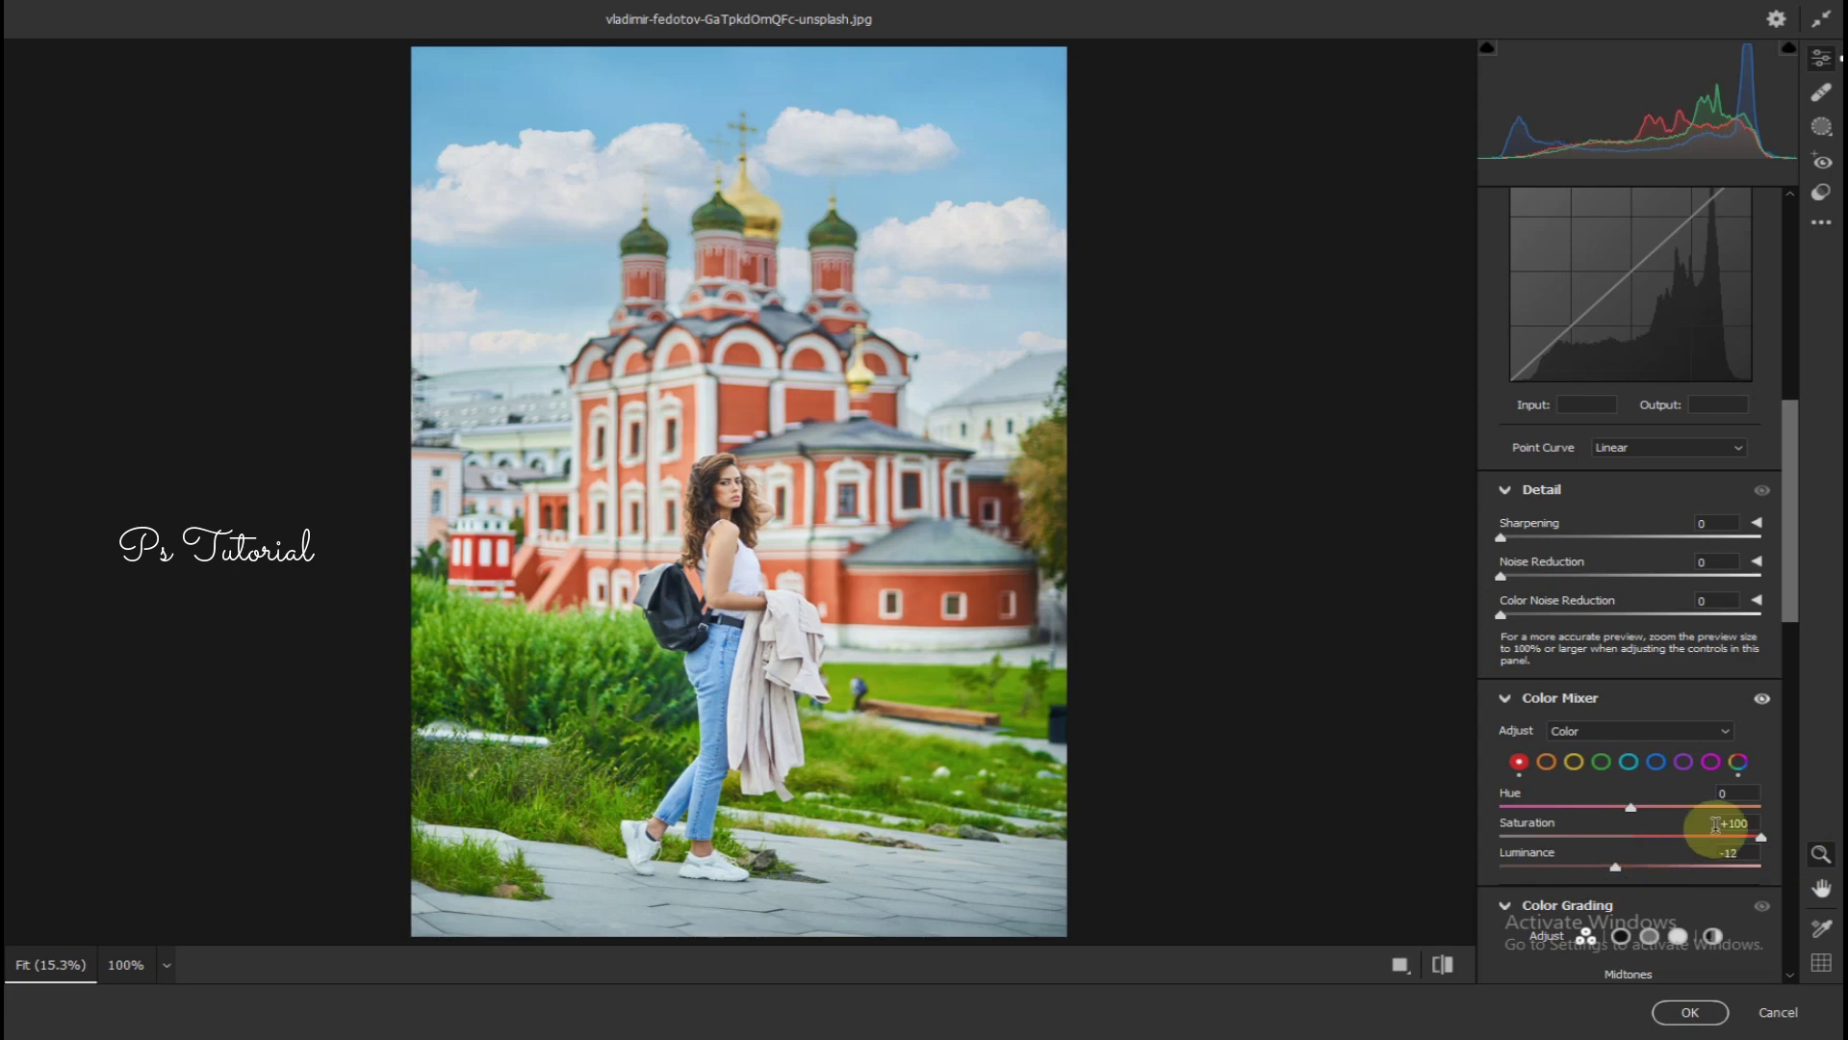
{"action": "left_click", "coordinate": [1699, 1016]}
{"action": "left_click", "coordinate": [1687, 988]}
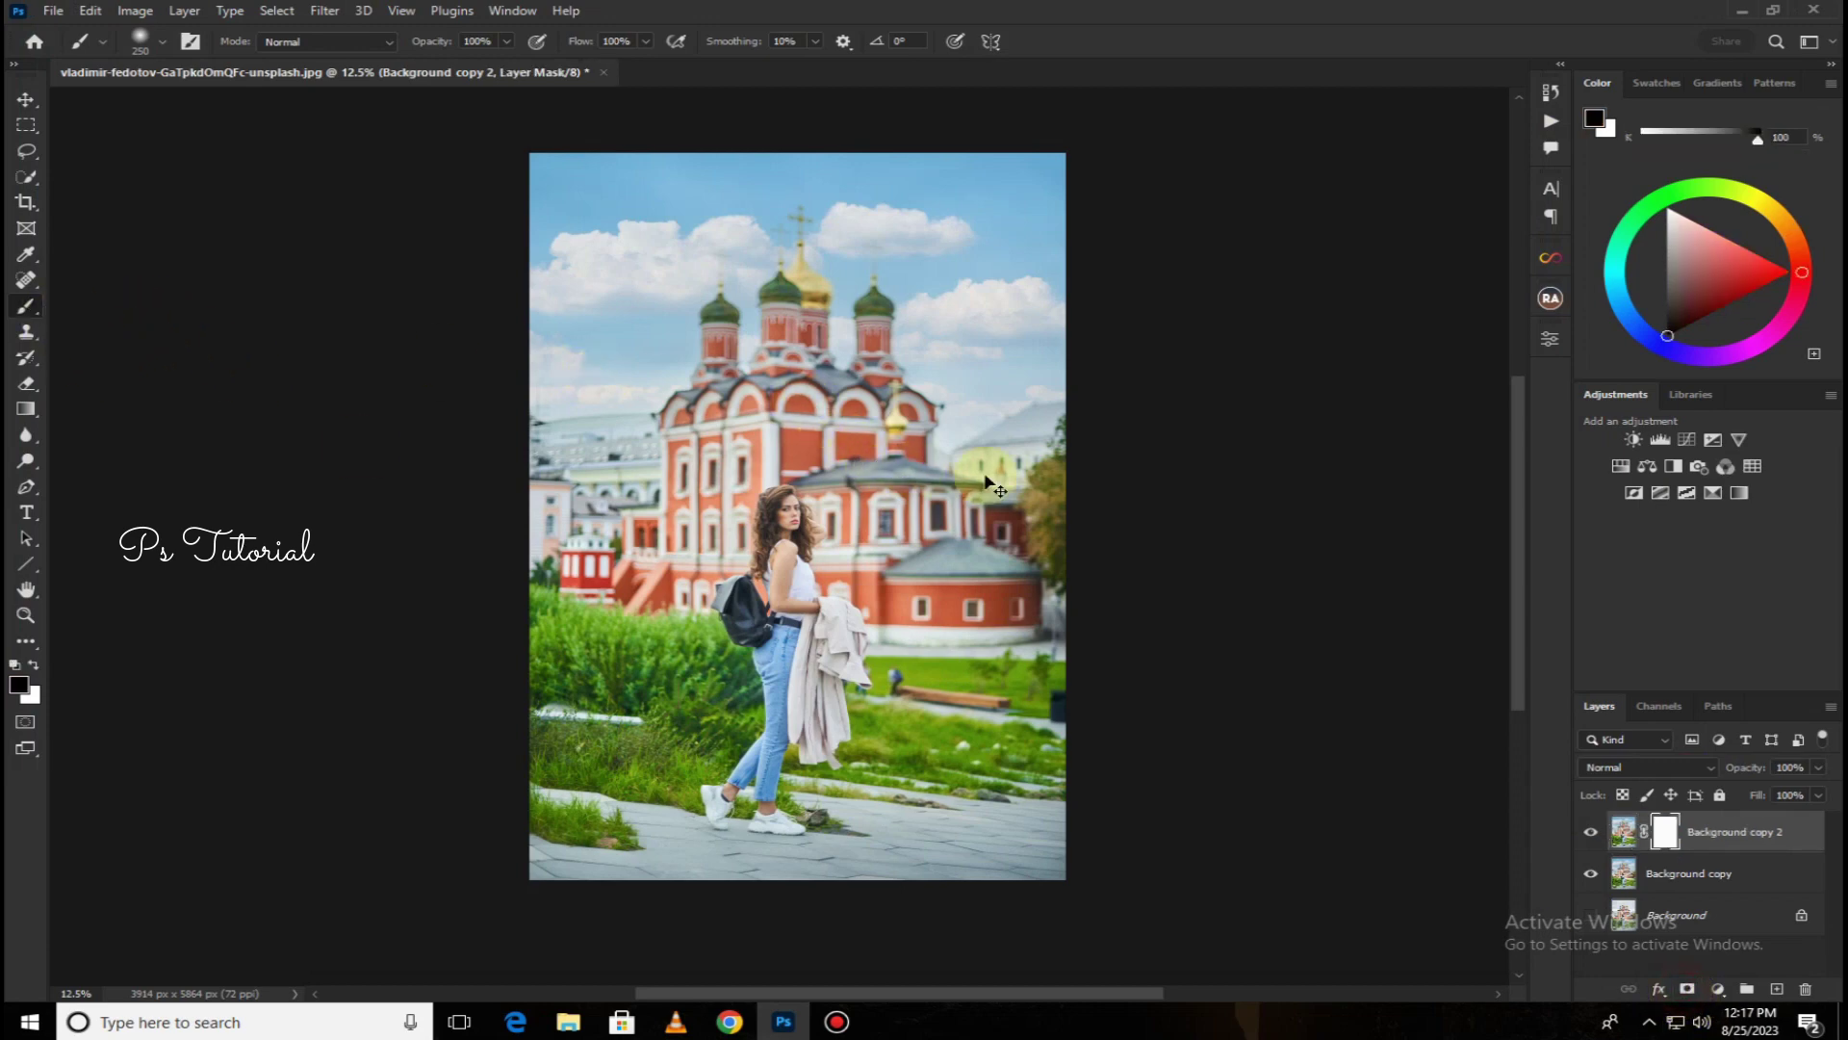
Paint the mask black to hide the red boost on the woman and the image's left side
{"action": "key", "text": "ctrl+plus"}
{"action": "key", "text": "ctrl+plus"}
{"action": "key", "text": "ctrl+plus"}
{"action": "key", "text": "ctrl+plus"}
{"action": "key", "text": "ctrl+plus"}
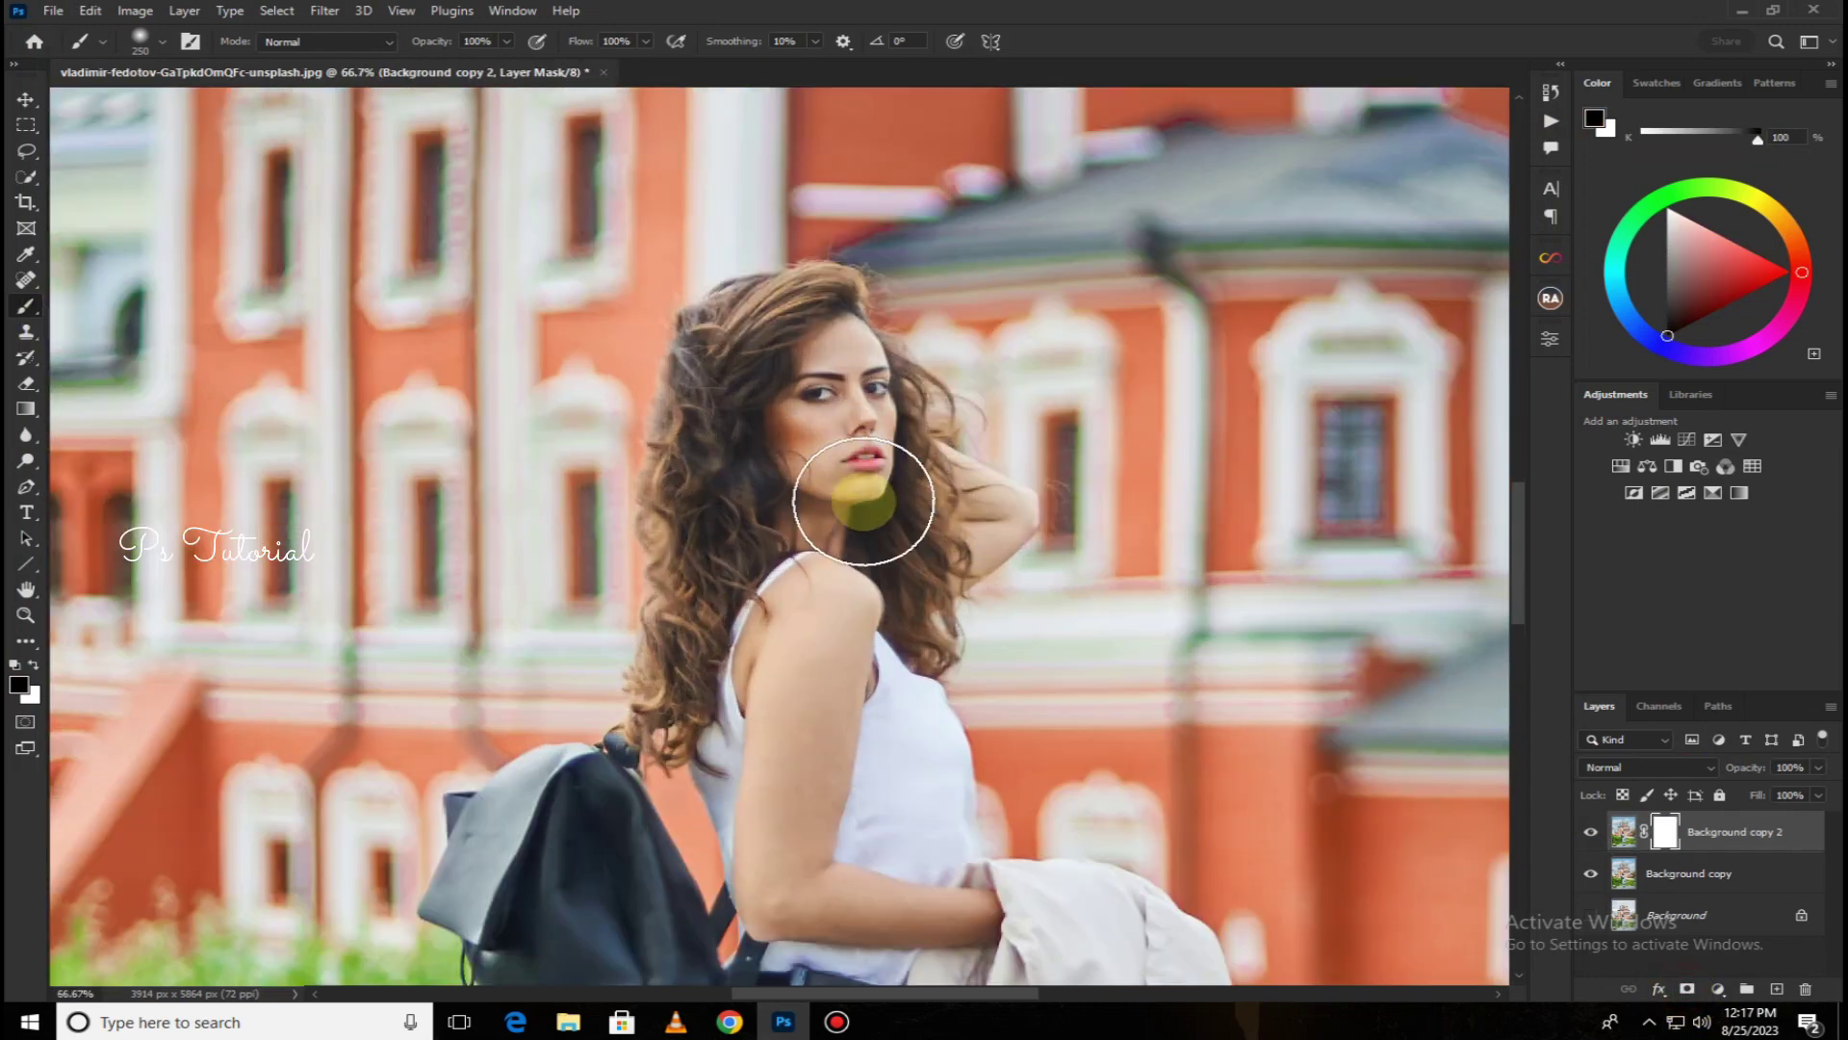
{"action": "key", "text": "bracketleft"}
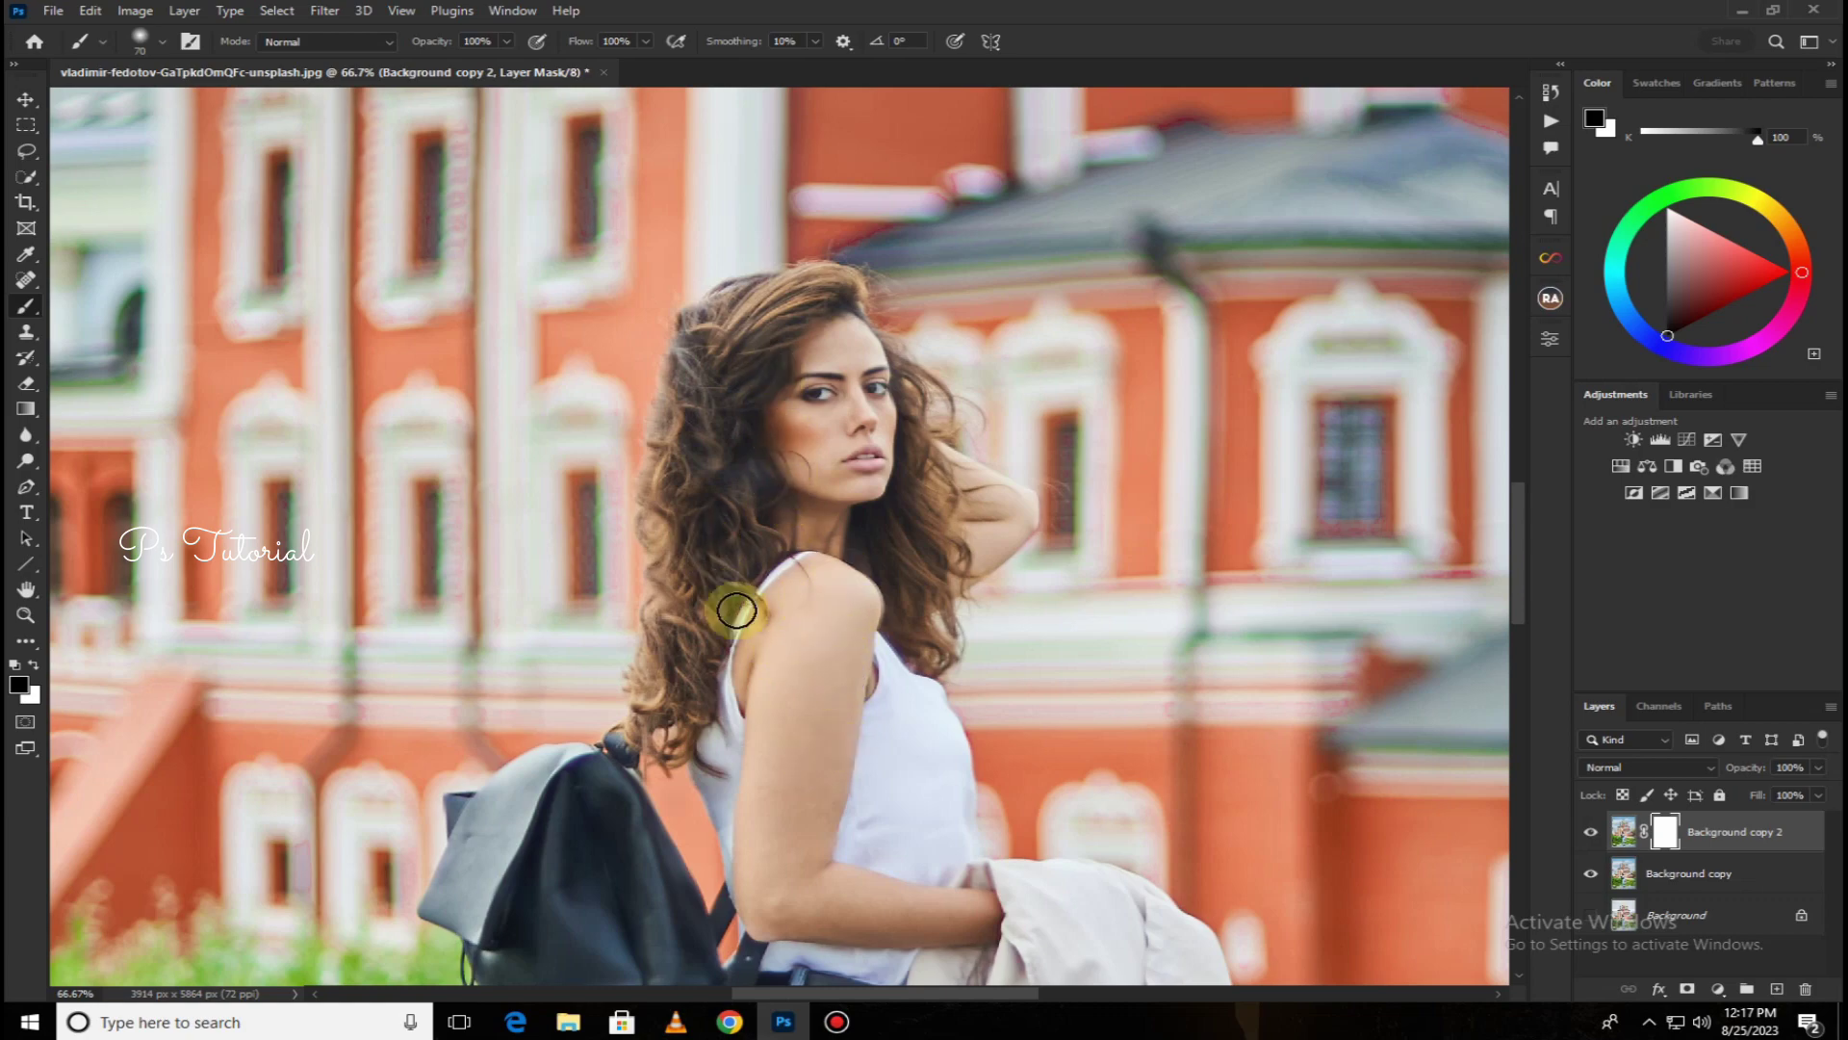
{"action": "key", "text": "ctrl+minus"}
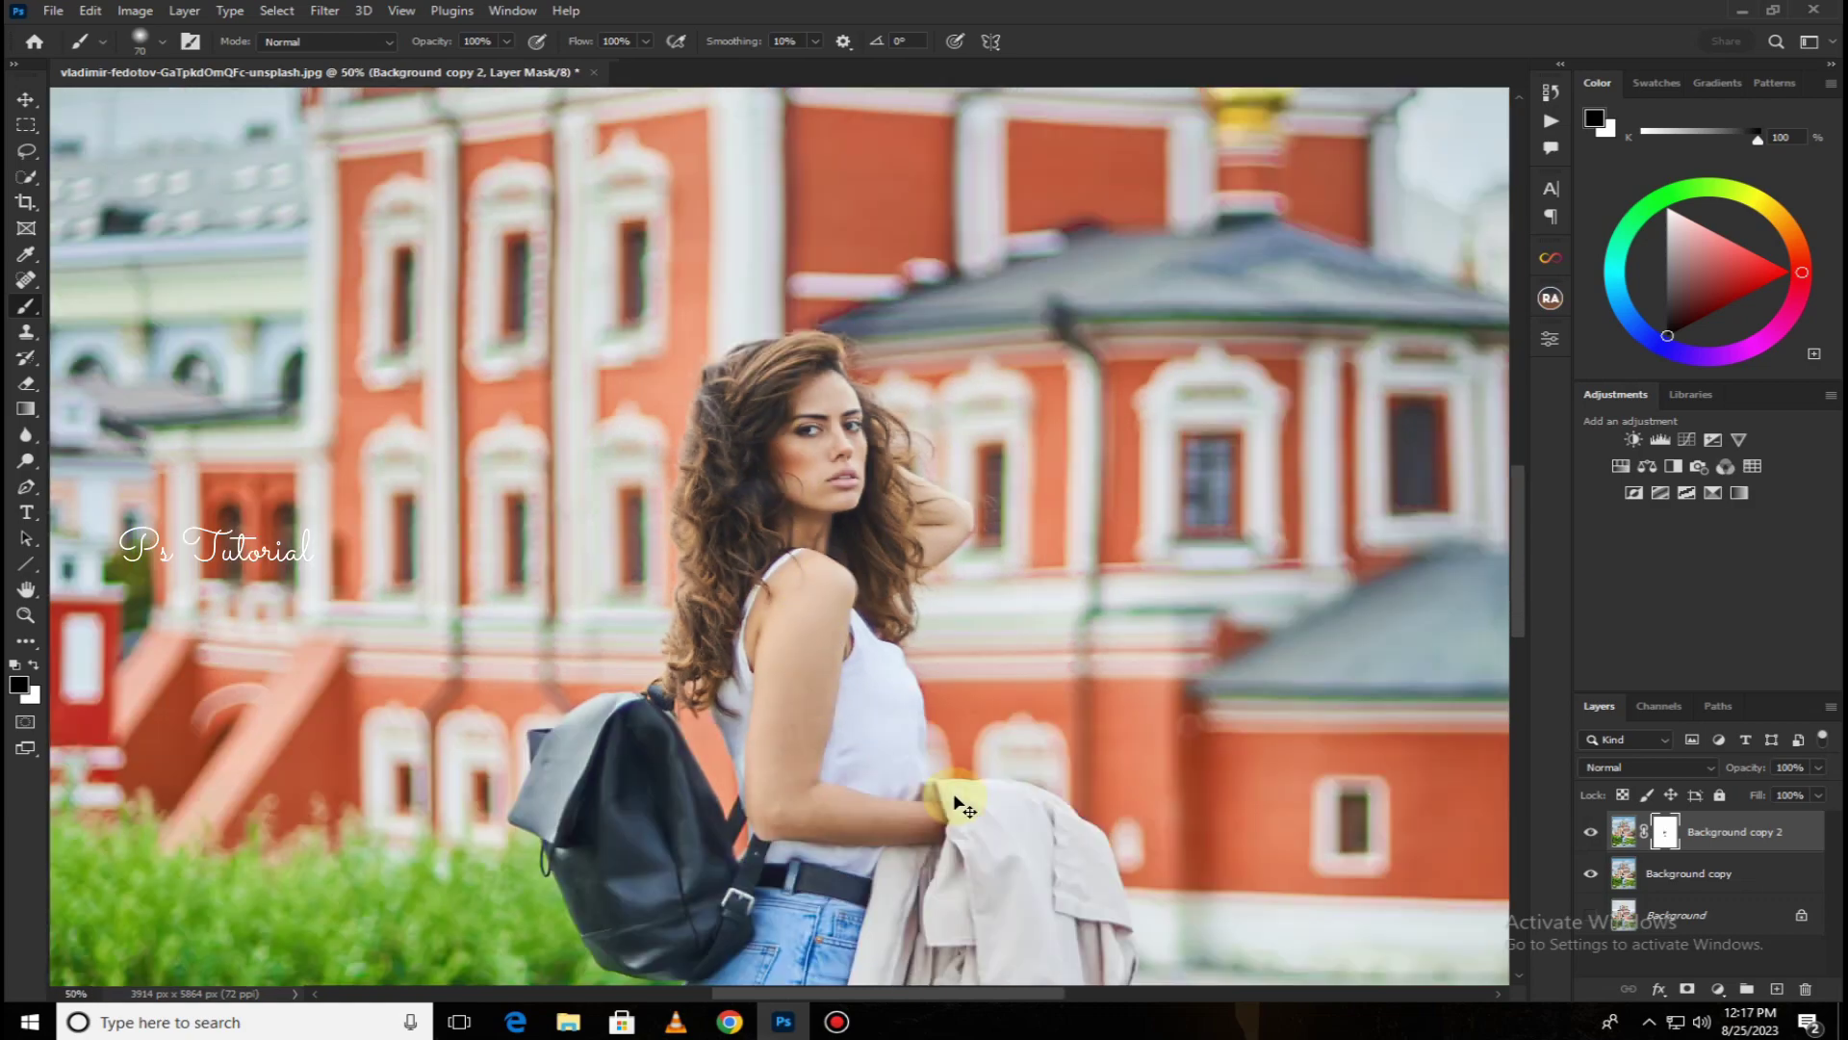
{"action": "key", "text": "ctrl+minus"}
{"action": "key", "text": "ctrl+minus"}
{"action": "key", "text": "ctrl+minus"}
{"action": "key", "text": "ctrl+minus"}
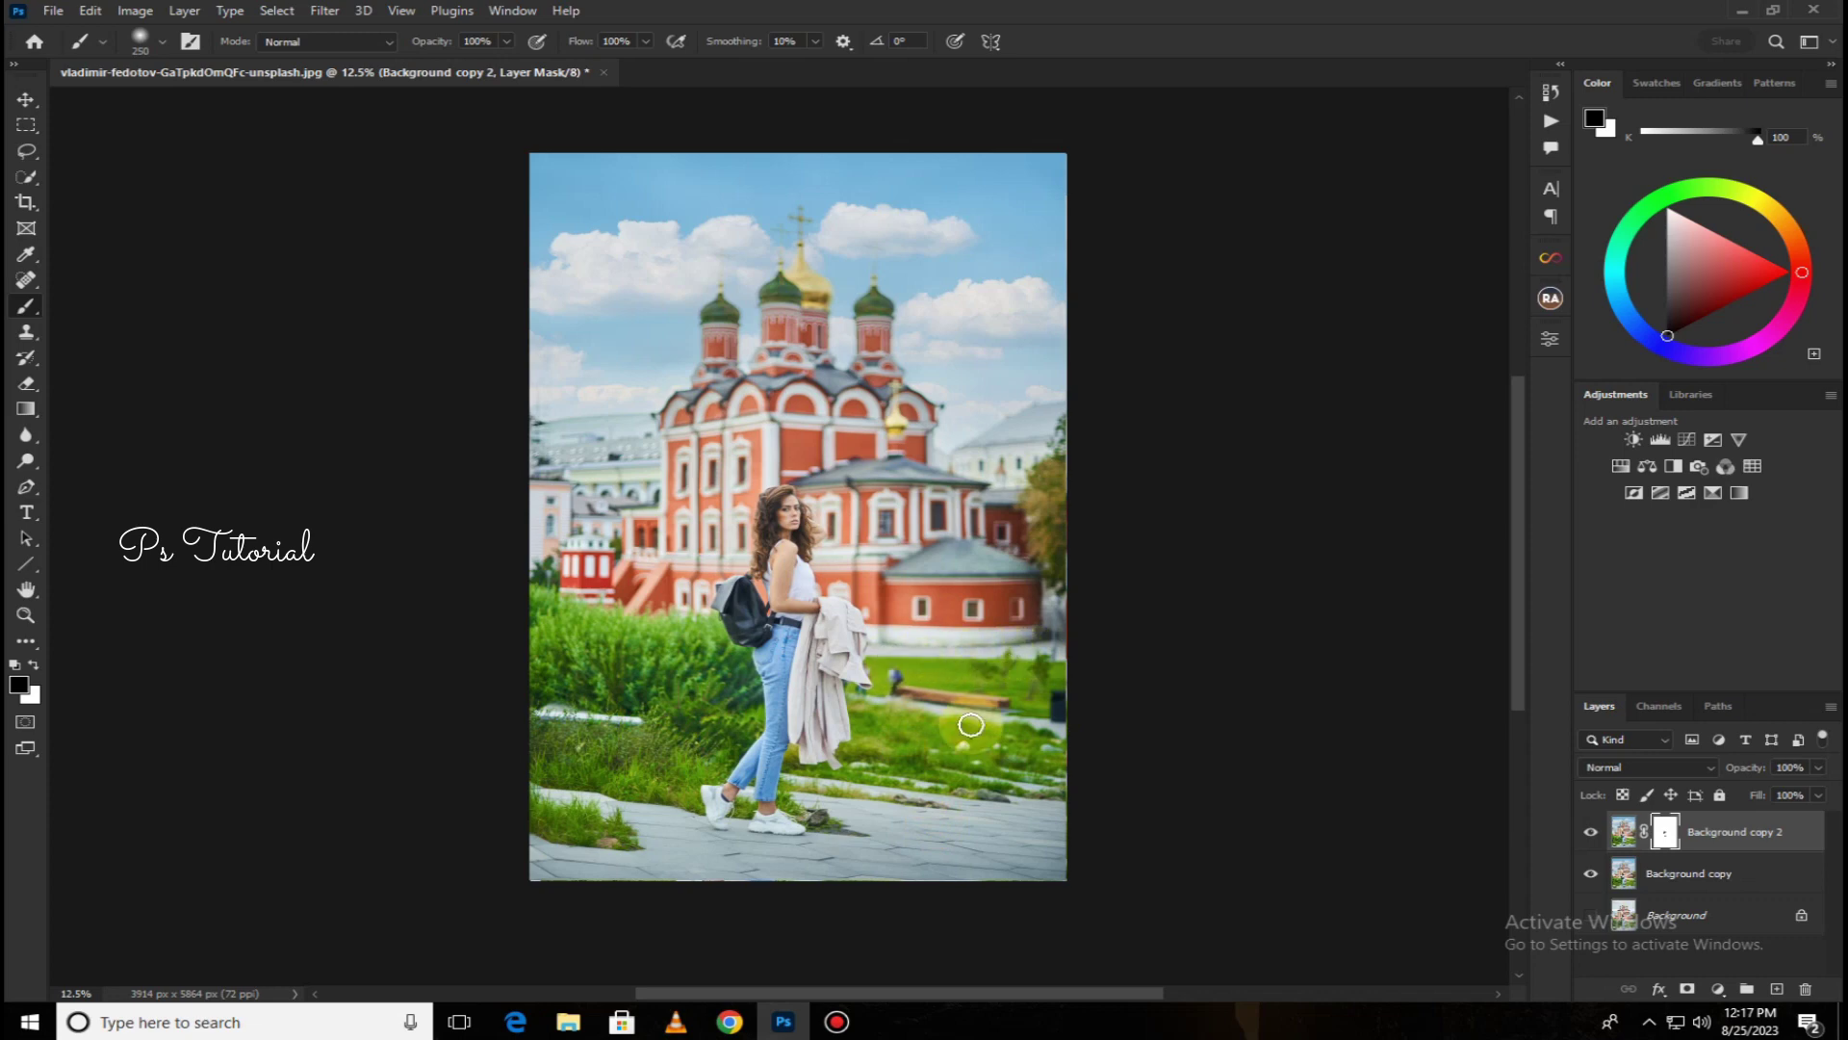
{"action": "key", "text": "bracketright"}
{"action": "key", "text": "bracketright"}
{"action": "key", "text": "bracketright"}
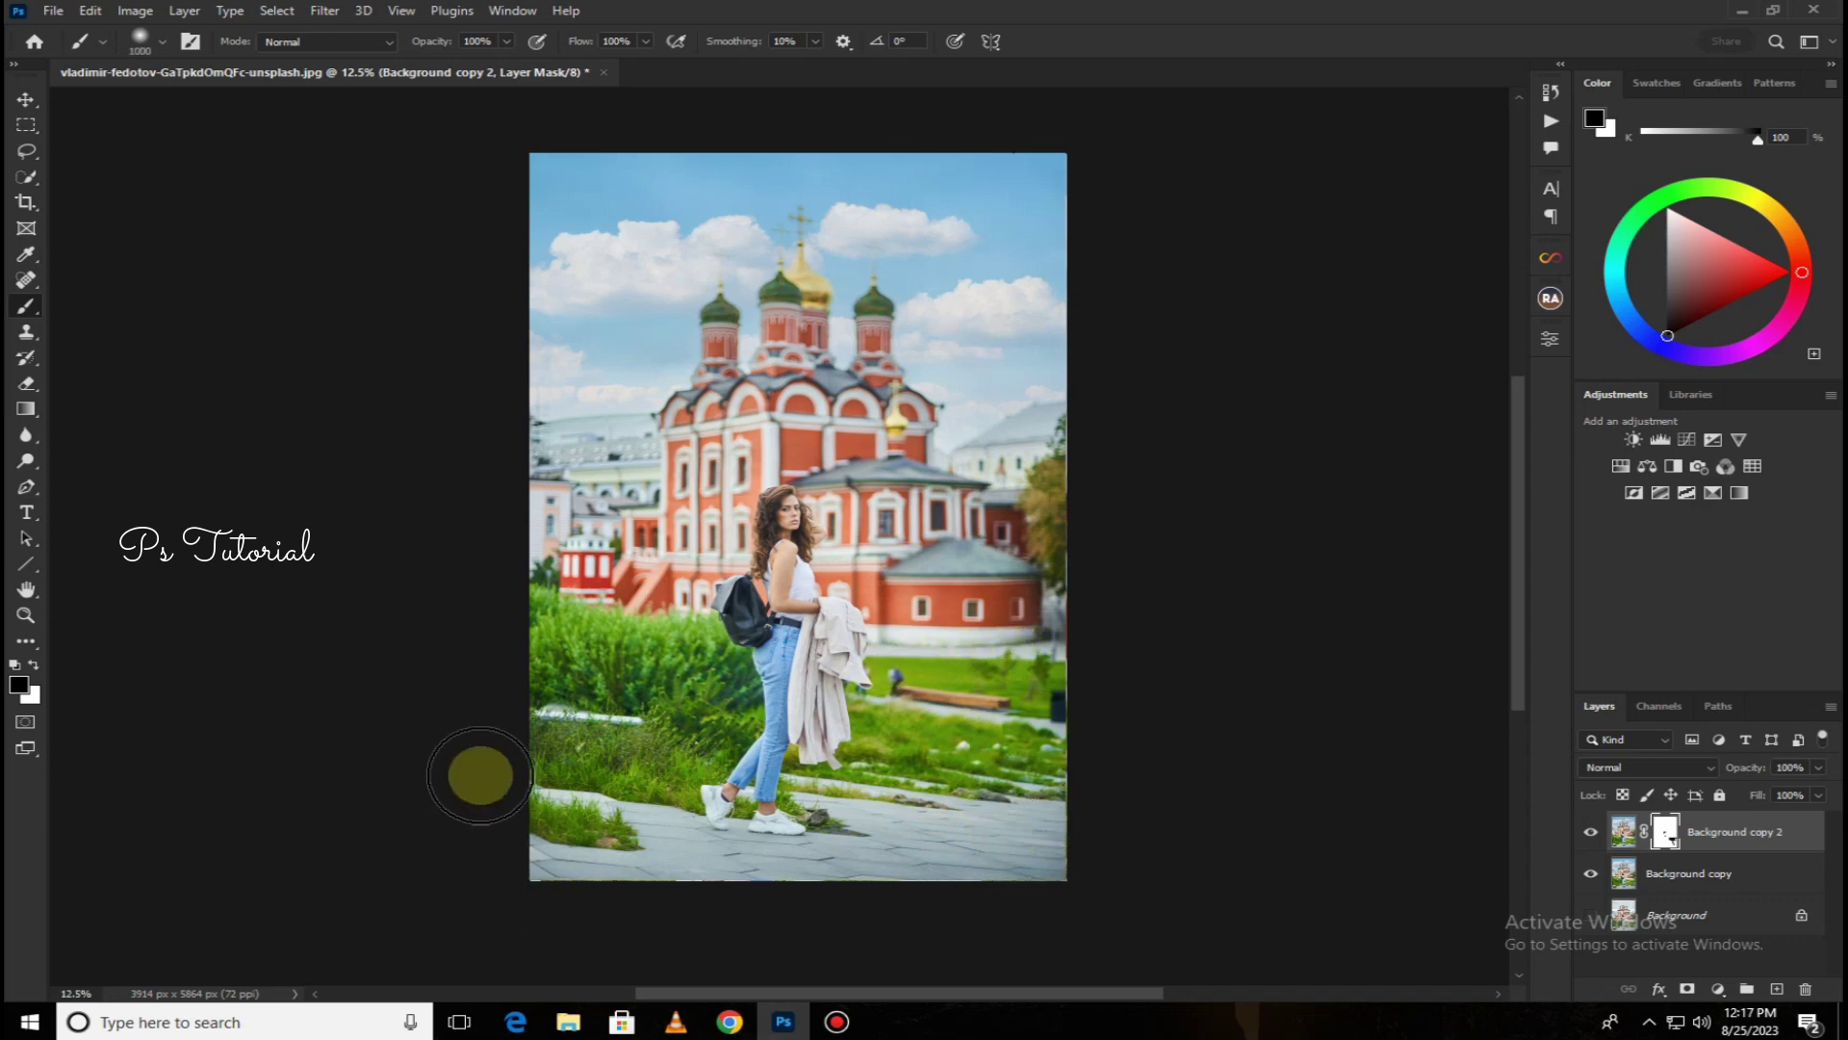
{"action": "key", "text": "bracketleft"}
{"action": "key", "text": "bracketleft"}
{"action": "key", "text": "bracketleft"}
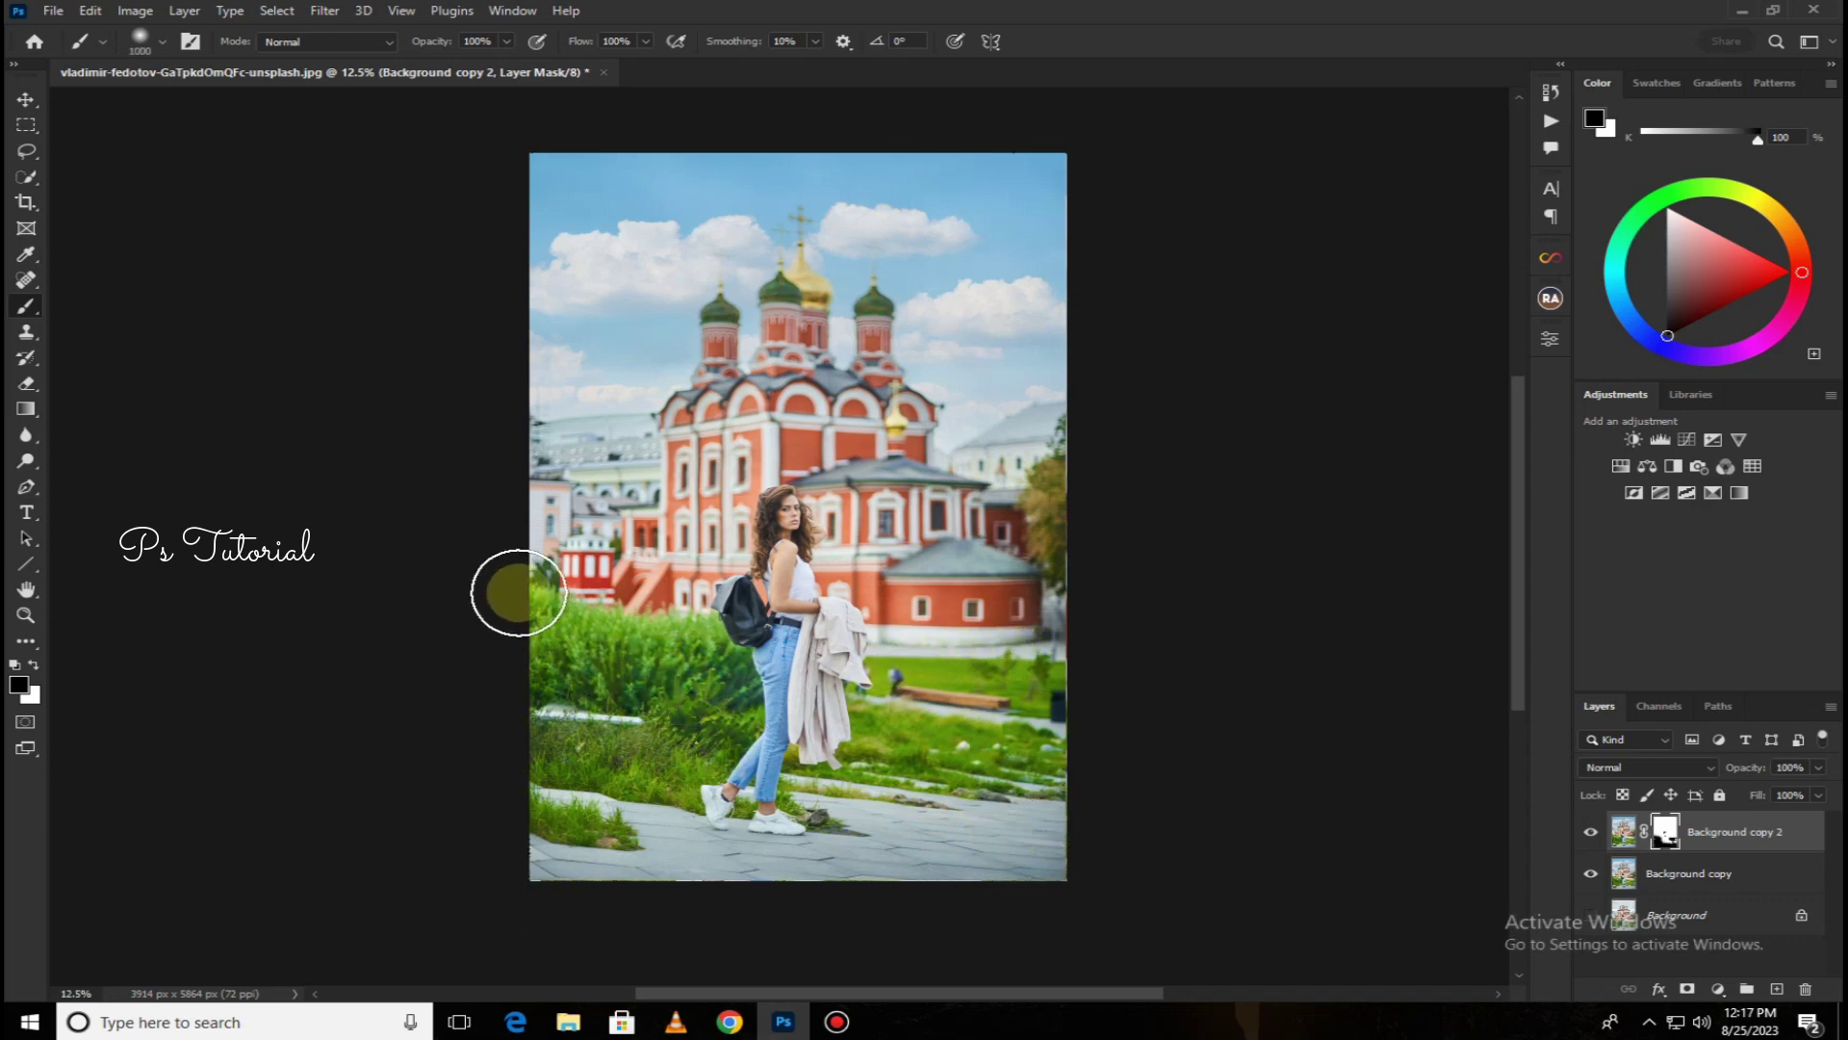
{"action": "left_click_drag", "start_coordinate": [540, 485], "coordinate": [545, 540]}
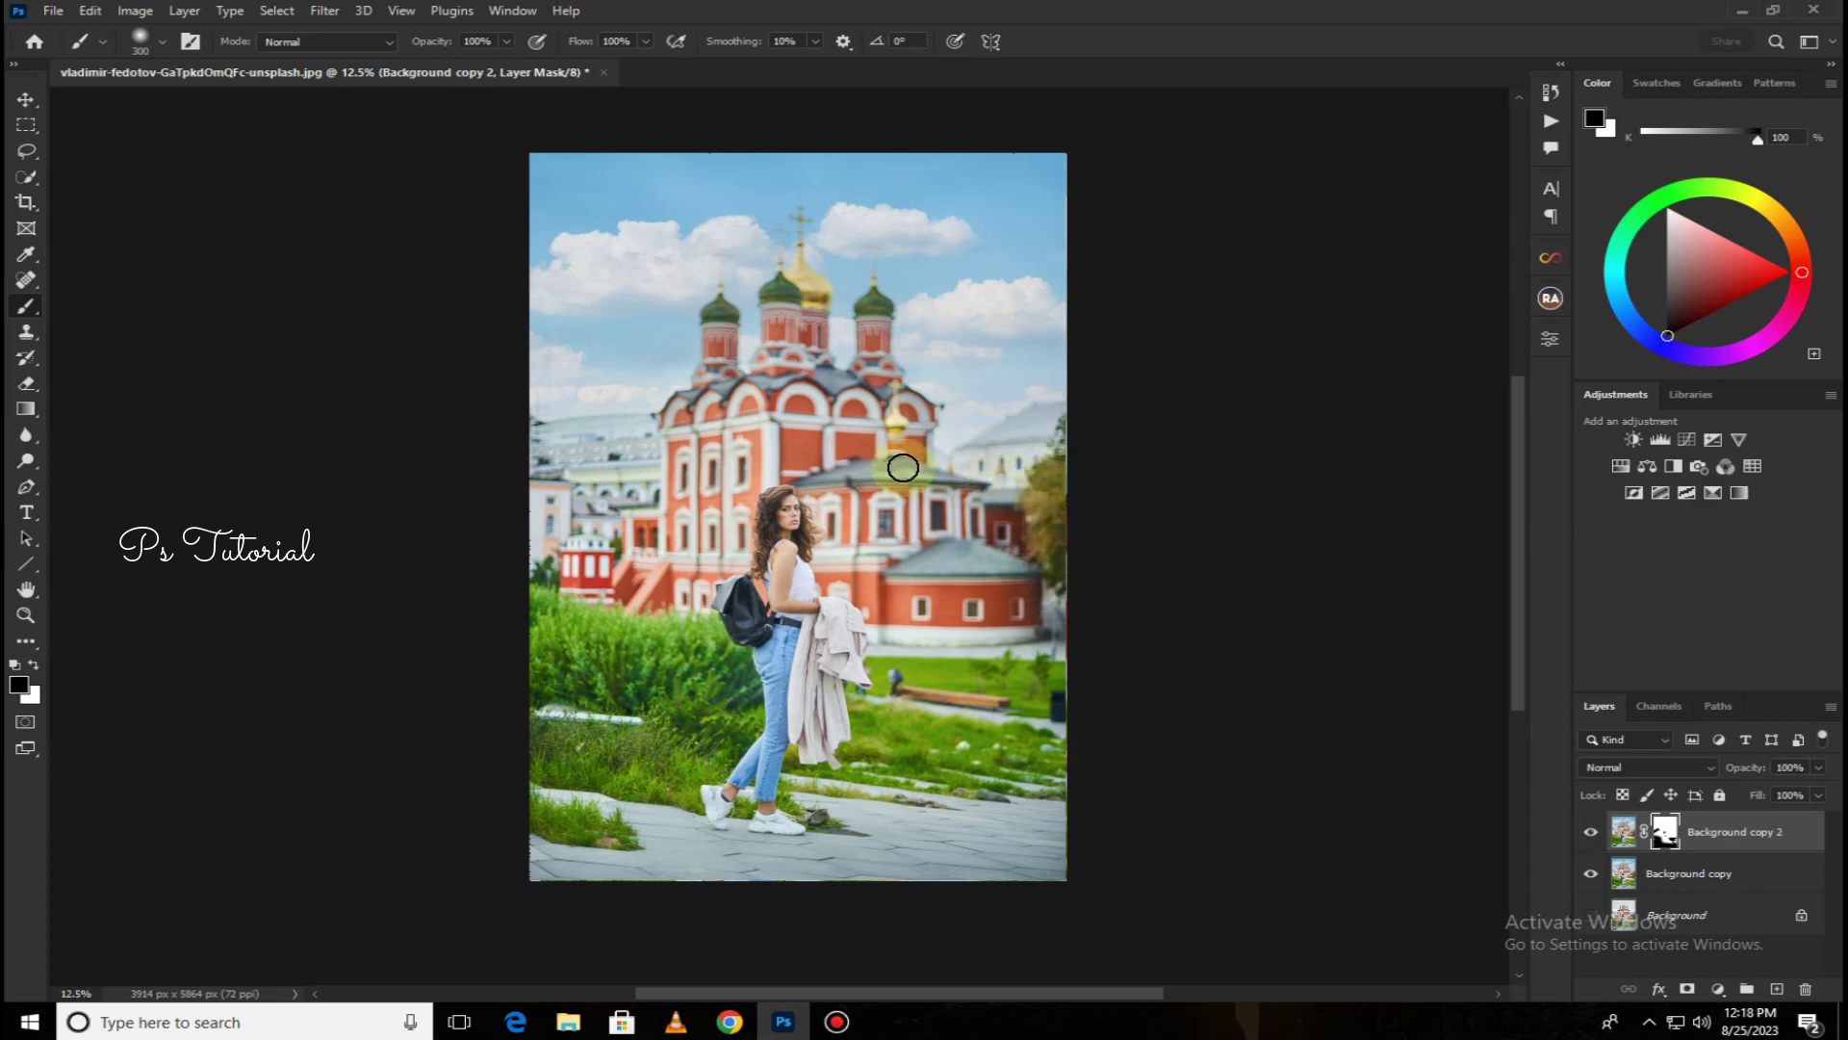
{"action": "left_click", "coordinate": [26, 99]}
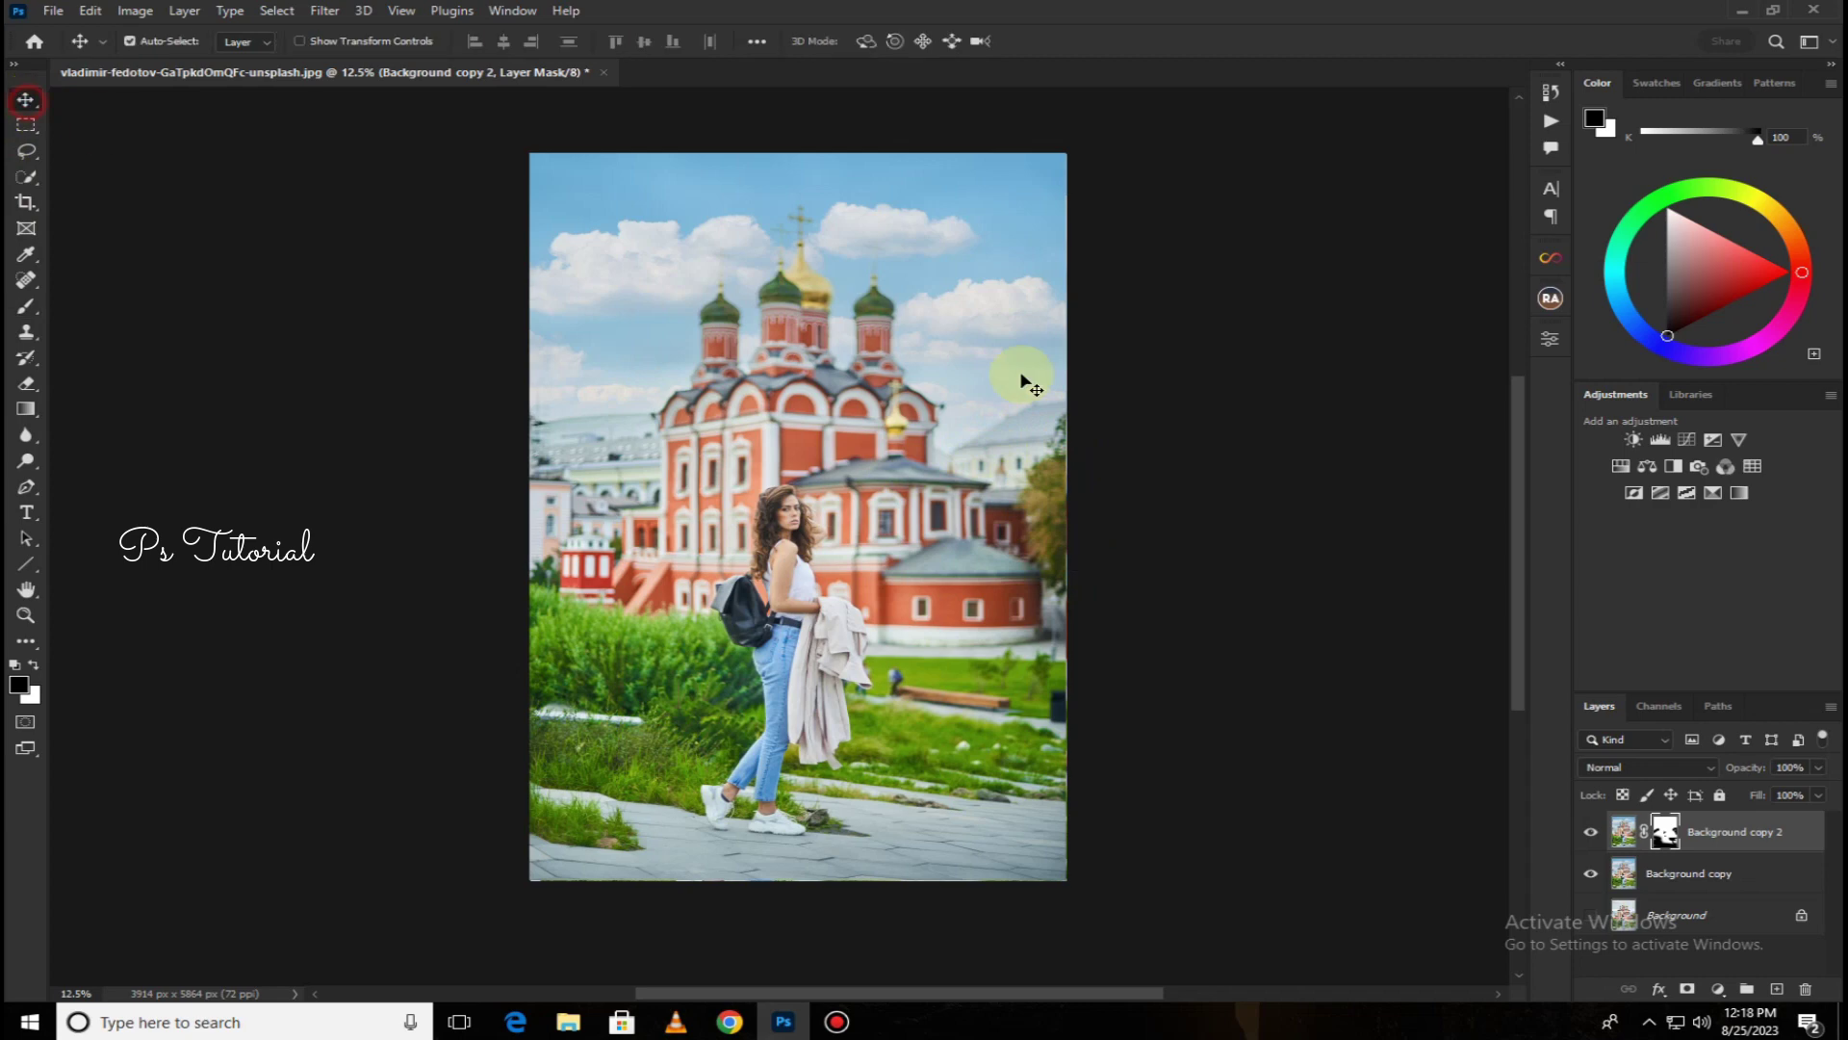
Merge the red layer down and set Camera Raw Blue Saturation +79, Luminance -2
{"action": "right_click", "coordinate": [1740, 832]}
{"action": "left_click", "coordinate": [1552, 751]}
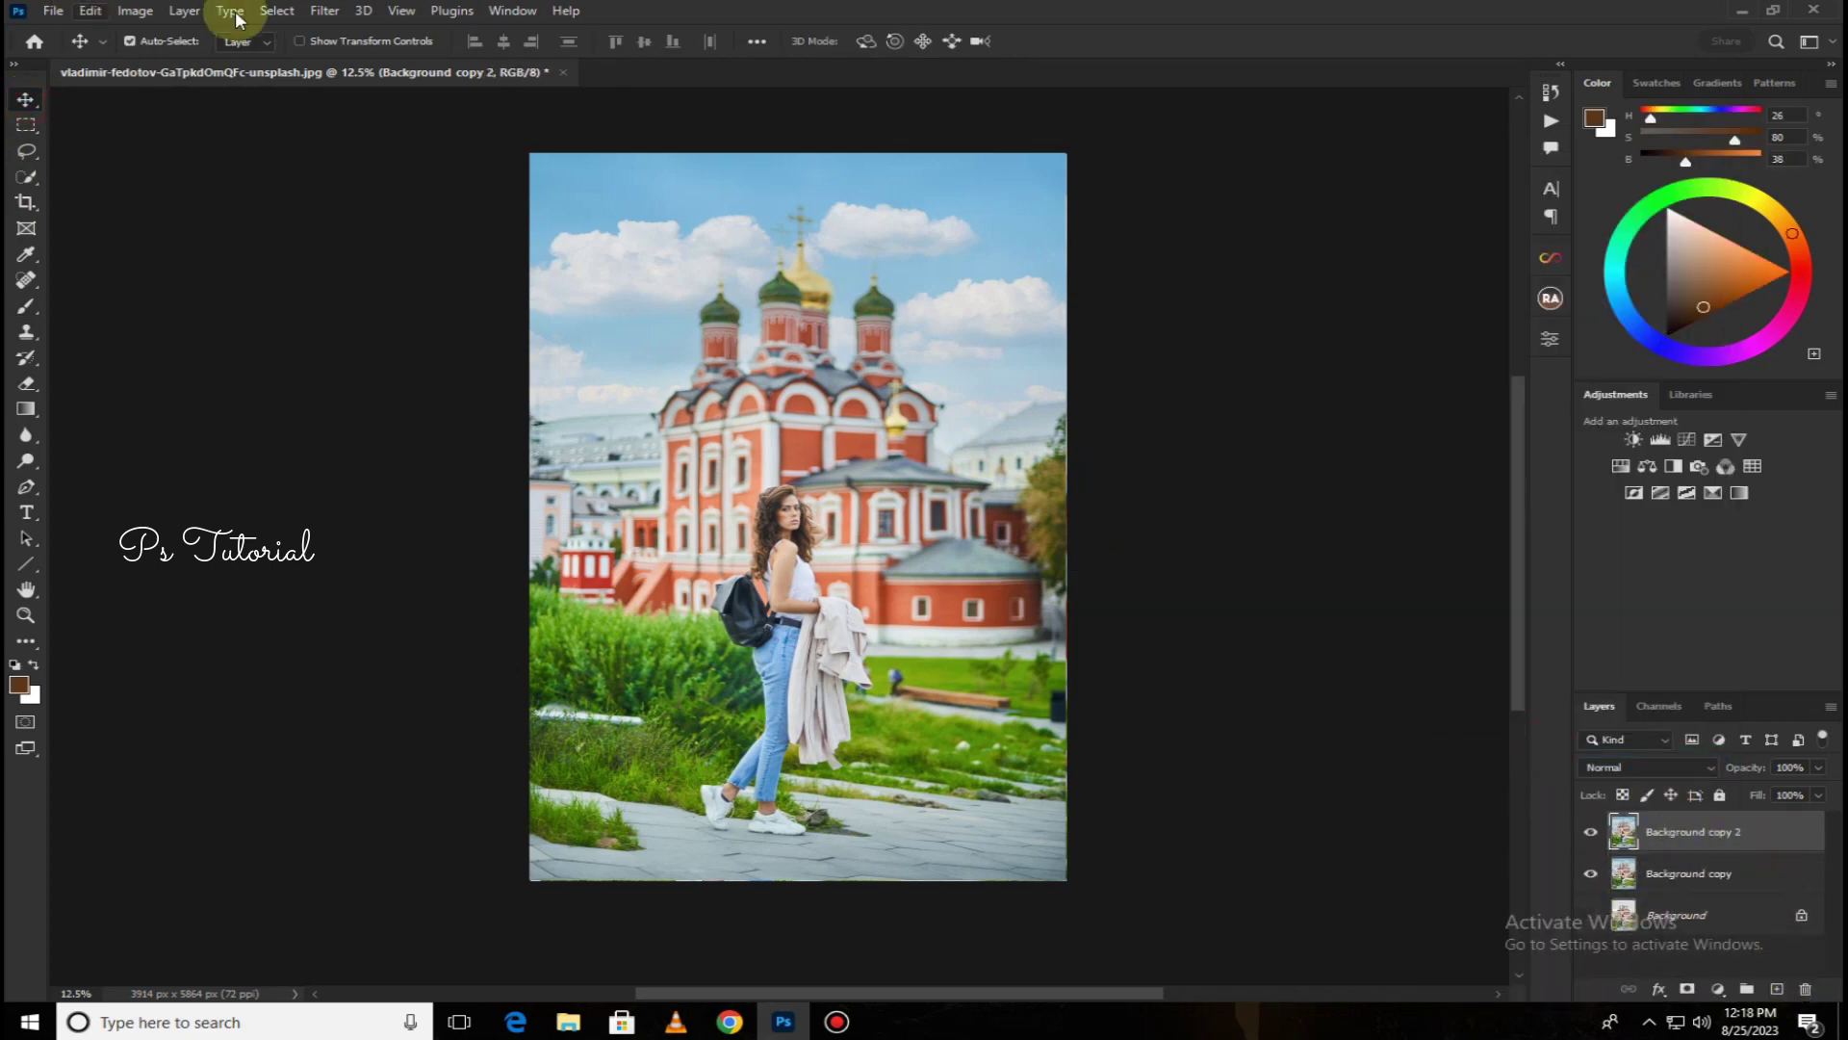
{"action": "left_click", "coordinate": [319, 12]}
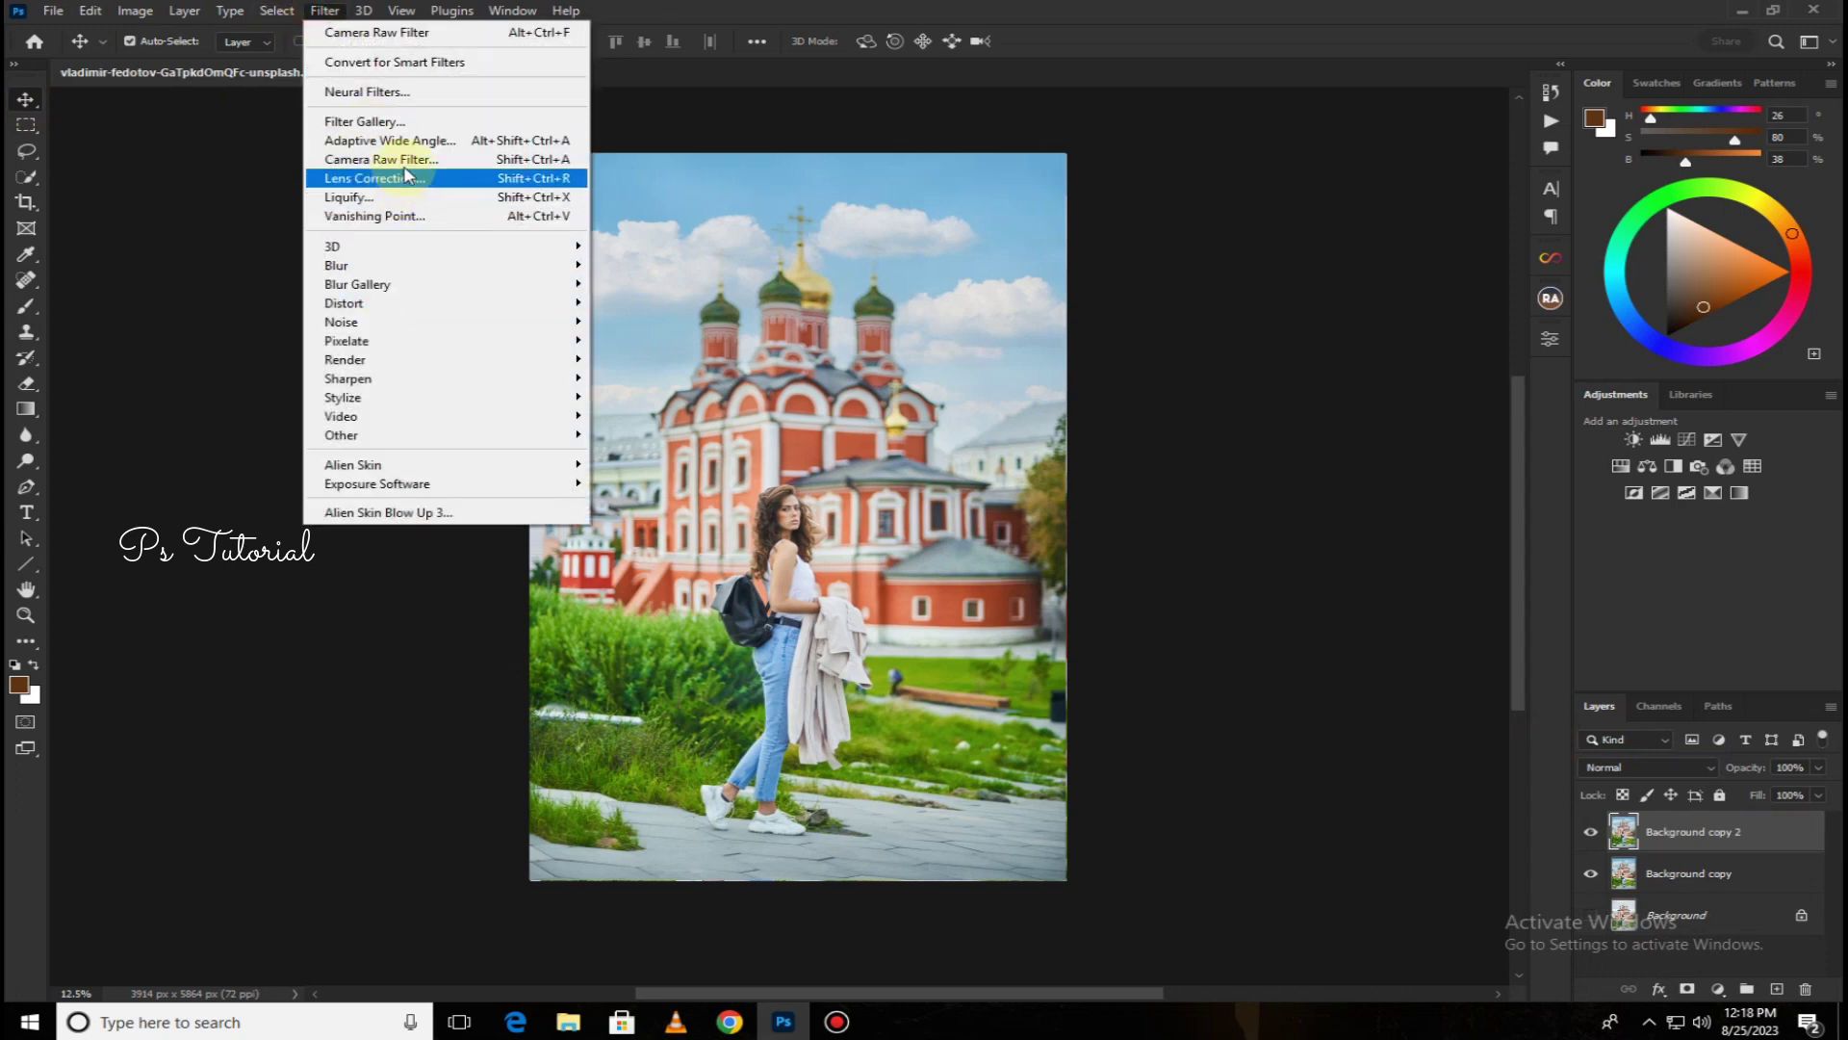
{"action": "left_click", "coordinate": [405, 158]}
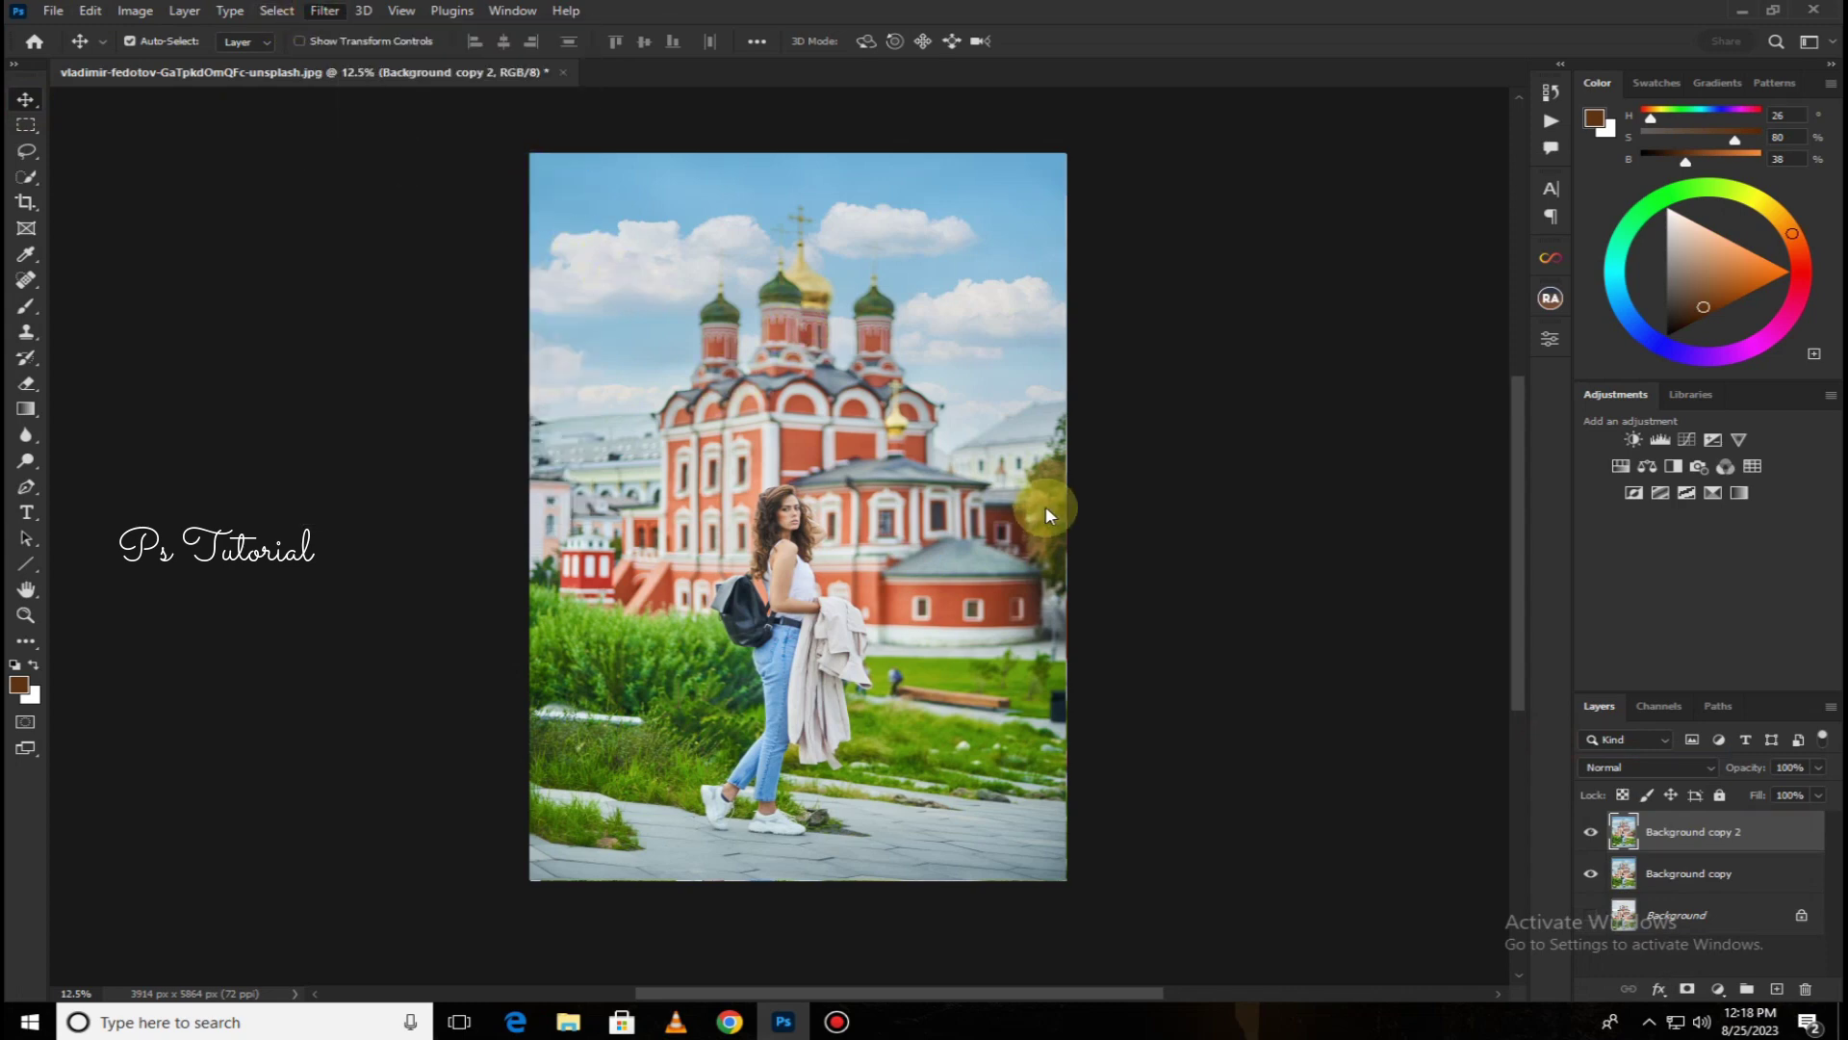
{"action": "scroll", "coordinate": [1716, 736], "scroll_direction": "down", "scroll_amount": 5}
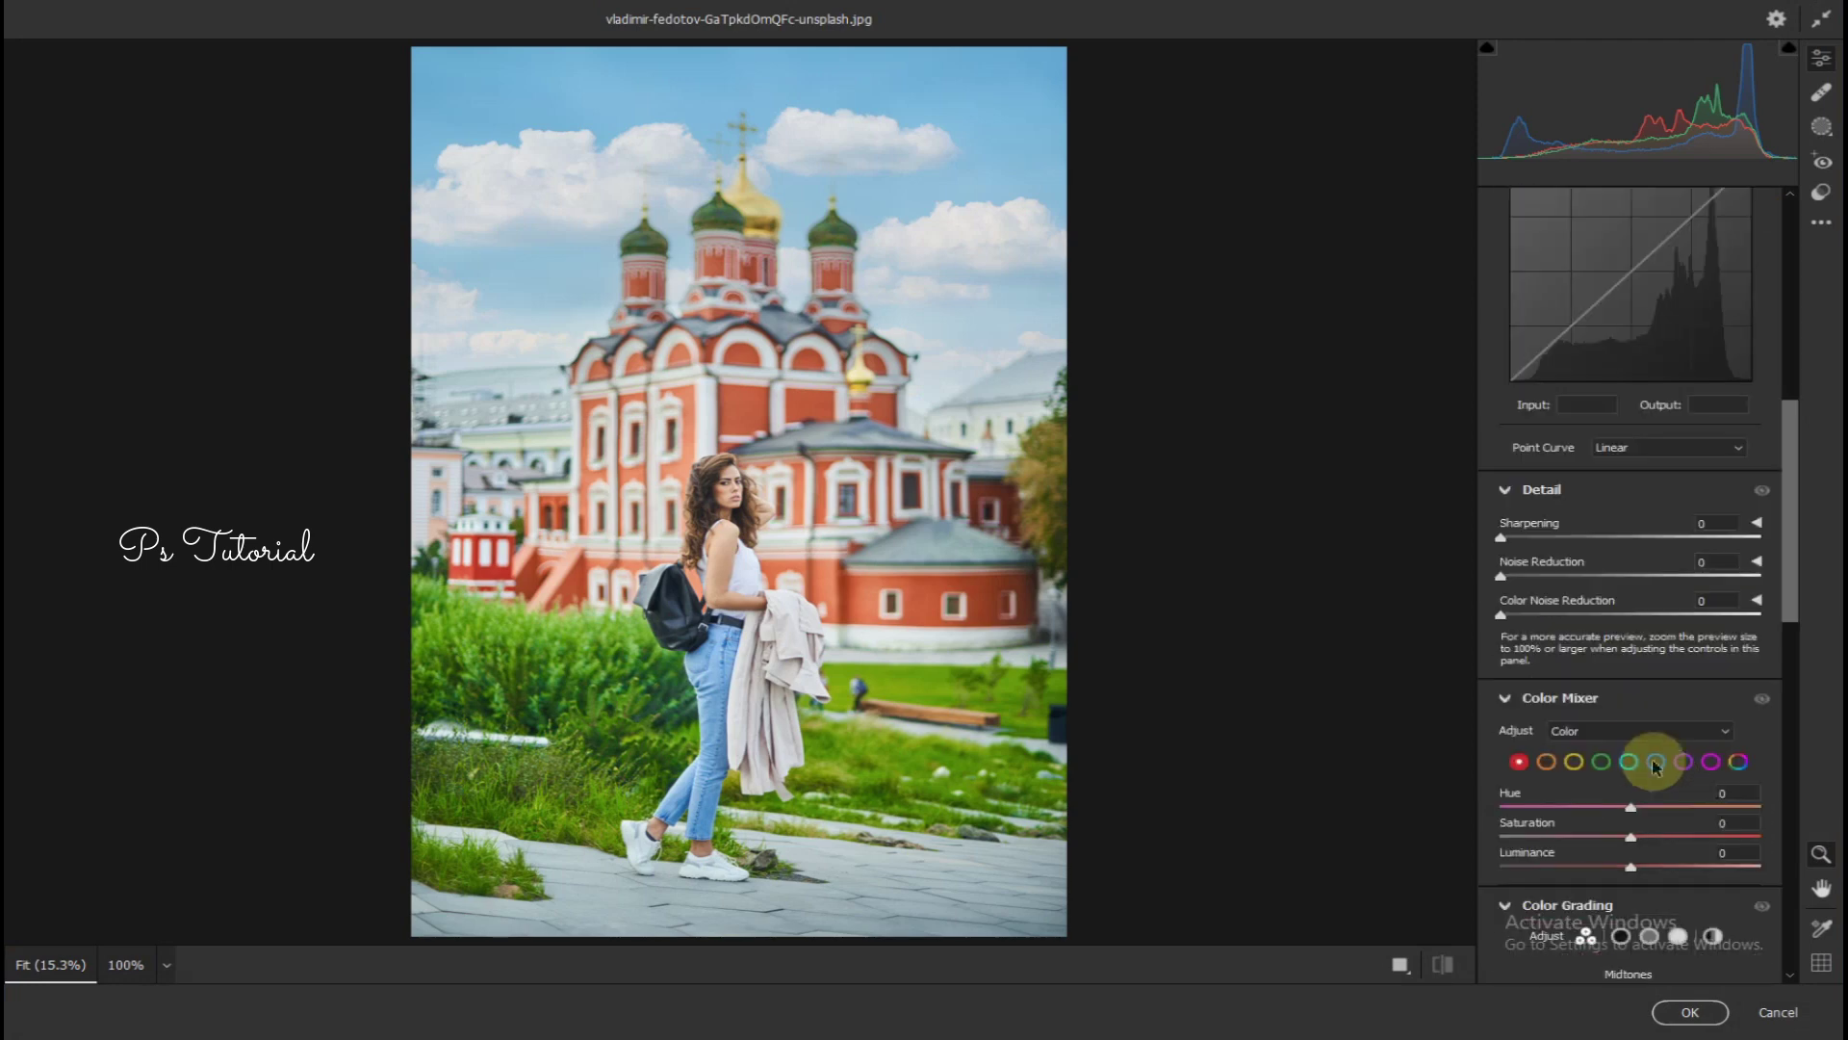
{"action": "left_click", "coordinate": [1656, 762]}
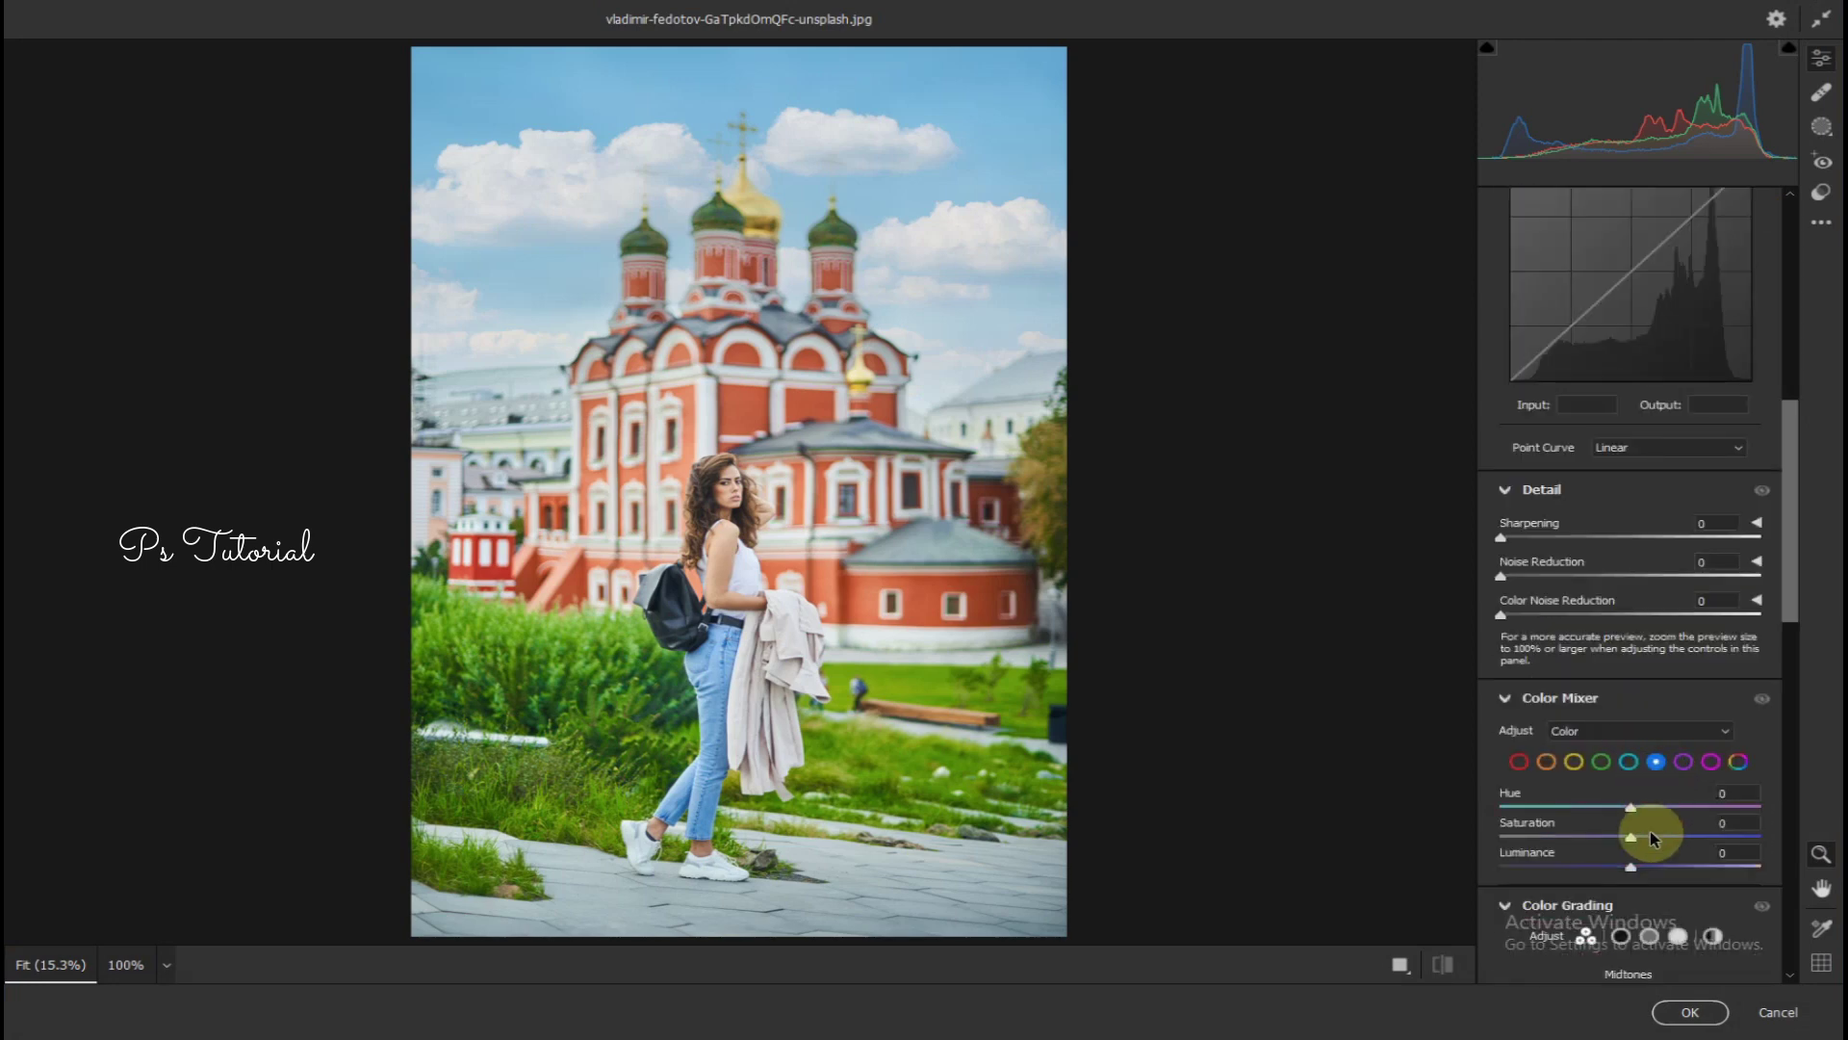
{"action": "mouse_move", "coordinate": [1653, 837]}
{"action": "left_mouse_down"}
{"action": "mouse_move", "coordinate": [1745, 856]}
{"action": "mouse_move", "coordinate": [1625, 870]}
{"action": "mouse_move", "coordinate": [1637, 891]}
{"action": "left_mouse_up"}
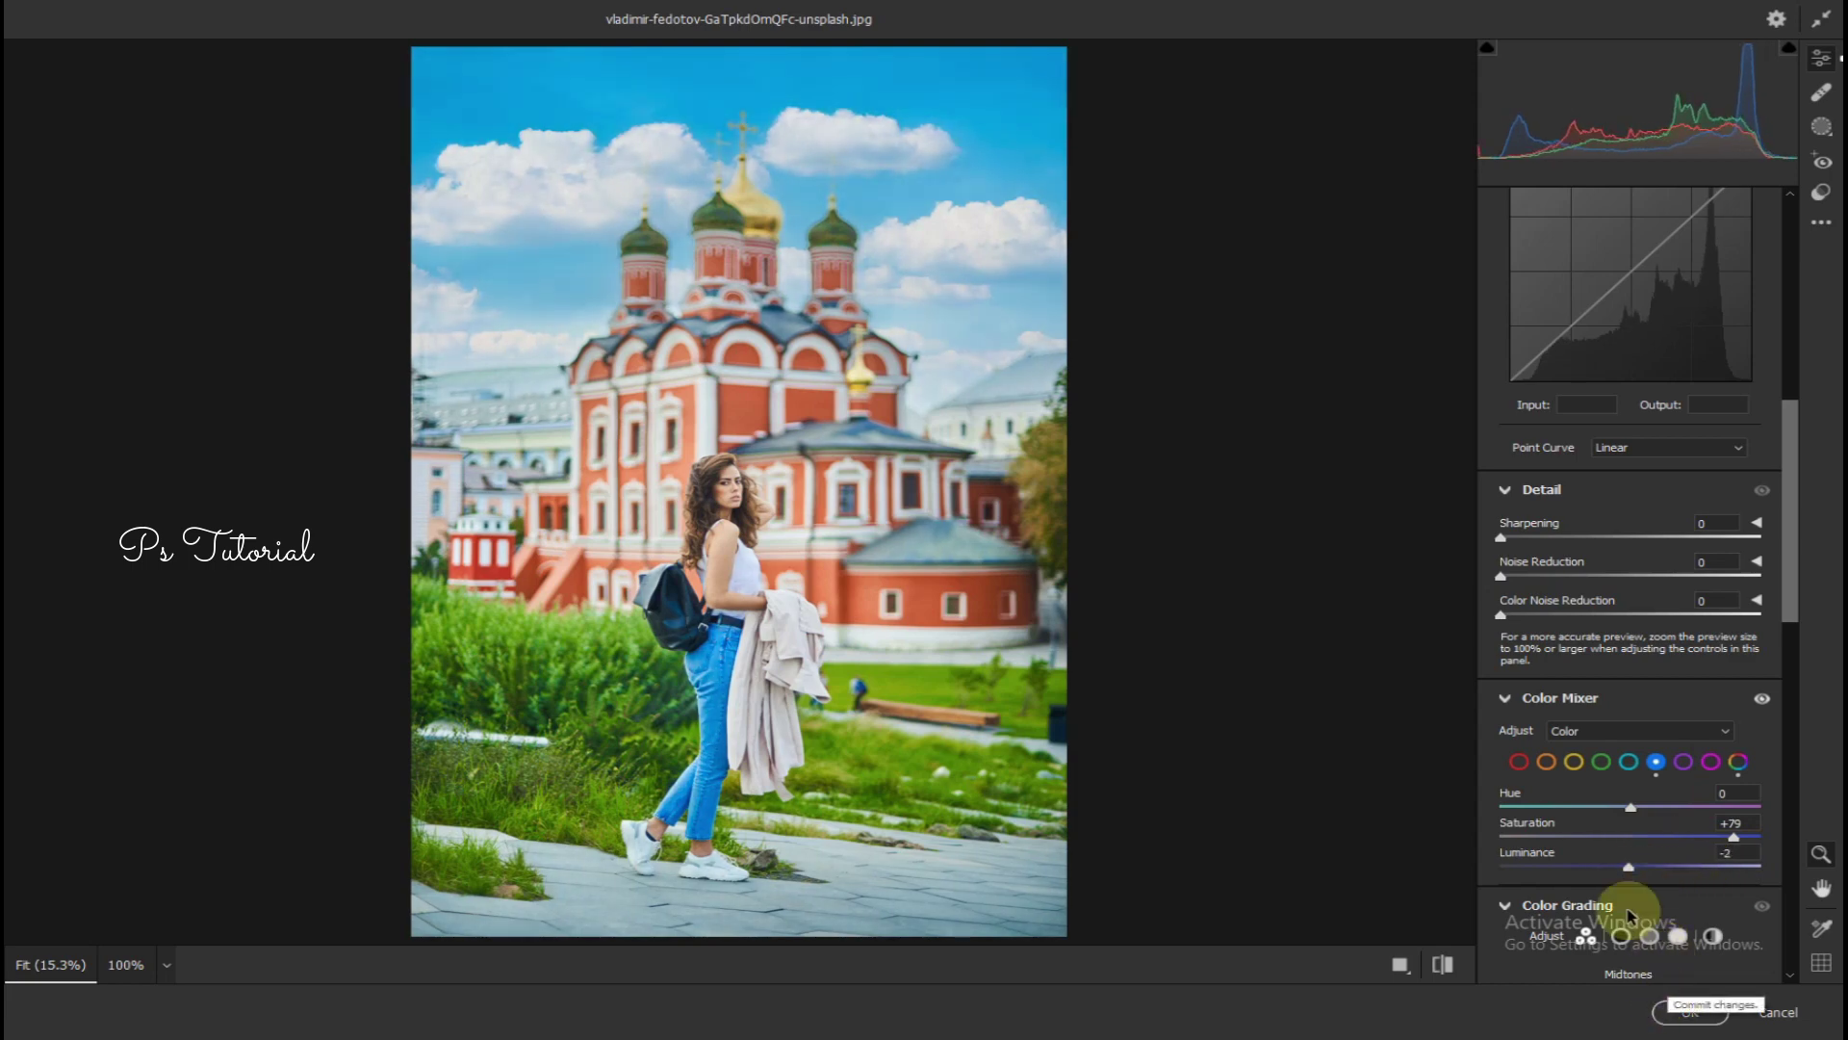
{"action": "left_click", "coordinate": [1687, 1010]}
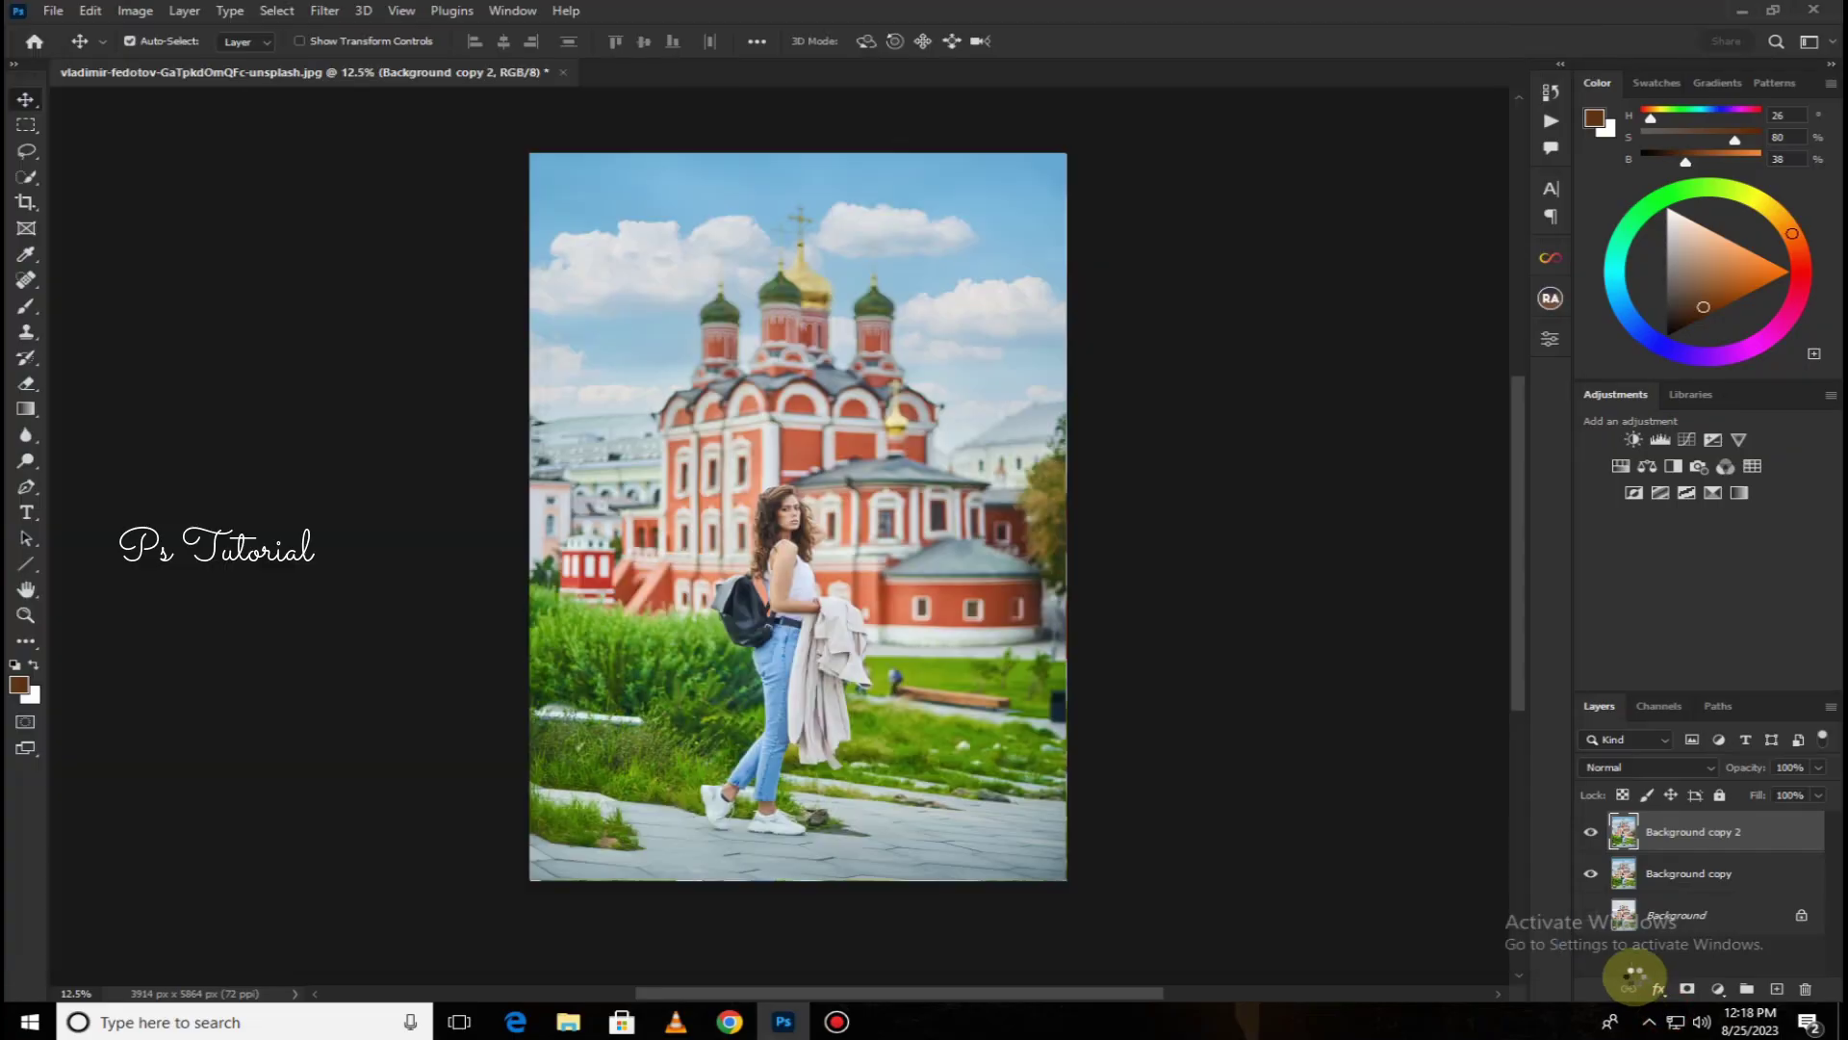
Add a layer mask and paint the blue boost out beside the church with a large brush
{"action": "left_click", "coordinate": [1686, 990]}
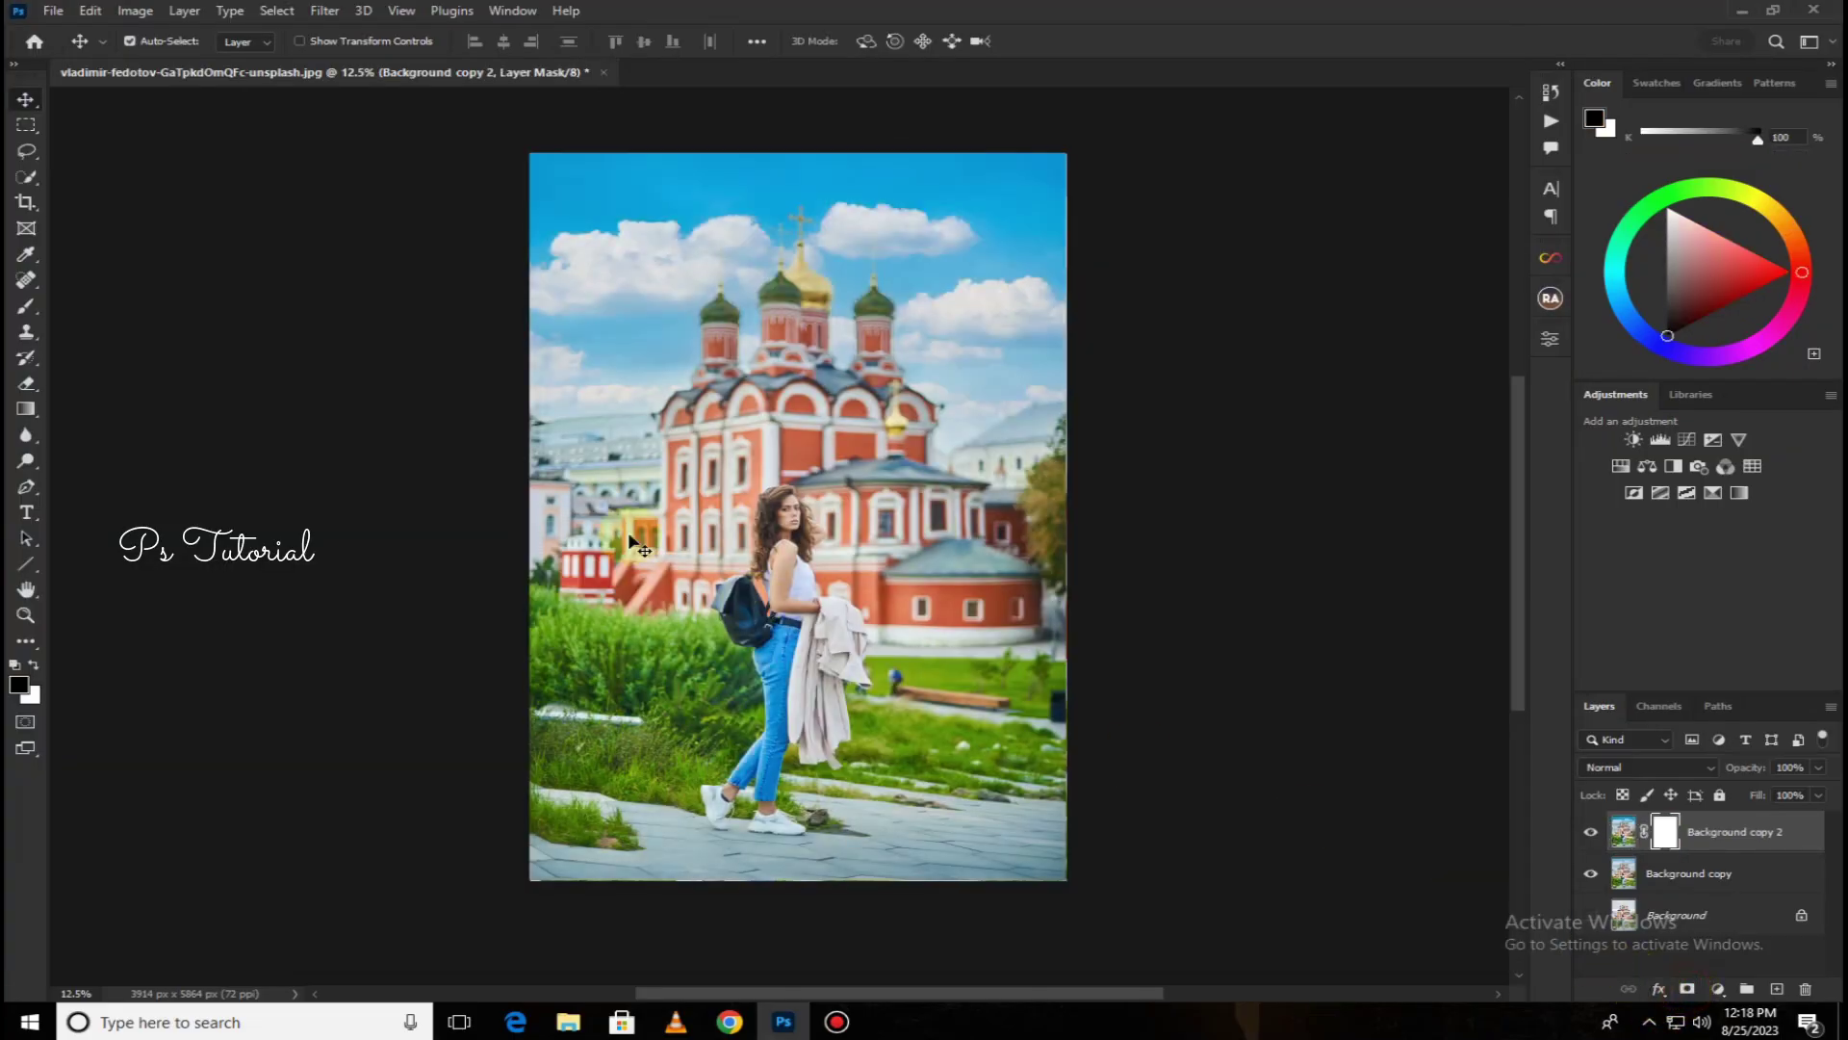
{"action": "left_click", "coordinate": [24, 313]}
{"action": "key", "text": "bracketright"}
{"action": "key", "text": "bracketright"}
{"action": "key", "text": "bracketright"}
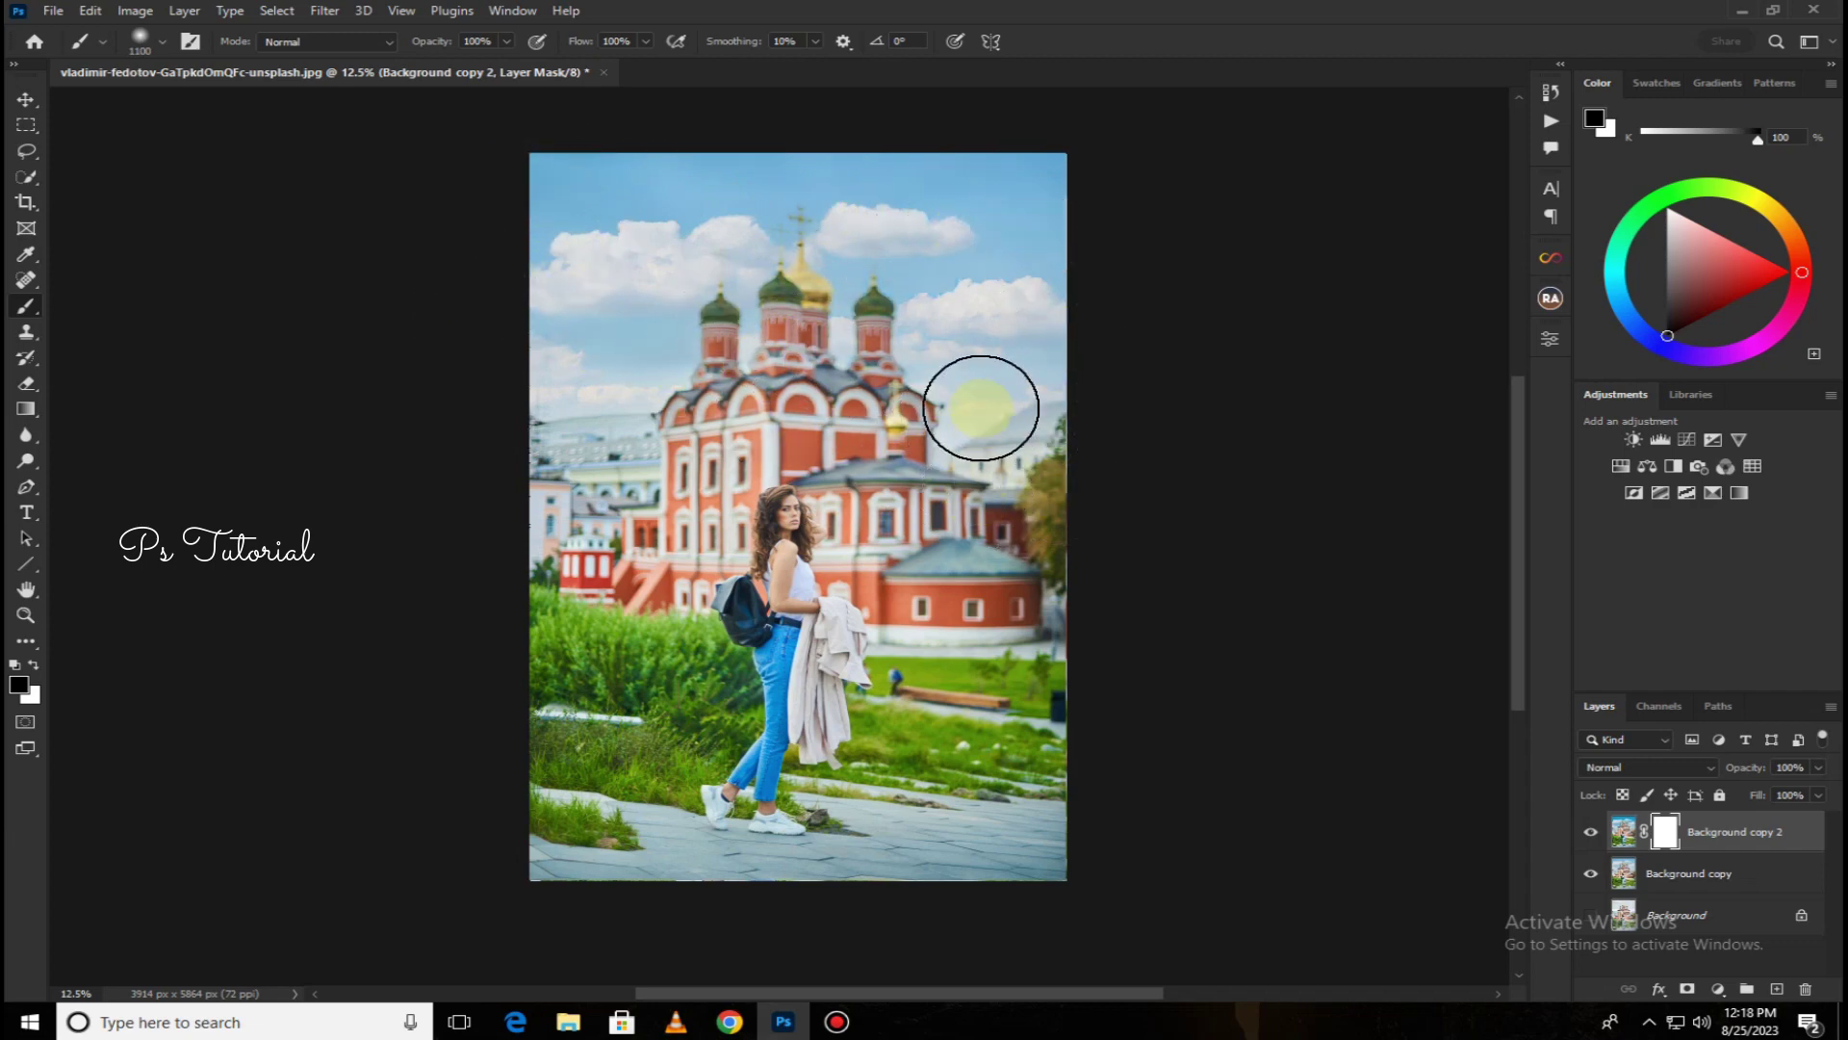
{"action": "left_click", "coordinate": [613, 595]}
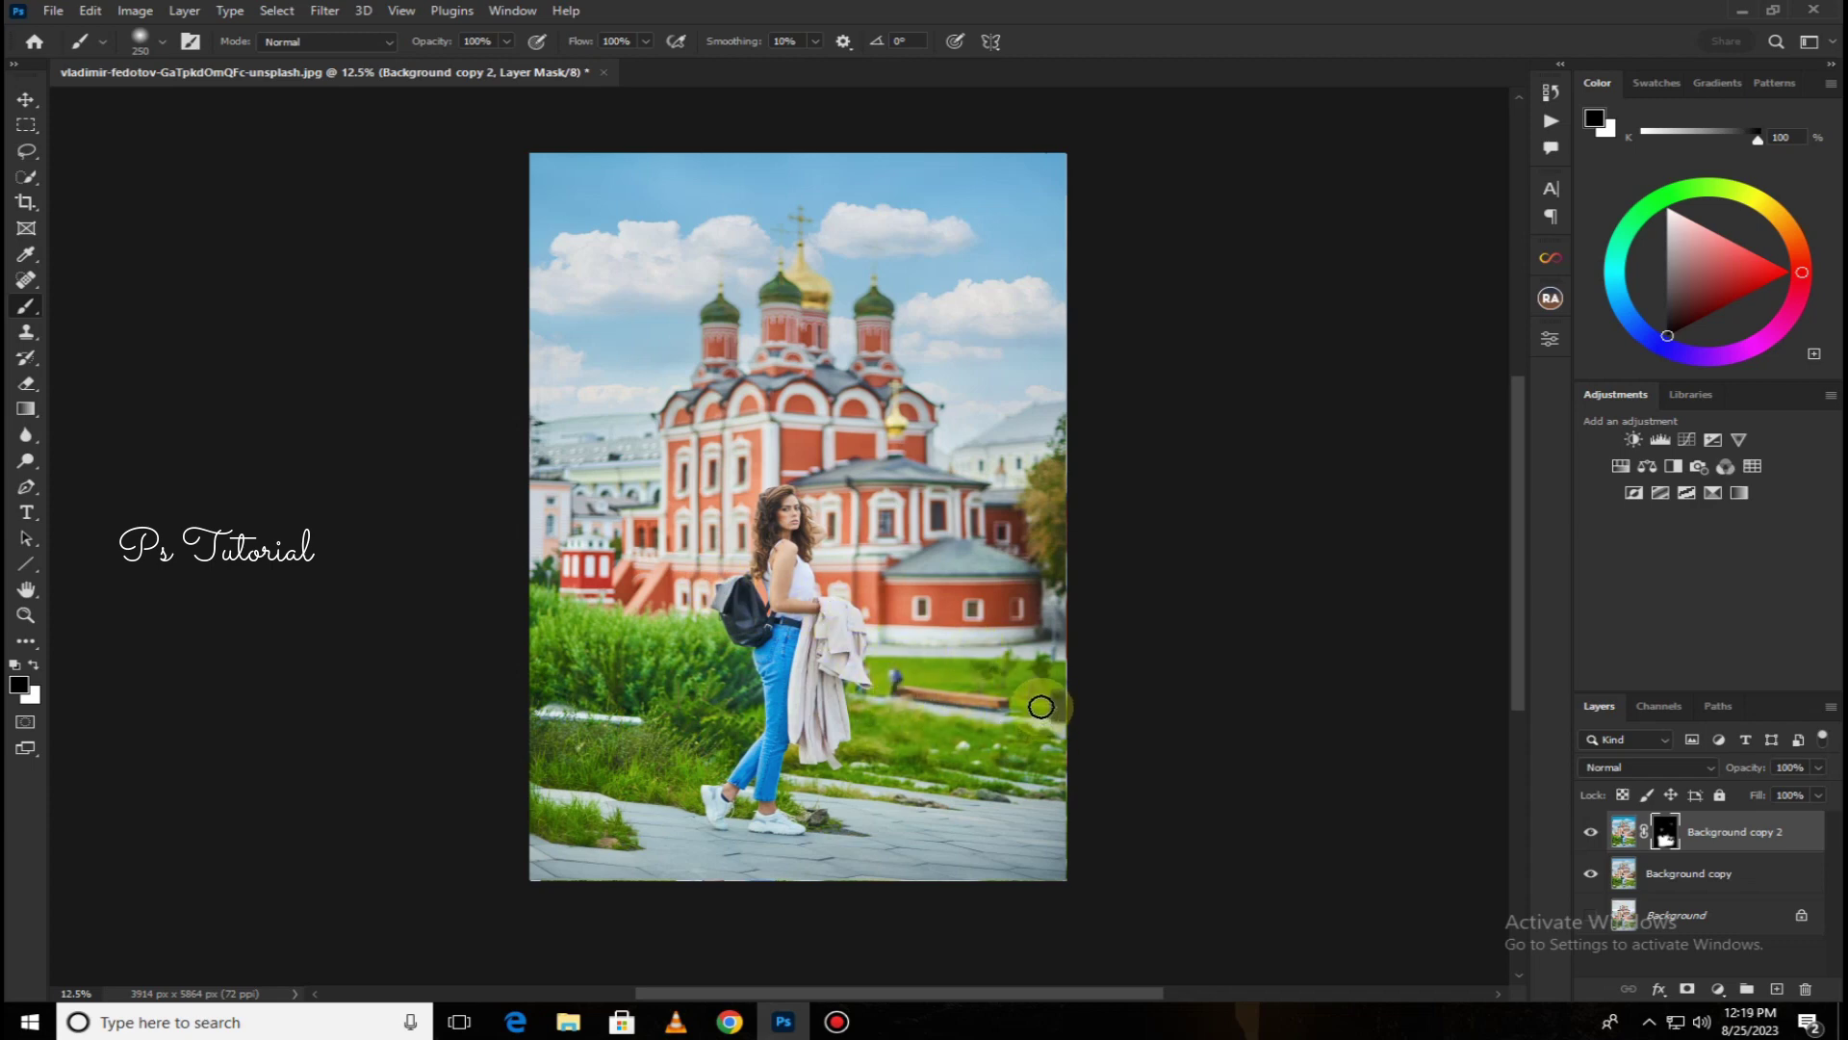
{"action": "key", "text": "bracketright"}
{"action": "key", "text": "bracketright"}
{"action": "key", "text": "bracketright"}
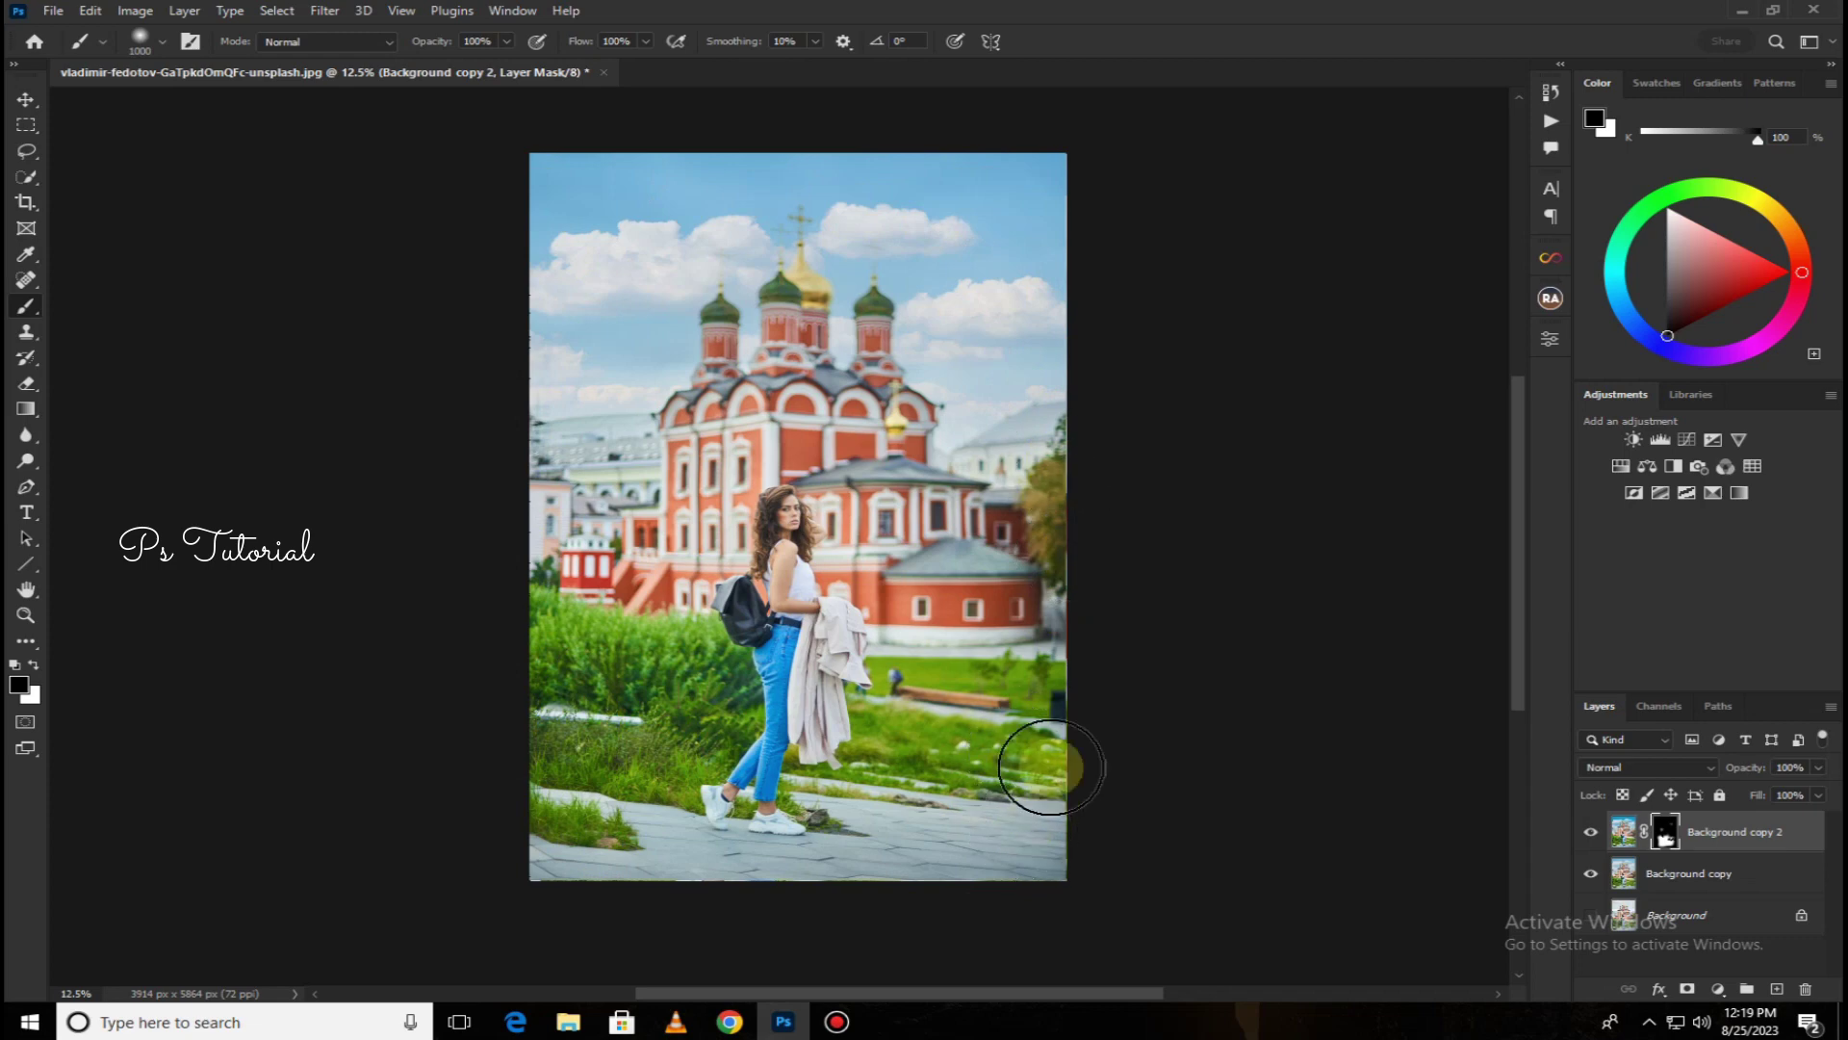
Merge the masked layer down and duplicate Background copy 2 as Background copy 3
{"action": "right_click", "coordinate": [1774, 828]}
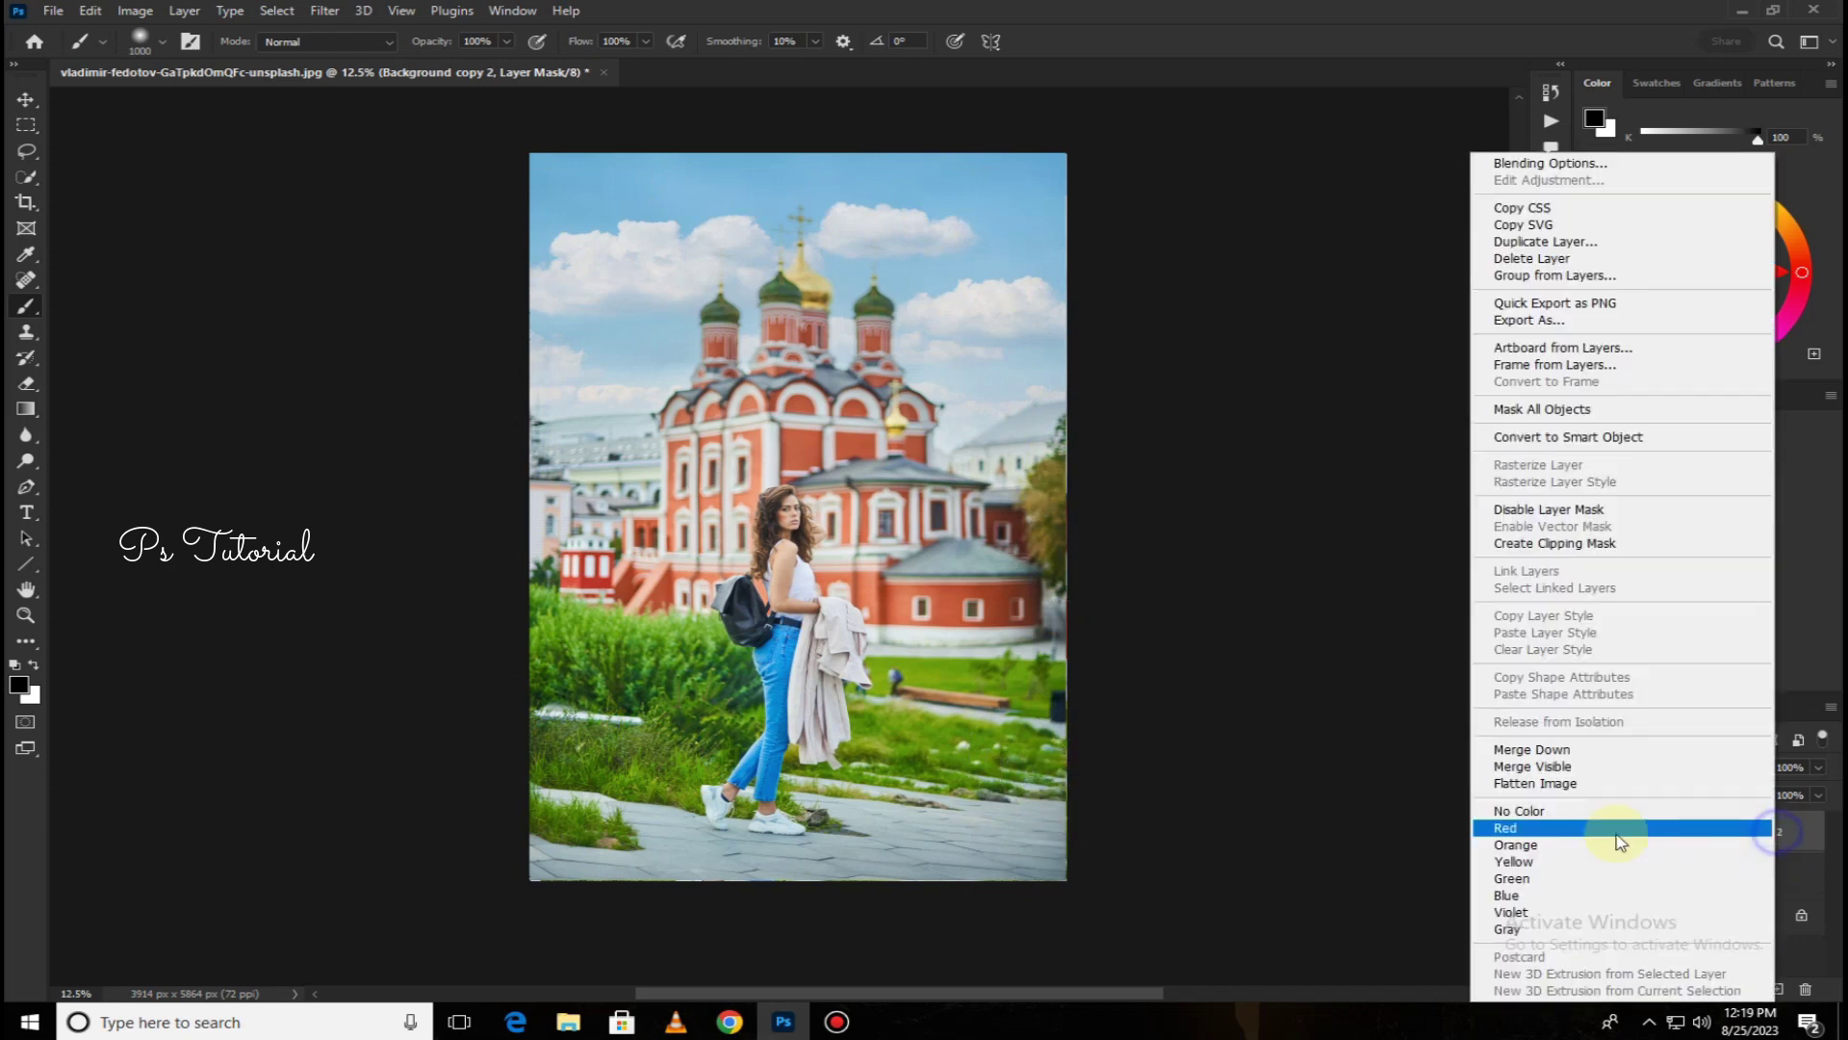
{"action": "left_click", "coordinate": [1567, 751]}
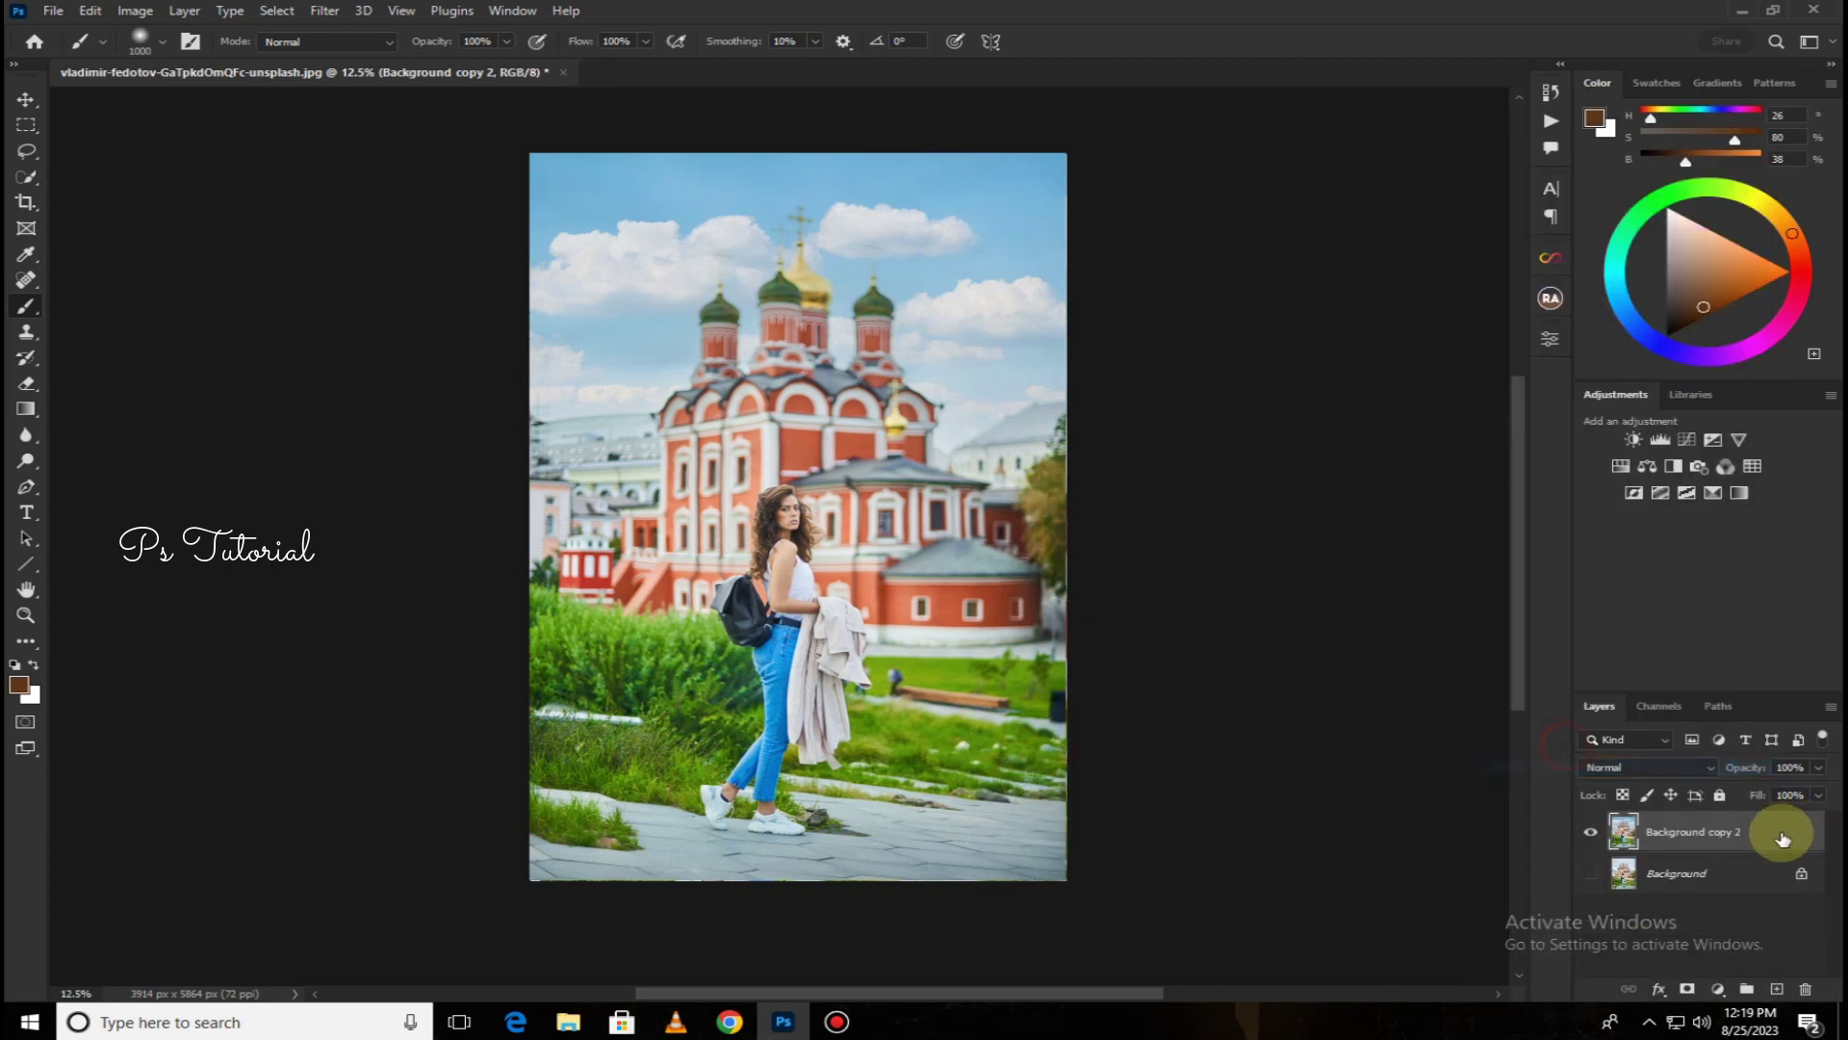
{"action": "left_click_drag", "start_coordinate": [1774, 835], "coordinate": [1777, 988]}
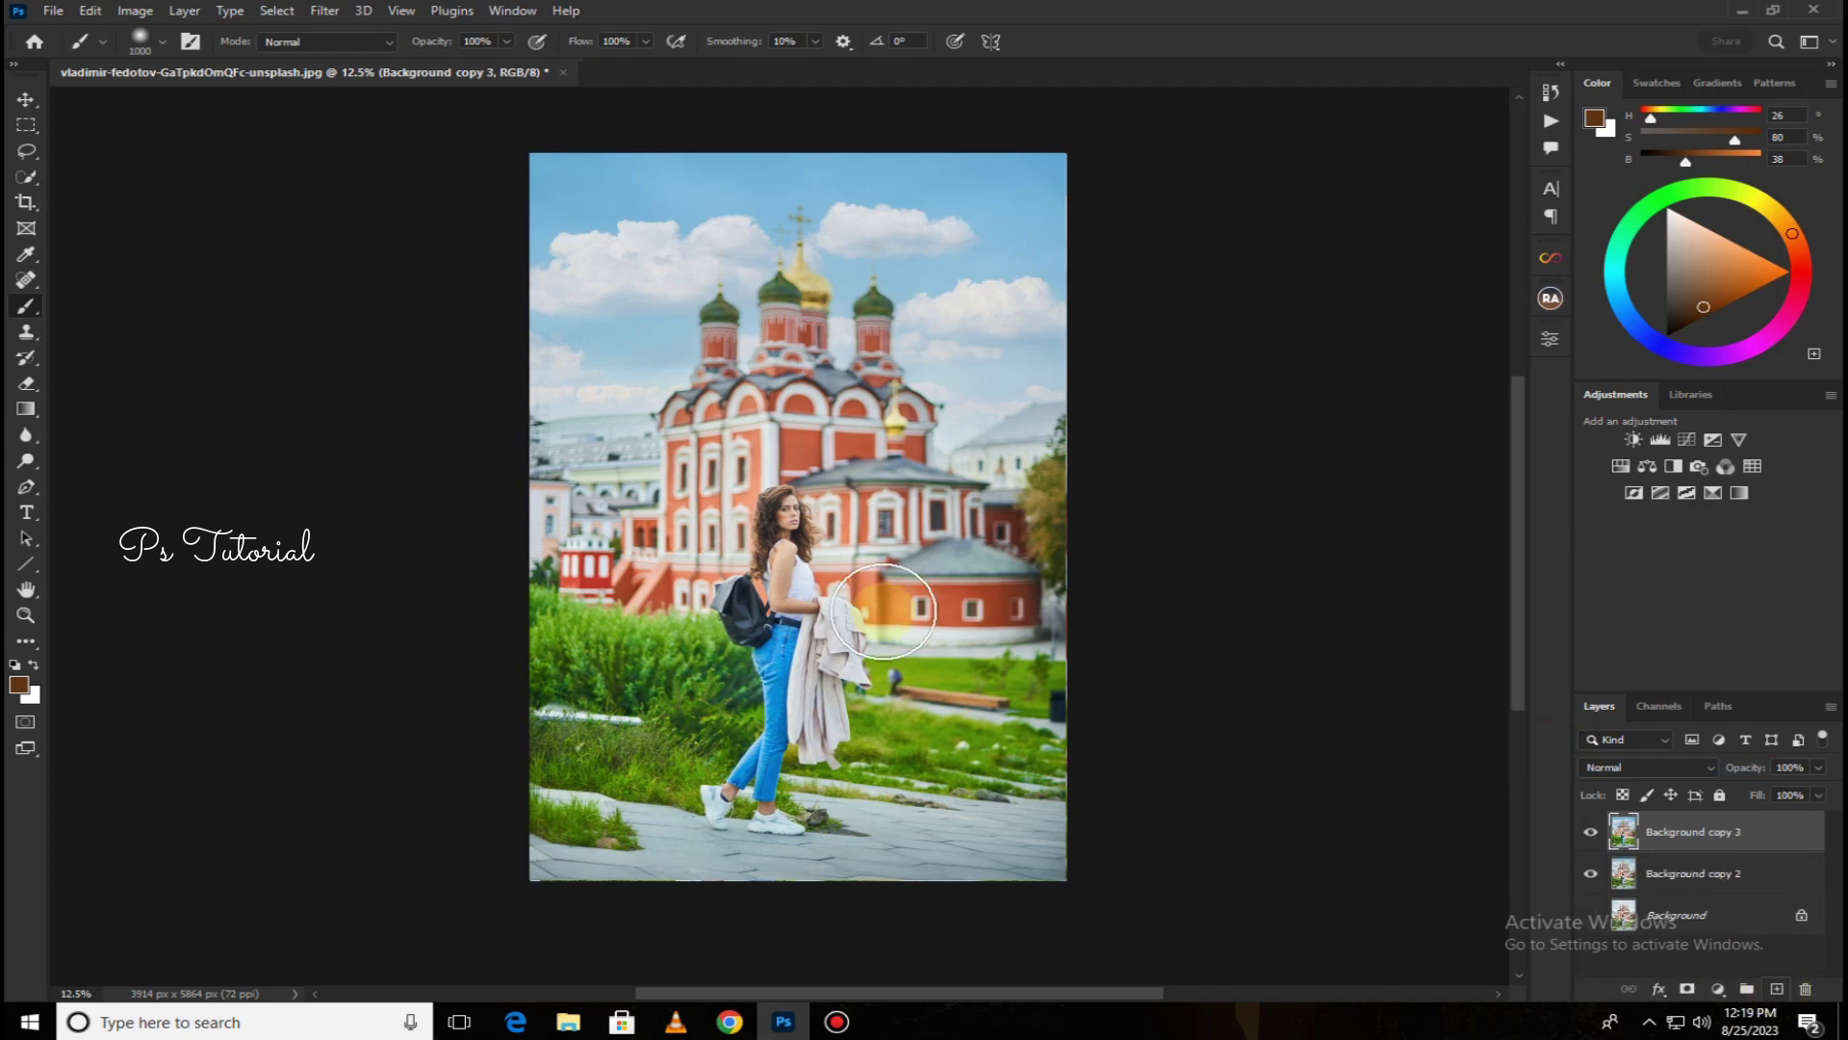
Set the Camera Raw Color Mixer blue hue to -29 on Background copy 3
{"action": "left_click", "coordinate": [324, 11]}
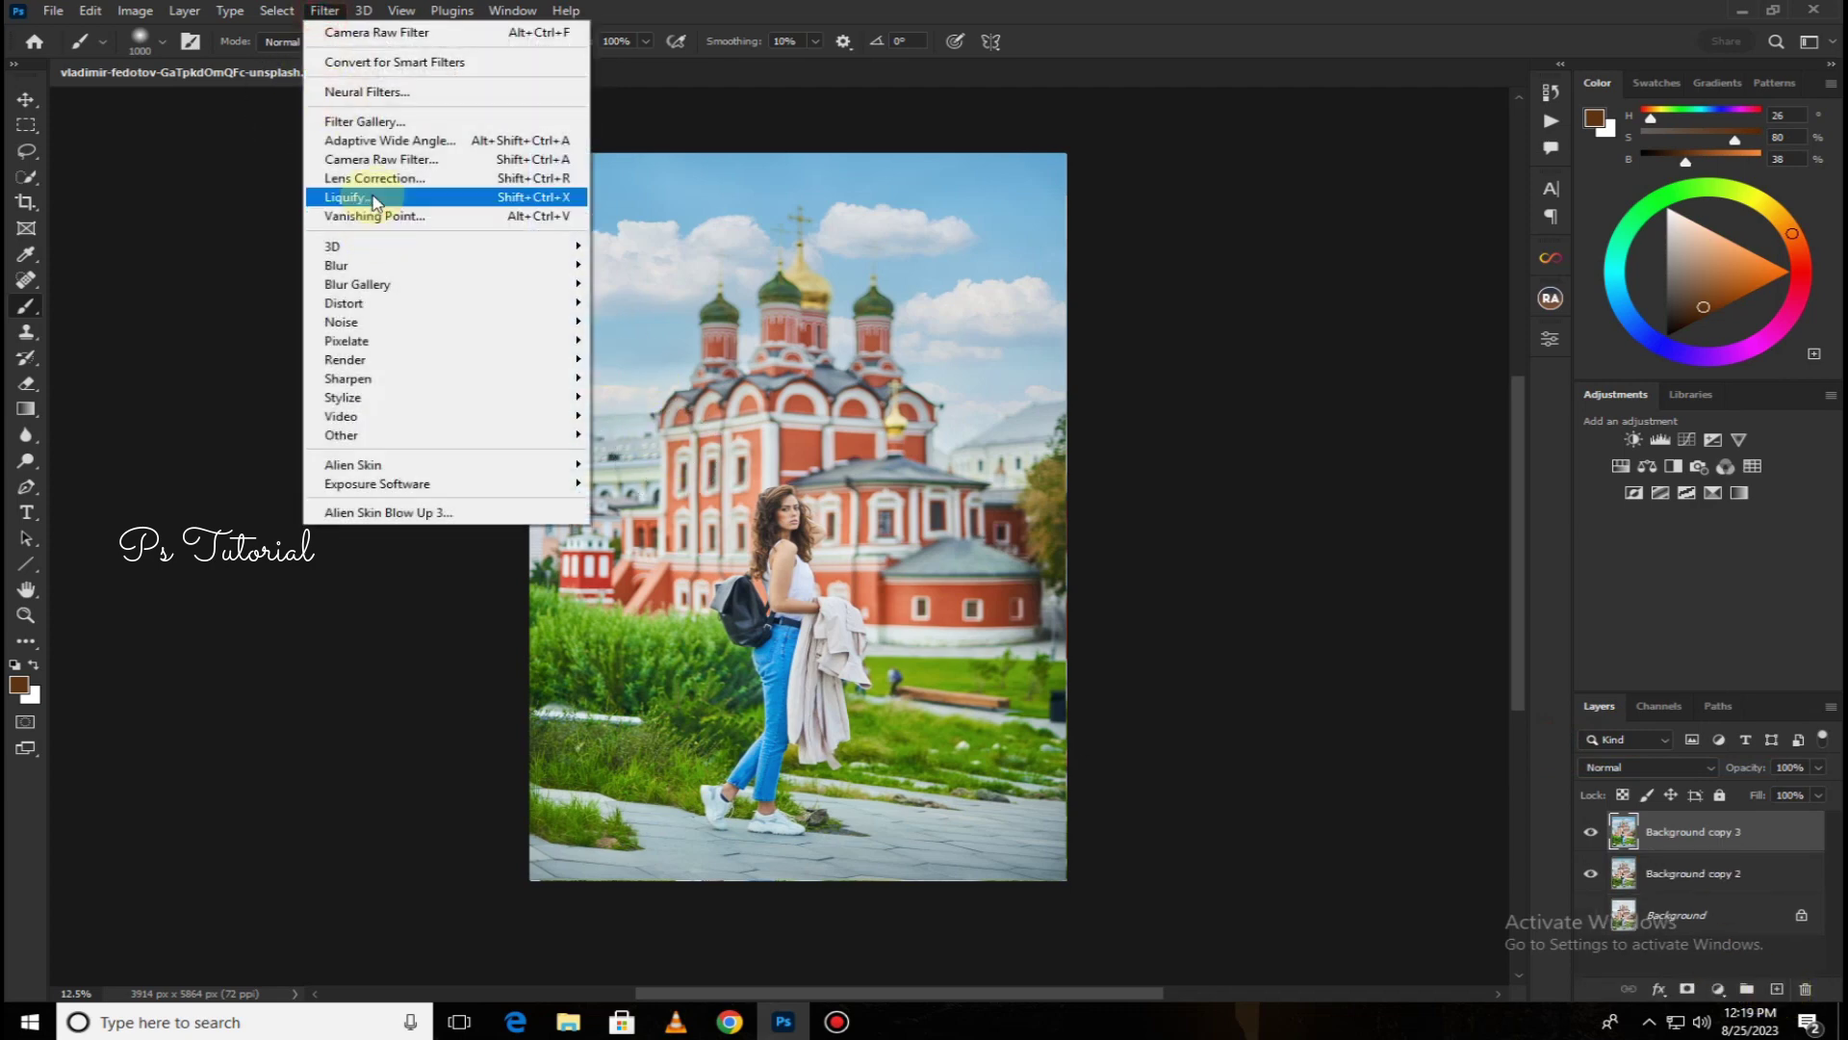
{"action": "left_click", "coordinate": [377, 172]}
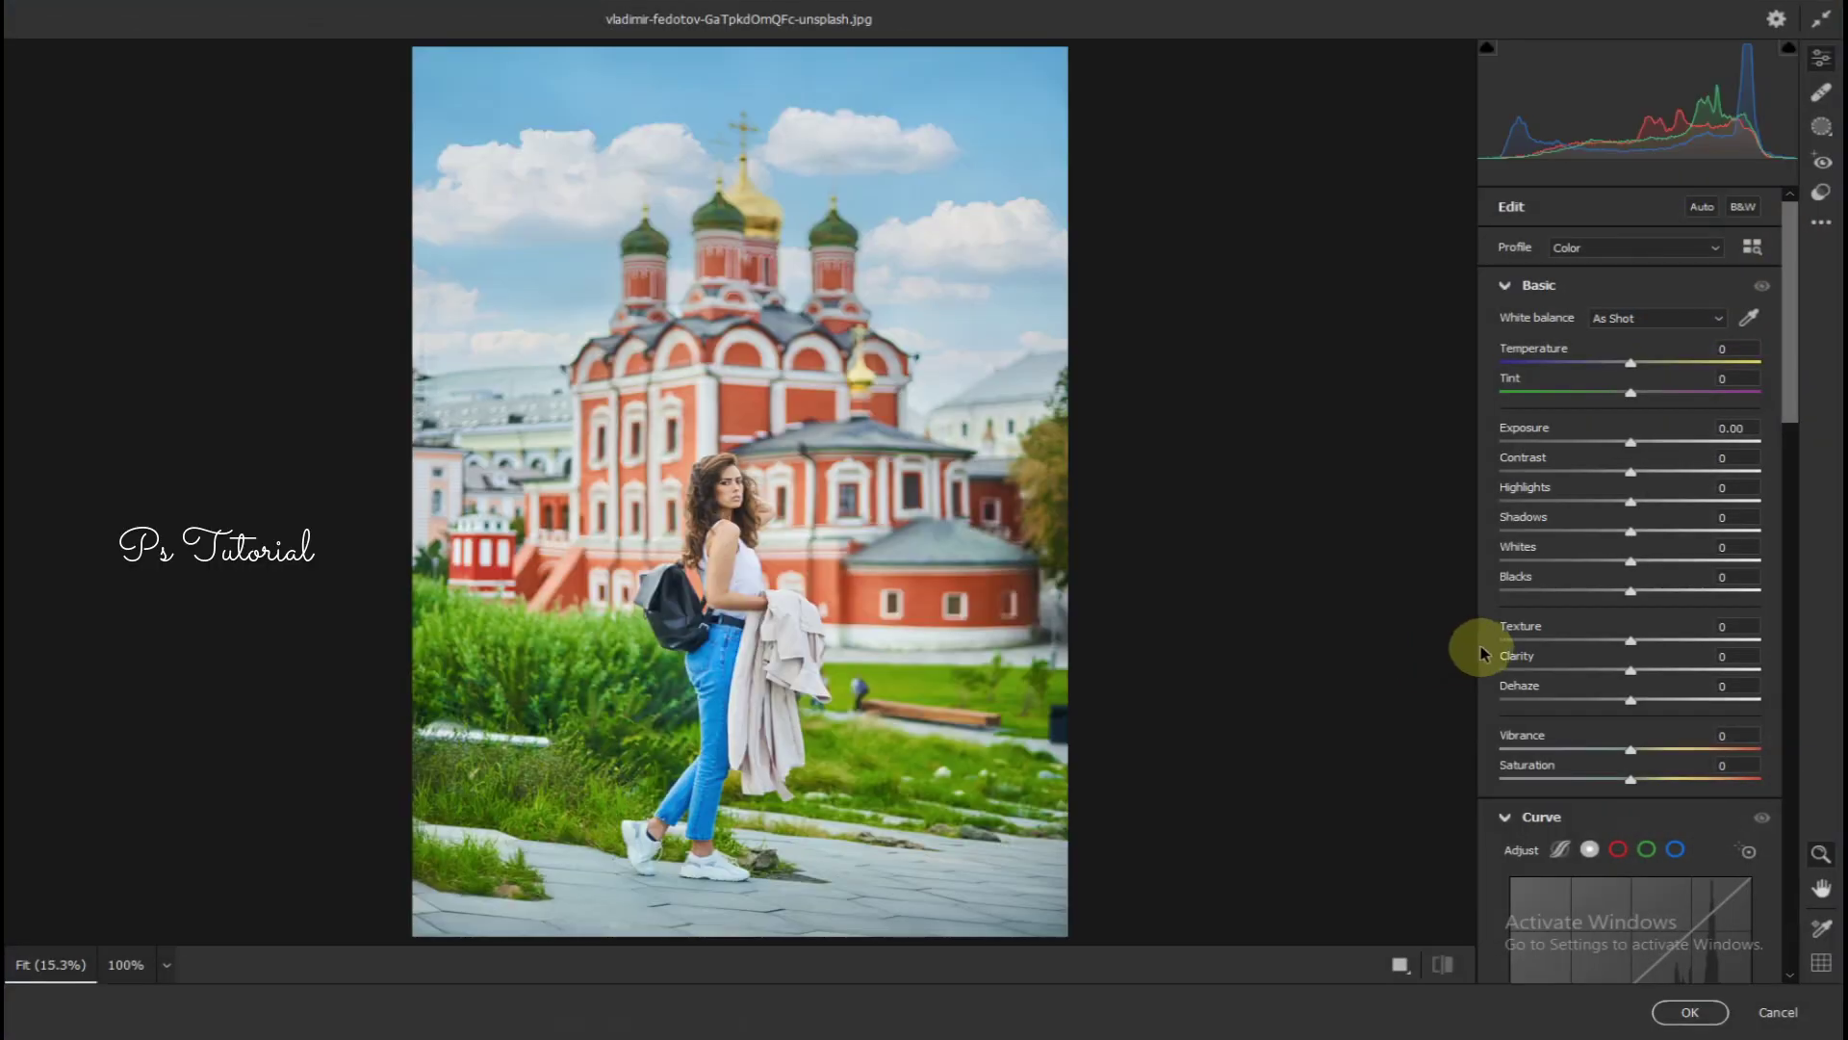
{"action": "scroll", "coordinate": [1671, 693], "scroll_direction": "down", "scroll_amount": 5}
{"action": "scroll", "coordinate": [1636, 691], "scroll_direction": "down", "scroll_amount": 5}
{"action": "scroll", "coordinate": [1627, 691], "scroll_direction": "down", "scroll_amount": 2}
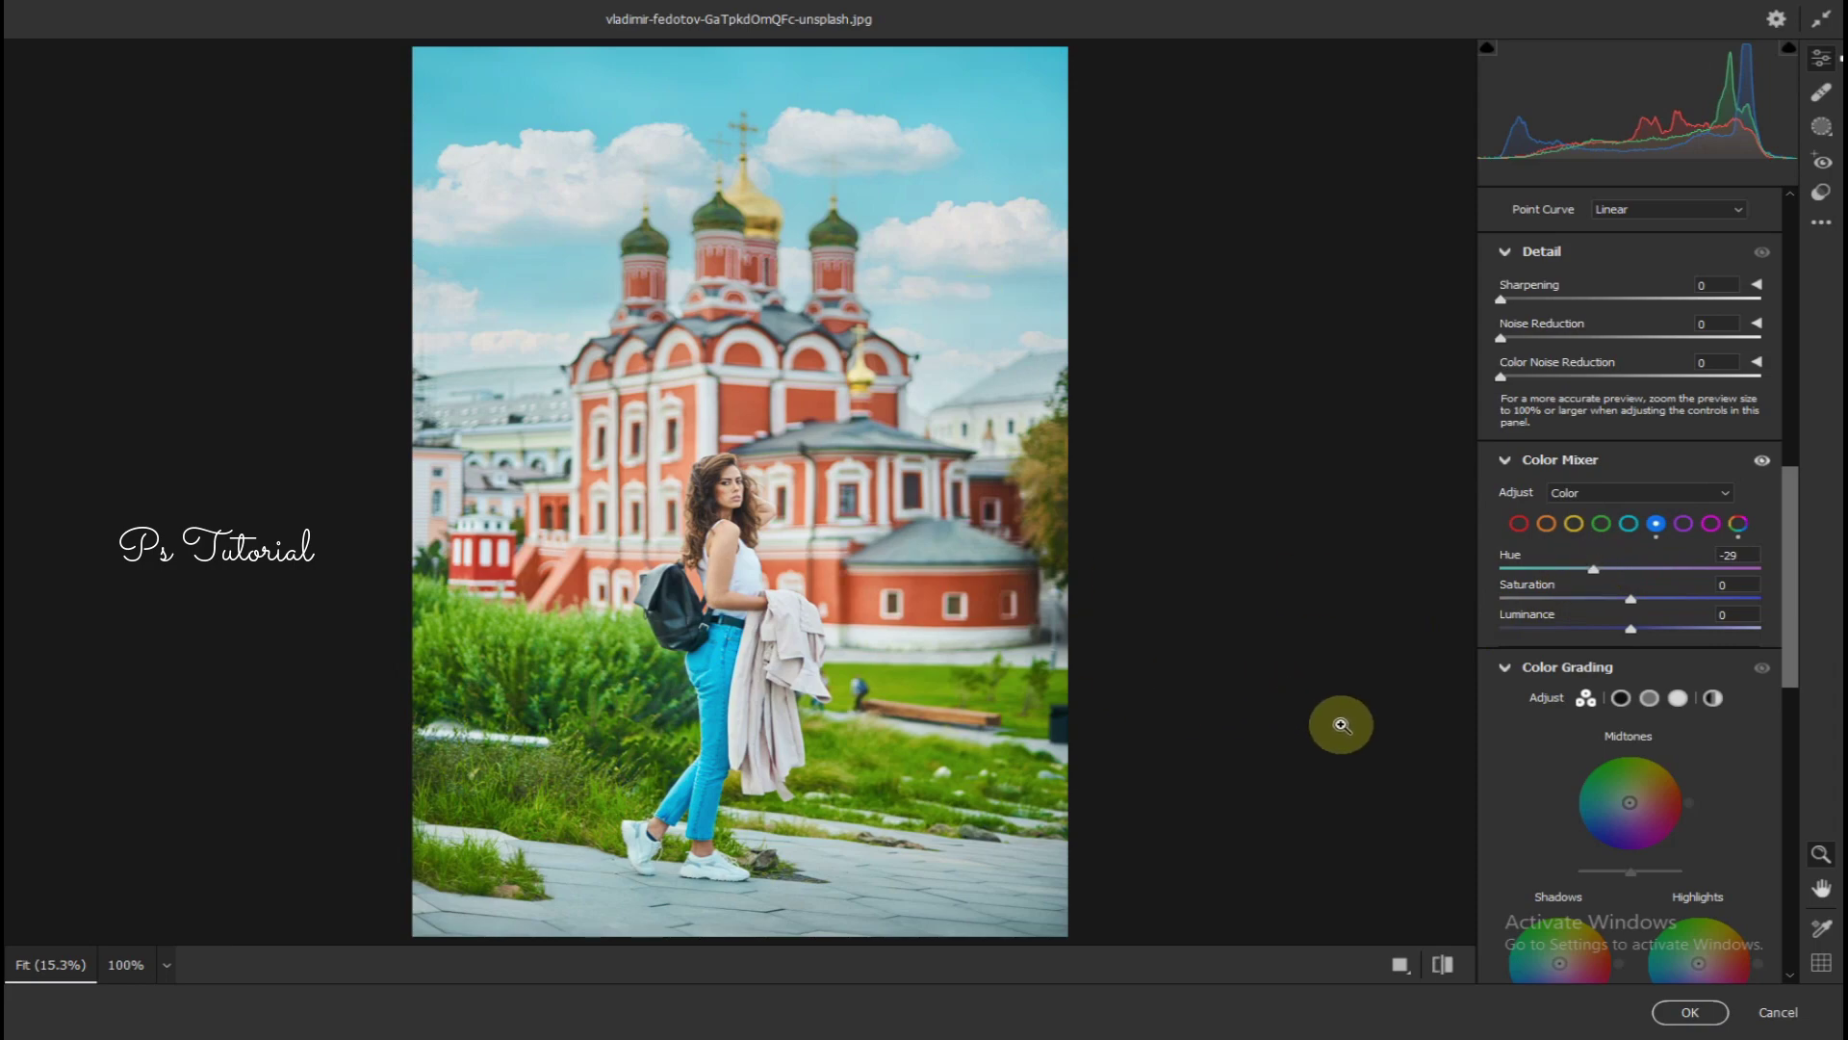
{"action": "left_click", "coordinate": [1689, 1010]}
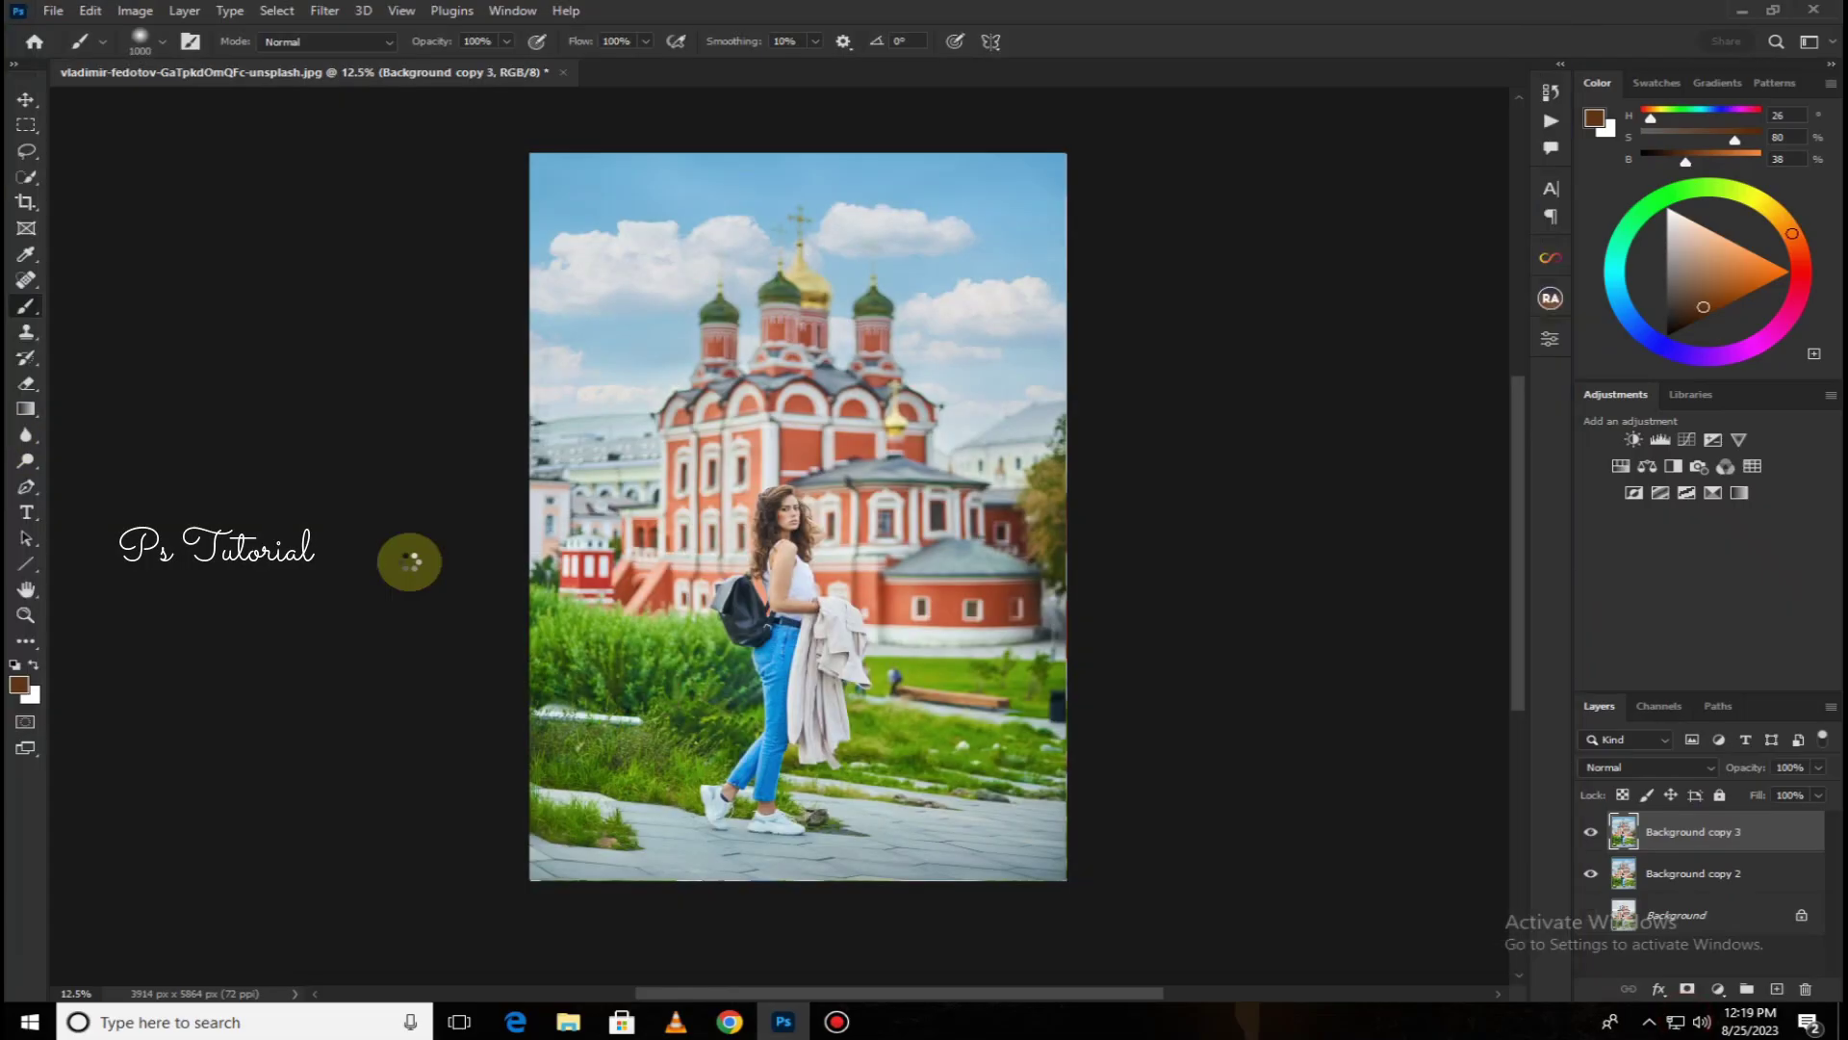
Mask the cyan grade off the church and woman by painting on a new layer mask
{"action": "left_click", "coordinate": [1690, 987]}
{"action": "key", "text": "bracketright"}
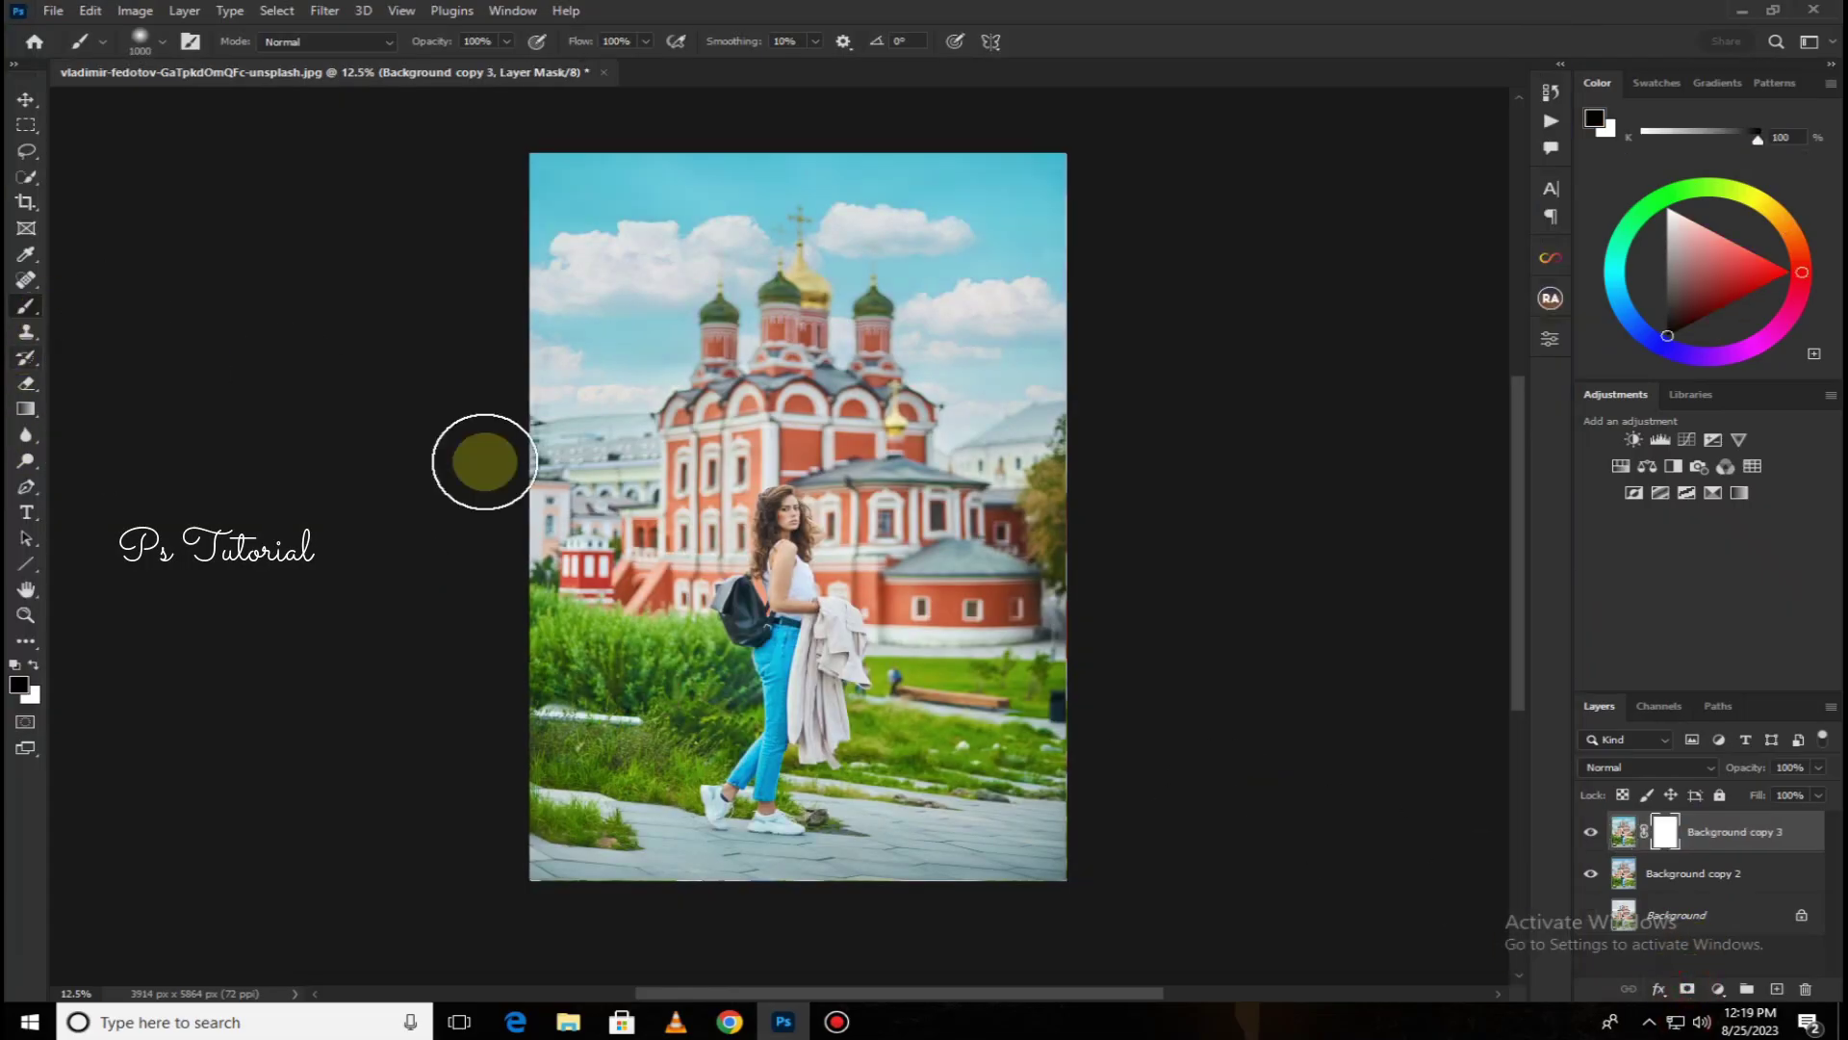
{"action": "key", "text": "bracketright"}
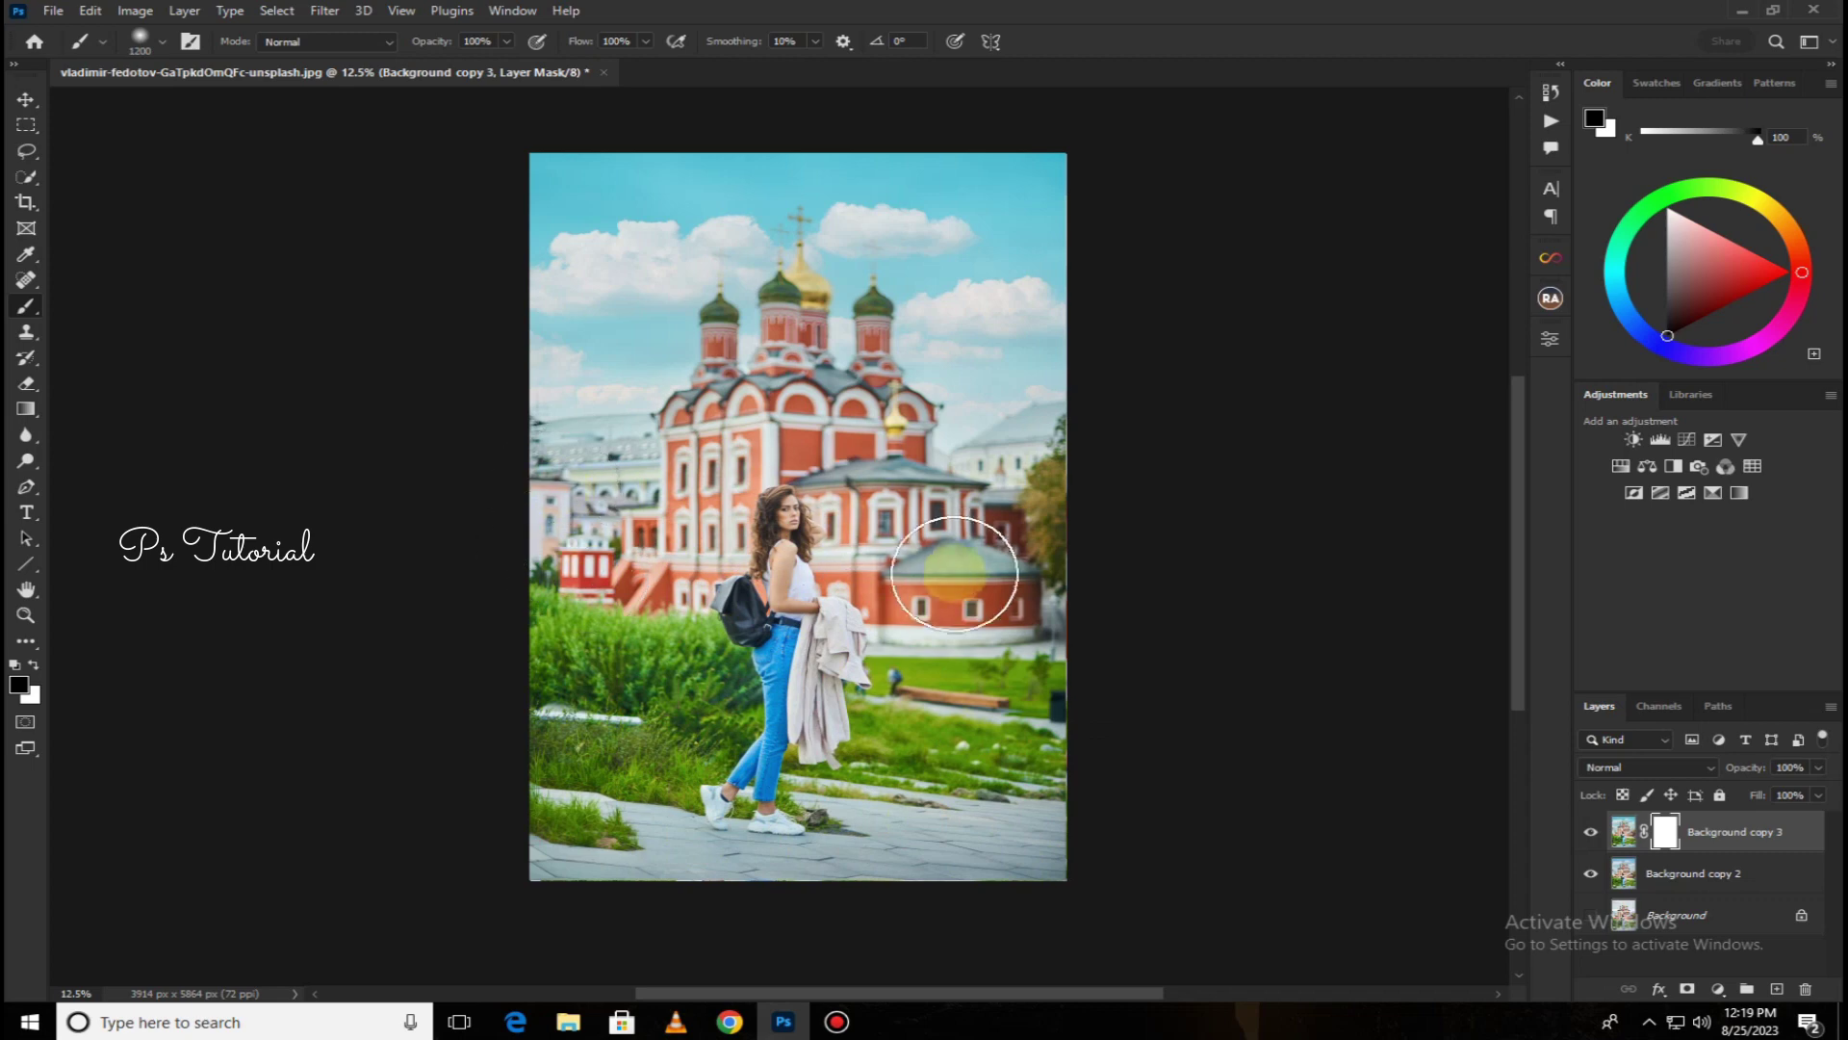
{"action": "left_click_drag", "start_coordinate": [1044, 483], "coordinate": [1049, 462]}
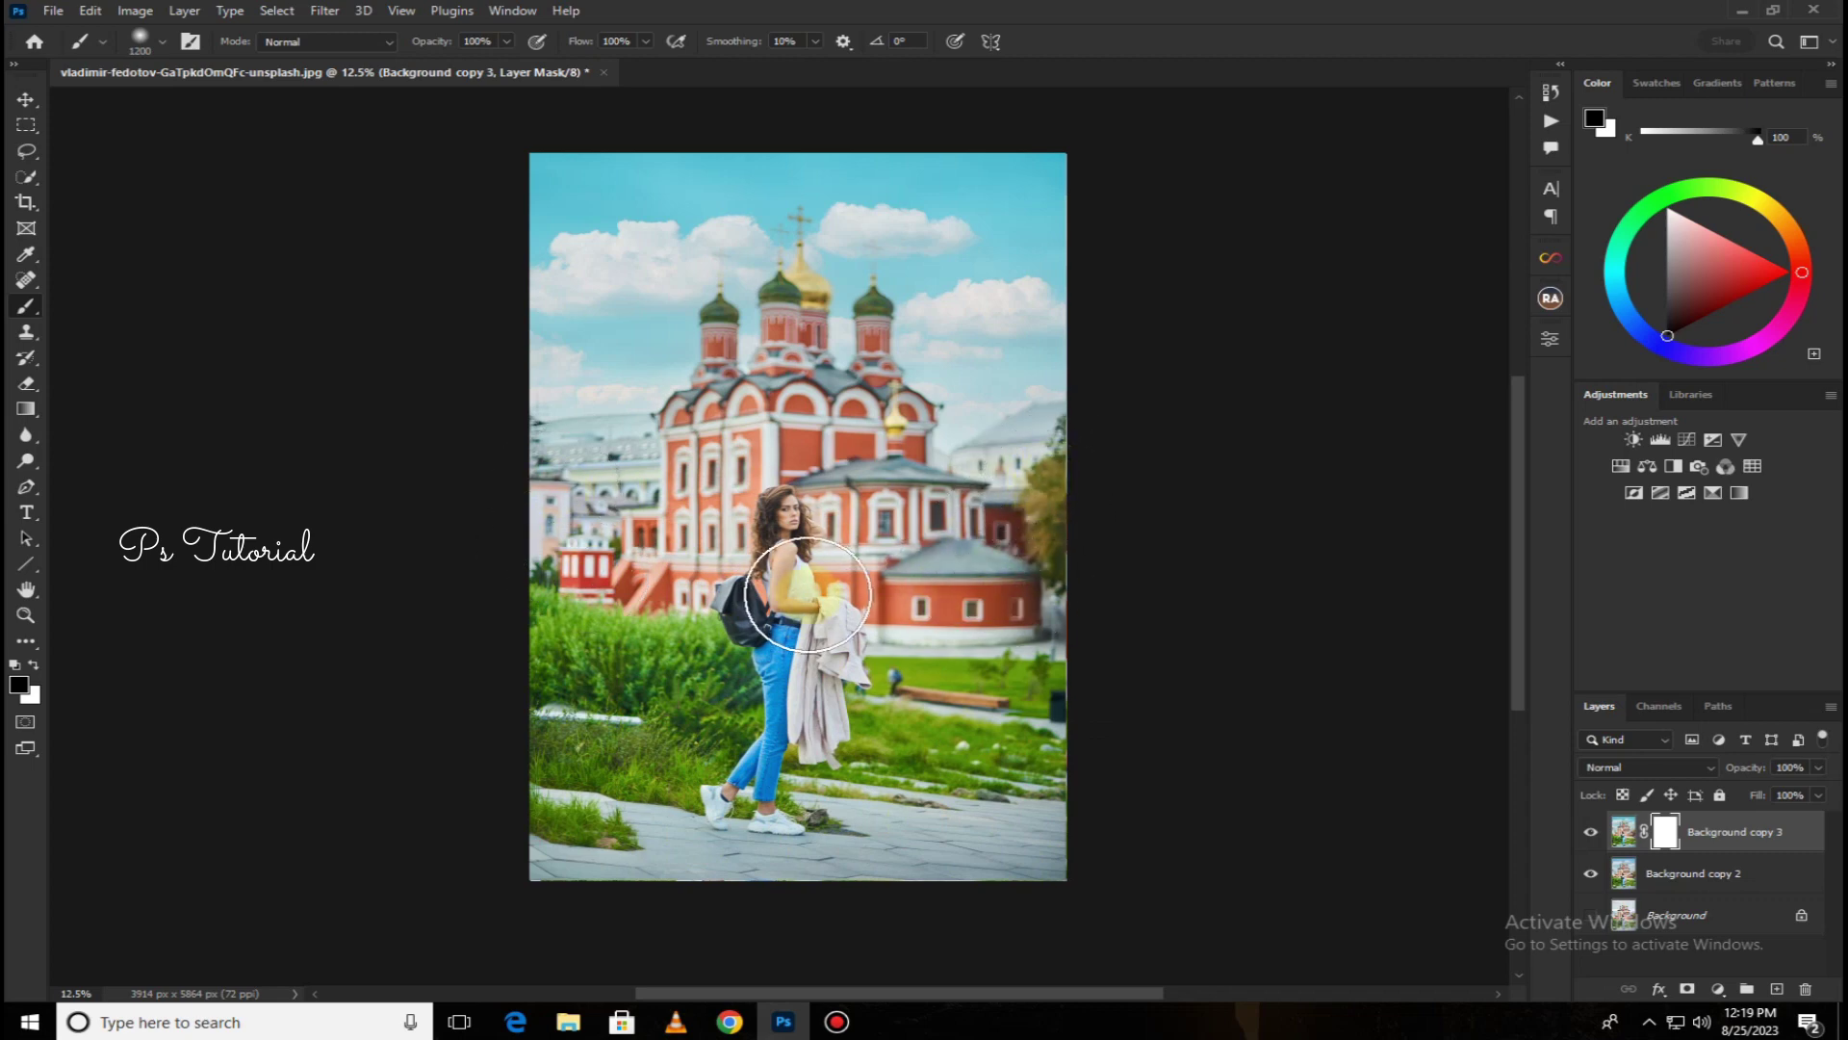
{"action": "key", "text": "bracketleft"}
{"action": "key", "text": "bracketleft"}
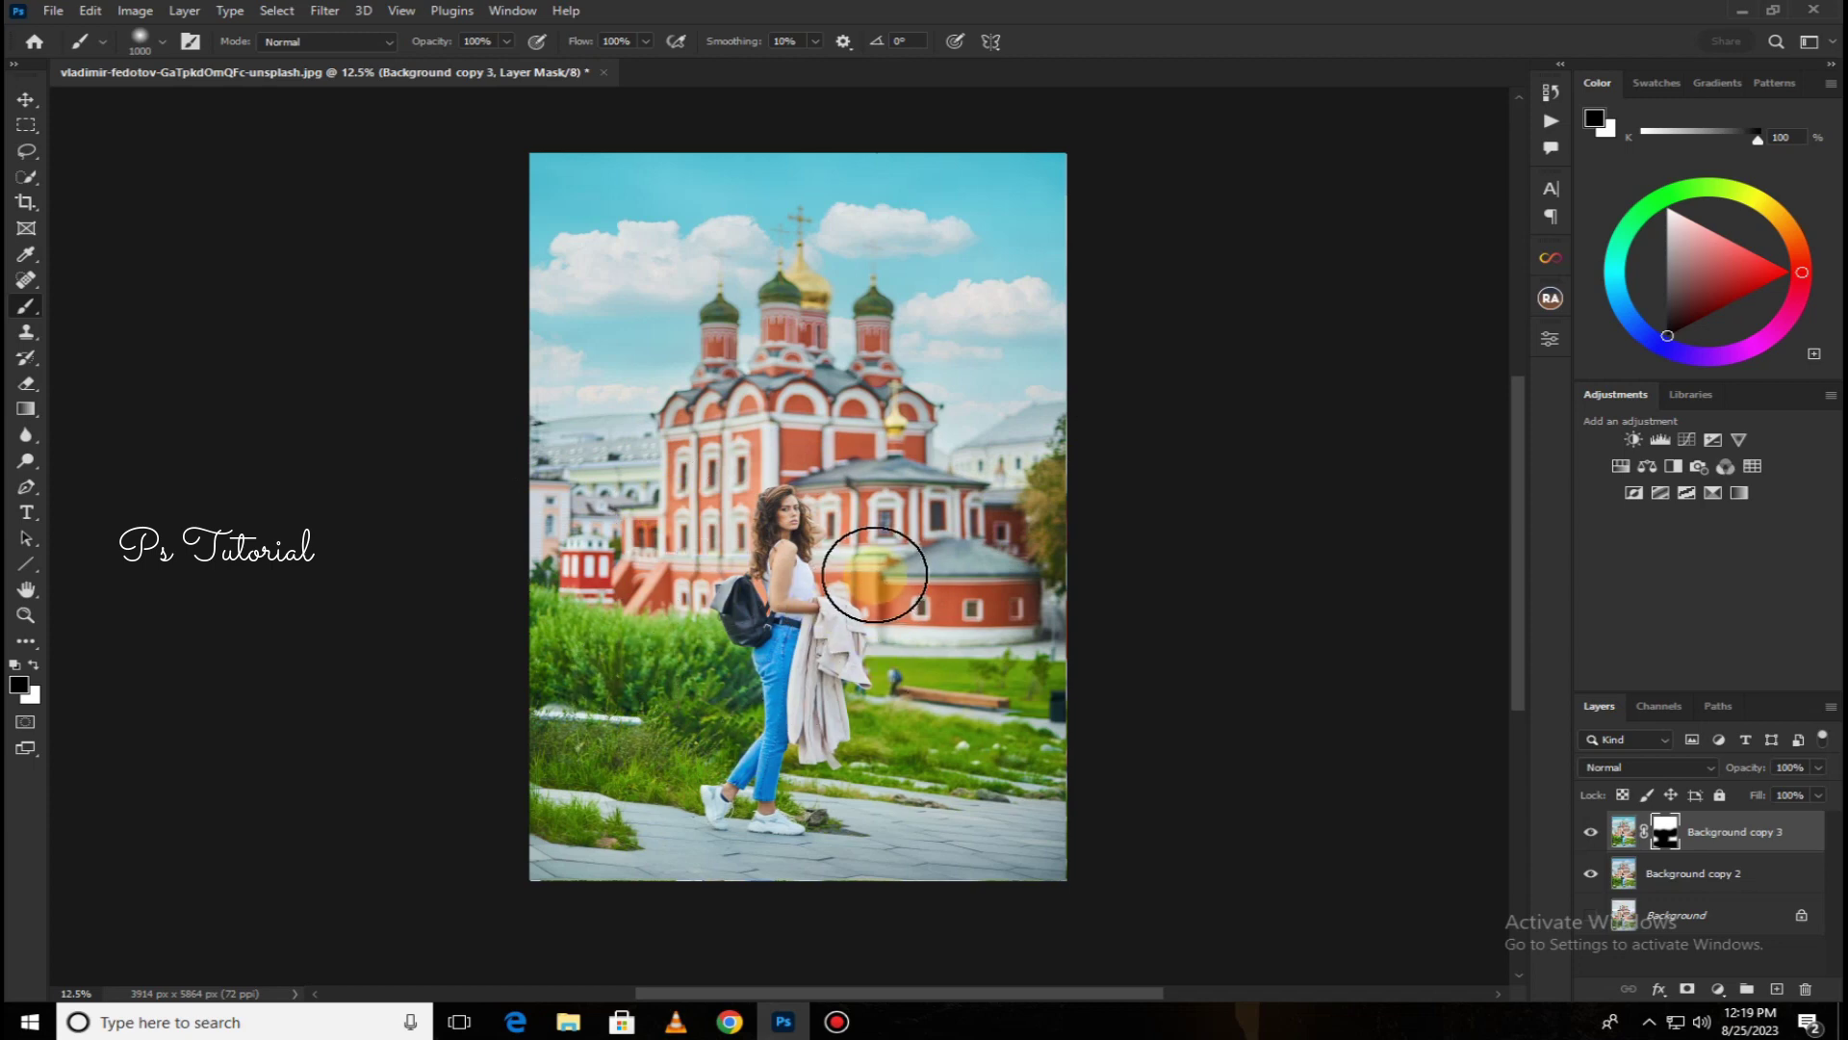
{"action": "key", "text": "bracketleft"}
{"action": "key", "text": "bracketleft"}
{"action": "key", "text": "bracketleft"}
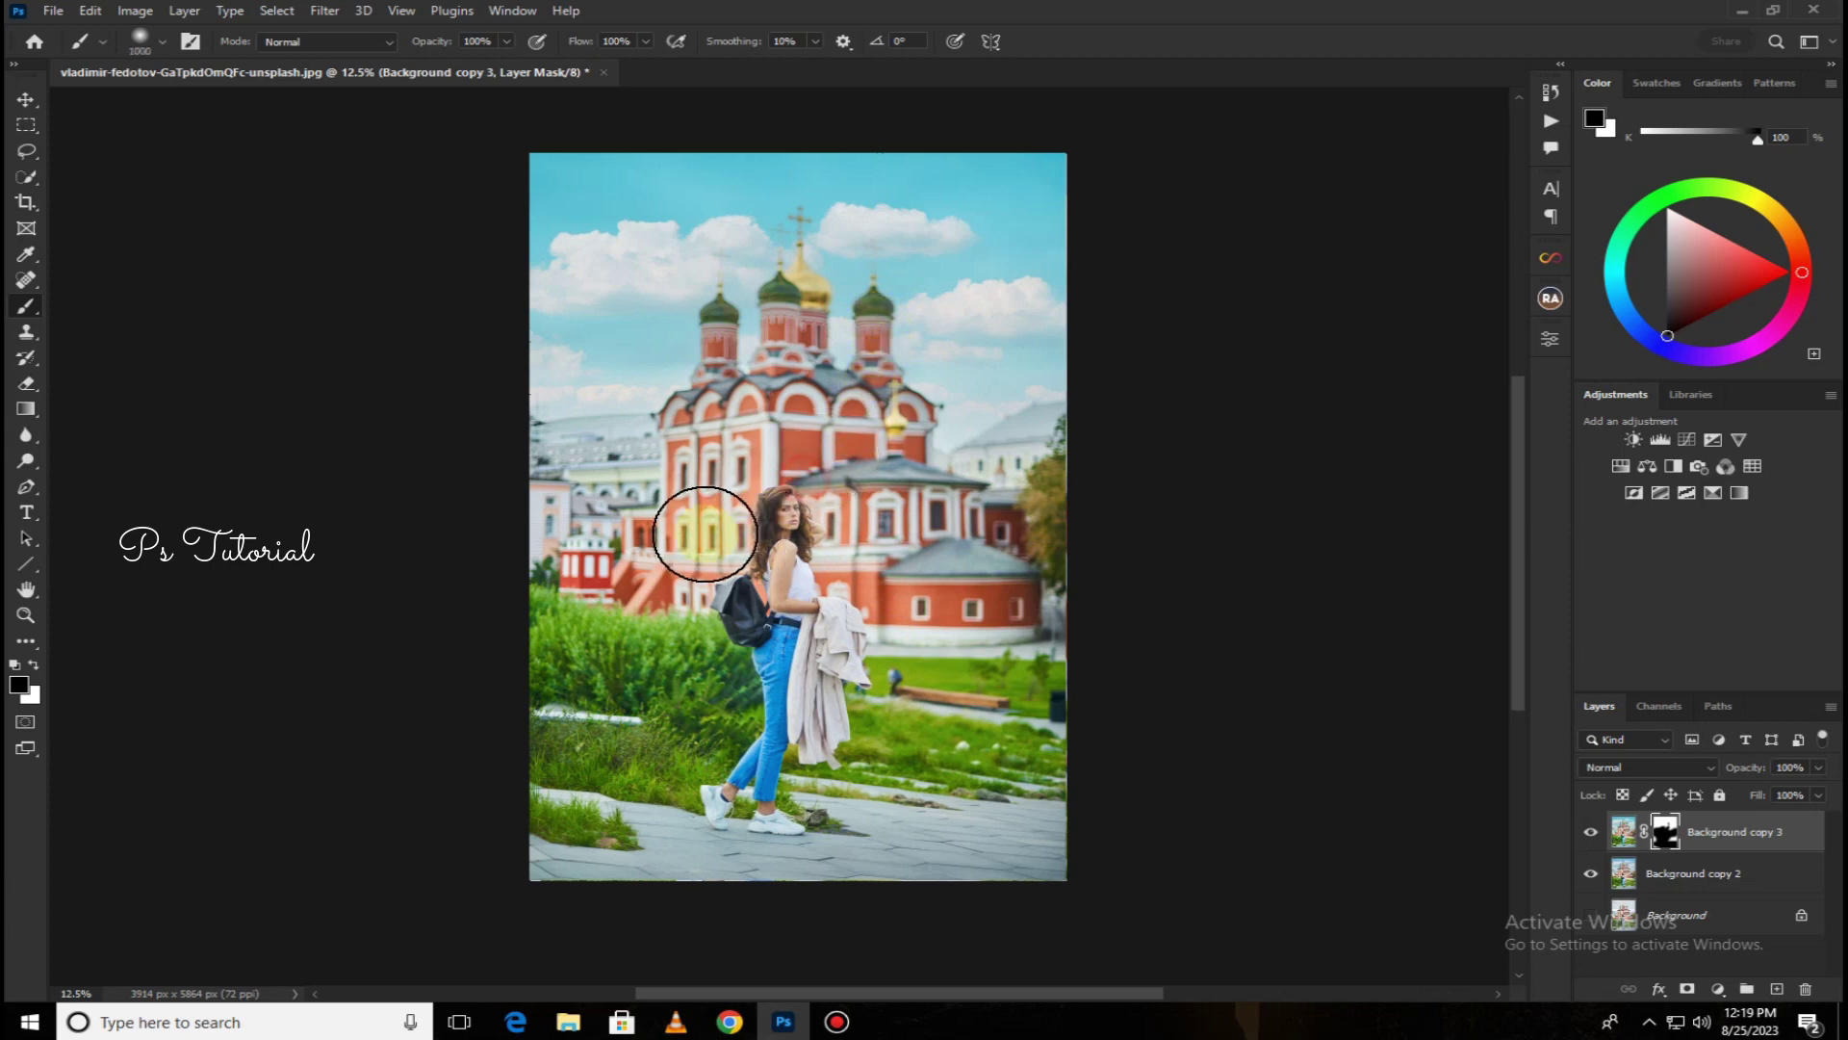
{"action": "key", "text": "bracketright"}
{"action": "key", "text": "bracketright"}
{"action": "key", "text": "bracketright"}
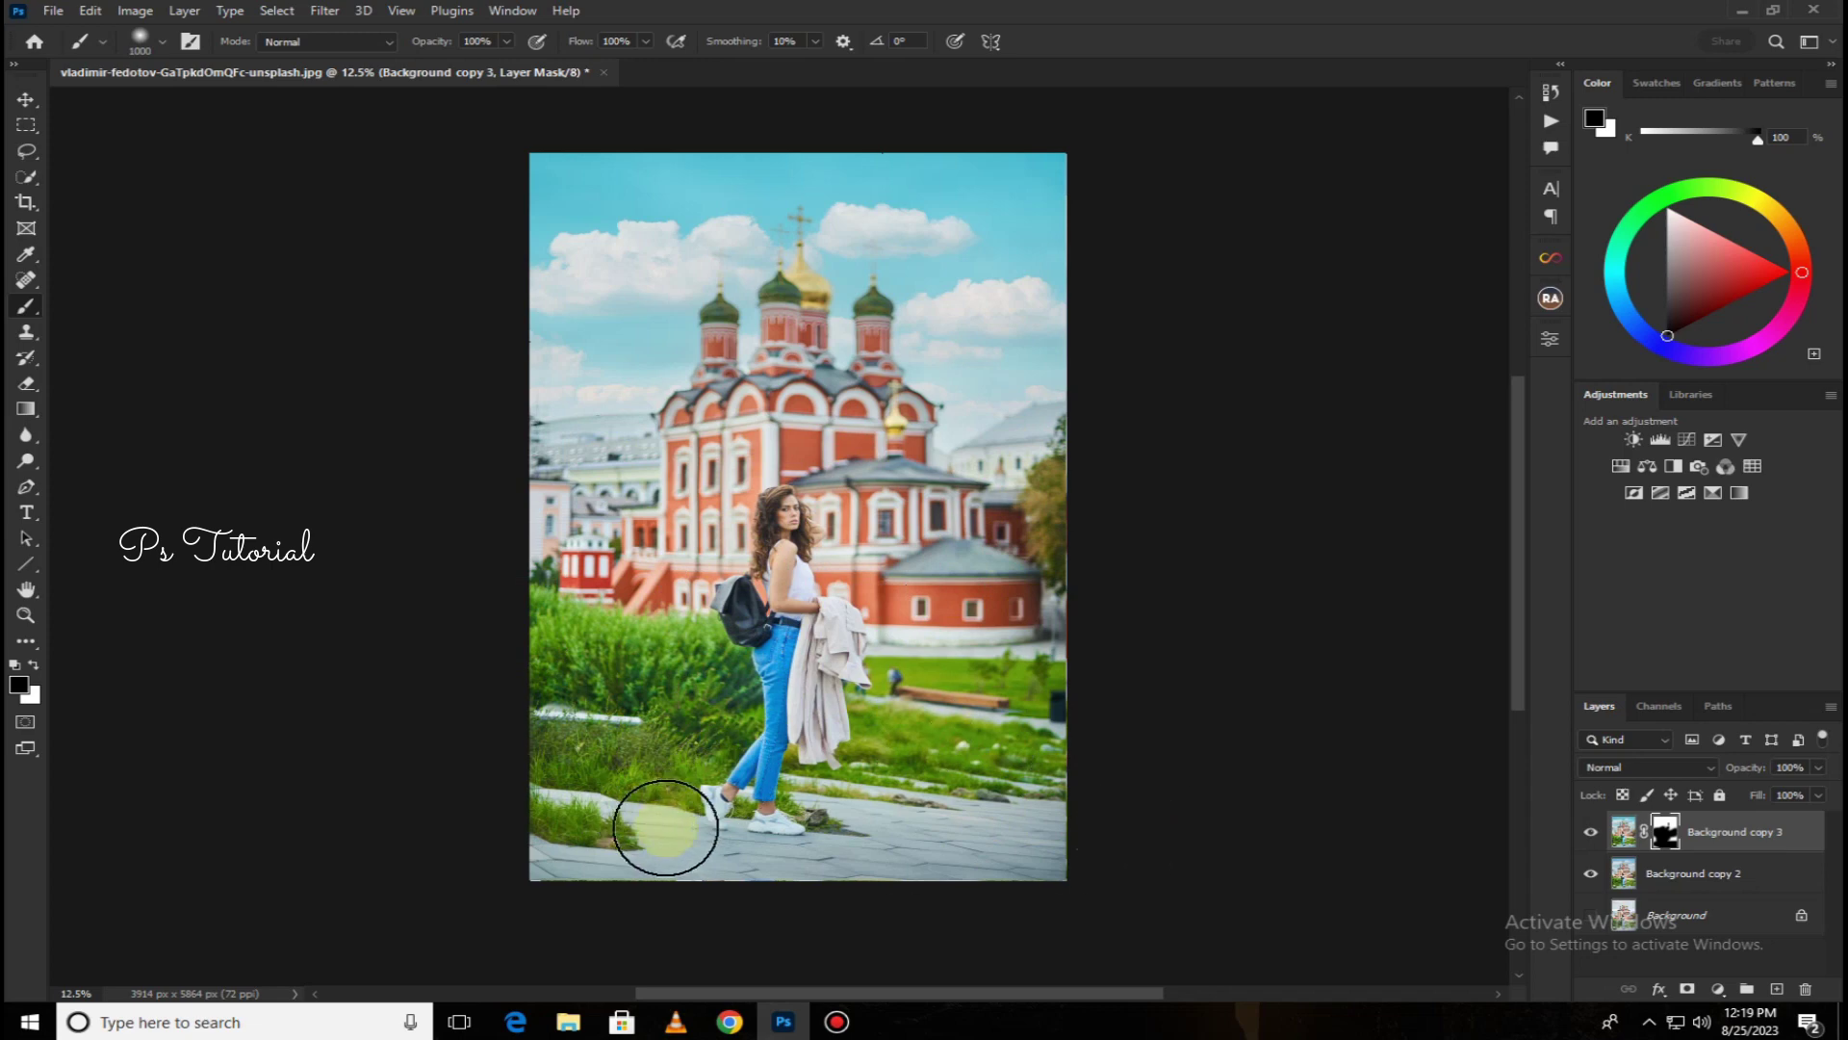
Merge the masked layer into Background copy 2 and duplicate the result
{"action": "left_click", "coordinate": [26, 100]}
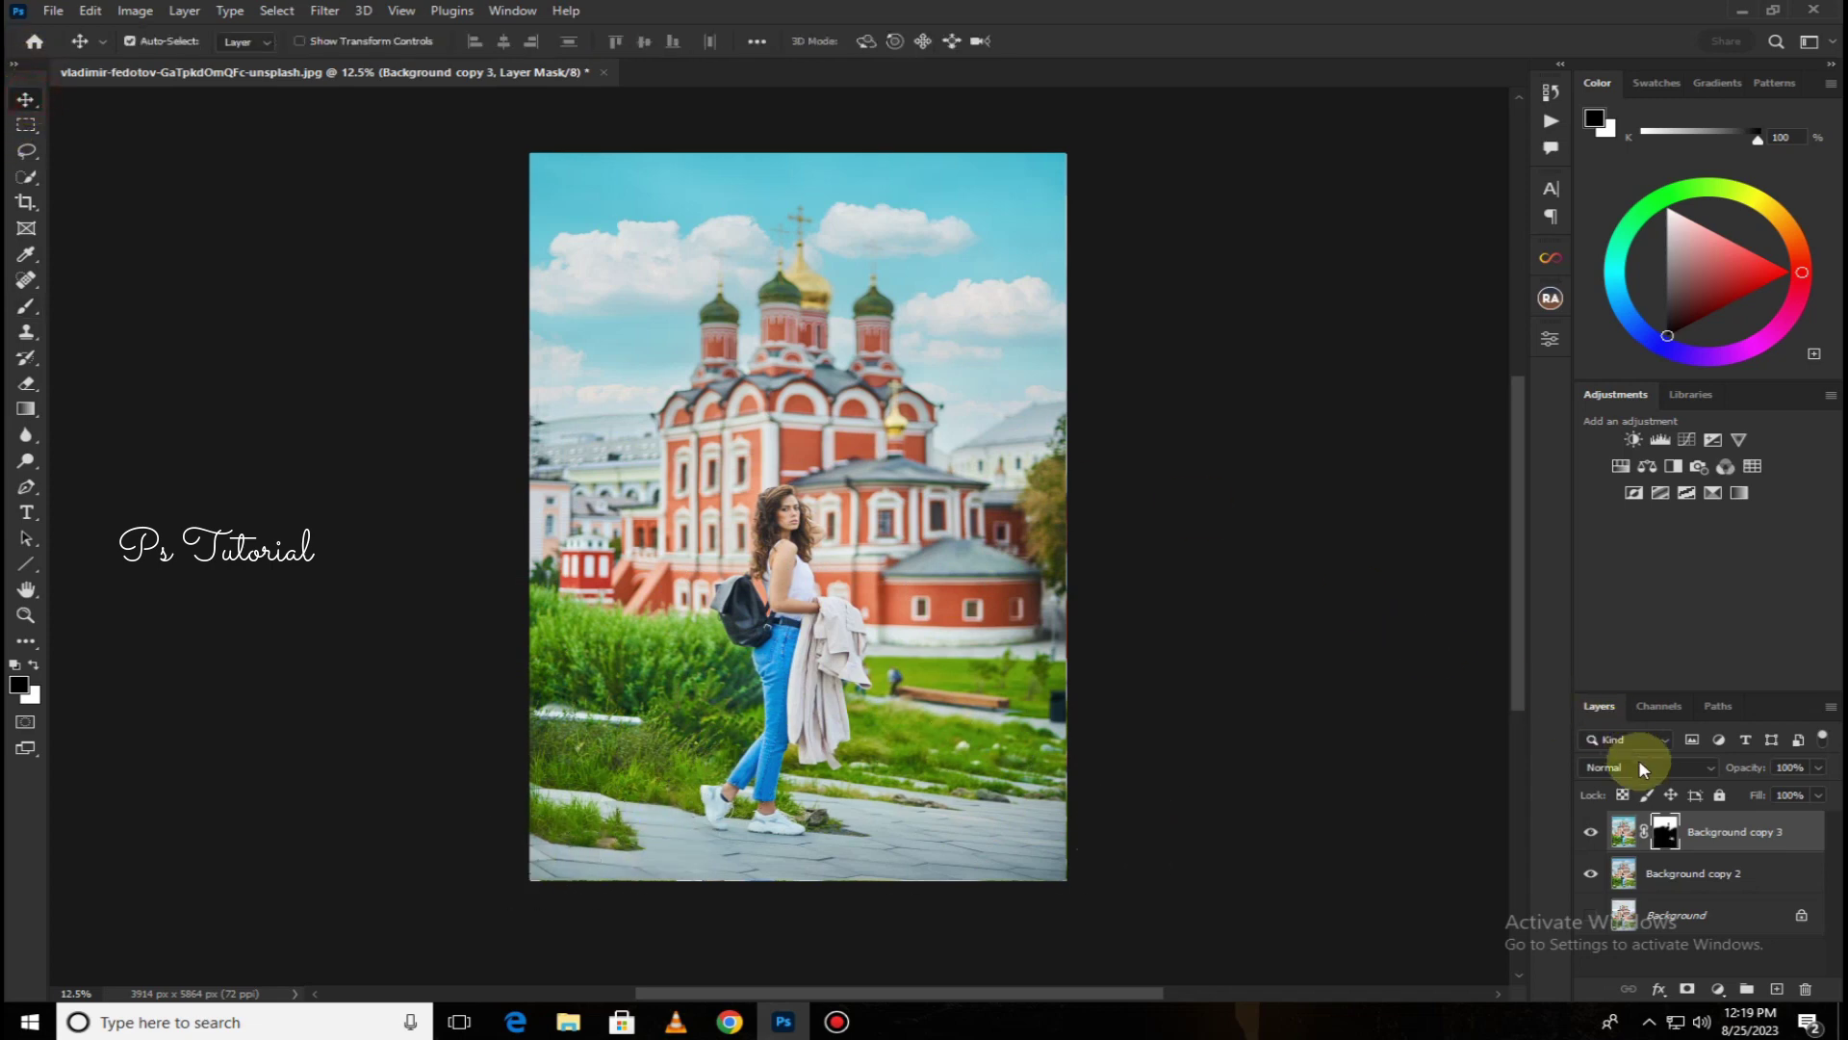
{"action": "right_click", "coordinate": [1747, 835]}
{"action": "left_click", "coordinate": [1504, 749]}
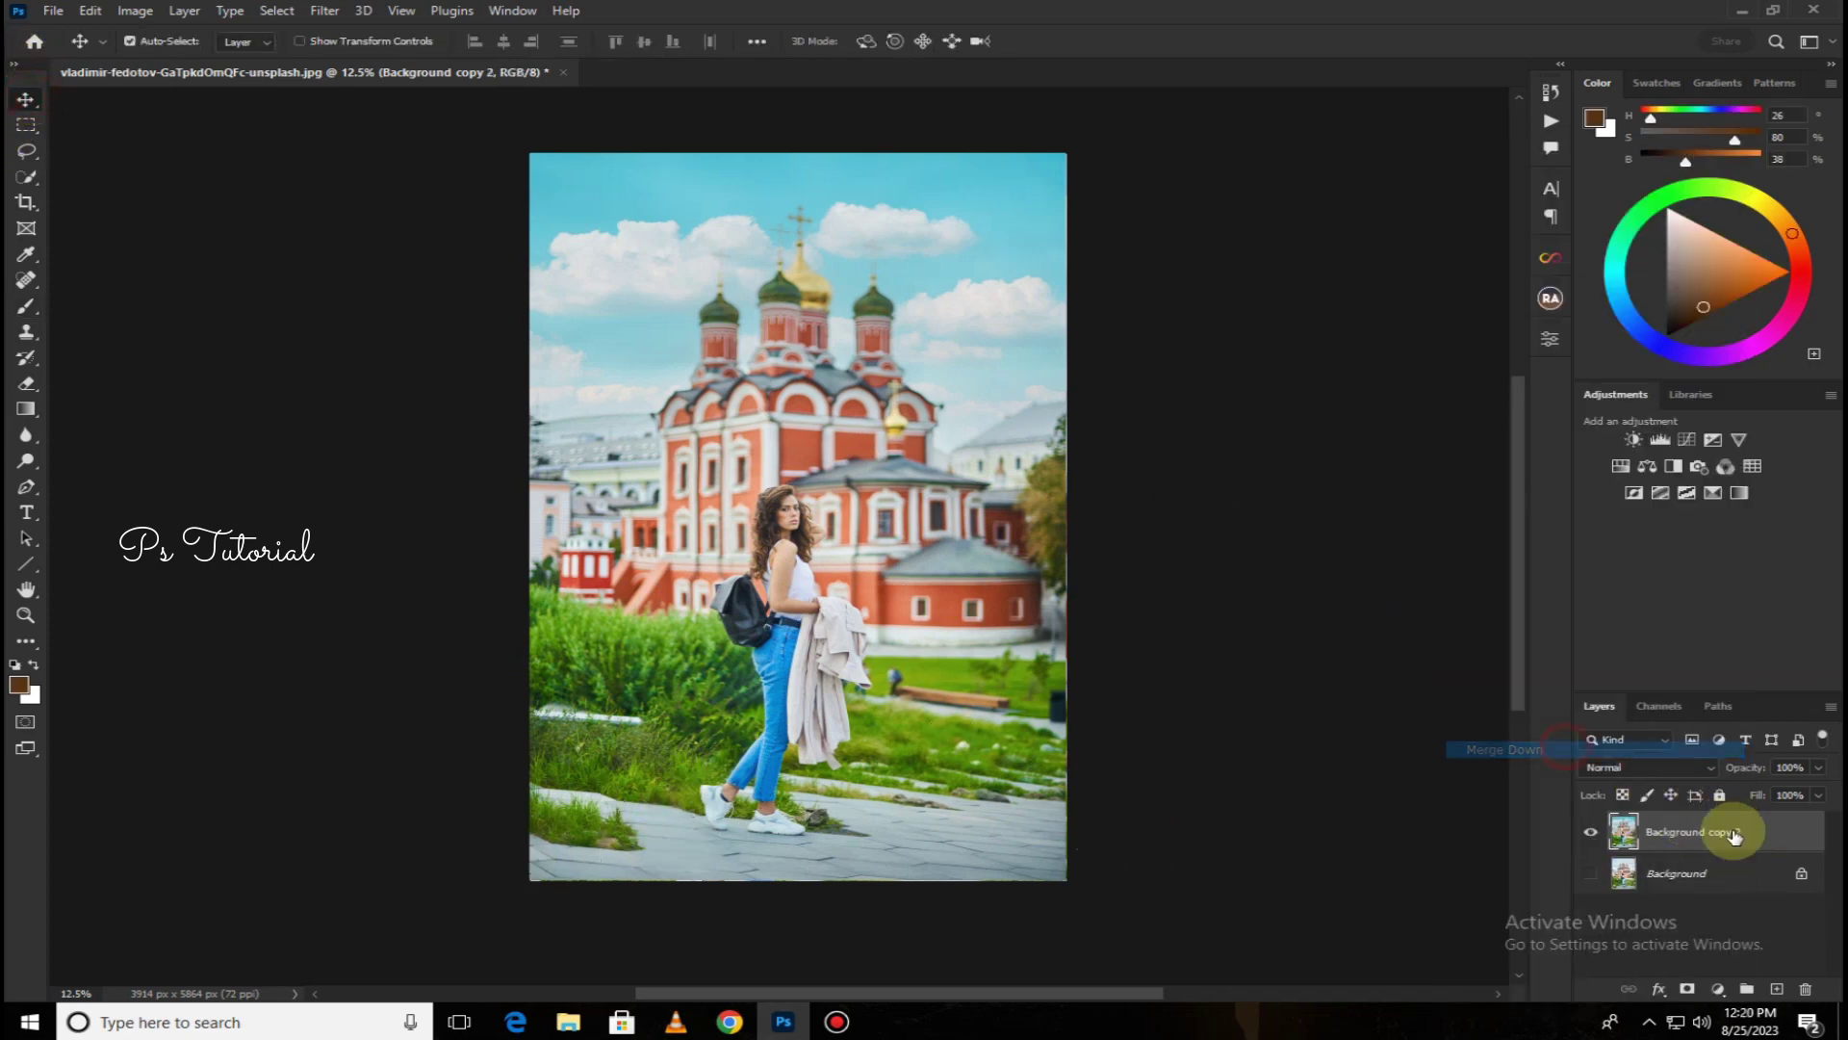
{"action": "left_click_drag", "start_coordinate": [1752, 843], "coordinate": [1779, 989]}
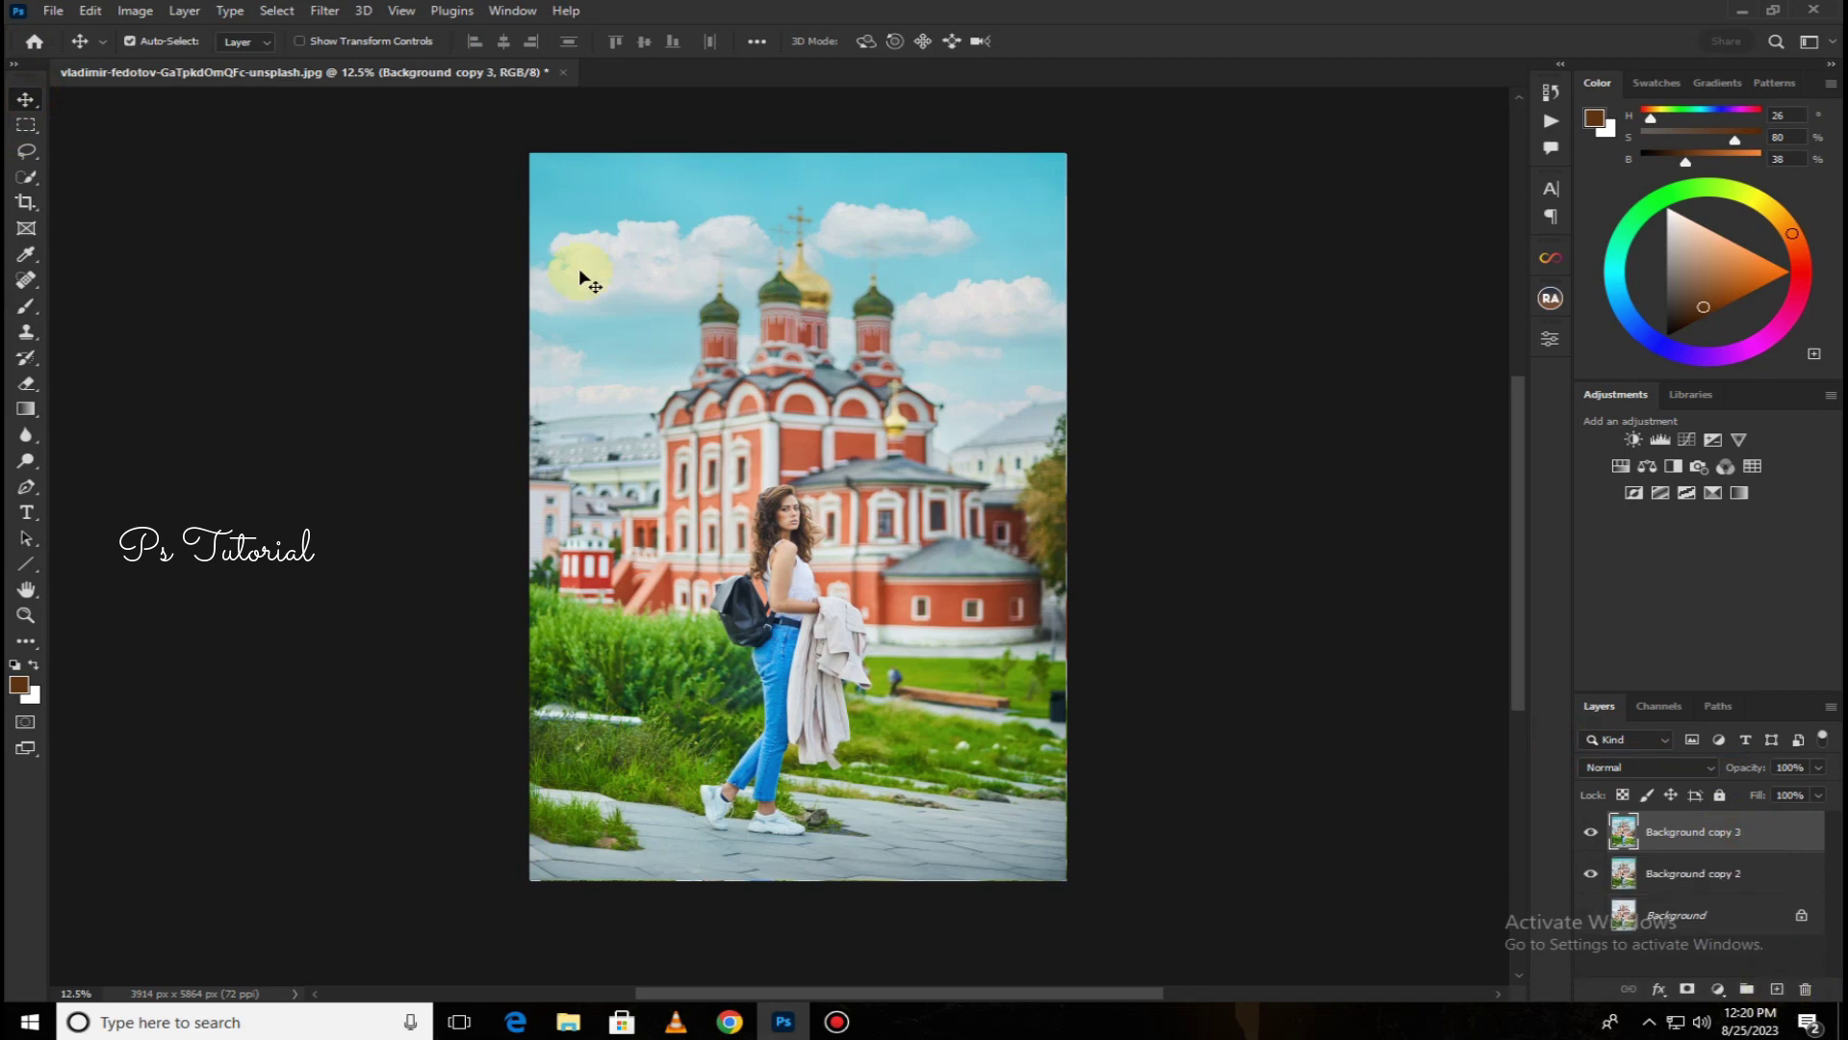
Lift the shadows to +26 in the Camera Raw filter
{"action": "left_click", "coordinate": [305, 10]}
{"action": "left_click", "coordinate": [415, 159]}
{"action": "scroll", "coordinate": [1642, 664], "scroll_direction": "down", "scroll_amount": 2}
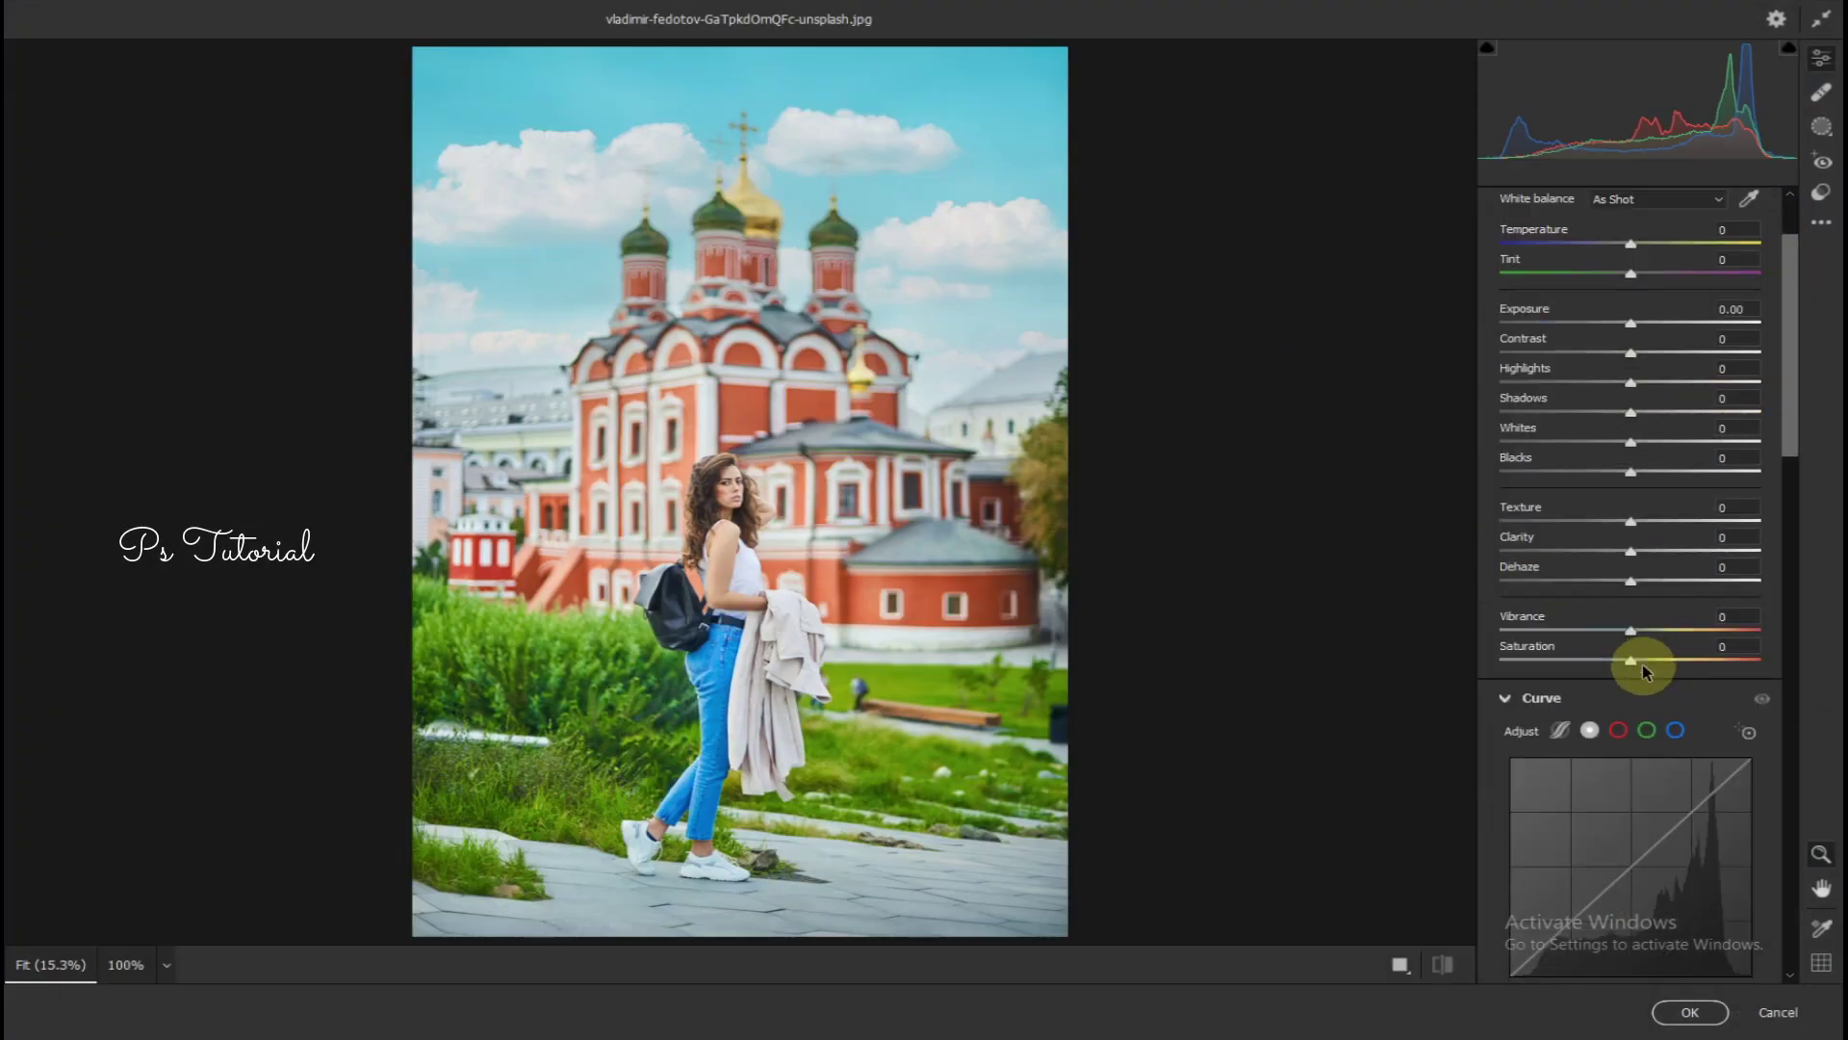
{"action": "scroll", "coordinate": [1642, 664], "scroll_direction": "down", "scroll_amount": 2}
{"action": "scroll", "coordinate": [1636, 635], "scroll_direction": "up", "scroll_amount": 4}
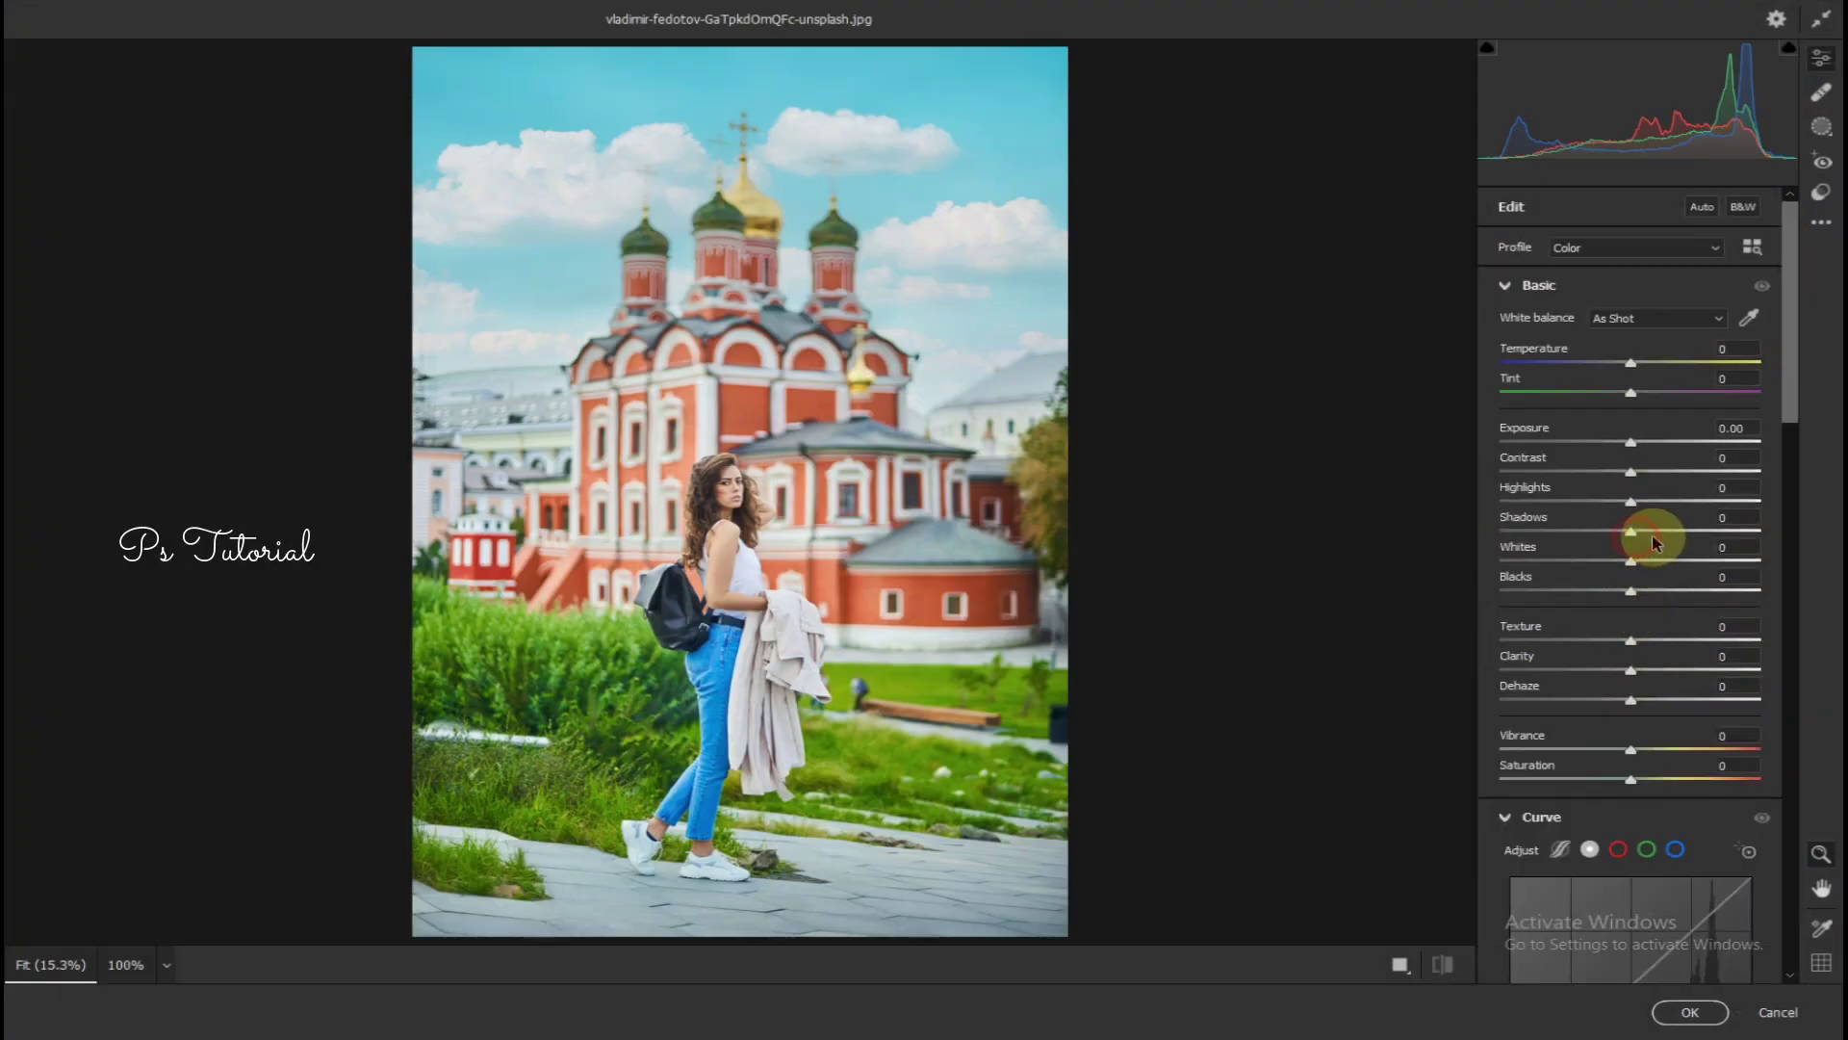
{"action": "left_click_drag", "start_coordinate": [1672, 535], "coordinate": [1664, 538]}
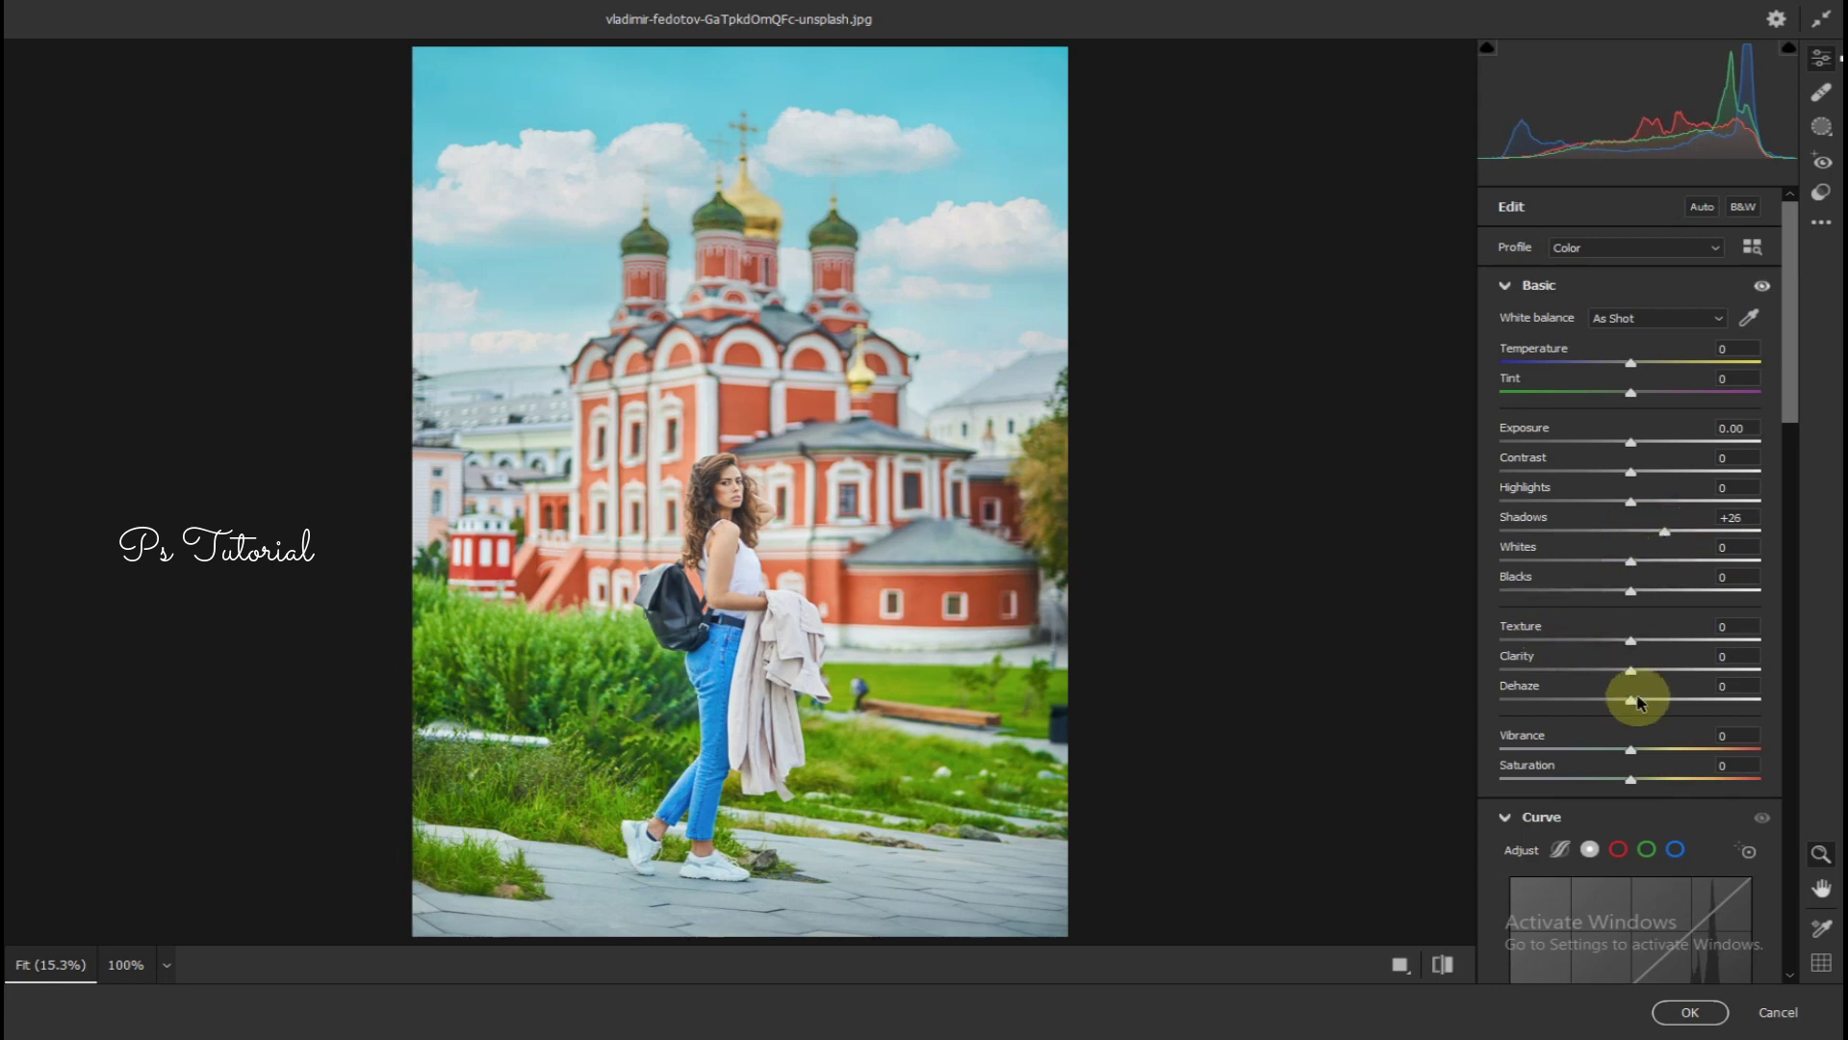
Try a radial gradient mask at the photo's bottom edge, then delete it
{"action": "scroll", "coordinate": [1641, 705], "scroll_direction": "down", "scroll_amount": 2}
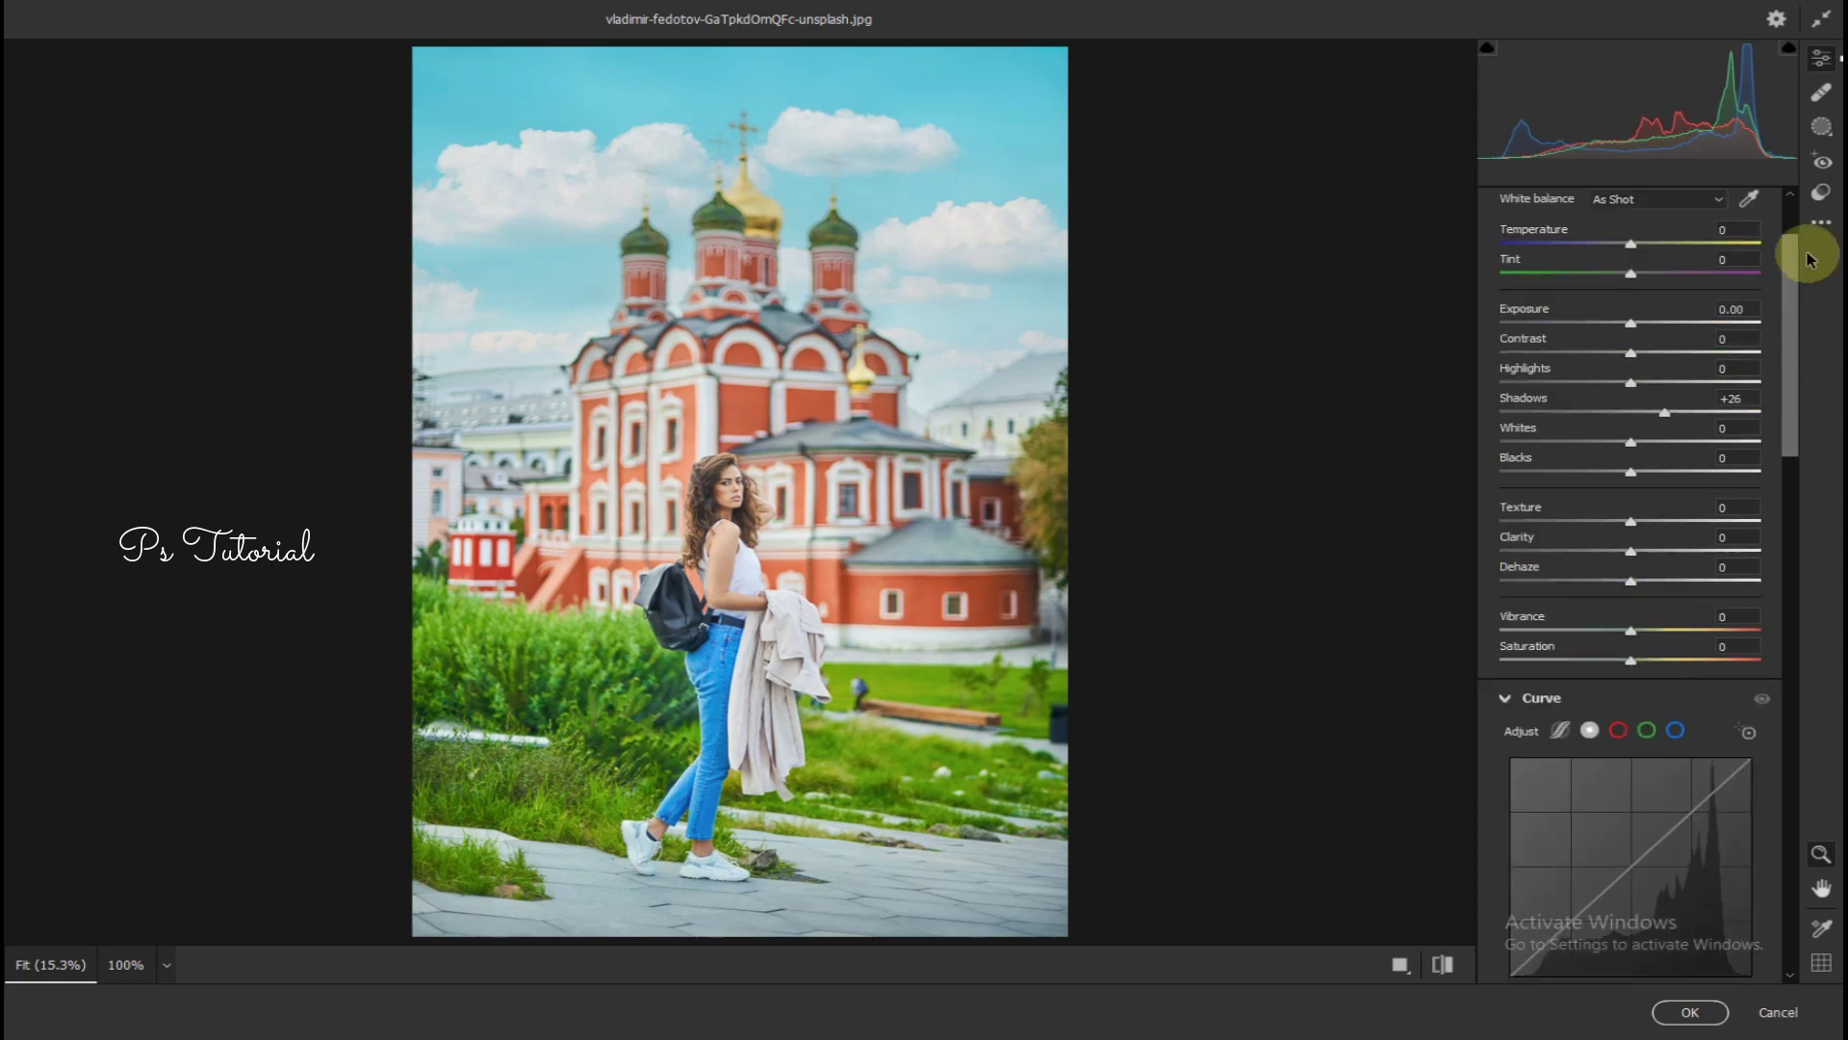
{"action": "left_click", "coordinate": [1824, 129]}
{"action": "left_click", "coordinate": [1679, 435]}
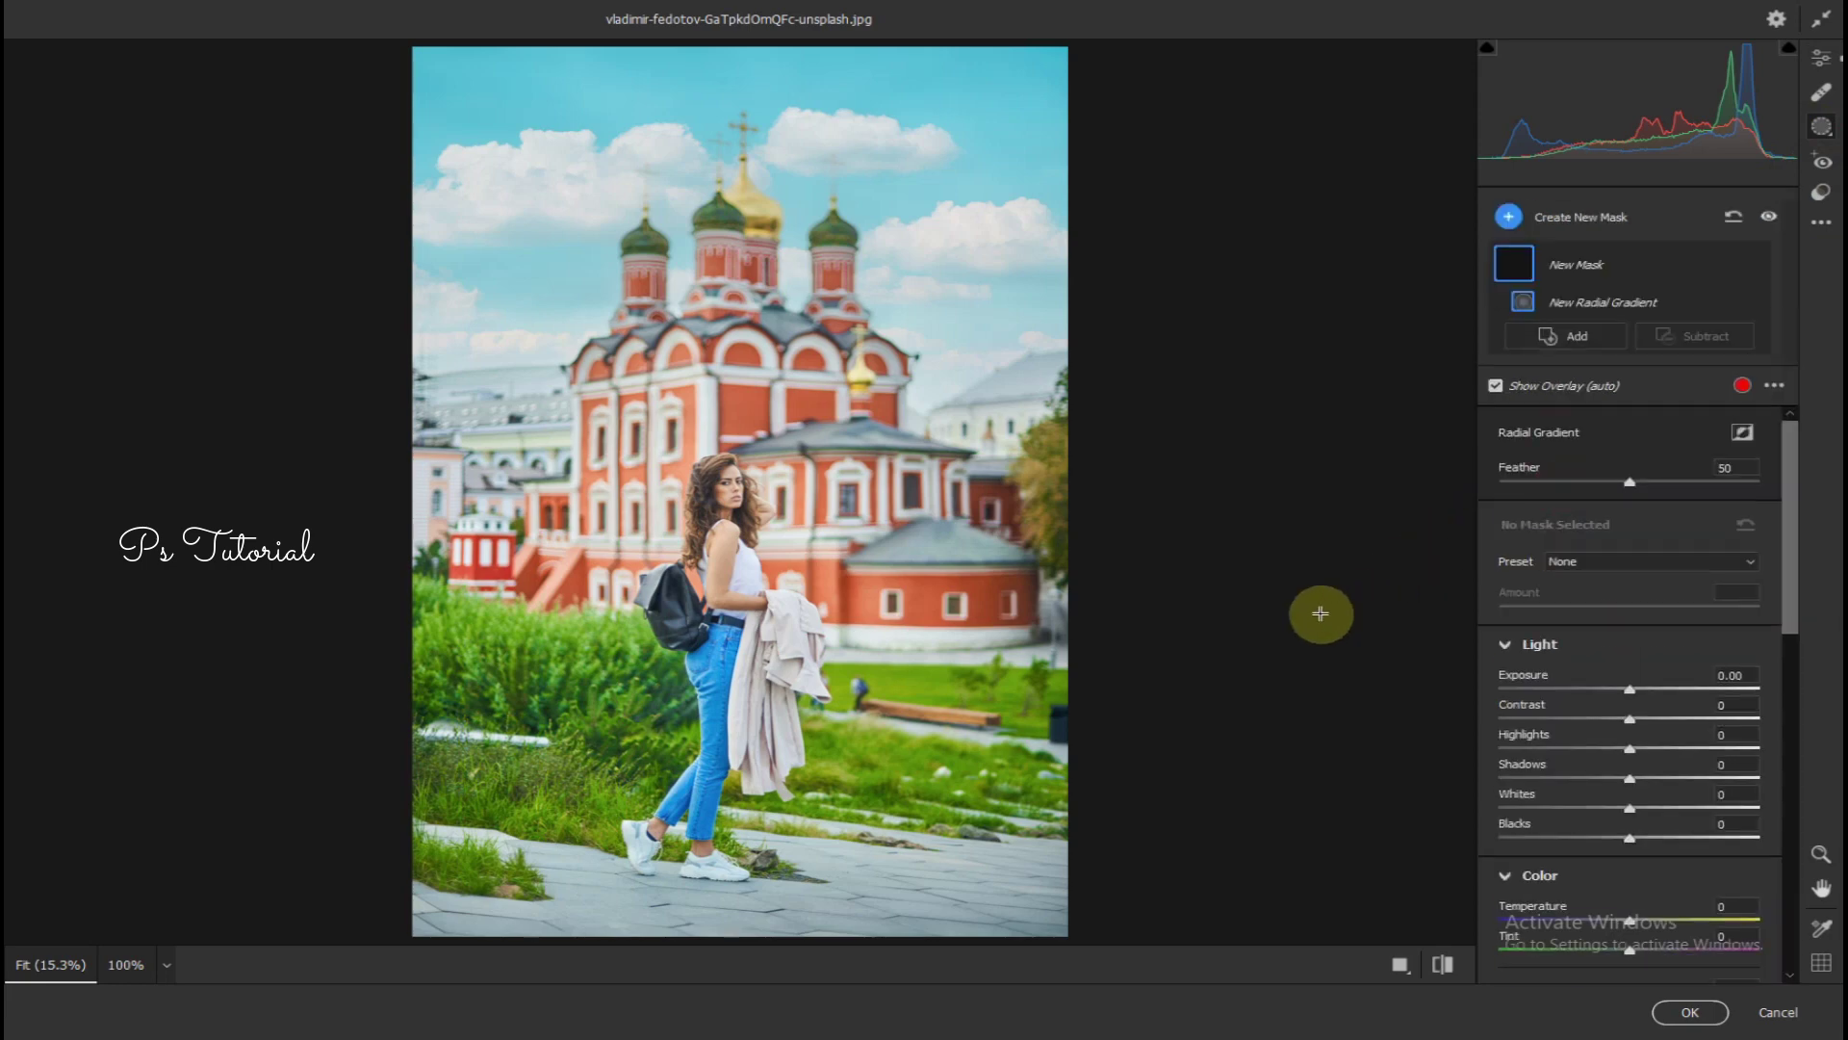
{"action": "left_click", "coordinate": [1134, 630], "text": "alt"}
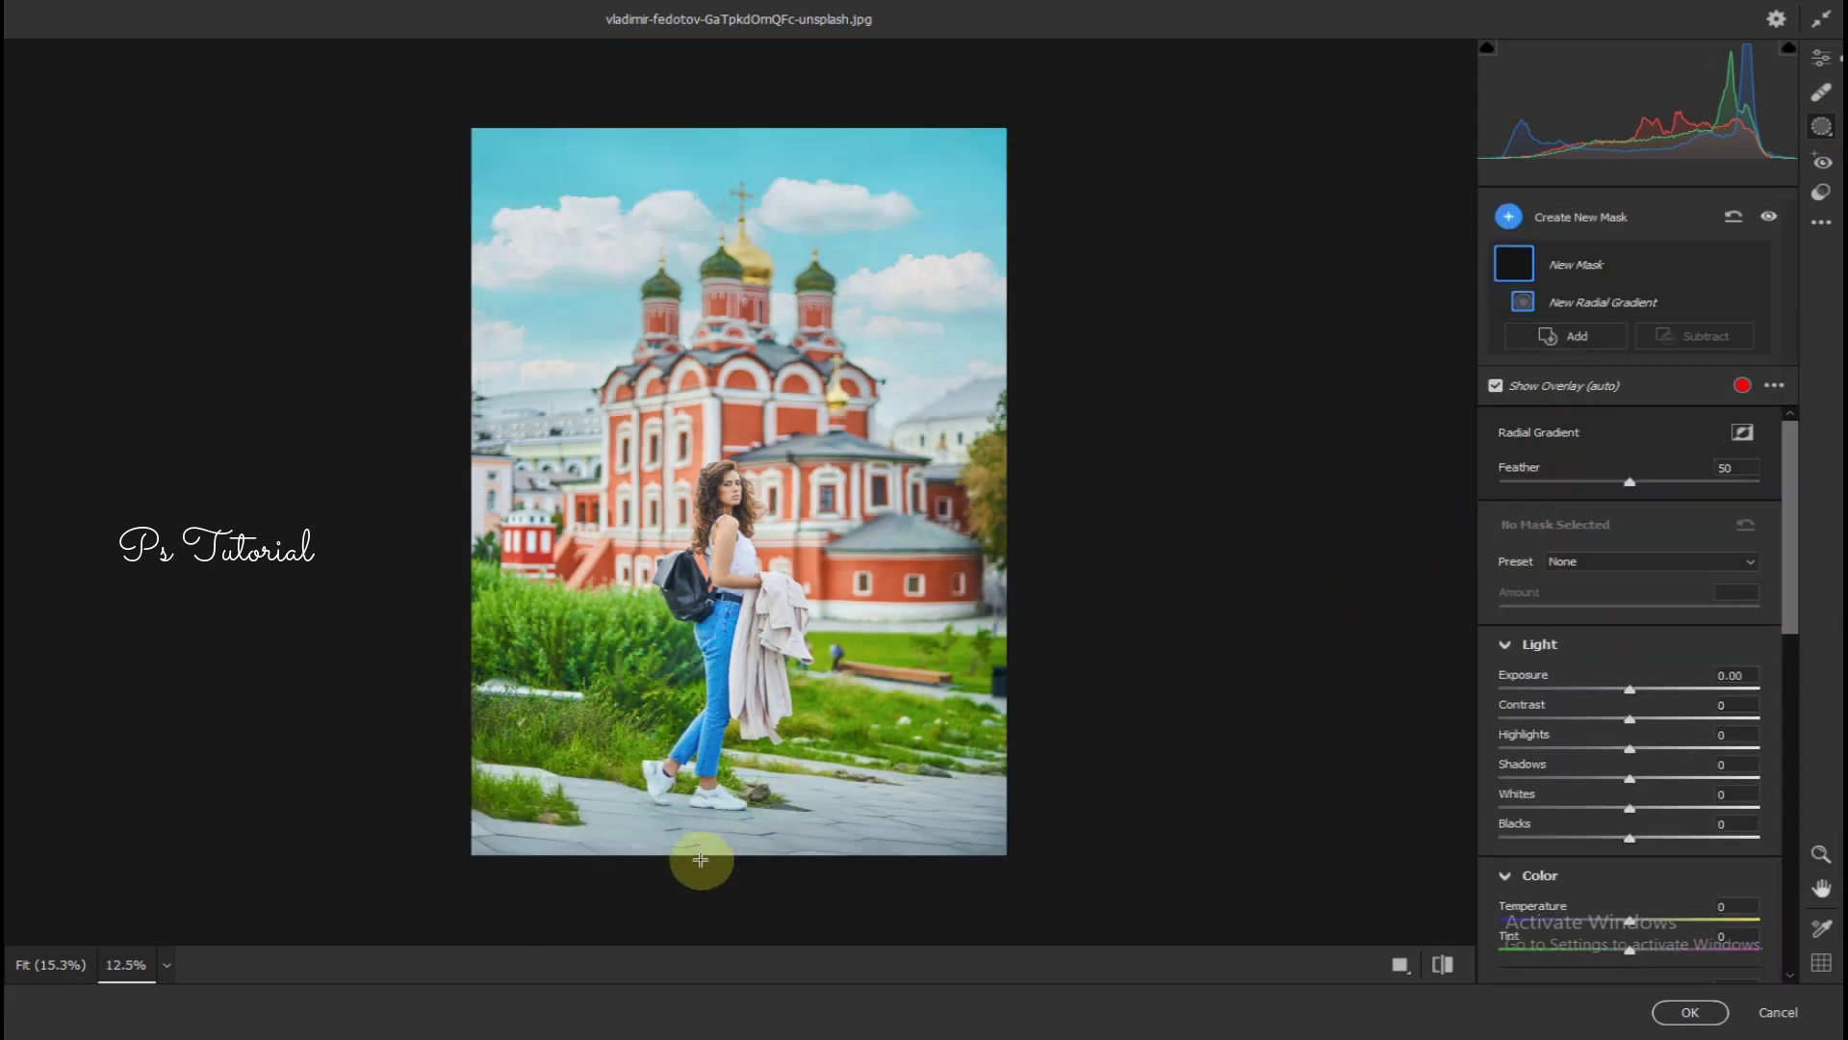
{"action": "left_click_drag", "start_coordinate": [710, 839], "coordinate": [715, 809]}
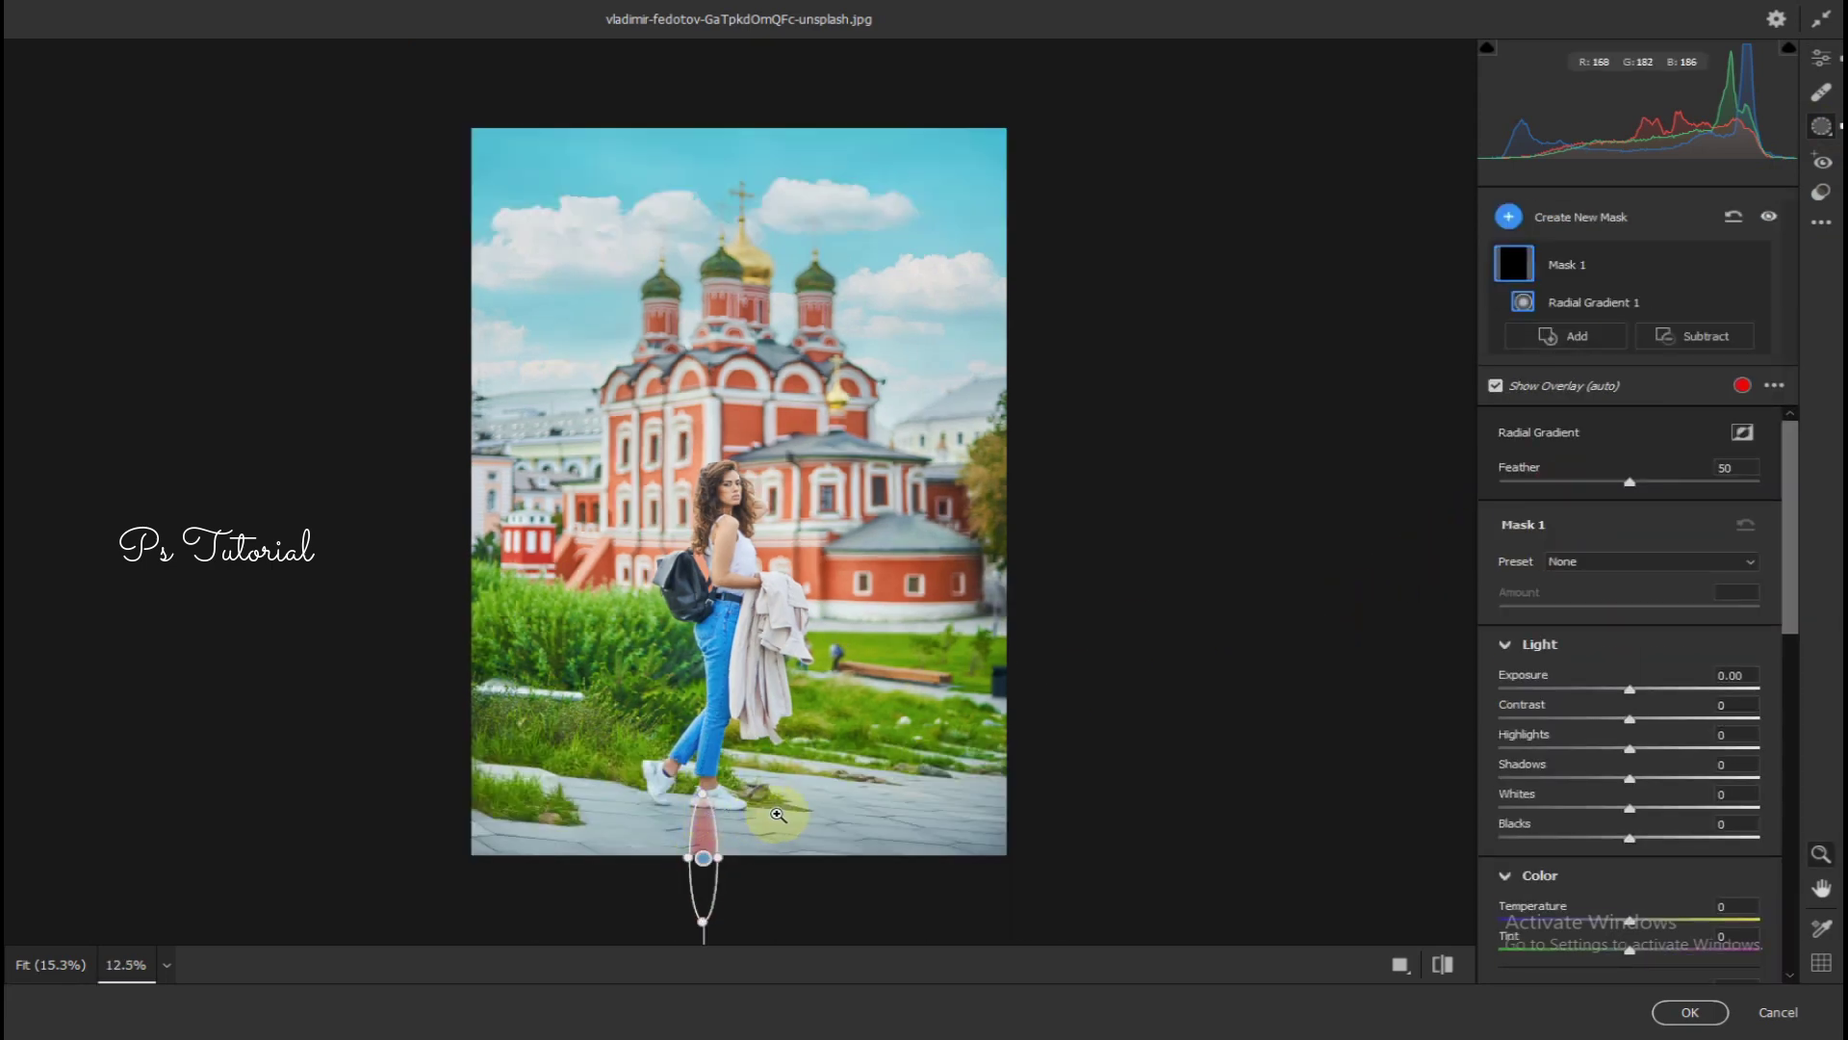
{"action": "key", "text": "Delete"}
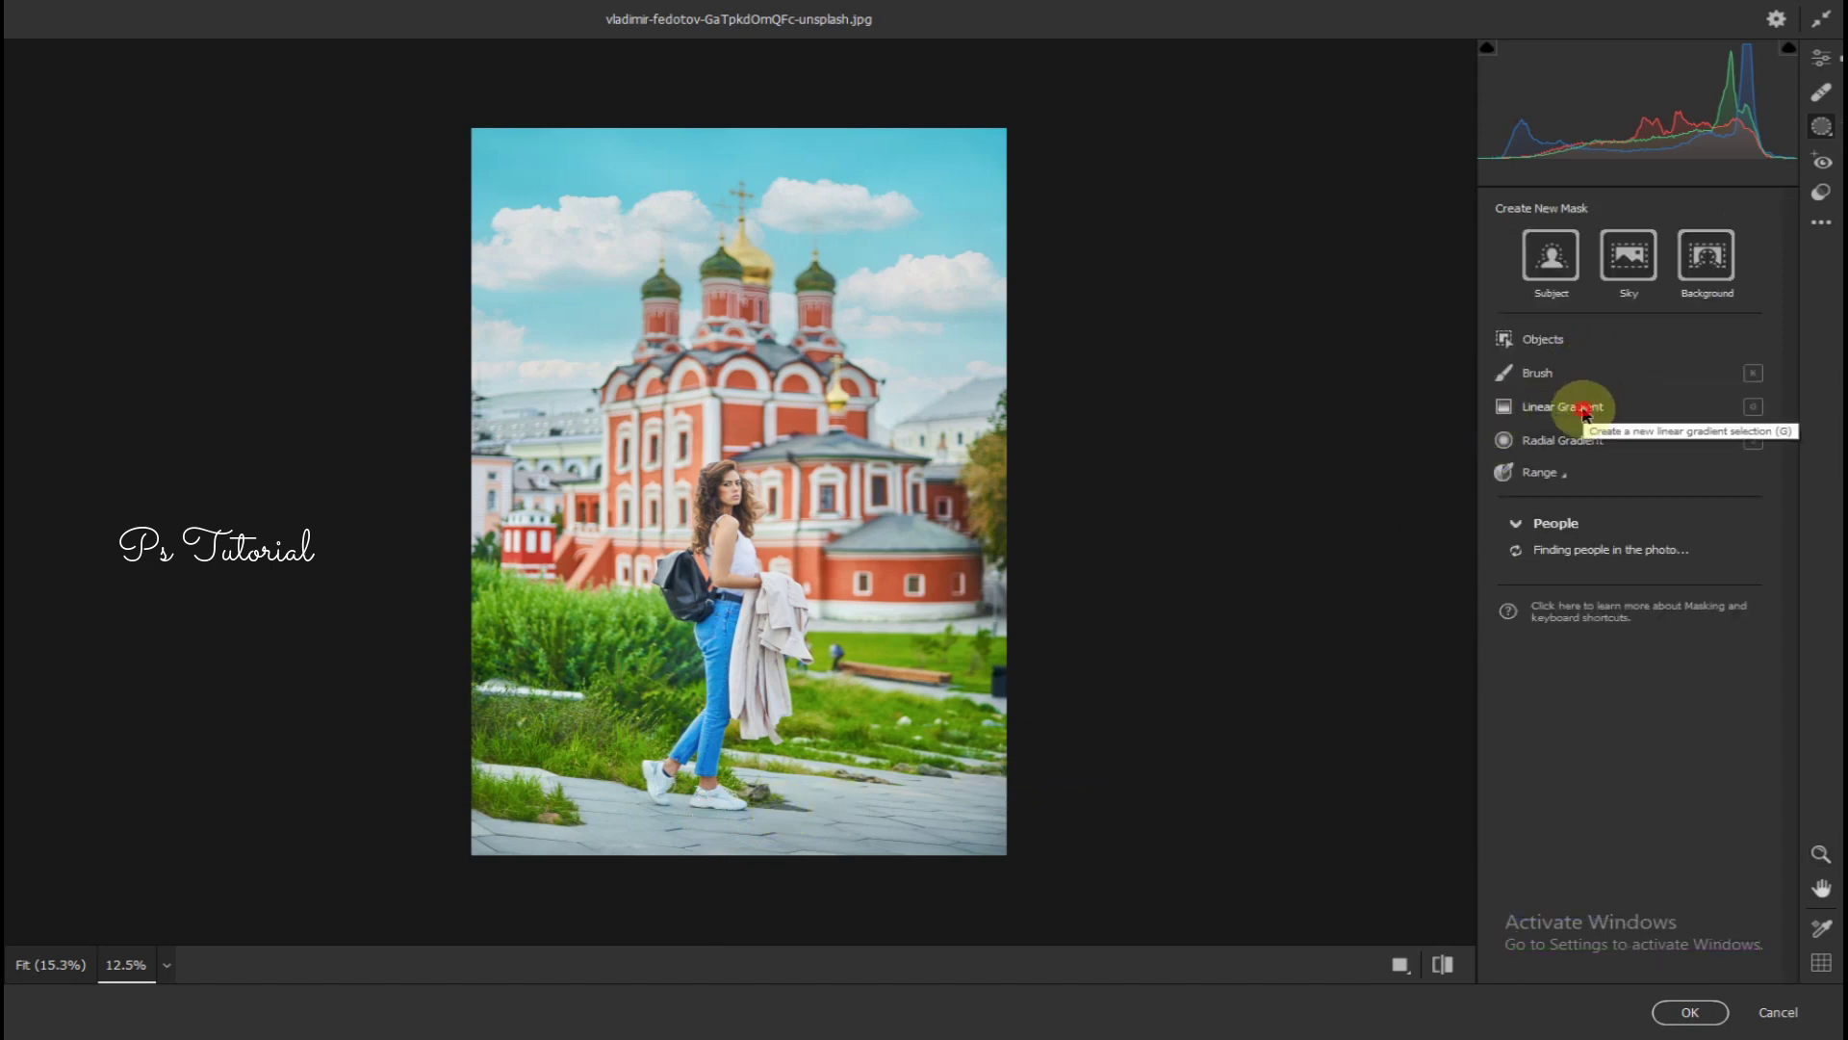
Darken the bottom with a linear gradient: Exposure -1.15, Shadows -62, Blacks -45
{"action": "left_click", "coordinate": [1588, 404]}
{"action": "left_click_drag", "start_coordinate": [700, 868], "coordinate": [705, 773]}
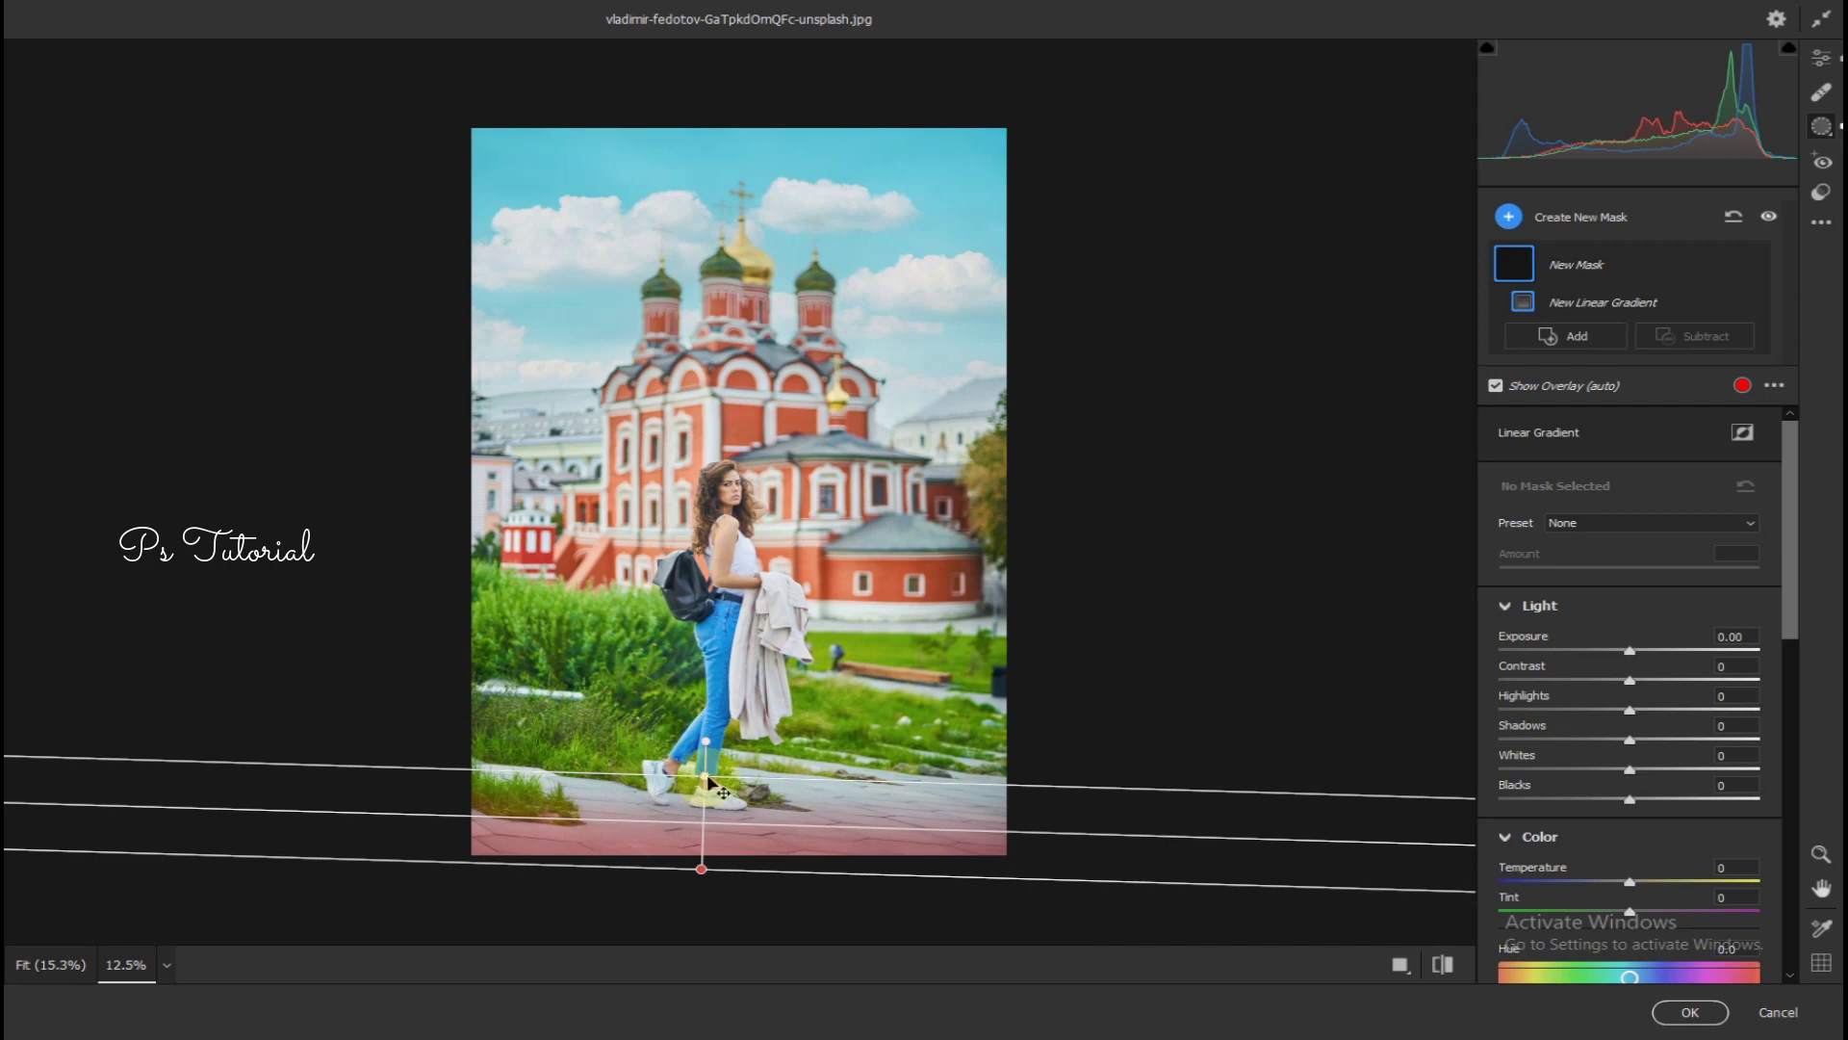
{"action": "mouse_move", "coordinate": [1629, 798]}
{"action": "left_mouse_down"}
{"action": "mouse_move", "coordinate": [1513, 804]}
{"action": "mouse_move", "coordinate": [1605, 801]}
{"action": "mouse_move", "coordinate": [1571, 800]}
{"action": "left_mouse_up"}
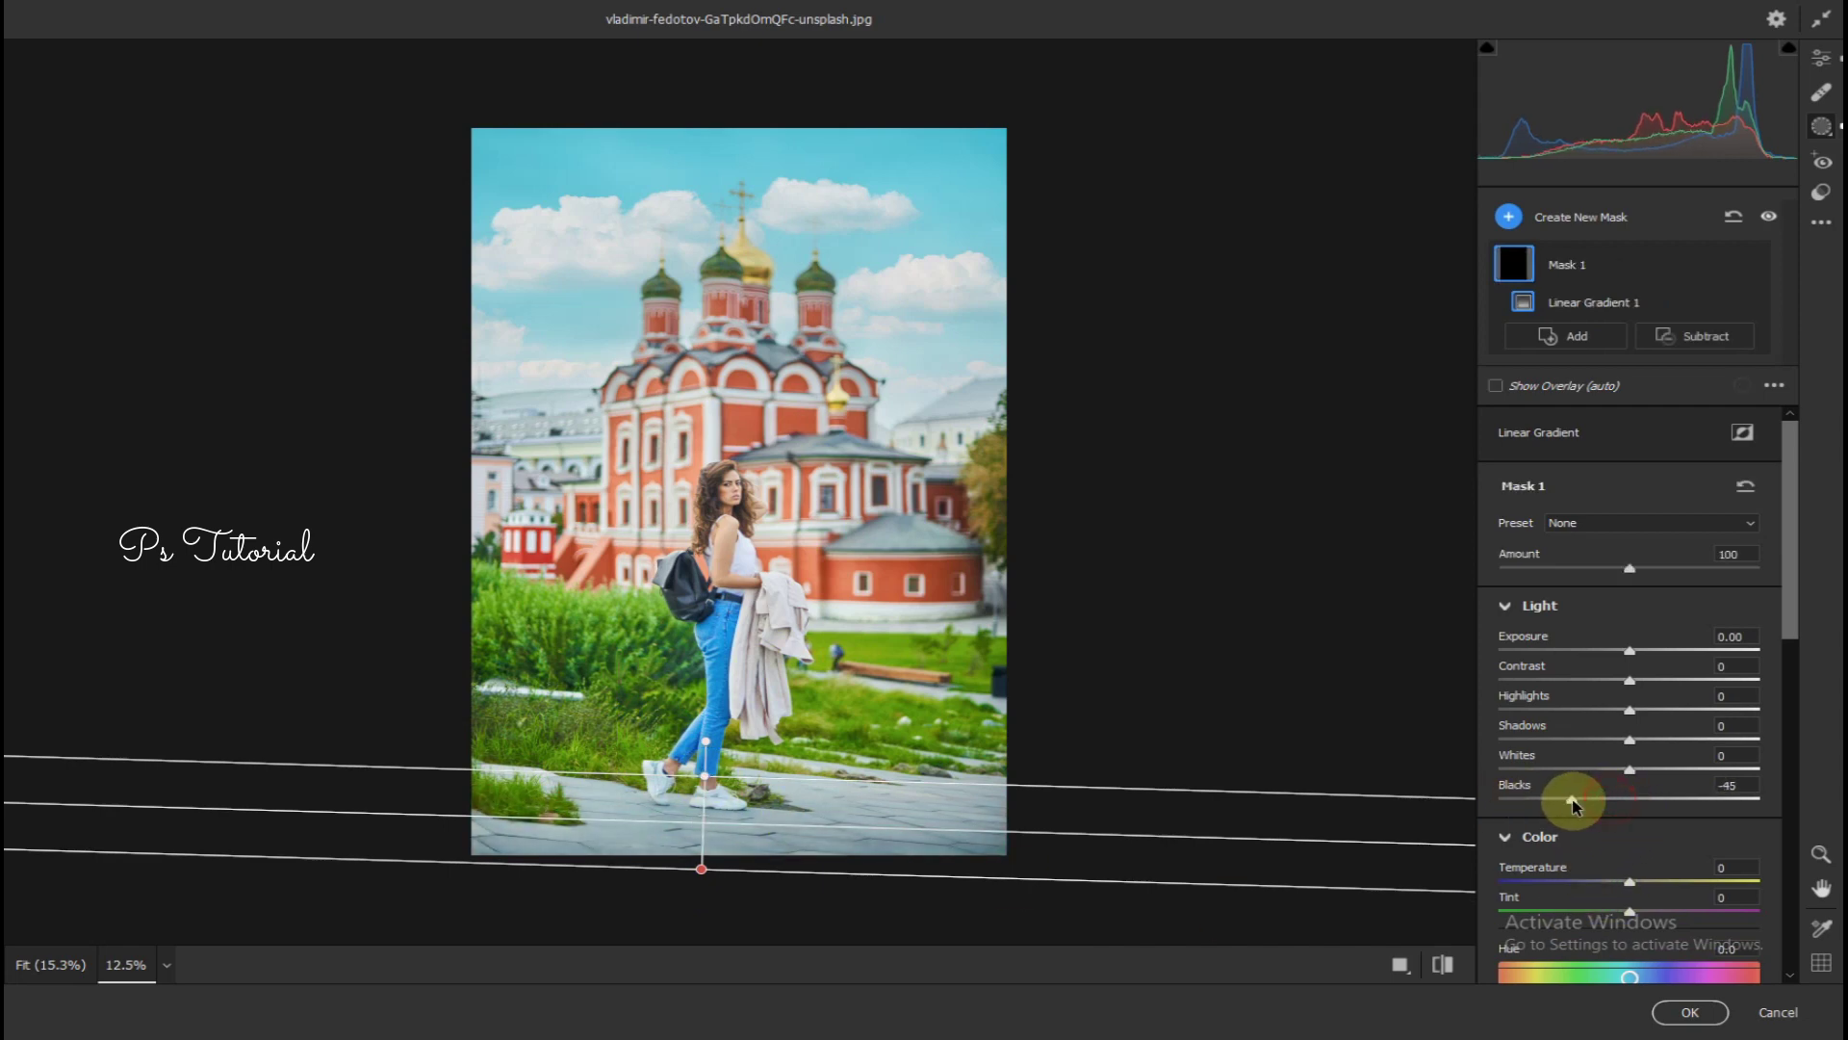
{"action": "left_click_drag", "start_coordinate": [1629, 739], "coordinate": [1551, 741]}
{"action": "left_click_drag", "start_coordinate": [1622, 651], "coordinate": [1593, 651]}
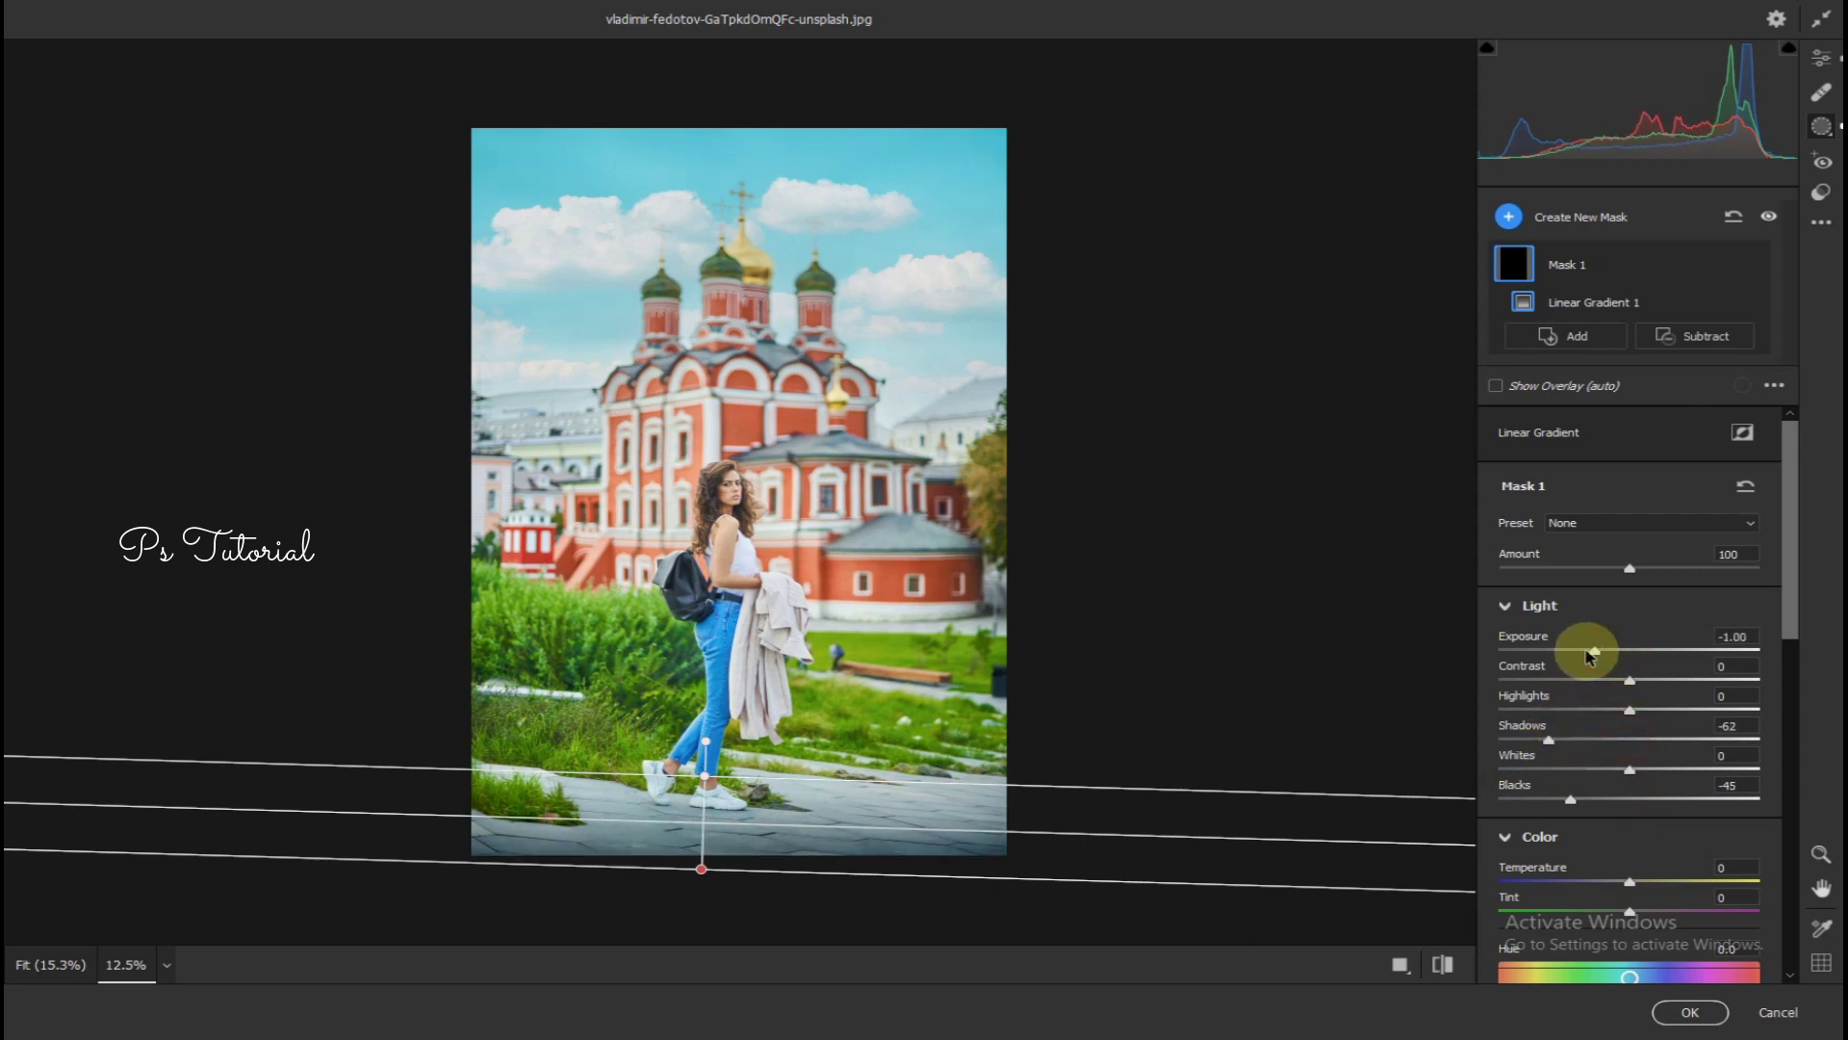
{"action": "left_click_drag", "start_coordinate": [707, 782], "coordinate": [717, 765]}
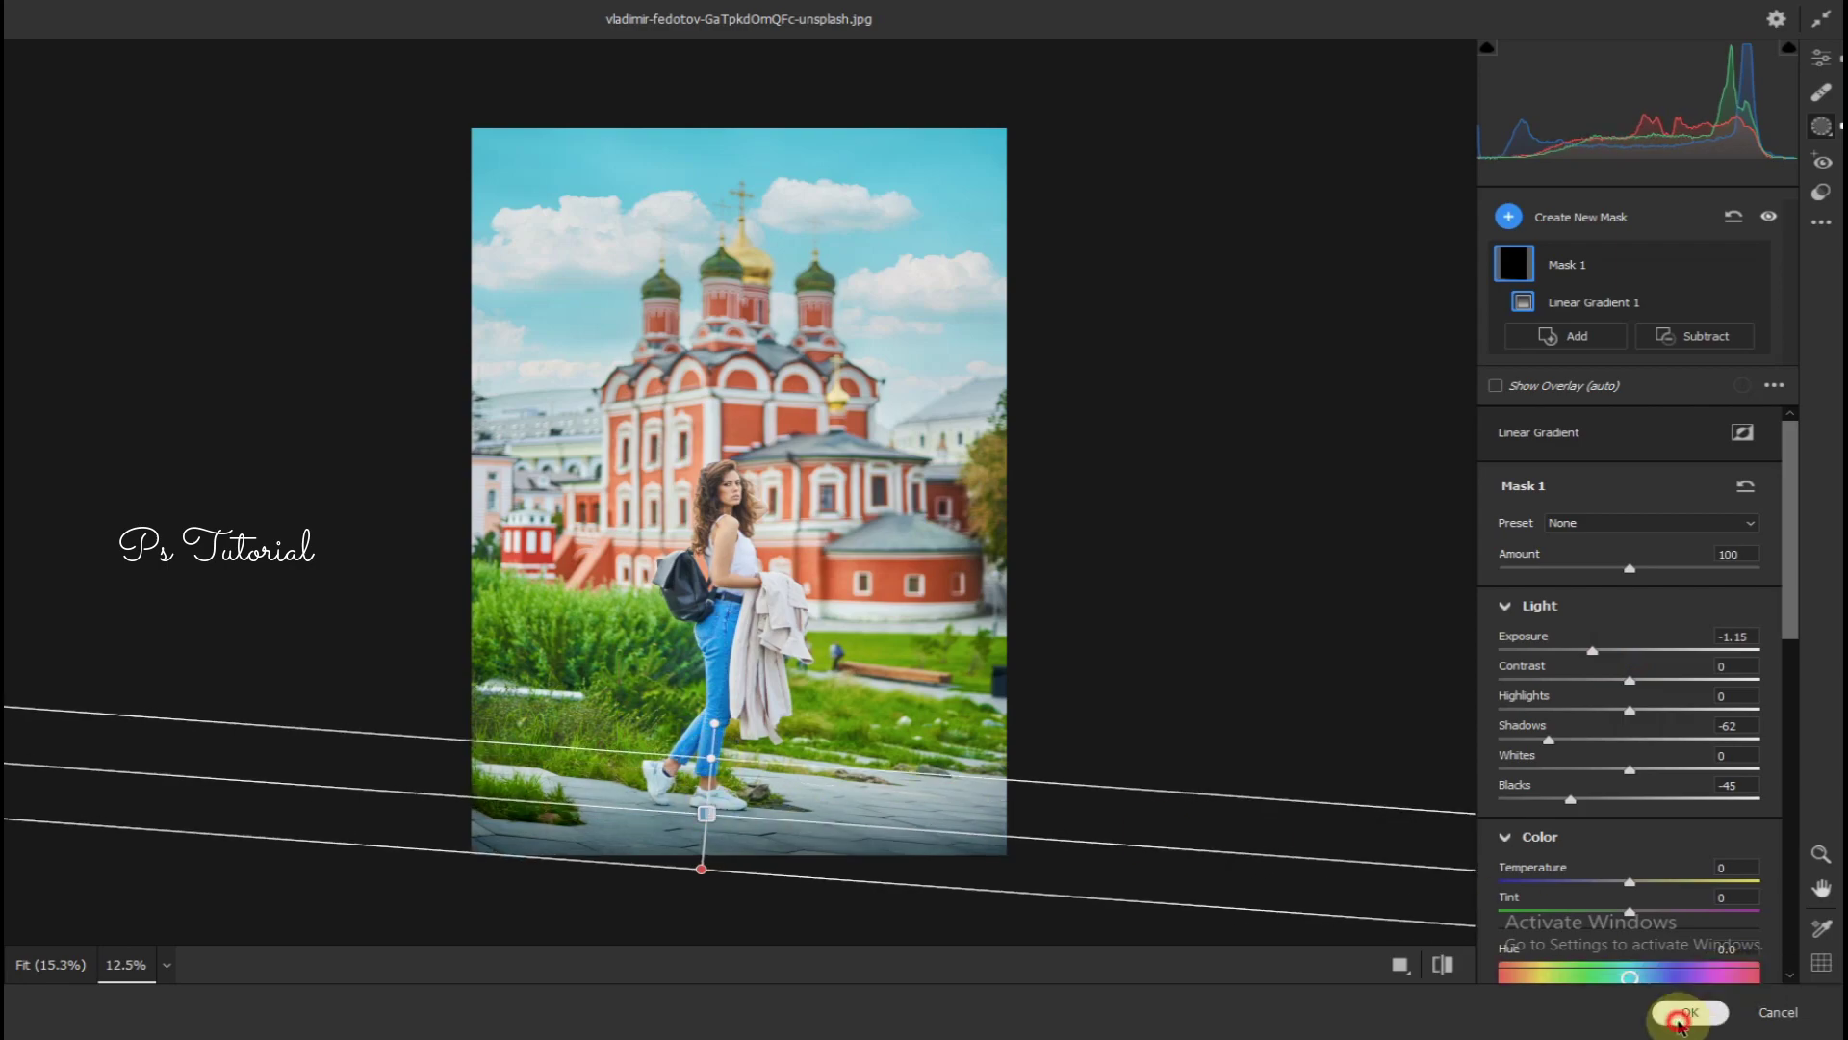
{"action": "left_click", "coordinate": [1690, 1012]}
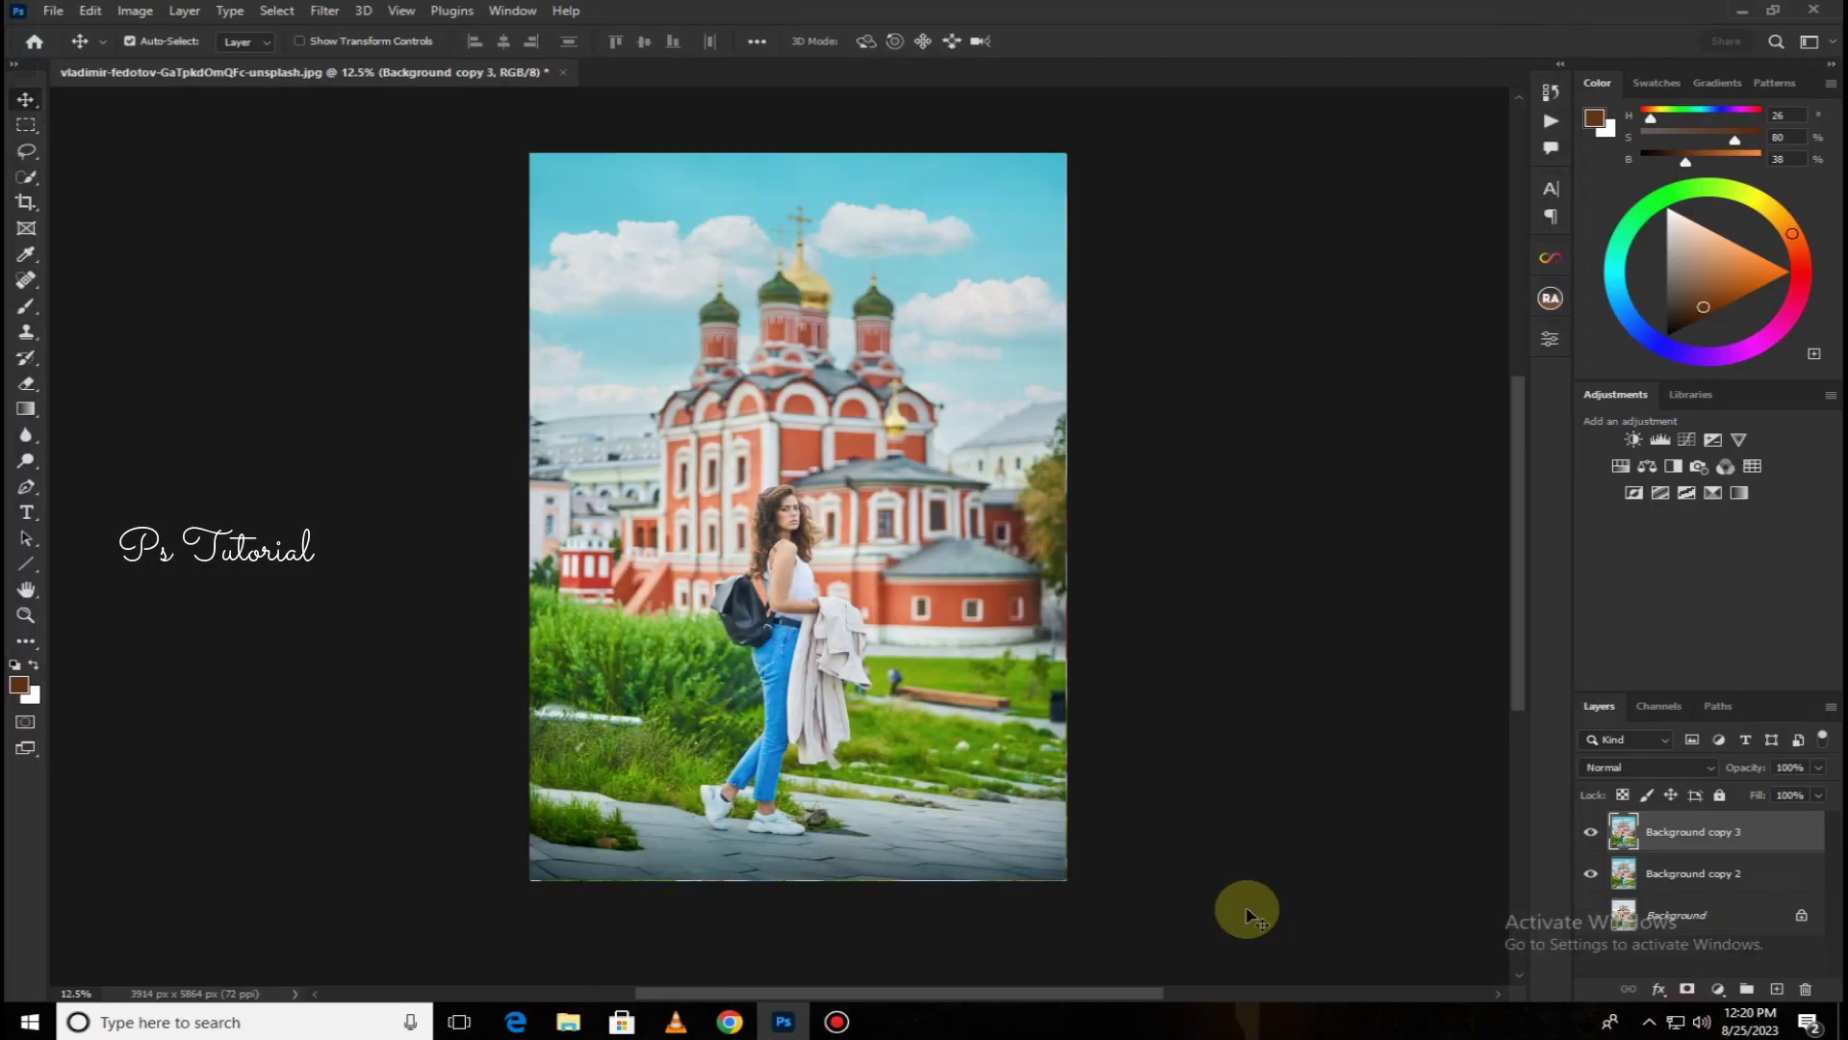
Merge Background copy 3 into Background copy 2 and duplicate it as a new copy
{"action": "right_click", "coordinate": [1787, 852]}
{"action": "left_click", "coordinate": [1559, 749]}
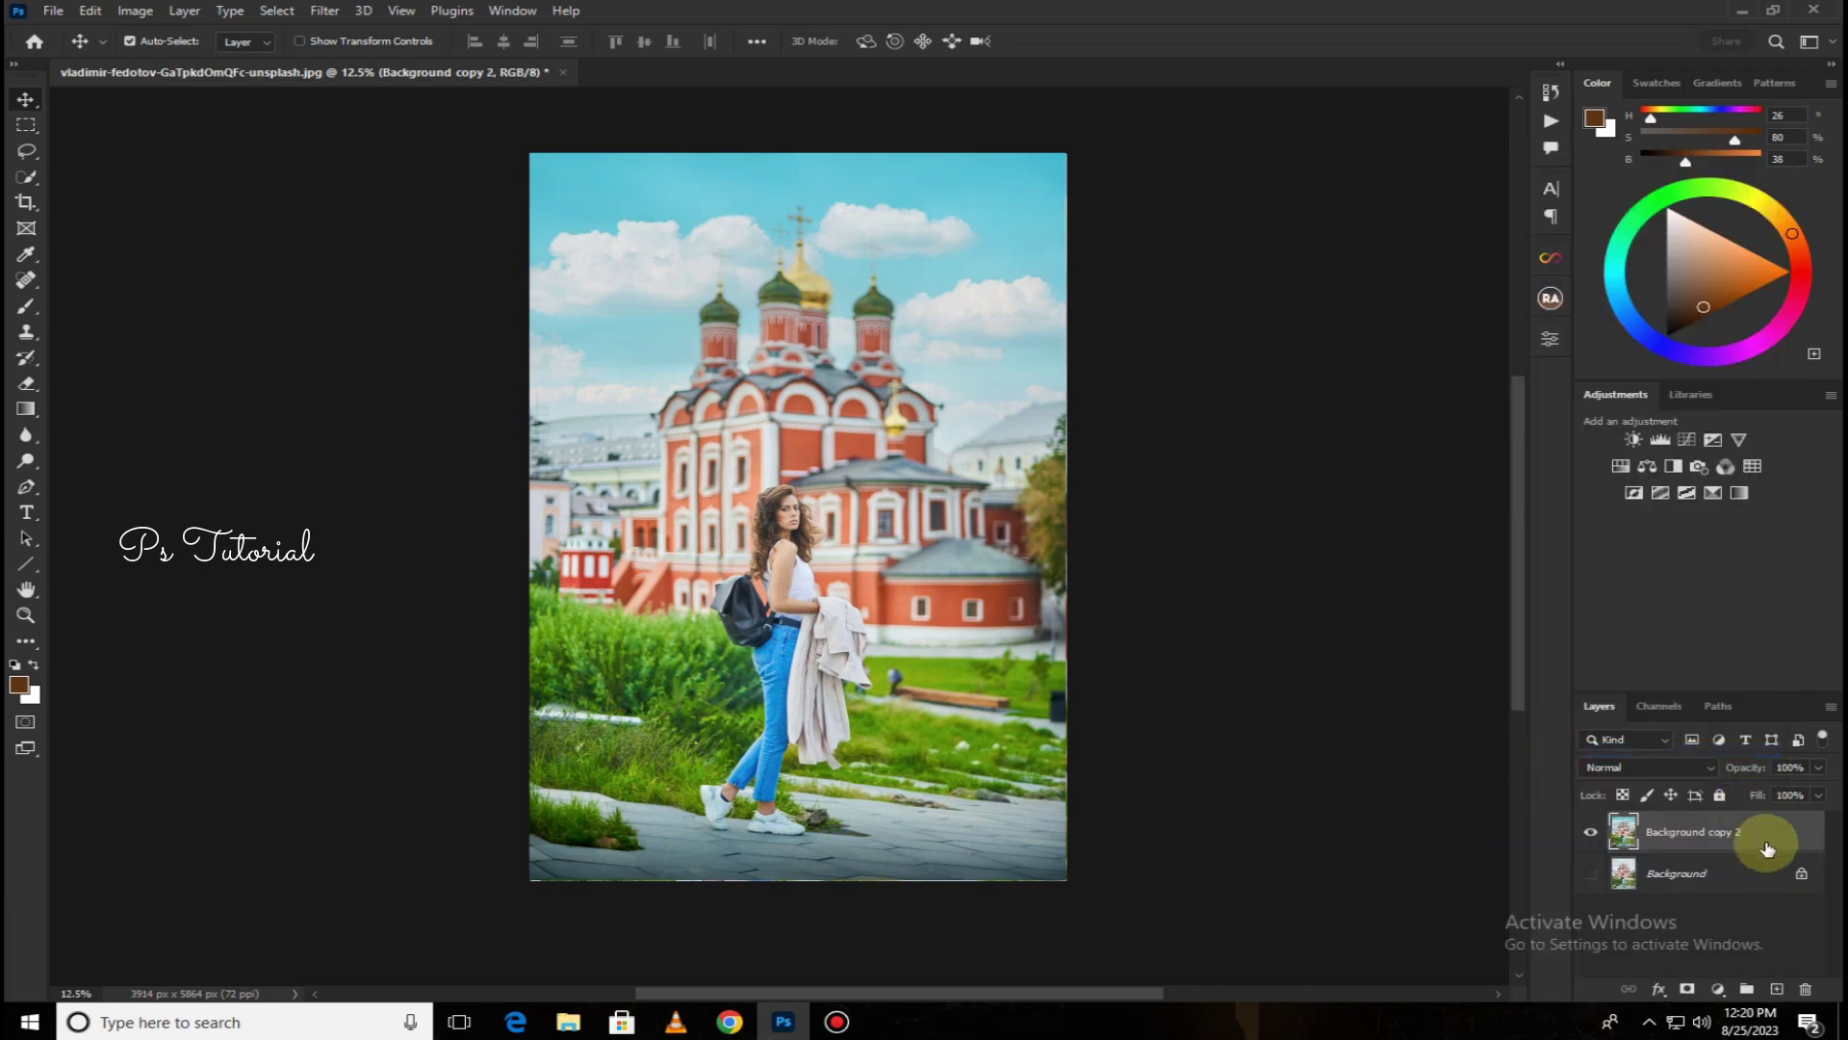
{"action": "left_click_drag", "start_coordinate": [1767, 847], "coordinate": [1777, 989]}
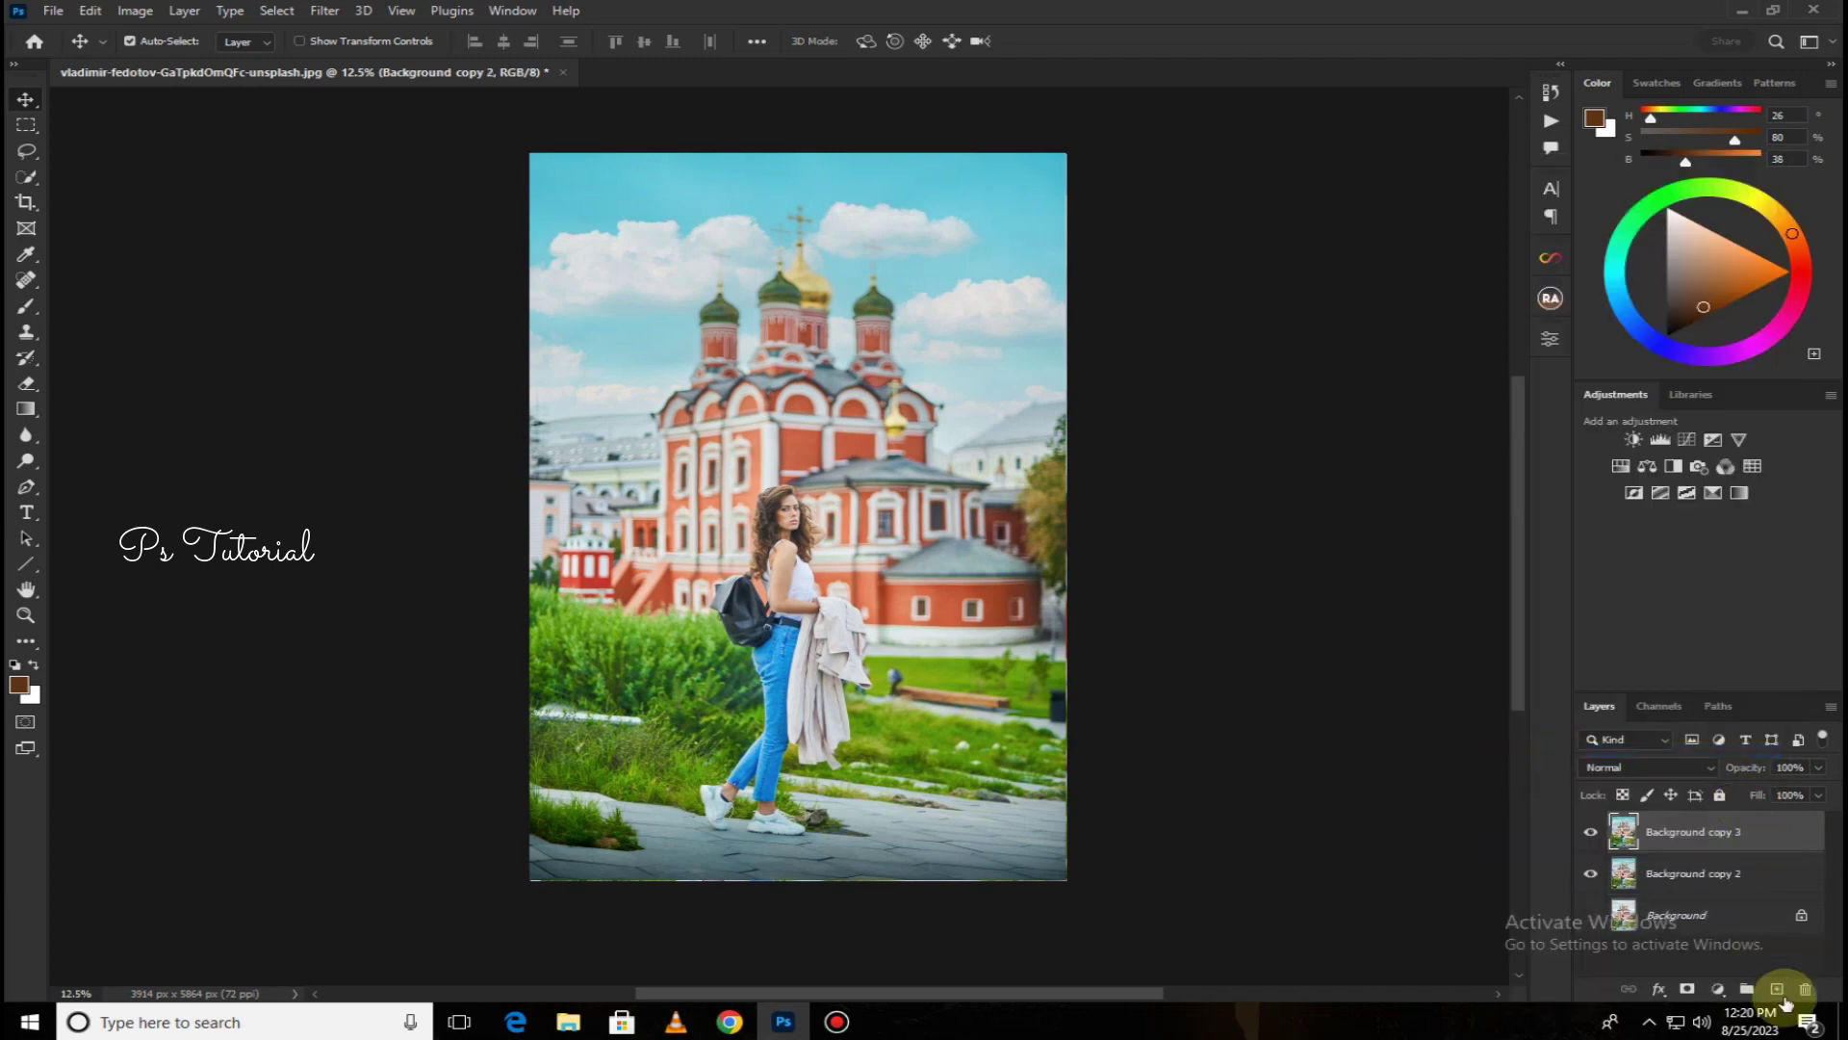
Brighten the woman in Camera Raw with a rotated oval radial mask at Whites +40
{"action": "left_click", "coordinate": [323, 10]}
{"action": "left_click", "coordinate": [371, 162]}
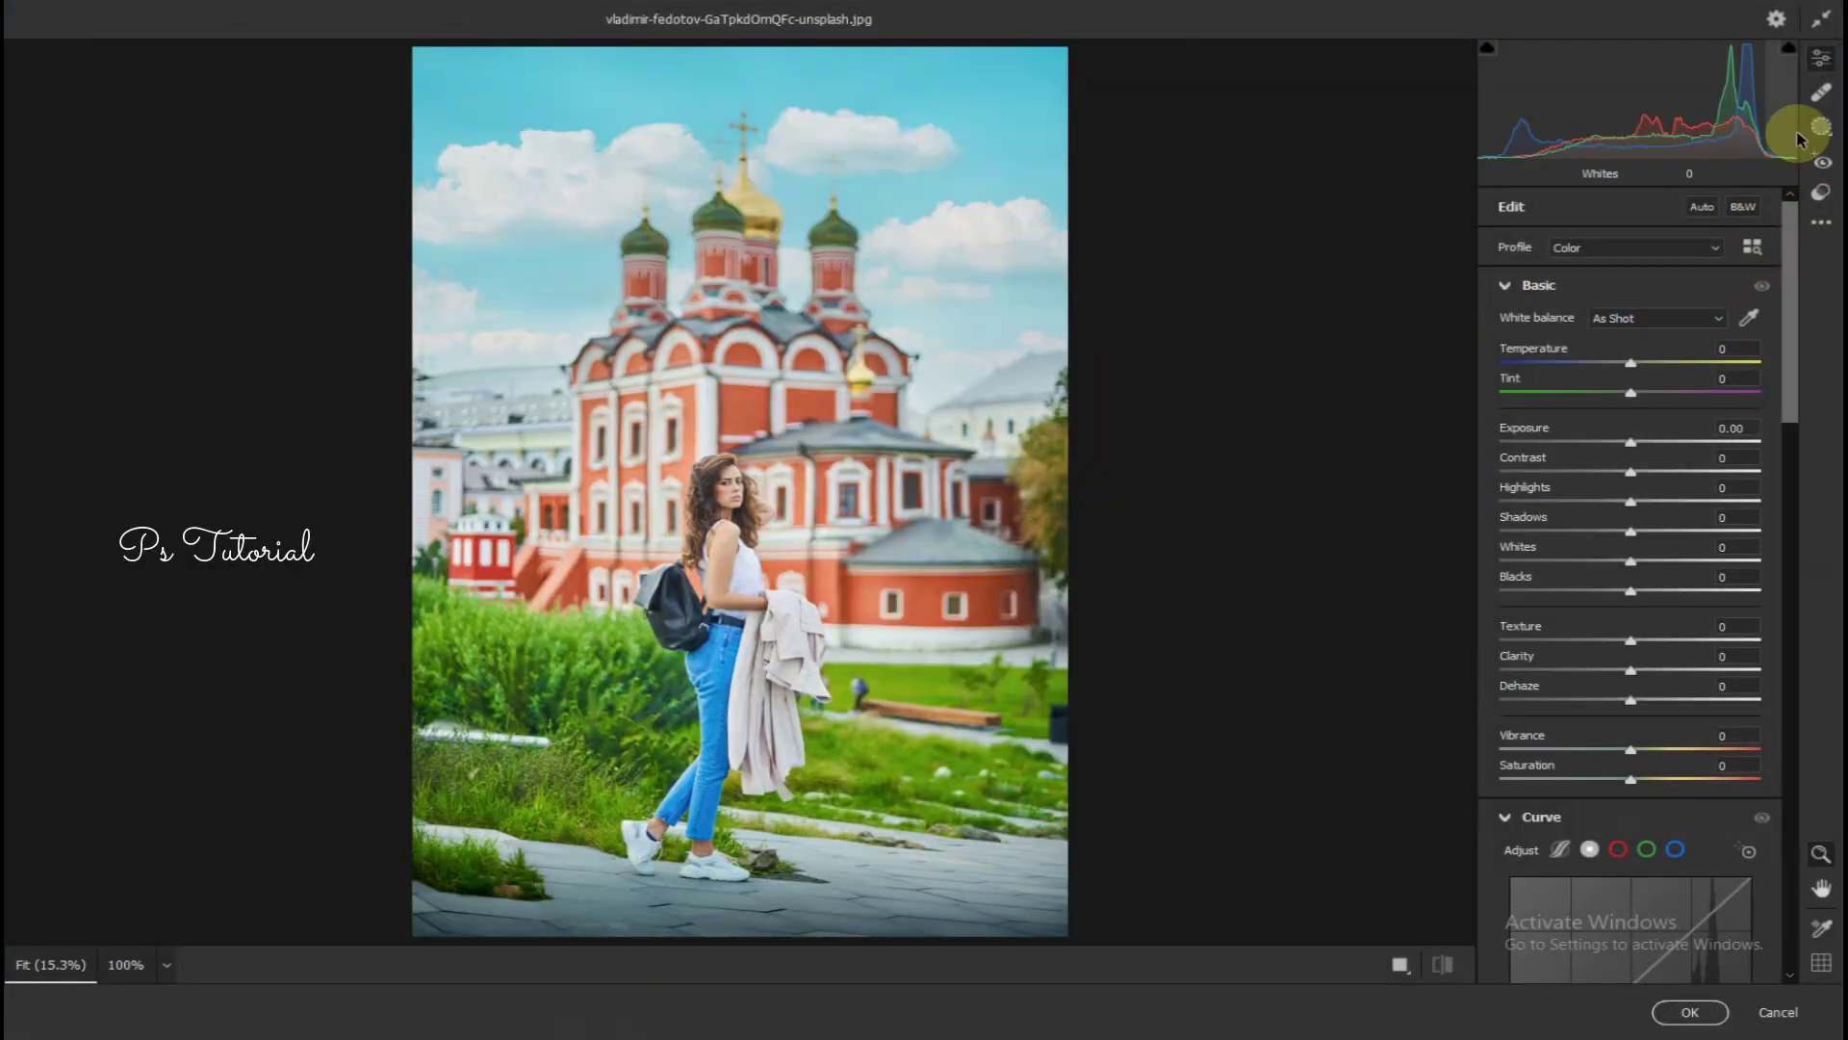
{"action": "left_click", "coordinate": [1821, 129]}
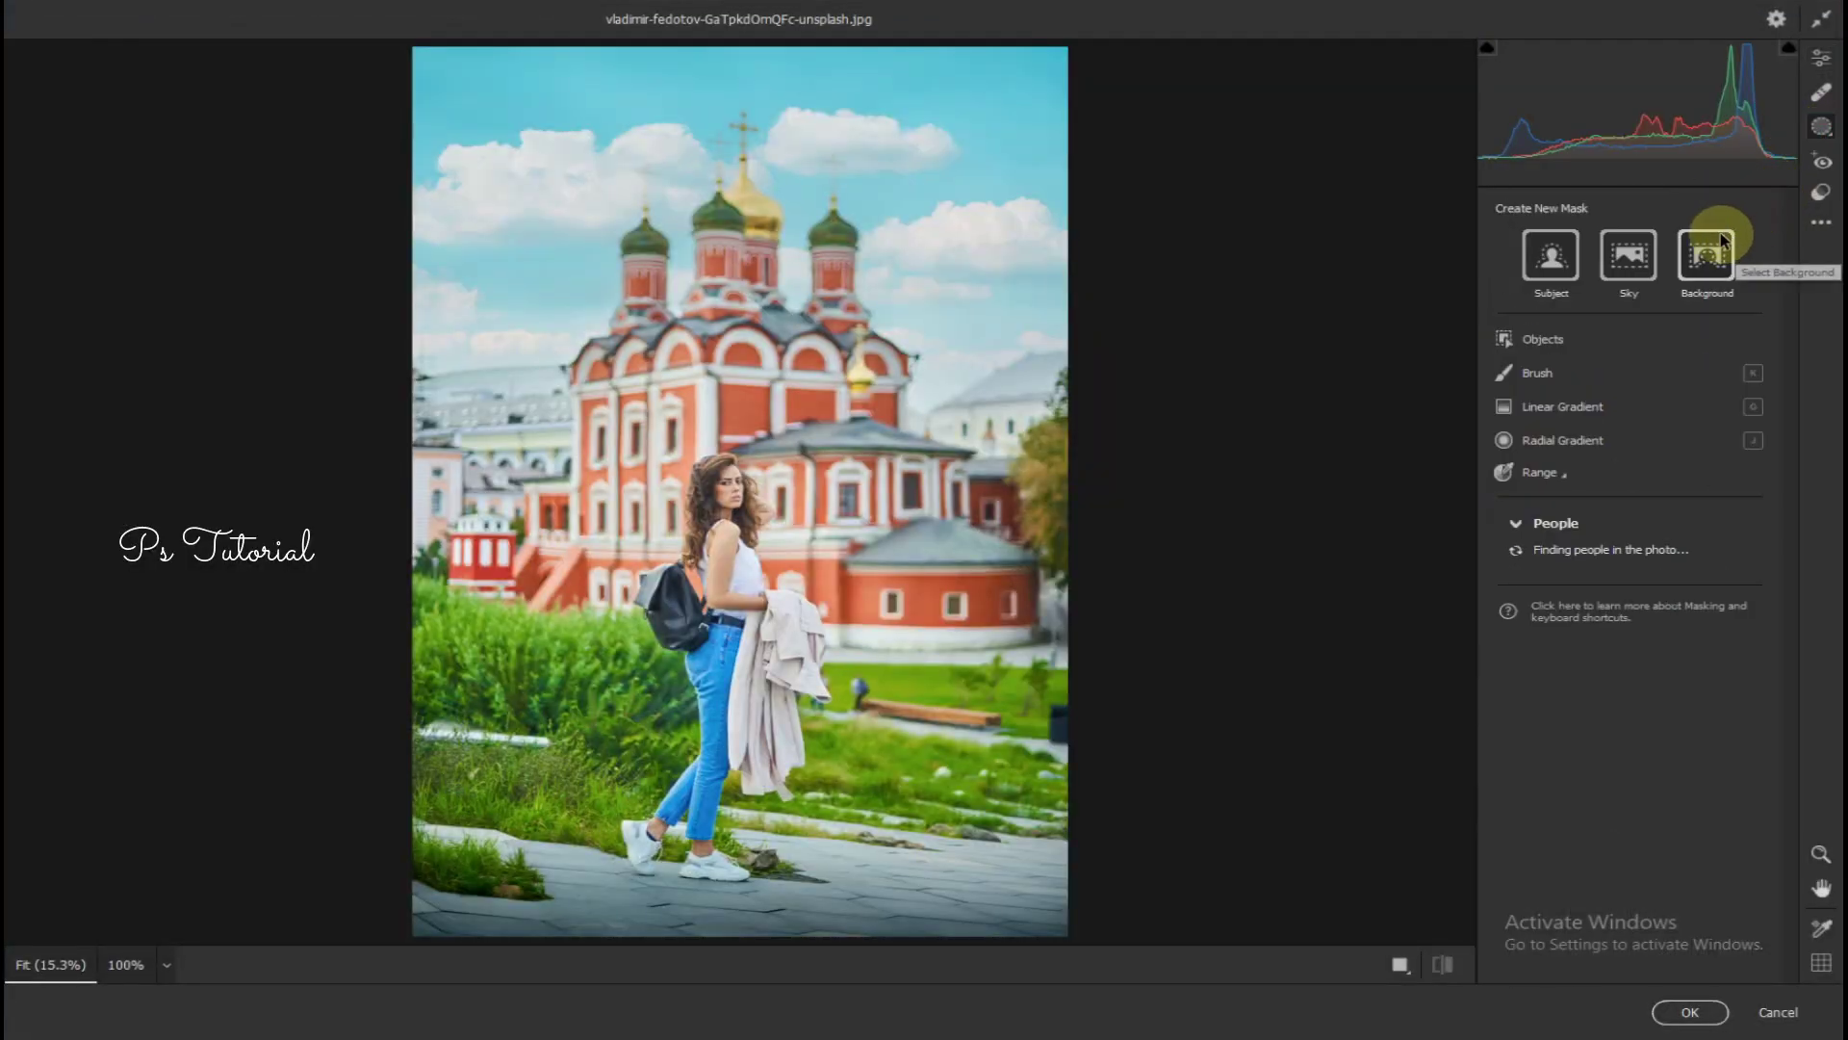
{"action": "key", "text": "j"}
{"action": "left_click_drag", "start_coordinate": [705, 537], "coordinate": [813, 736]}
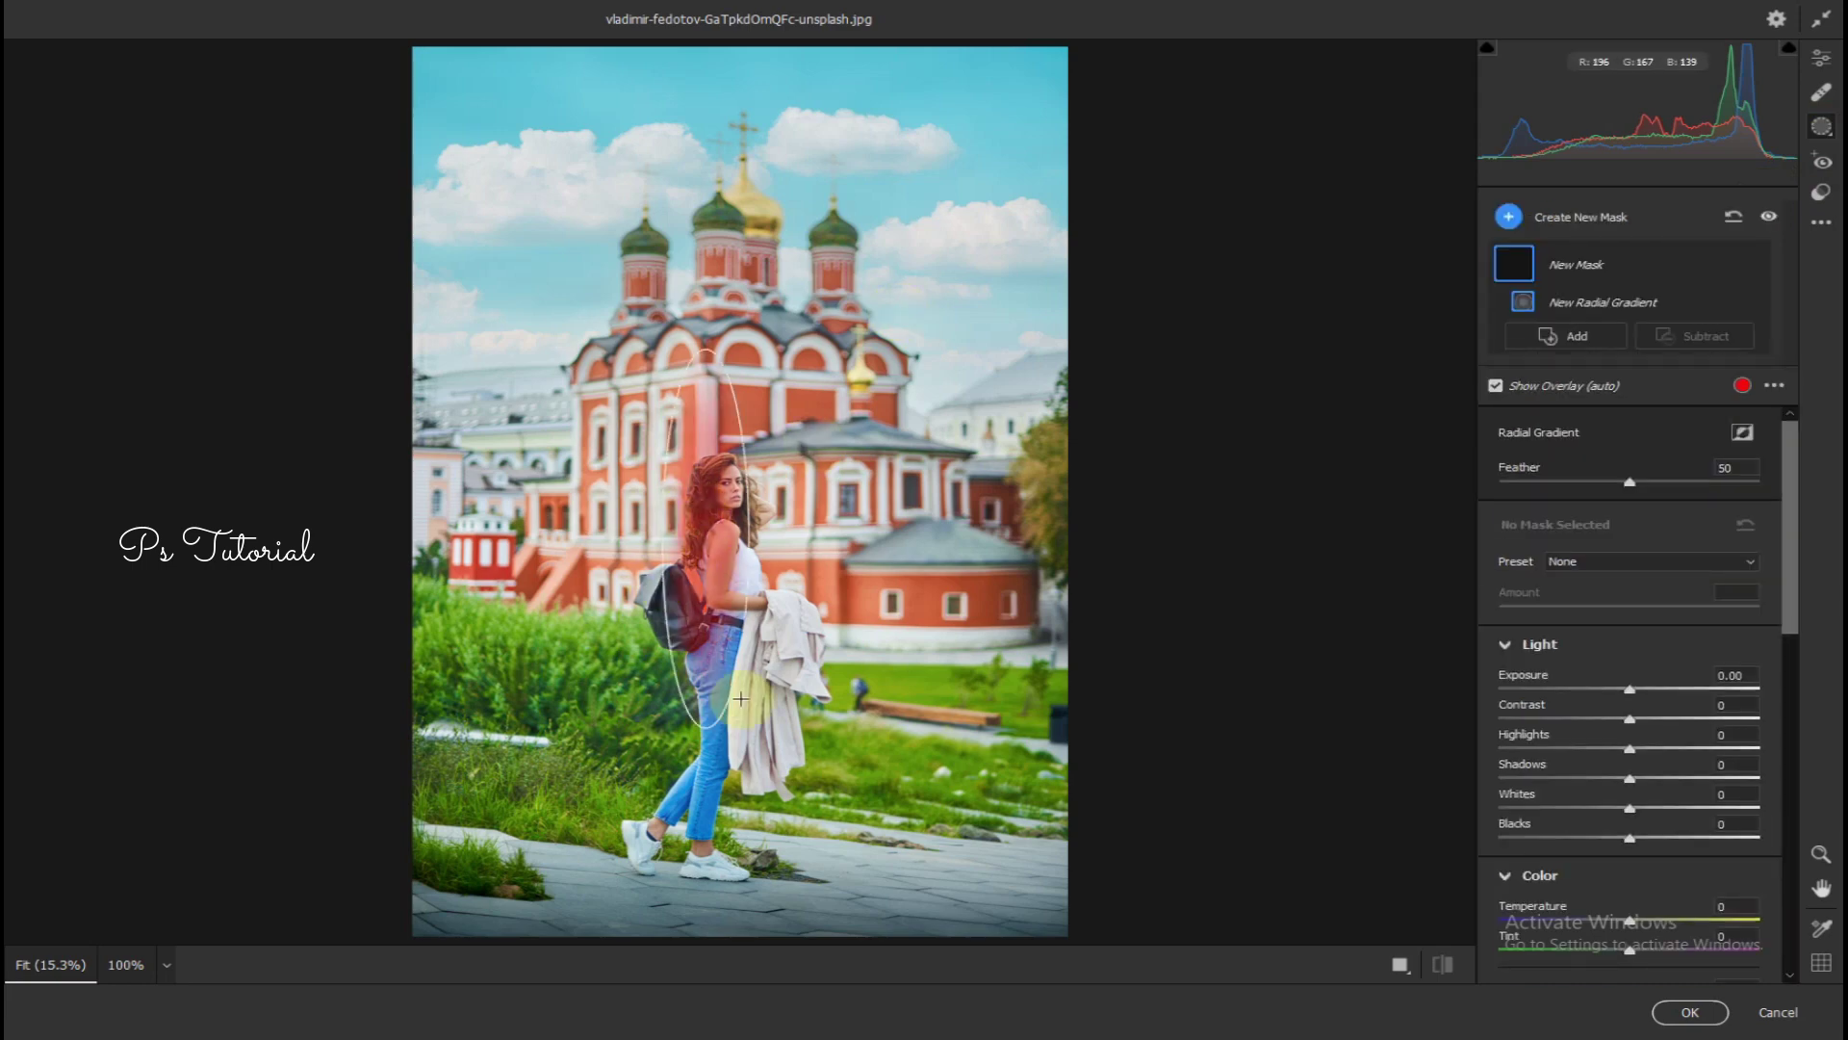
{"action": "mouse_move", "coordinate": [708, 550]}
{"action": "left_mouse_down"}
{"action": "mouse_move", "coordinate": [710, 703]}
{"action": "mouse_move", "coordinate": [789, 691]}
{"action": "mouse_move", "coordinate": [721, 691]}
{"action": "left_mouse_up"}
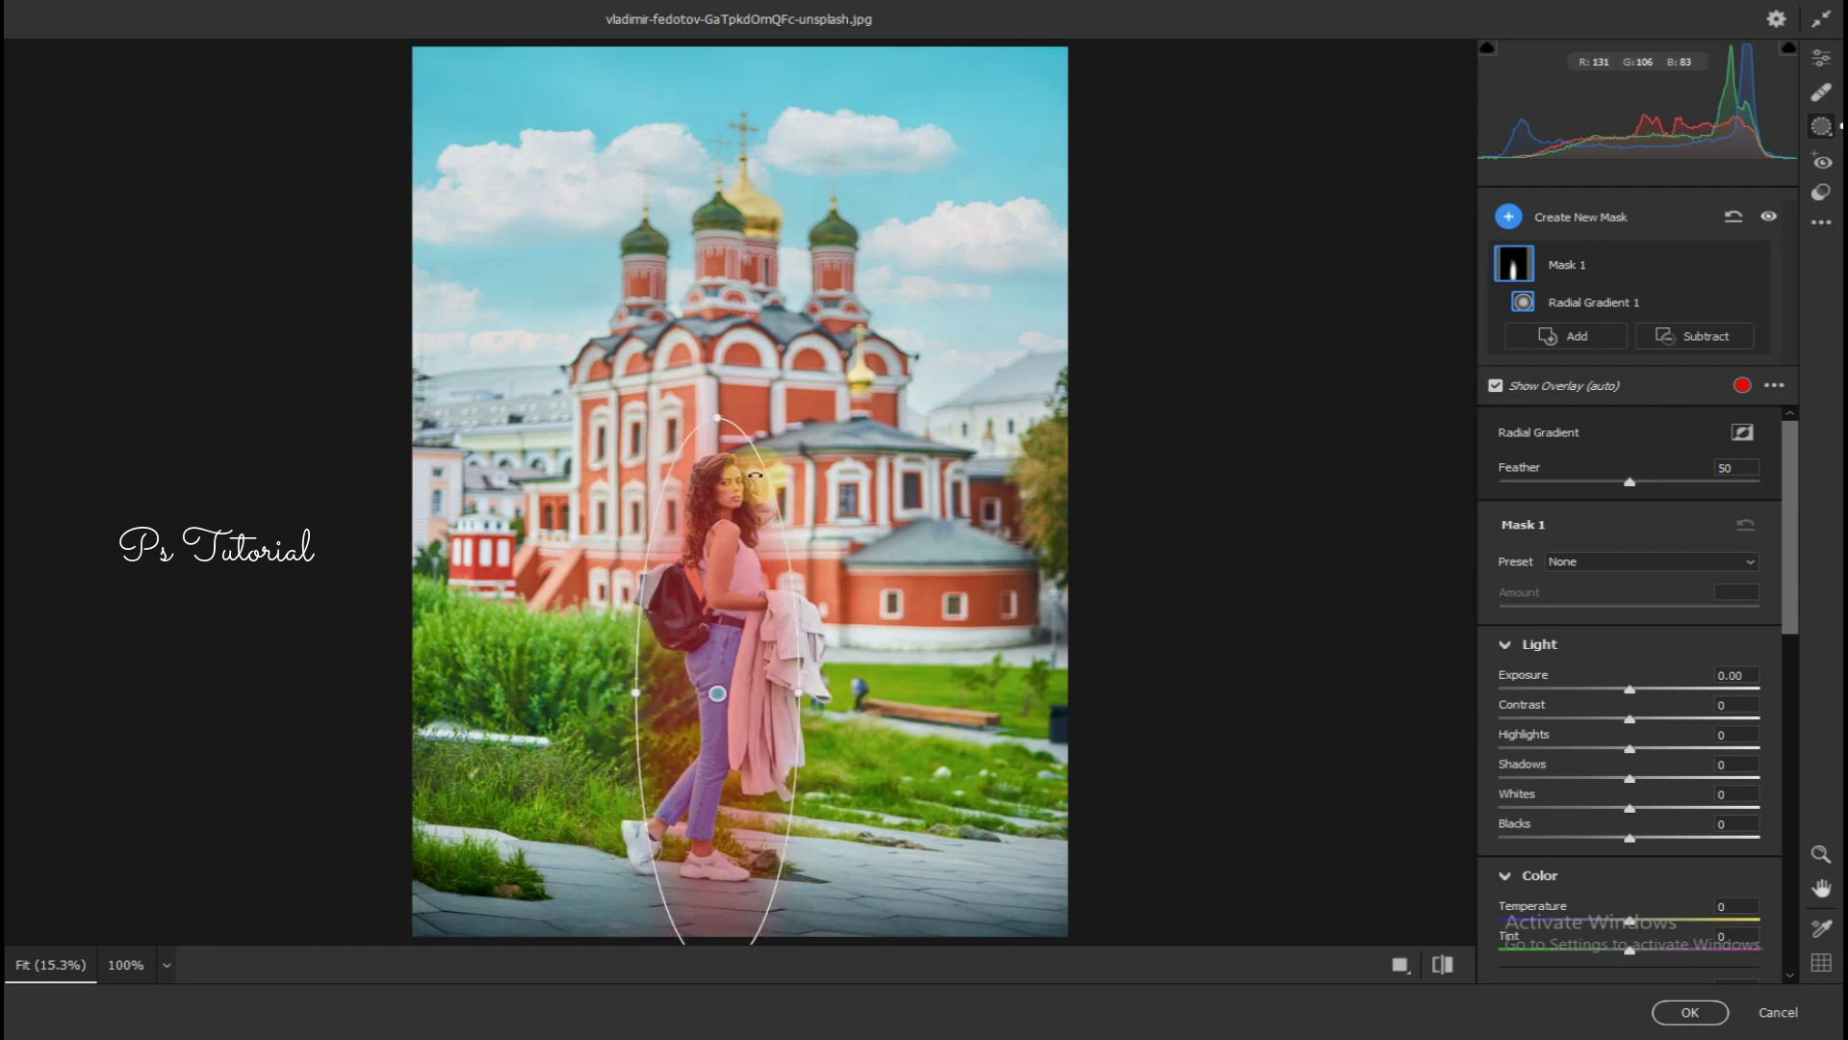
{"action": "left_click_drag", "start_coordinate": [758, 420], "coordinate": [773, 427]}
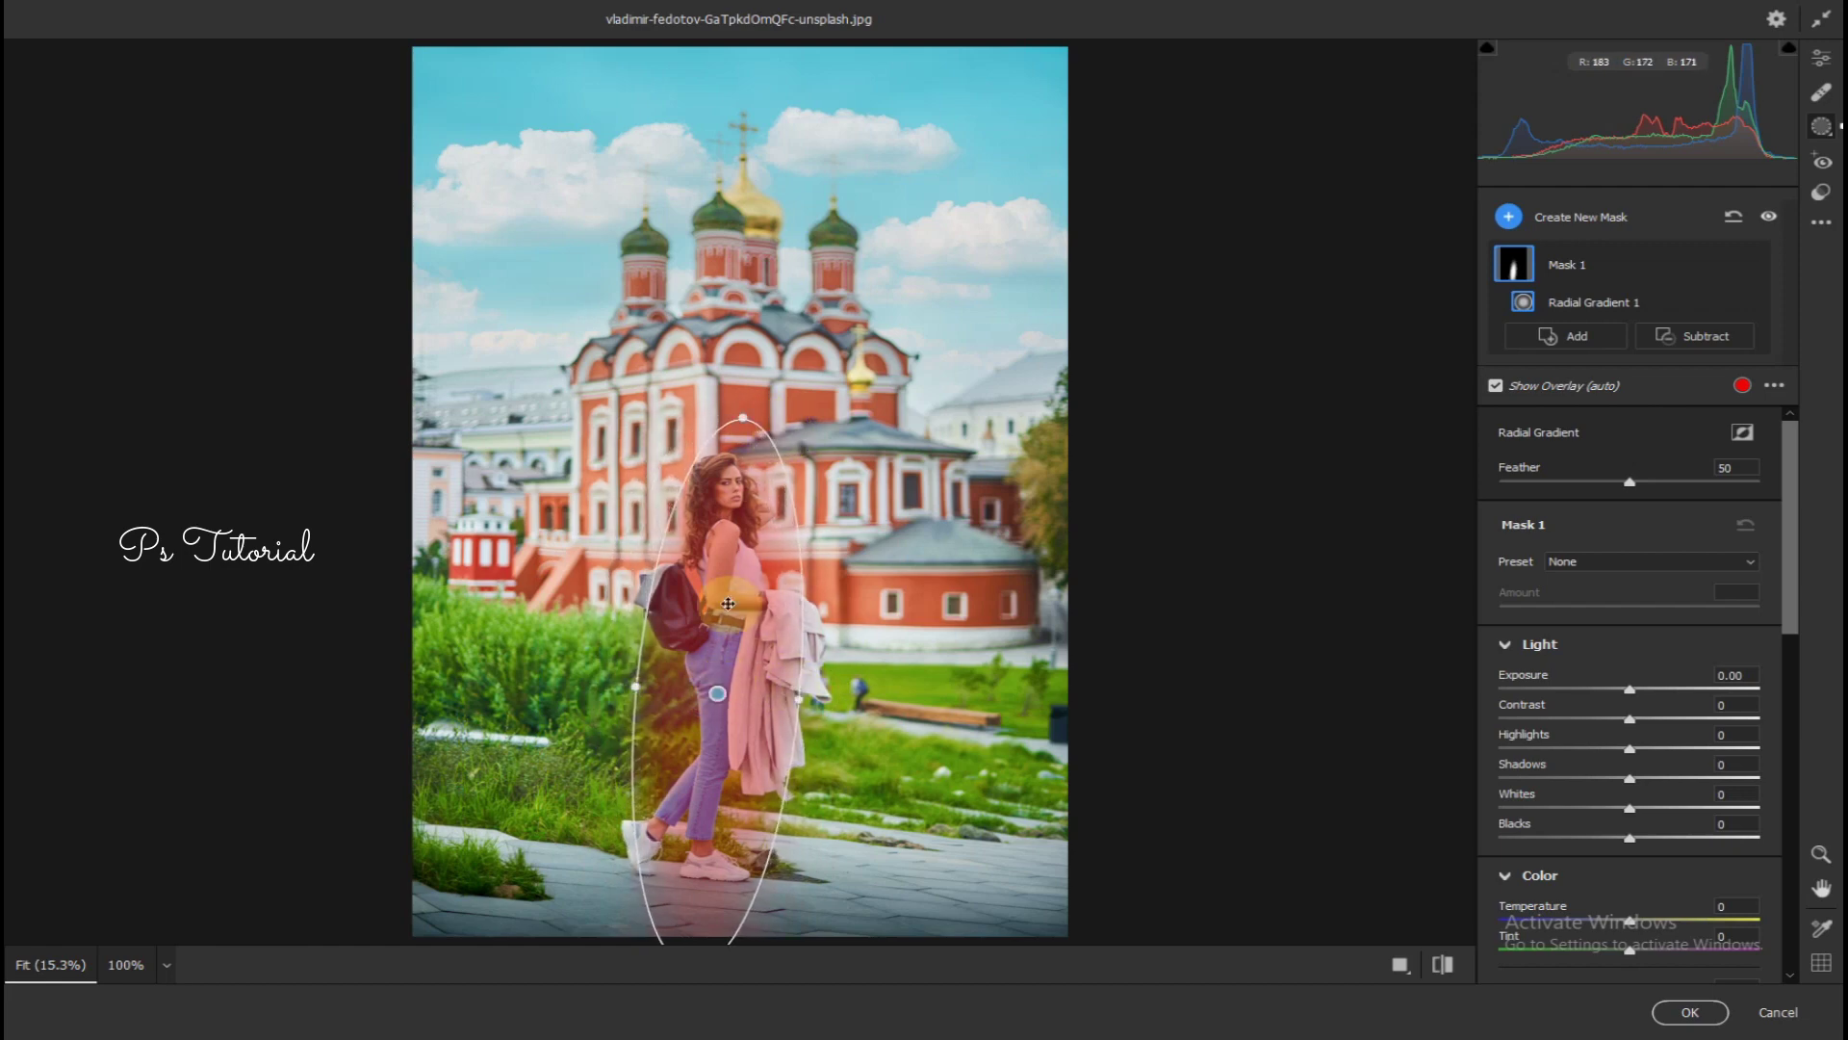
{"action": "mouse_move", "coordinate": [734, 695]}
{"action": "left_mouse_down"}
{"action": "mouse_move", "coordinate": [703, 699]}
{"action": "mouse_move", "coordinate": [794, 703]}
{"action": "left_mouse_up"}
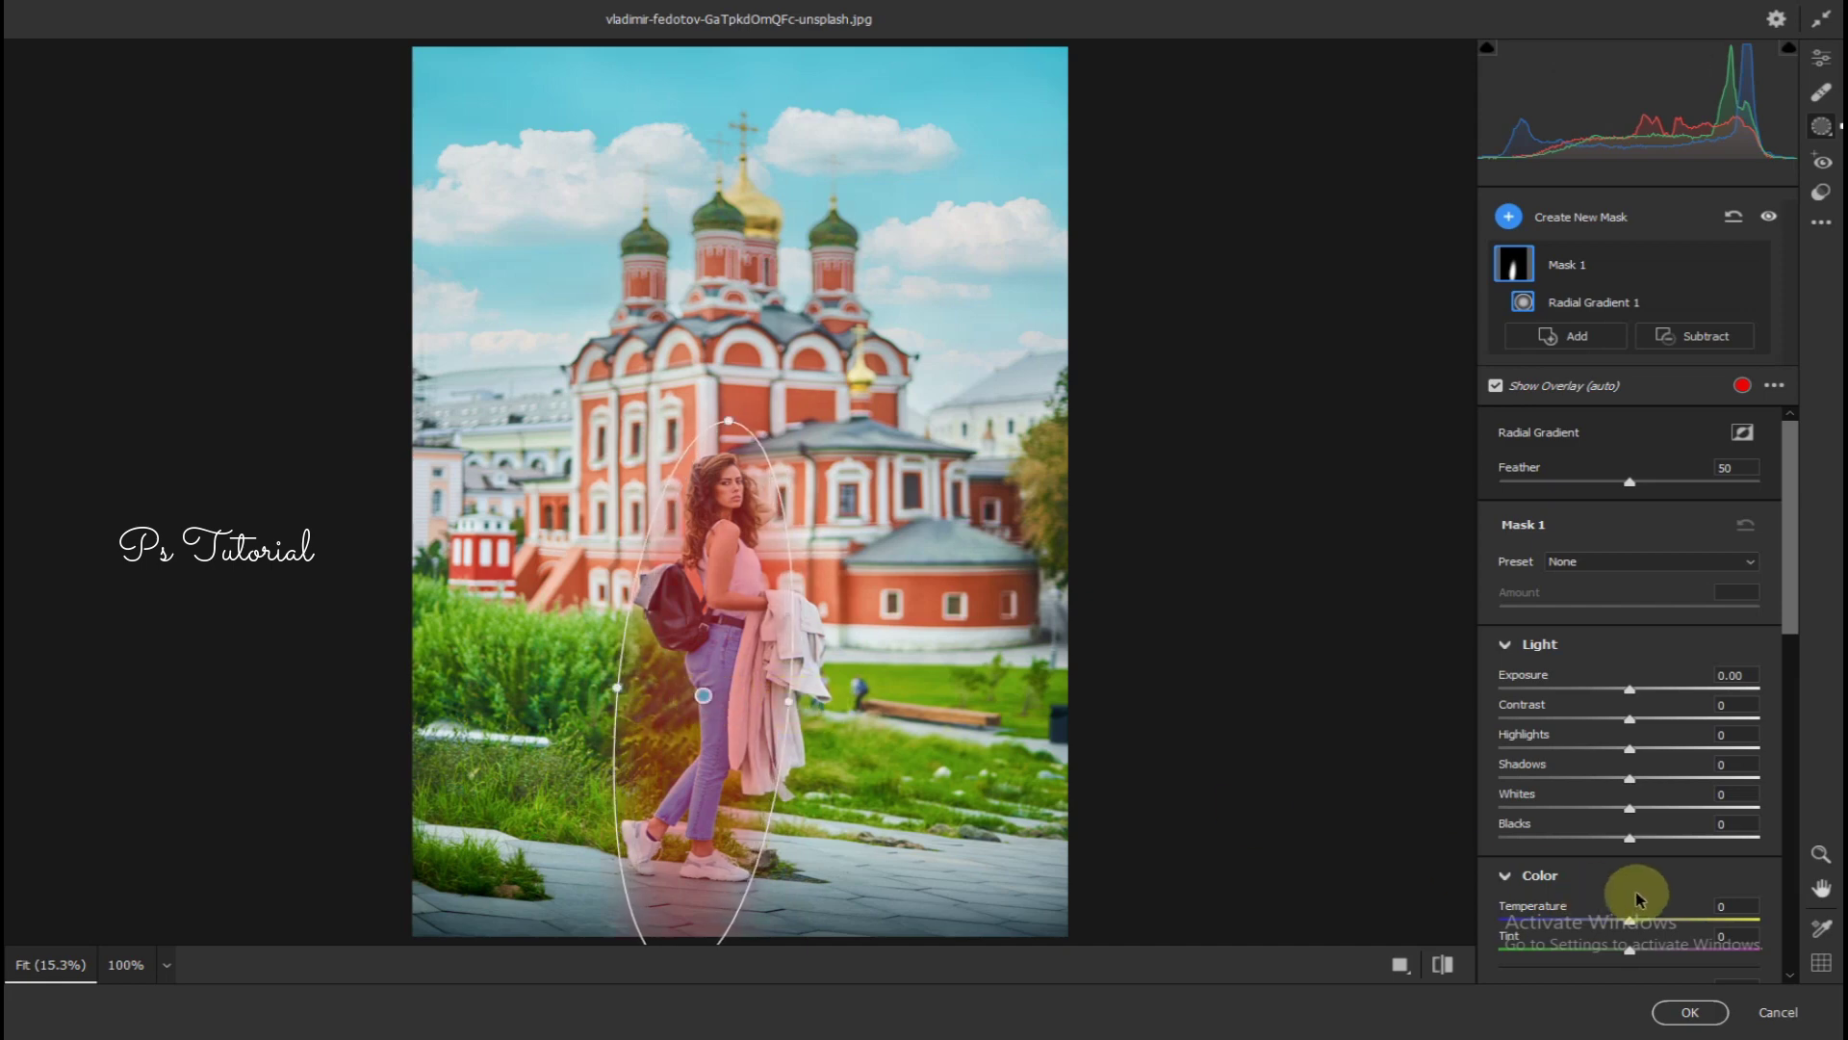
{"action": "left_click_drag", "start_coordinate": [1634, 813], "coordinate": [1686, 815]}
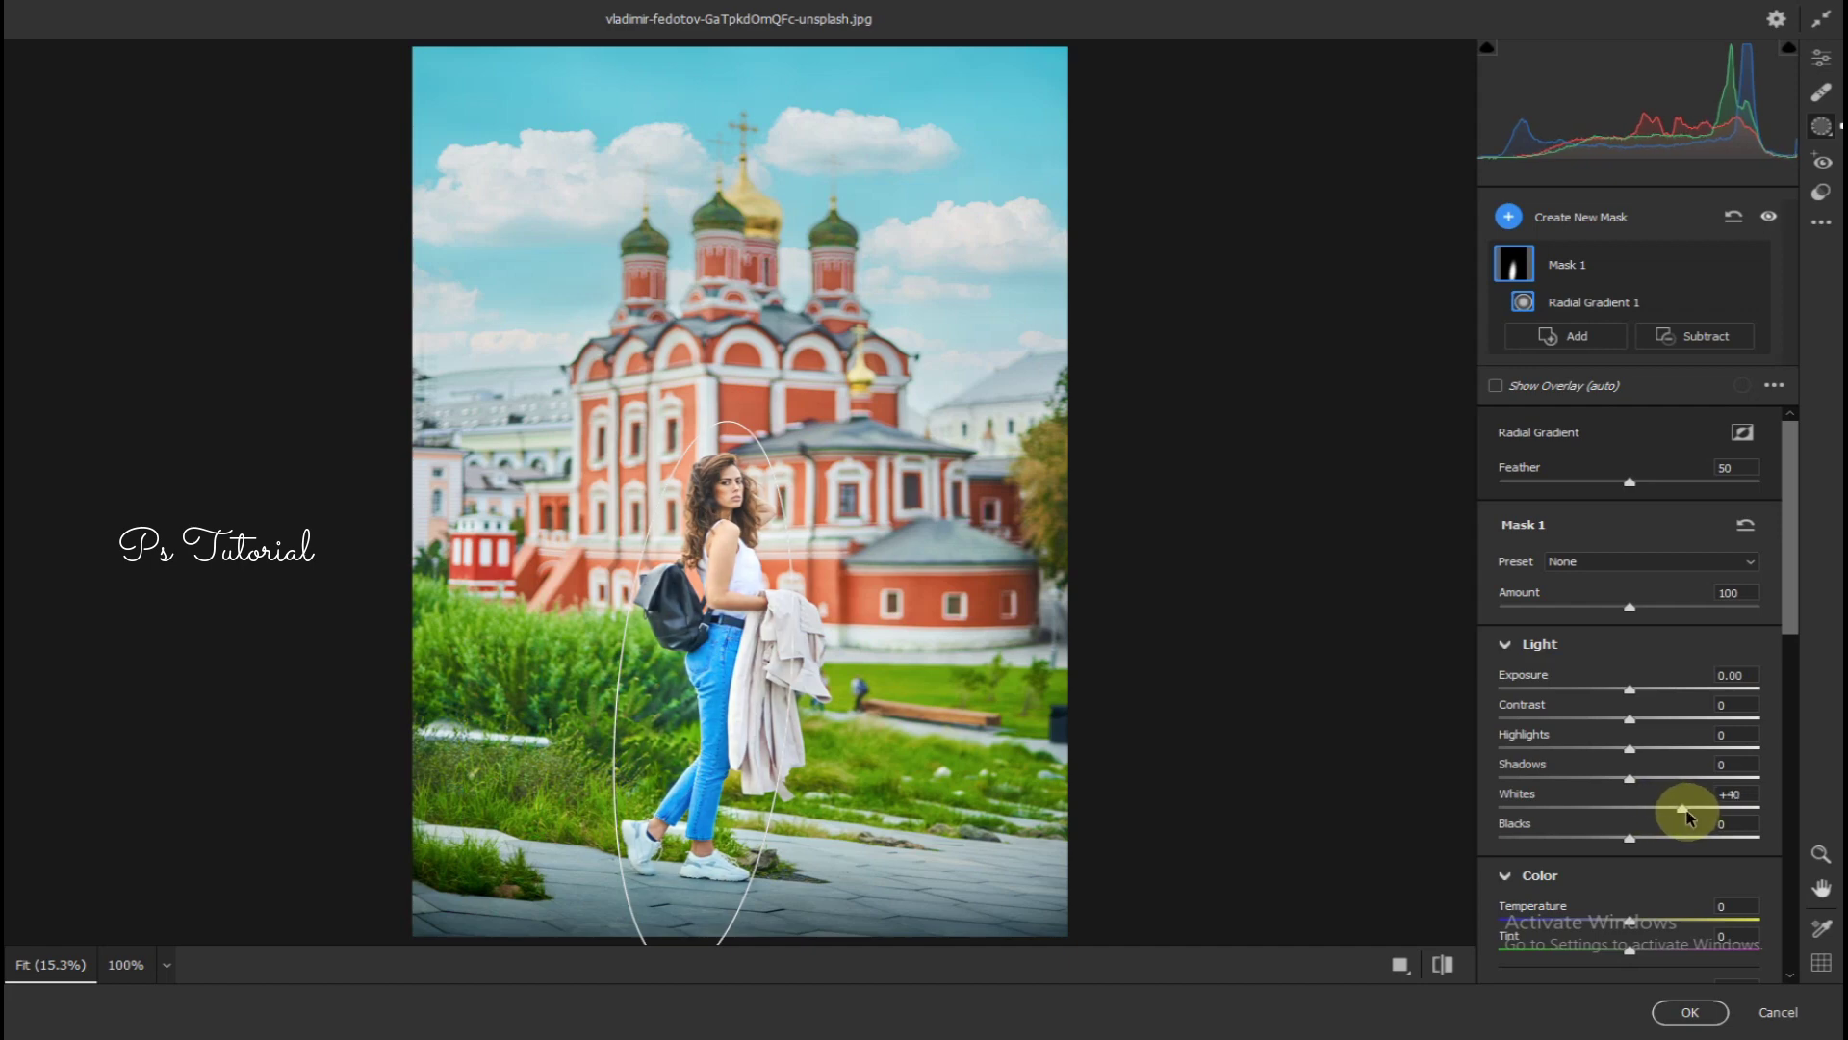
{"action": "left_click", "coordinate": [1679, 1011]}
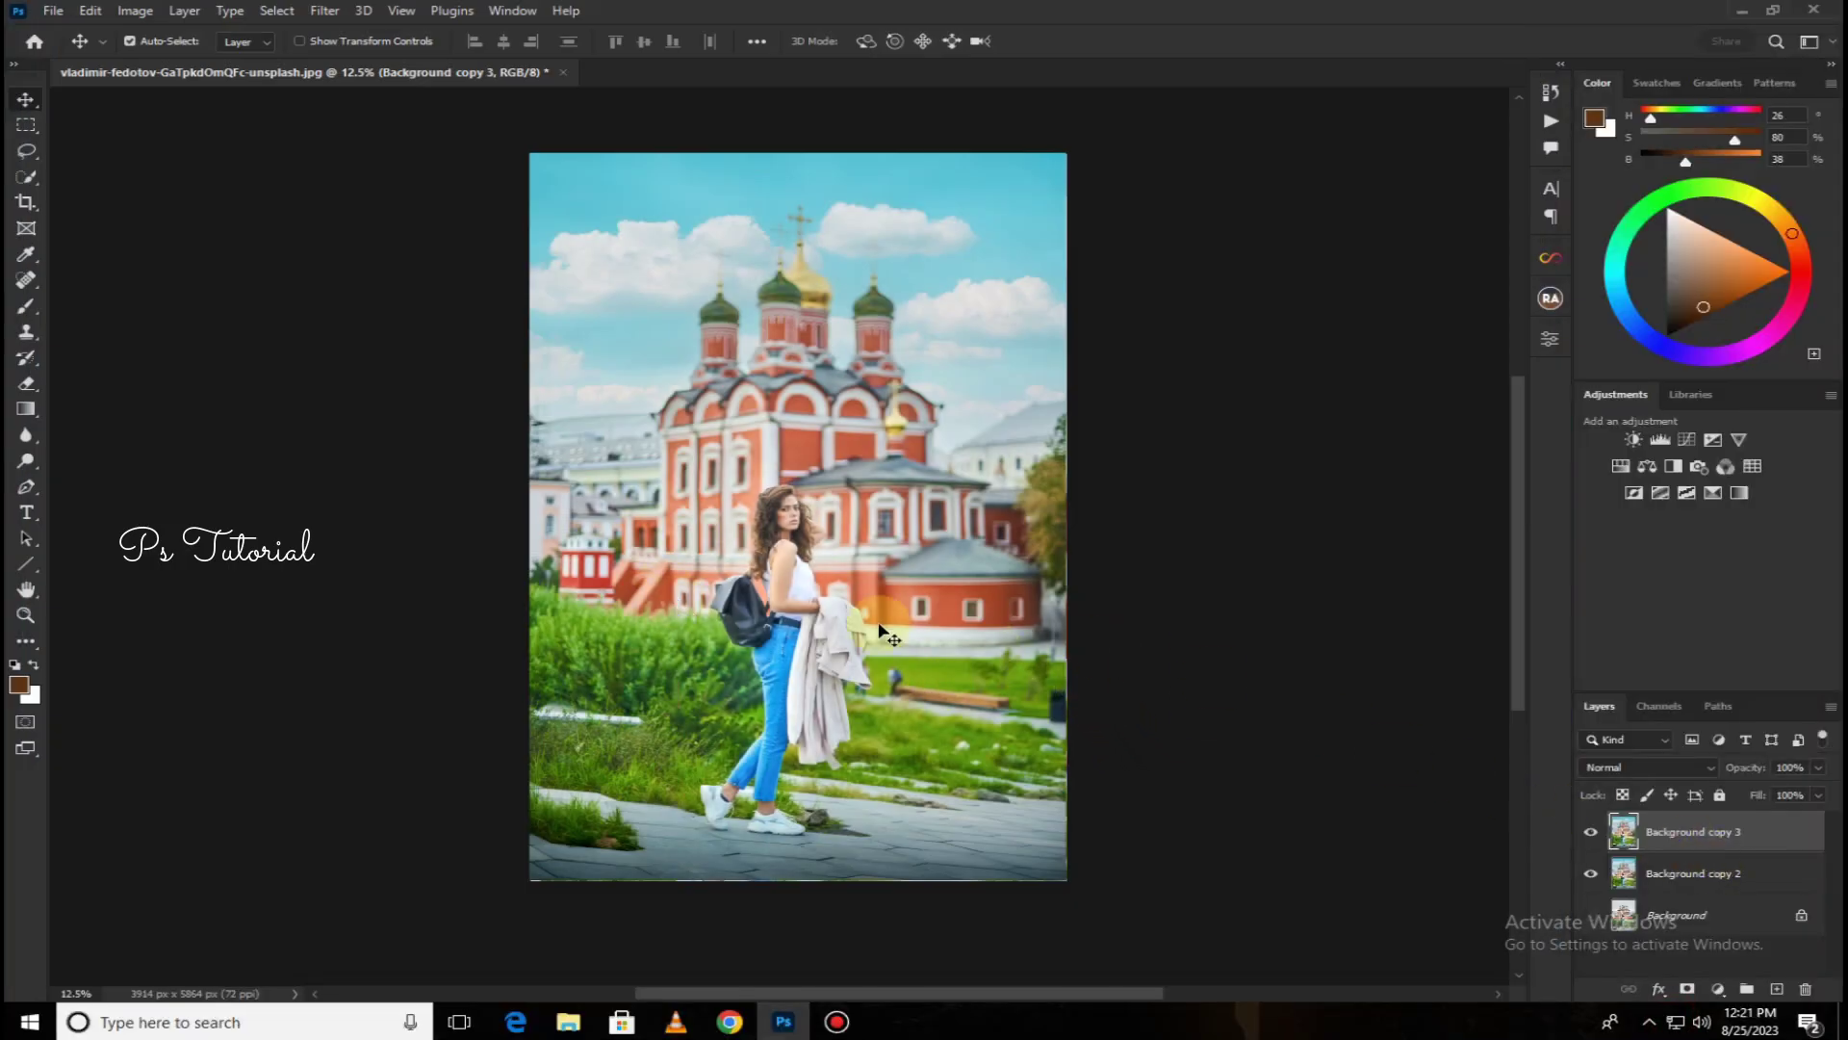
Apply a Camera Raw Optics vignette of -32 to darken the photo's corners
{"action": "left_click", "coordinate": [321, 11]}
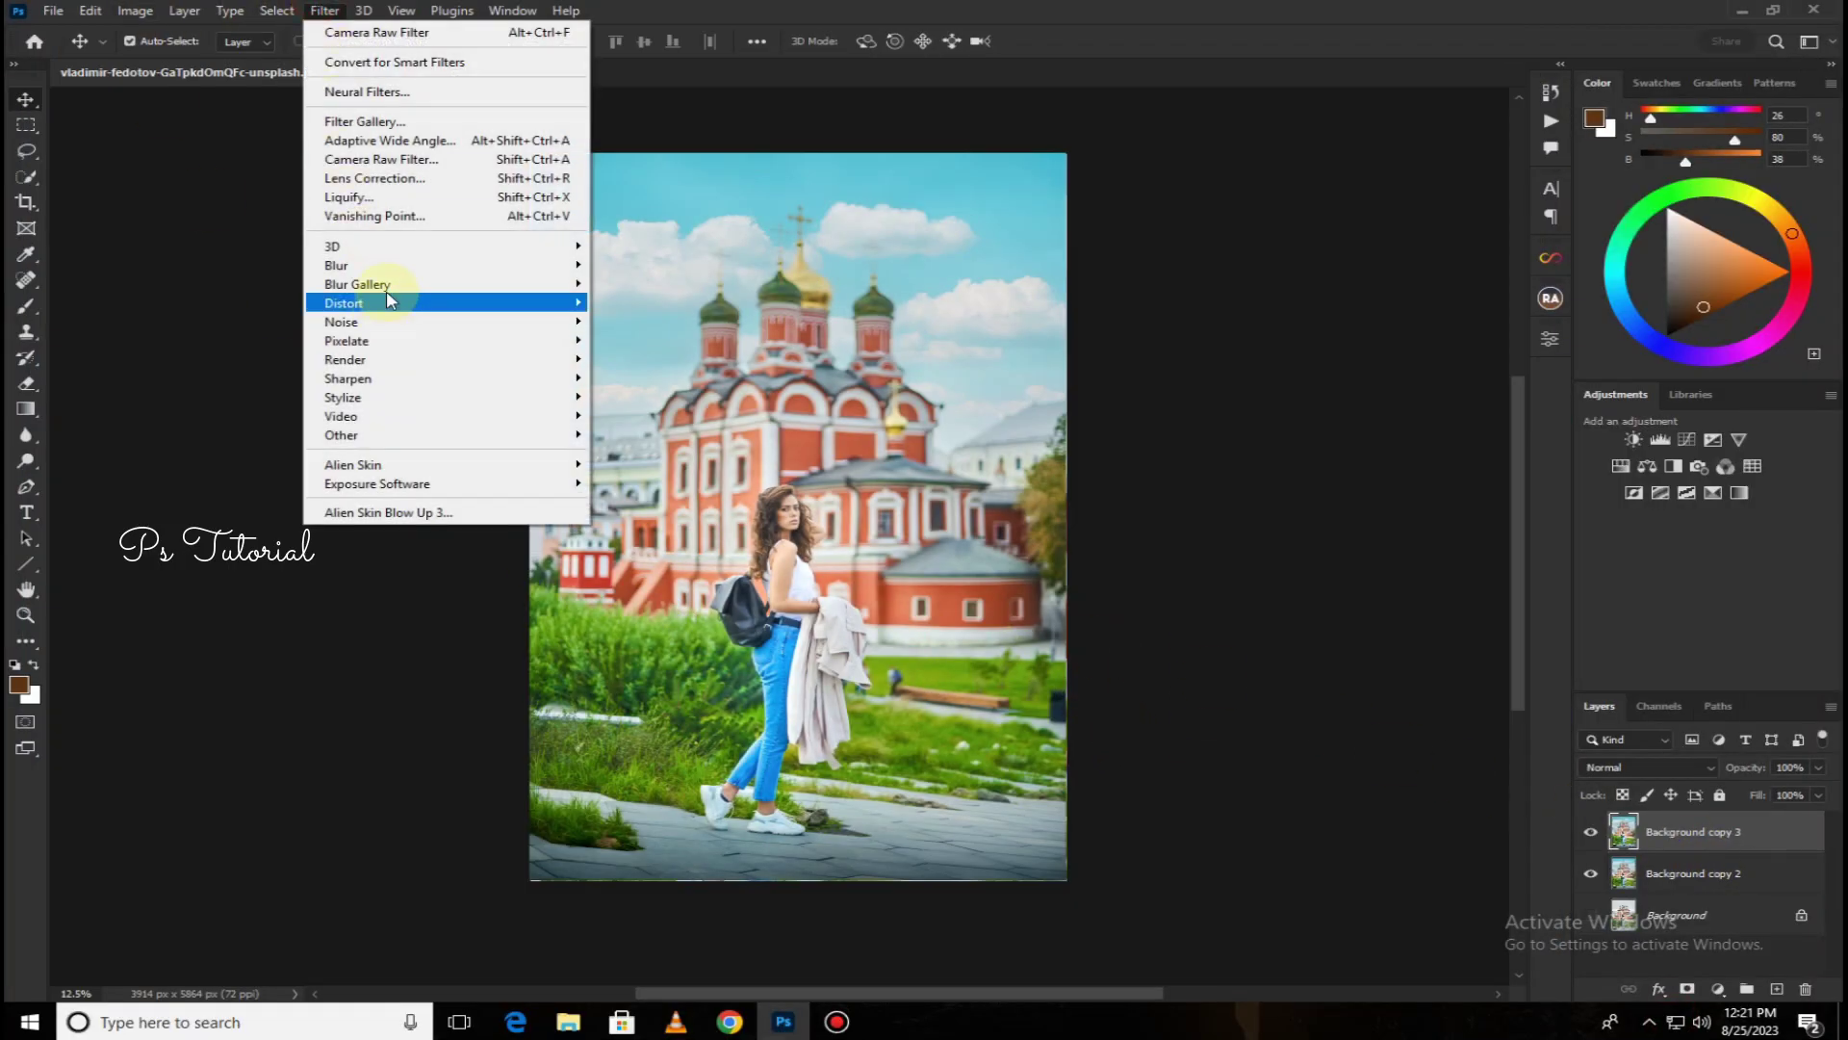
{"action": "left_click", "coordinate": [429, 161]}
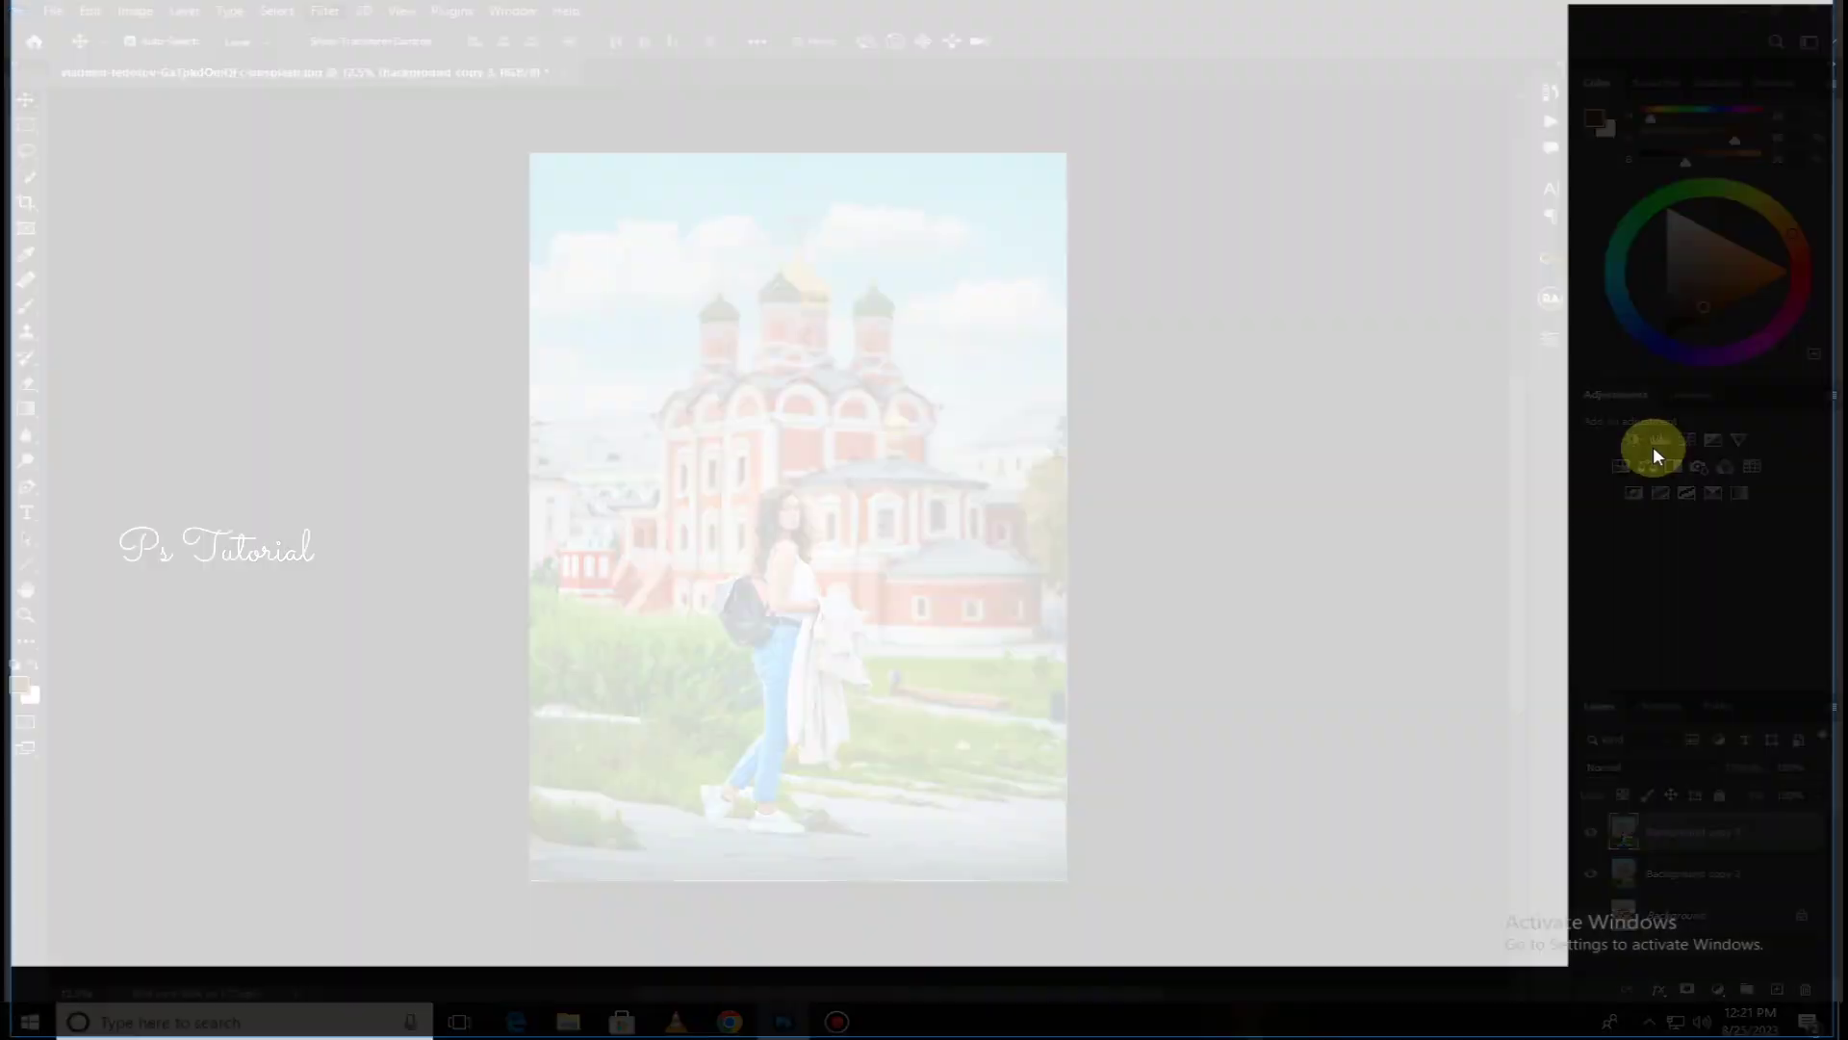
{"action": "scroll", "coordinate": [1632, 515], "scroll_direction": "down", "scroll_amount": 5}
{"action": "scroll", "coordinate": [1639, 589], "scroll_direction": "down", "scroll_amount": 10}
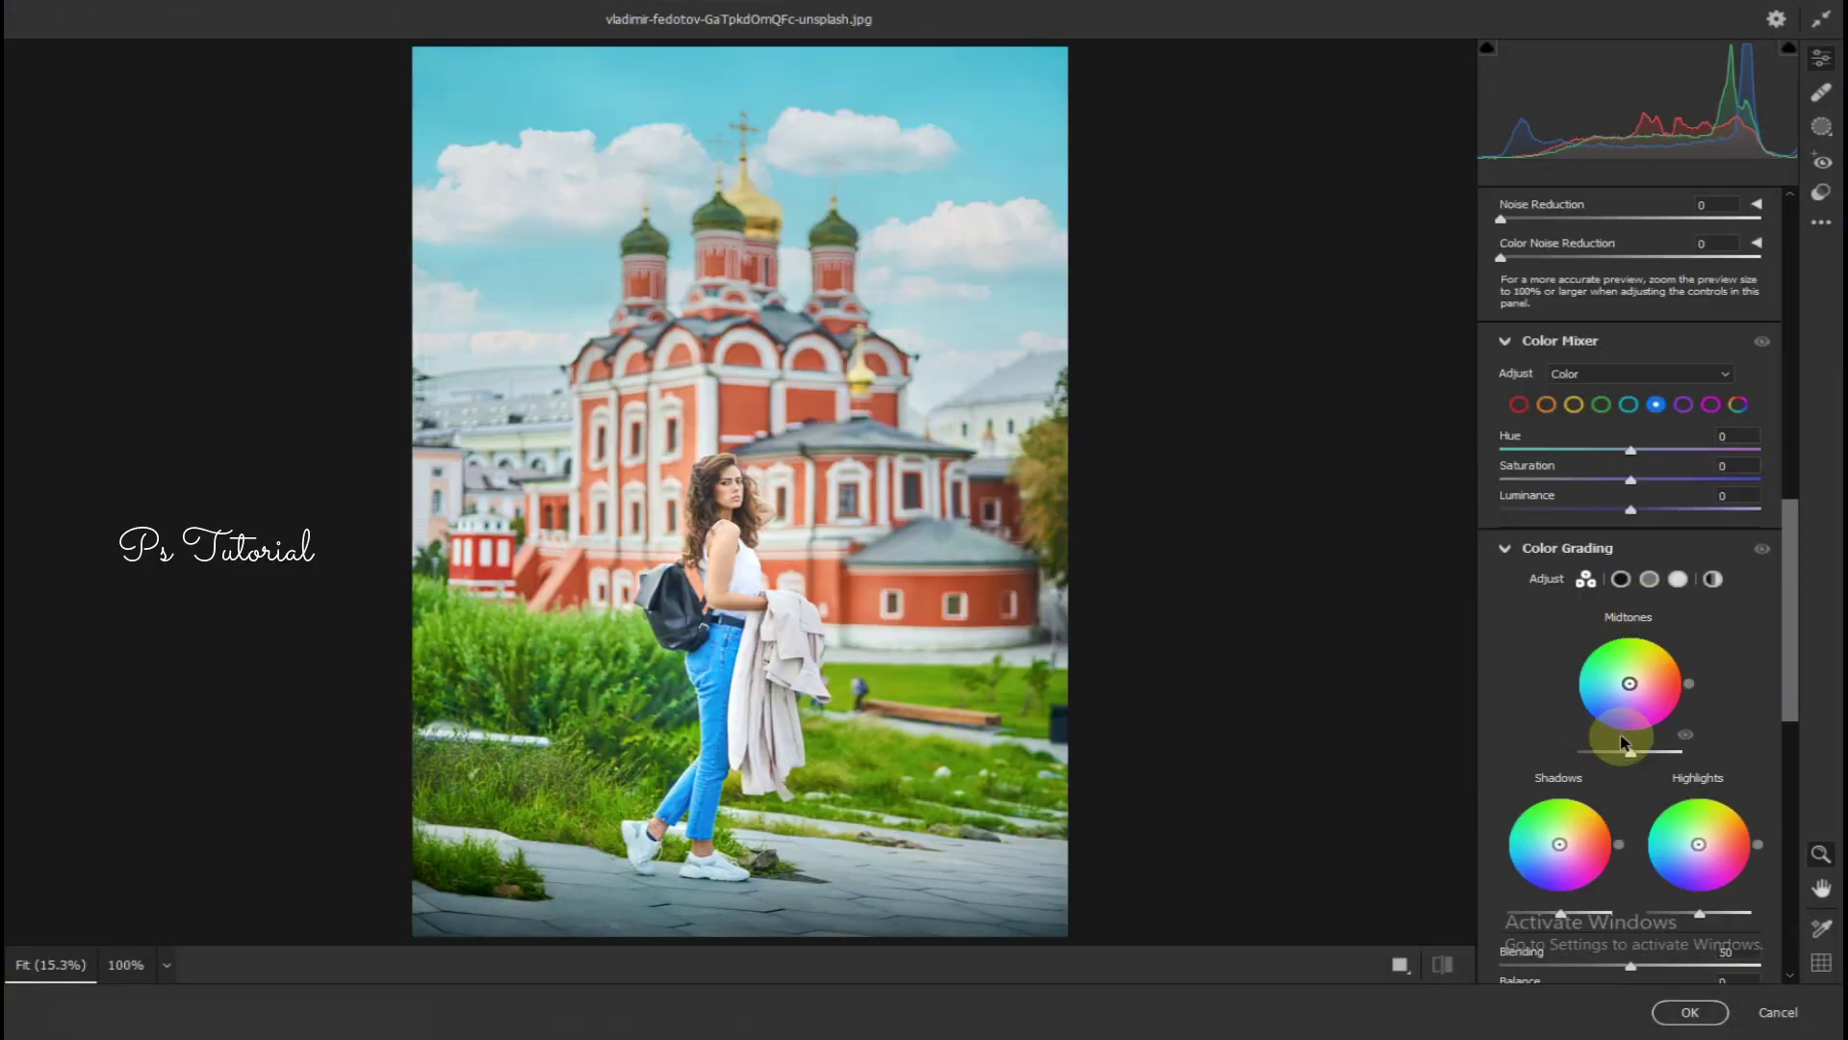
{"action": "scroll", "coordinate": [1630, 770], "scroll_direction": "down", "scroll_amount": 5}
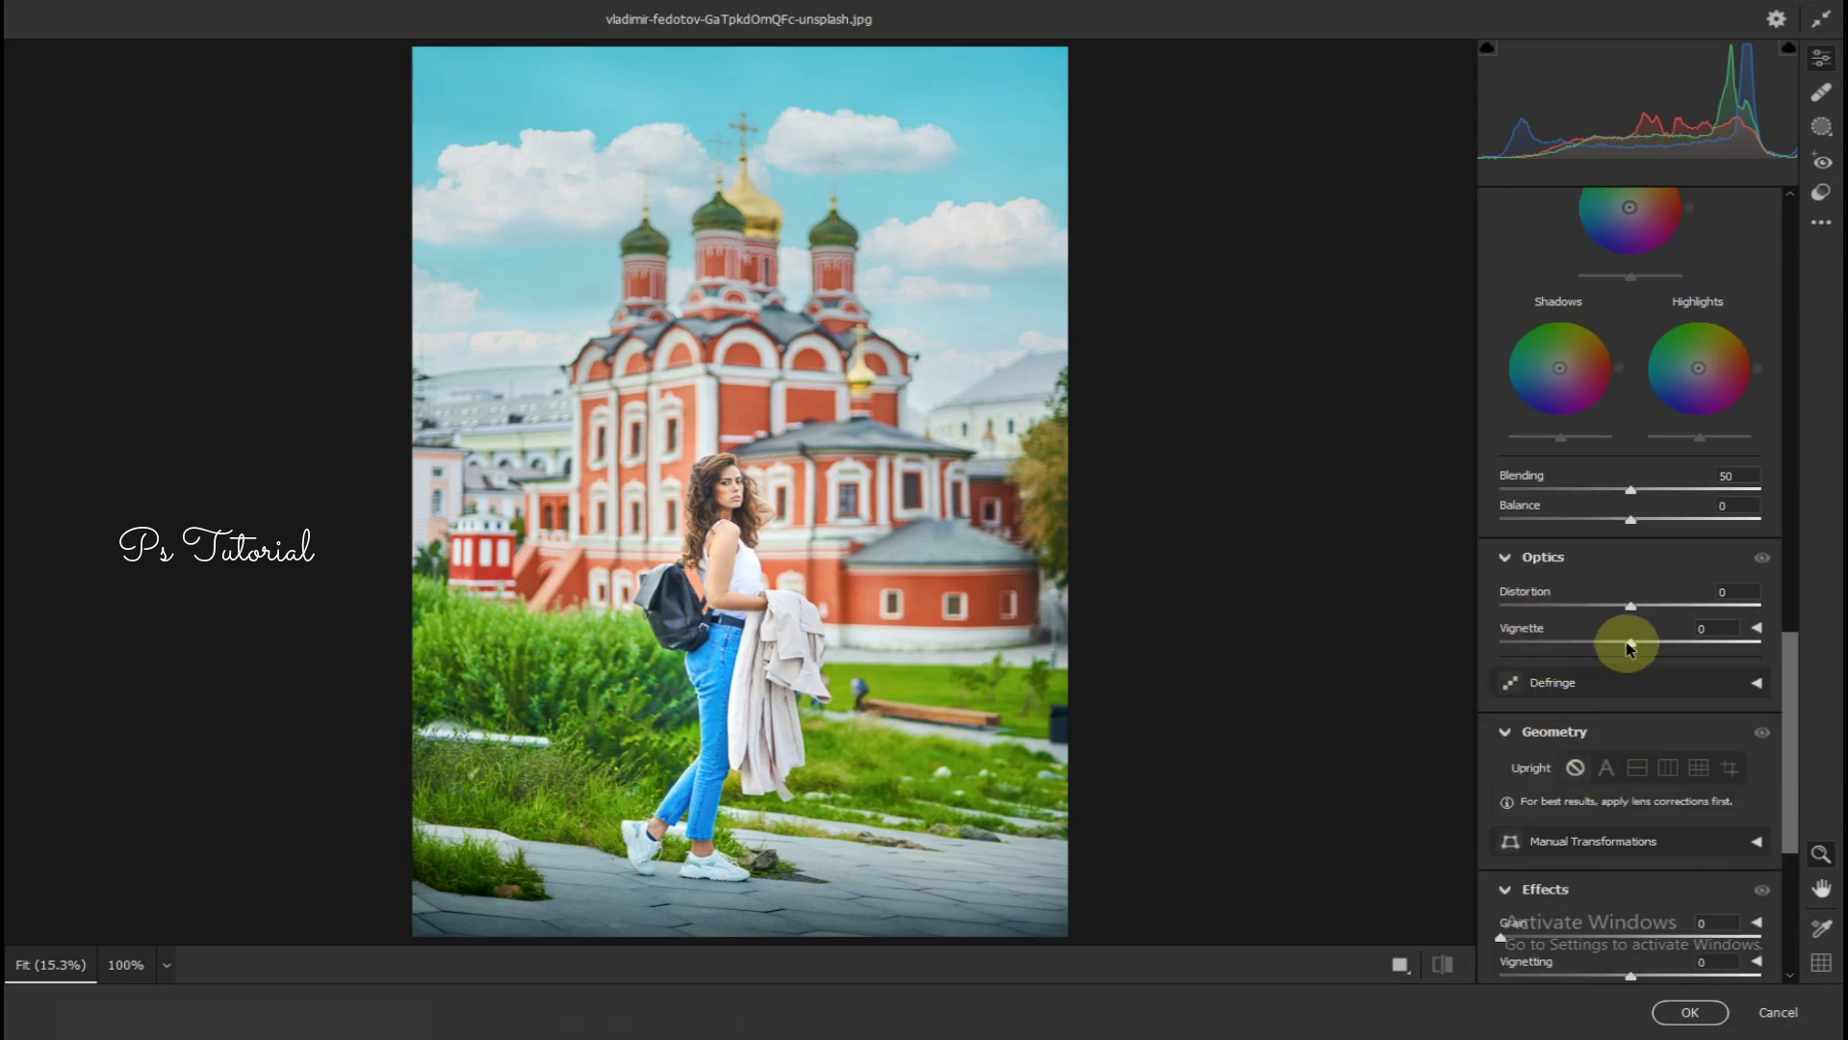
{"action": "left_click_drag", "start_coordinate": [1628, 643], "coordinate": [1604, 643]}
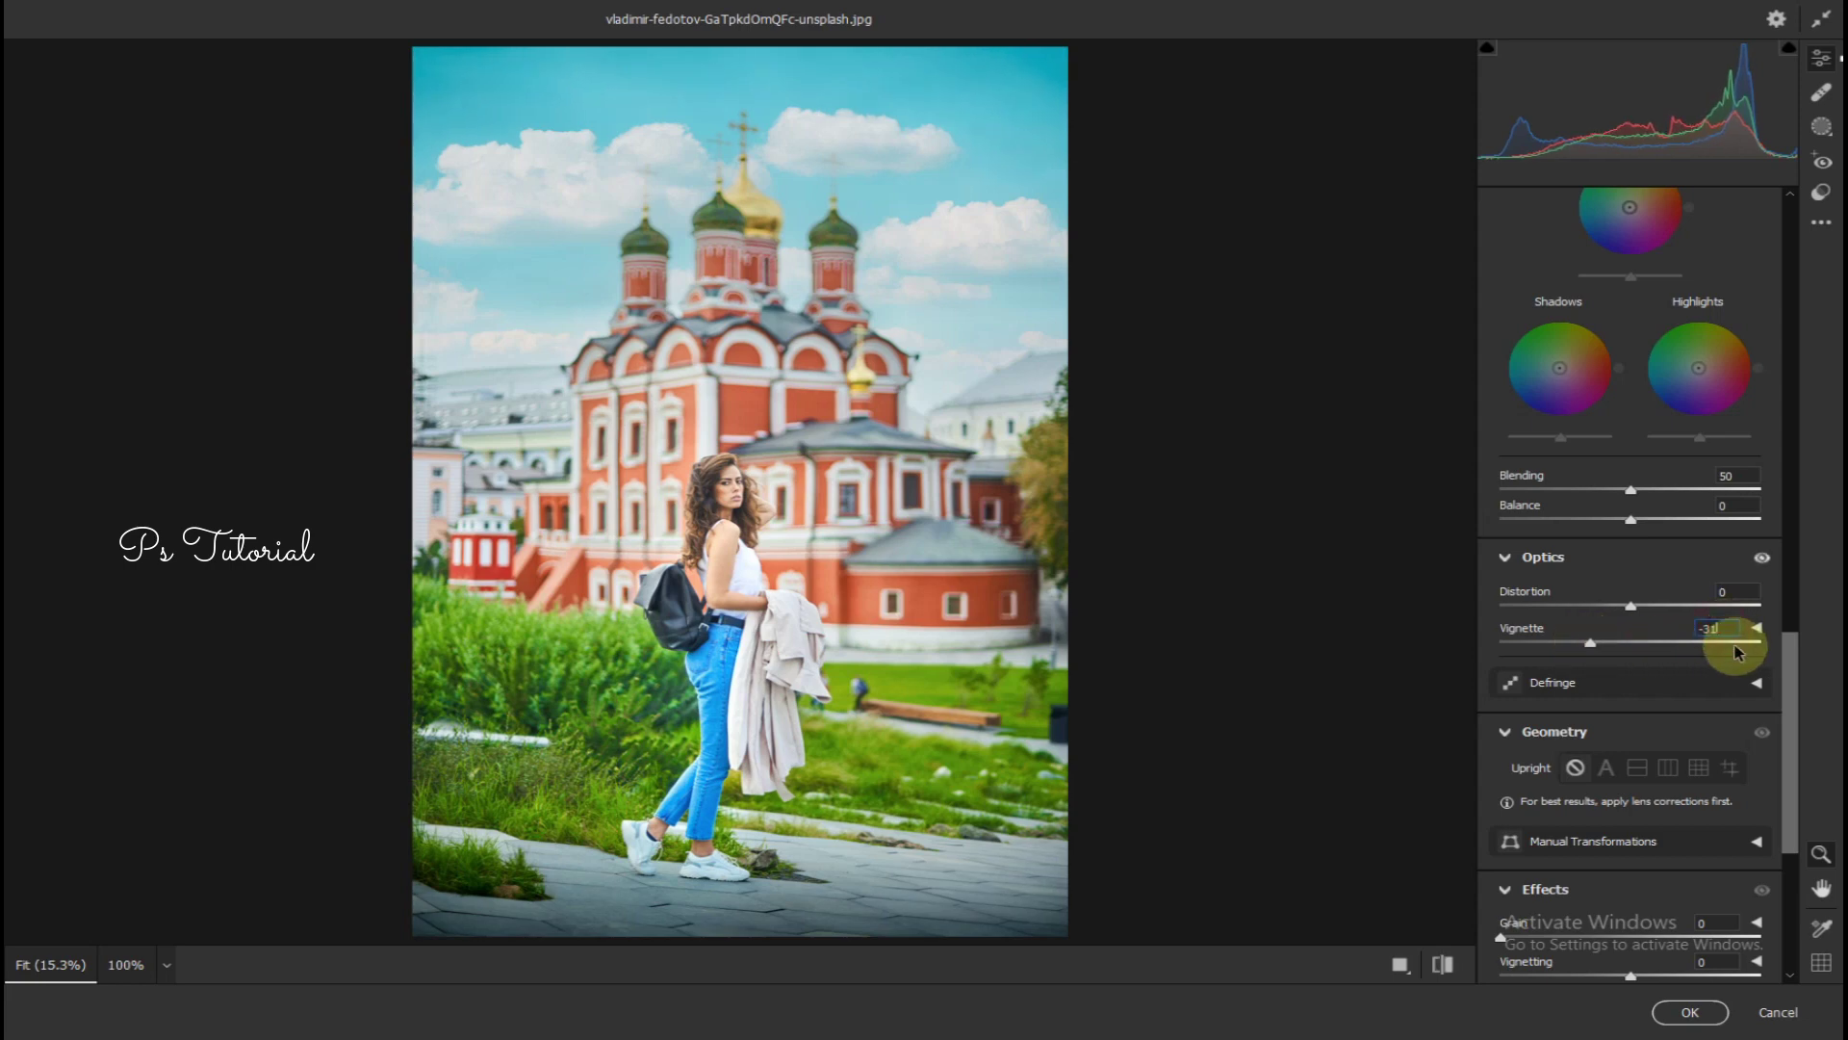
{"action": "key", "text": "Down"}
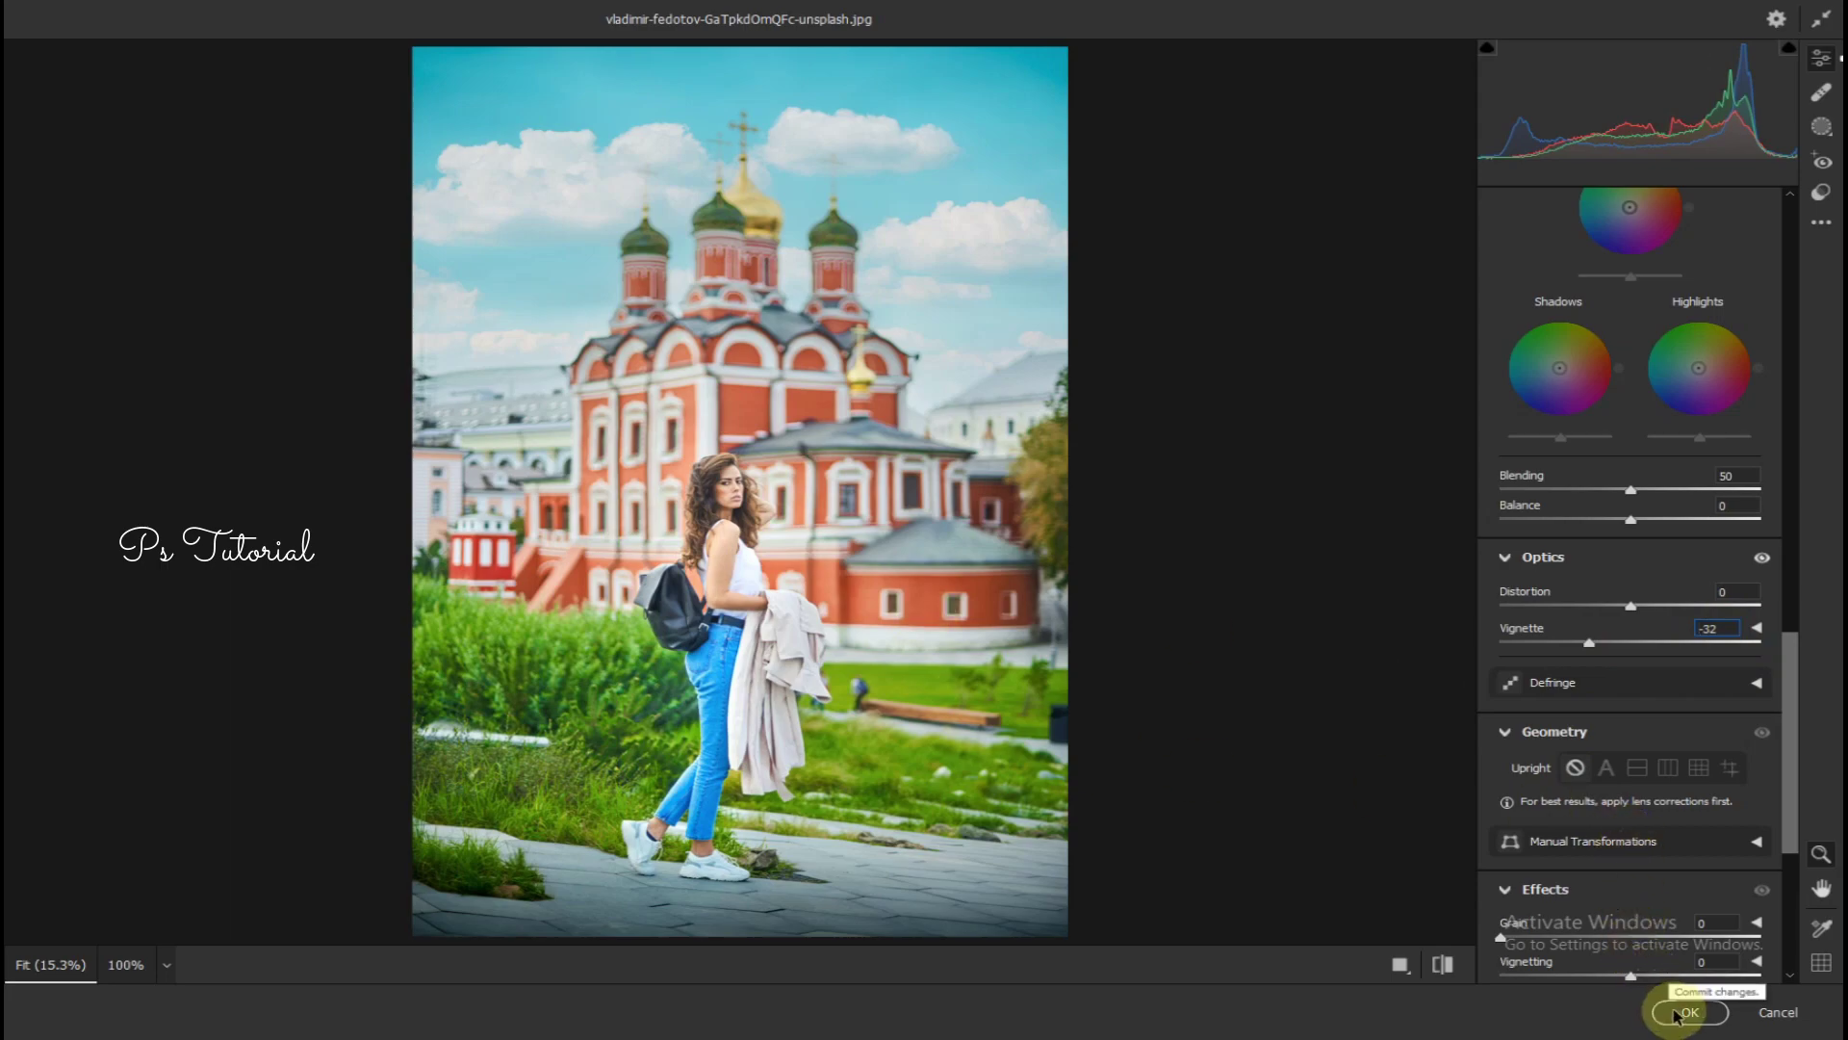
{"action": "left_click", "coordinate": [1679, 1013]}
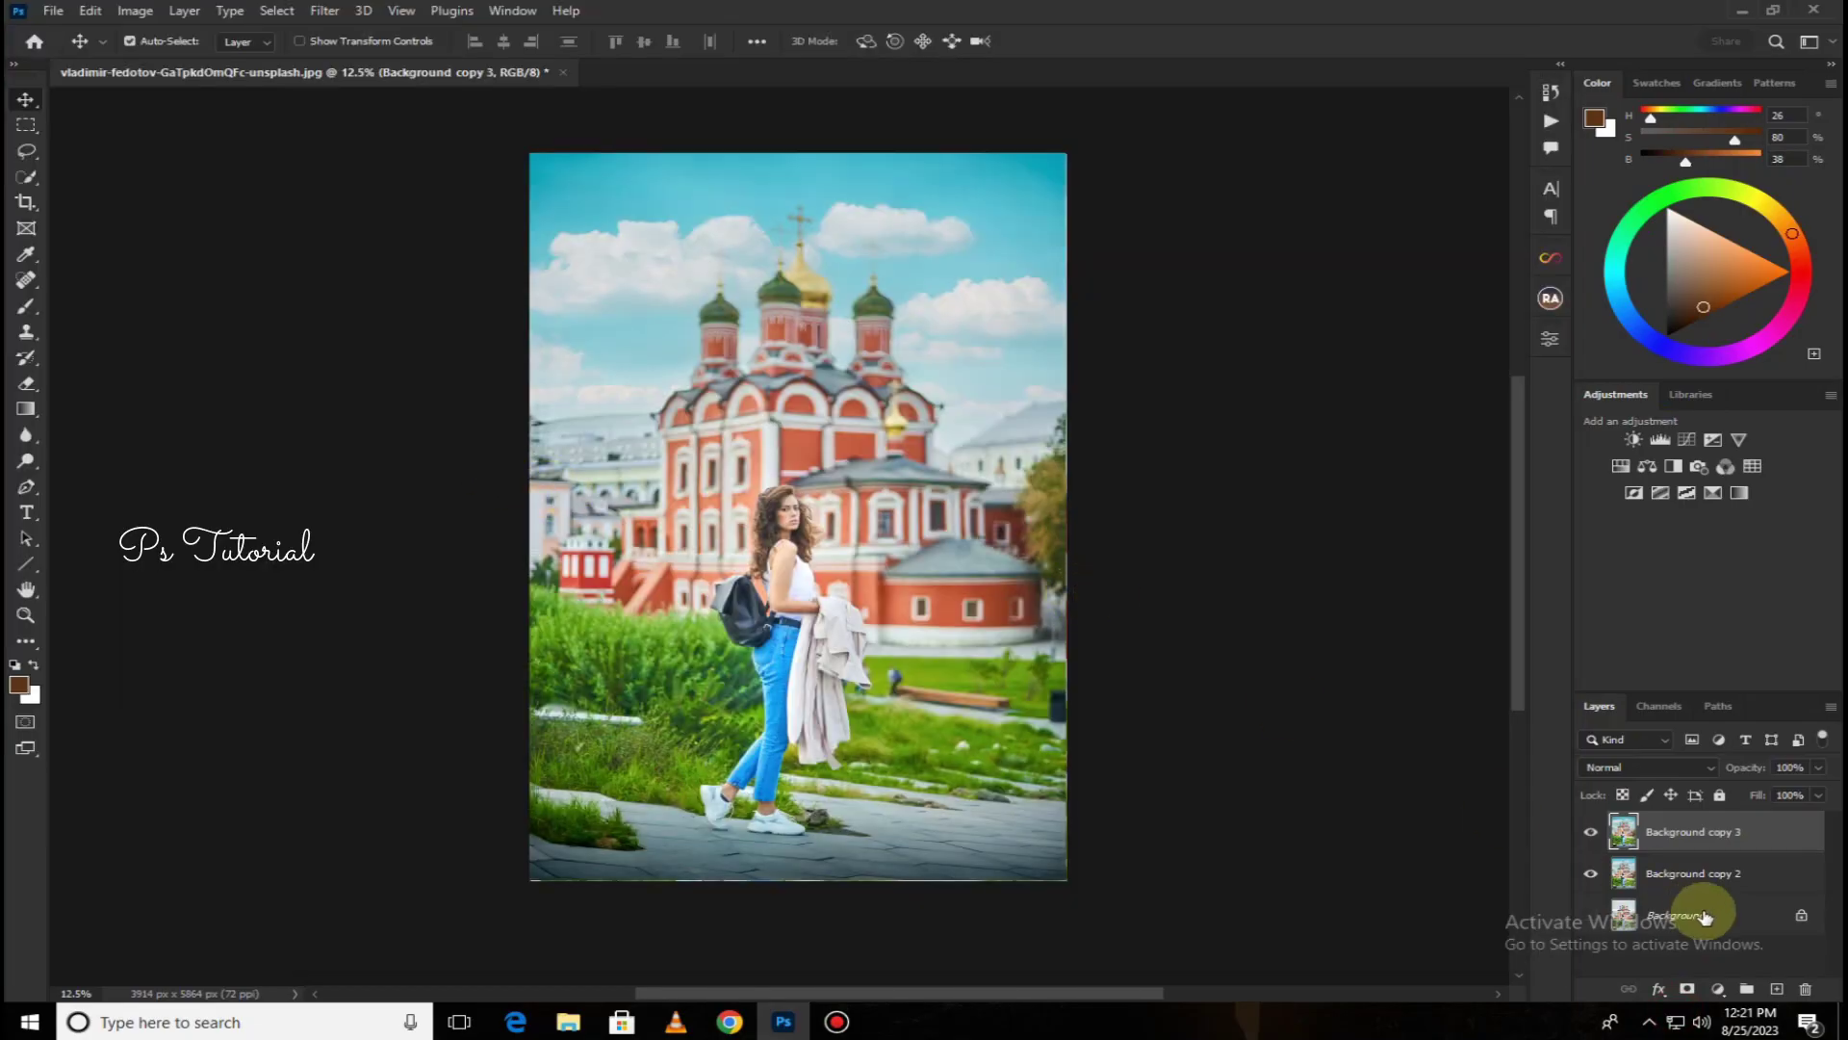
{"action": "right_click", "coordinate": [1723, 832]}
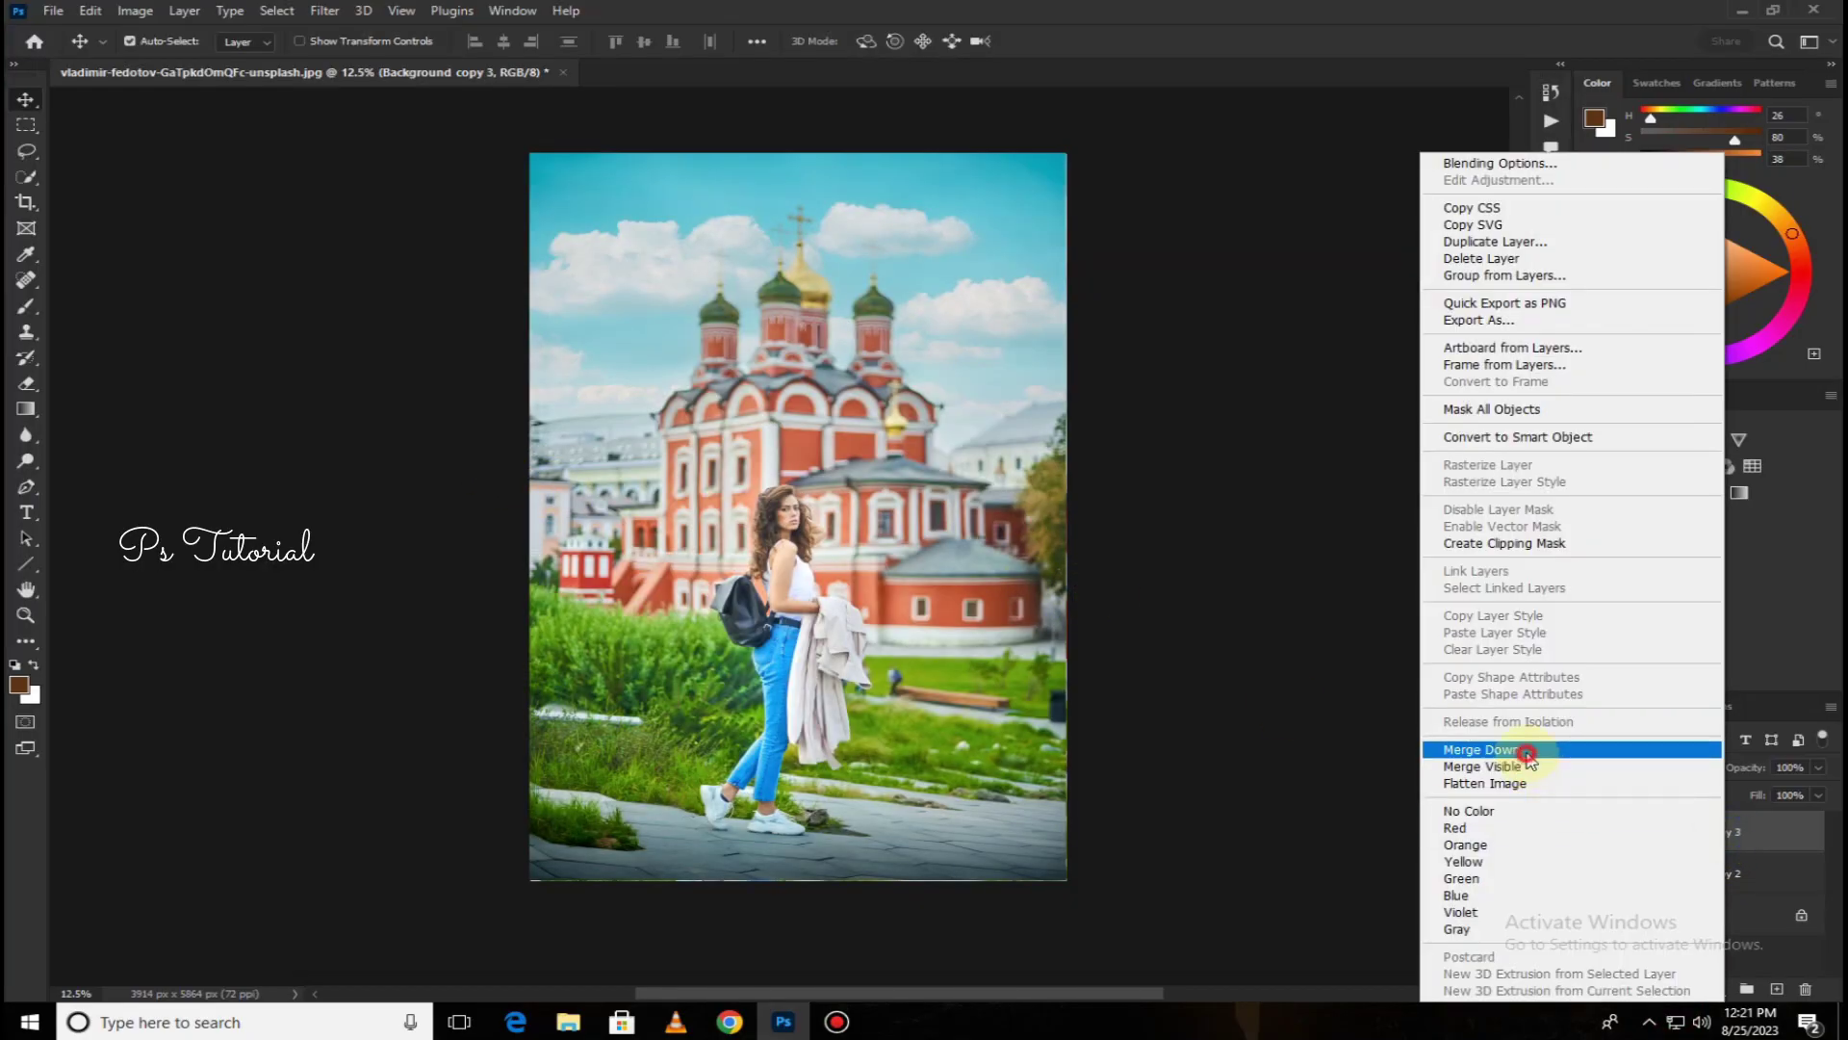
Merge and duplicate the graded copy, then add a Curves 1 layer with a nudged black point
{"action": "left_click", "coordinate": [1528, 750]}
{"action": "left_click_drag", "start_coordinate": [1774, 834], "coordinate": [1777, 990]}
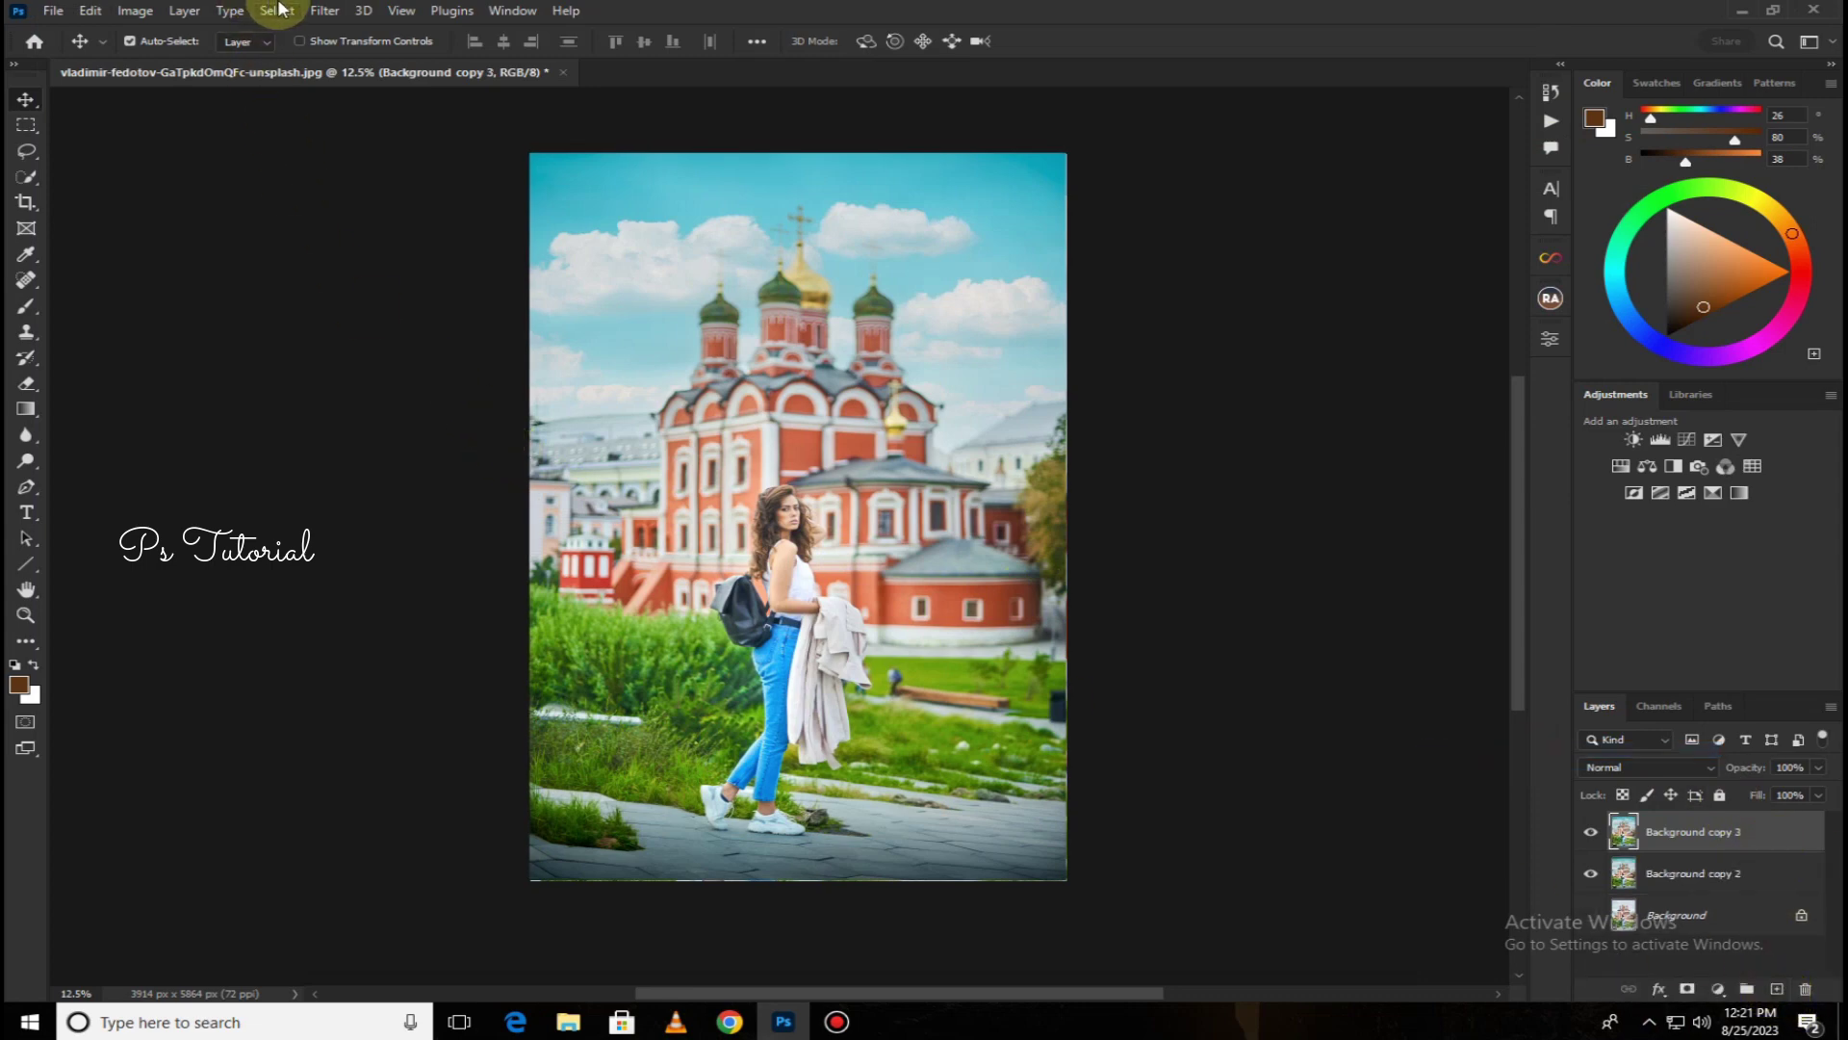
{"action": "left_click", "coordinate": [1688, 441]}
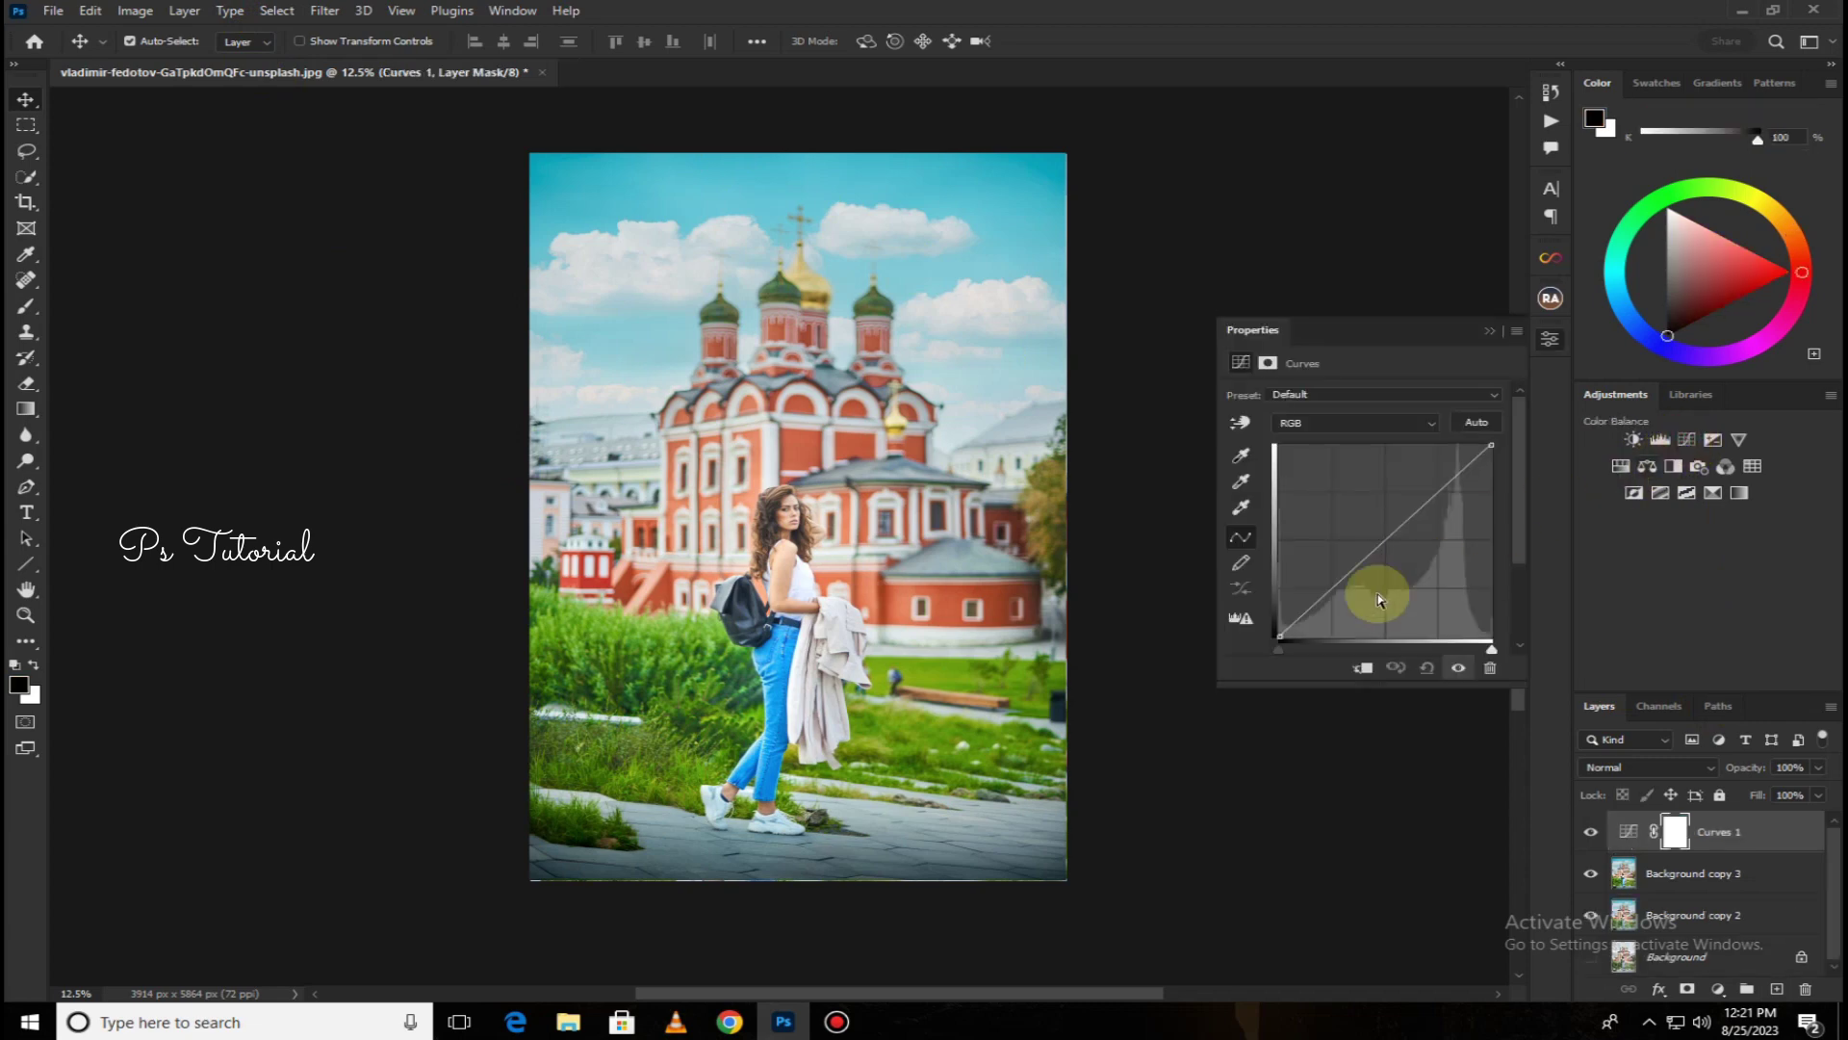
{"action": "left_click", "coordinate": [1281, 632]}
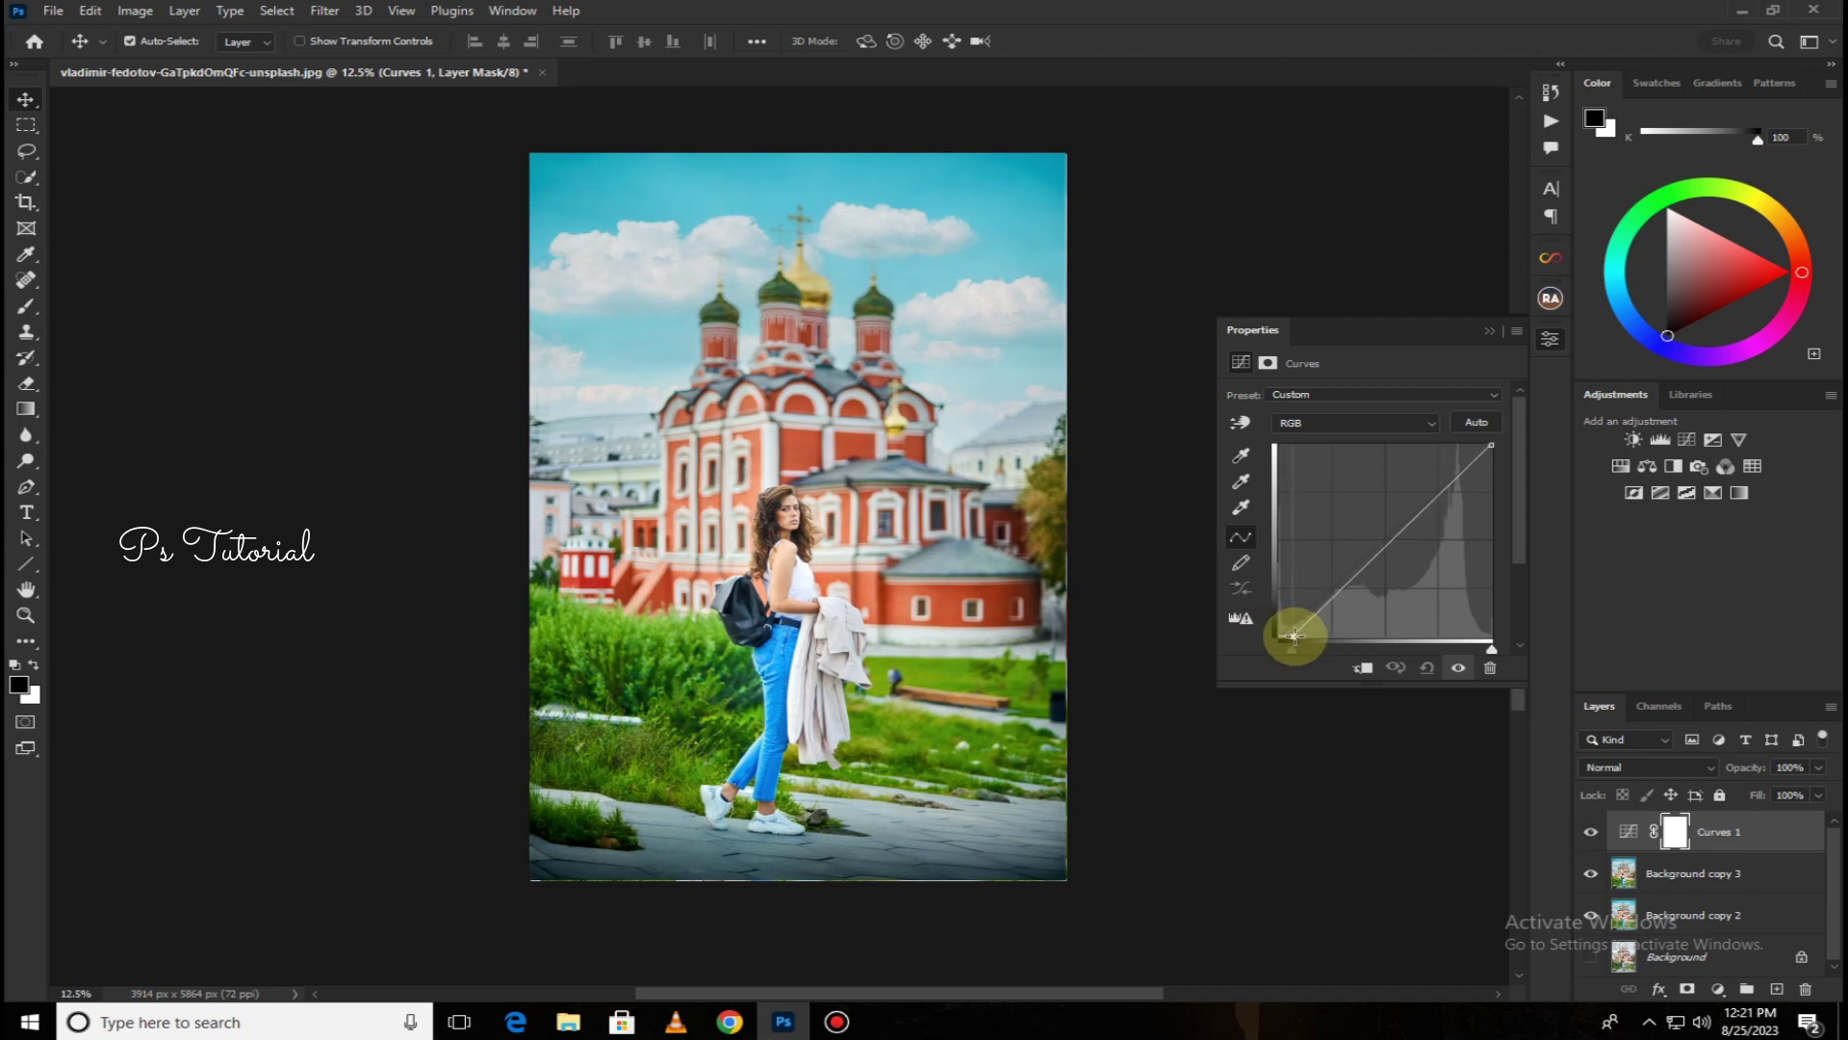
{"action": "left_click", "coordinate": [1488, 333]}
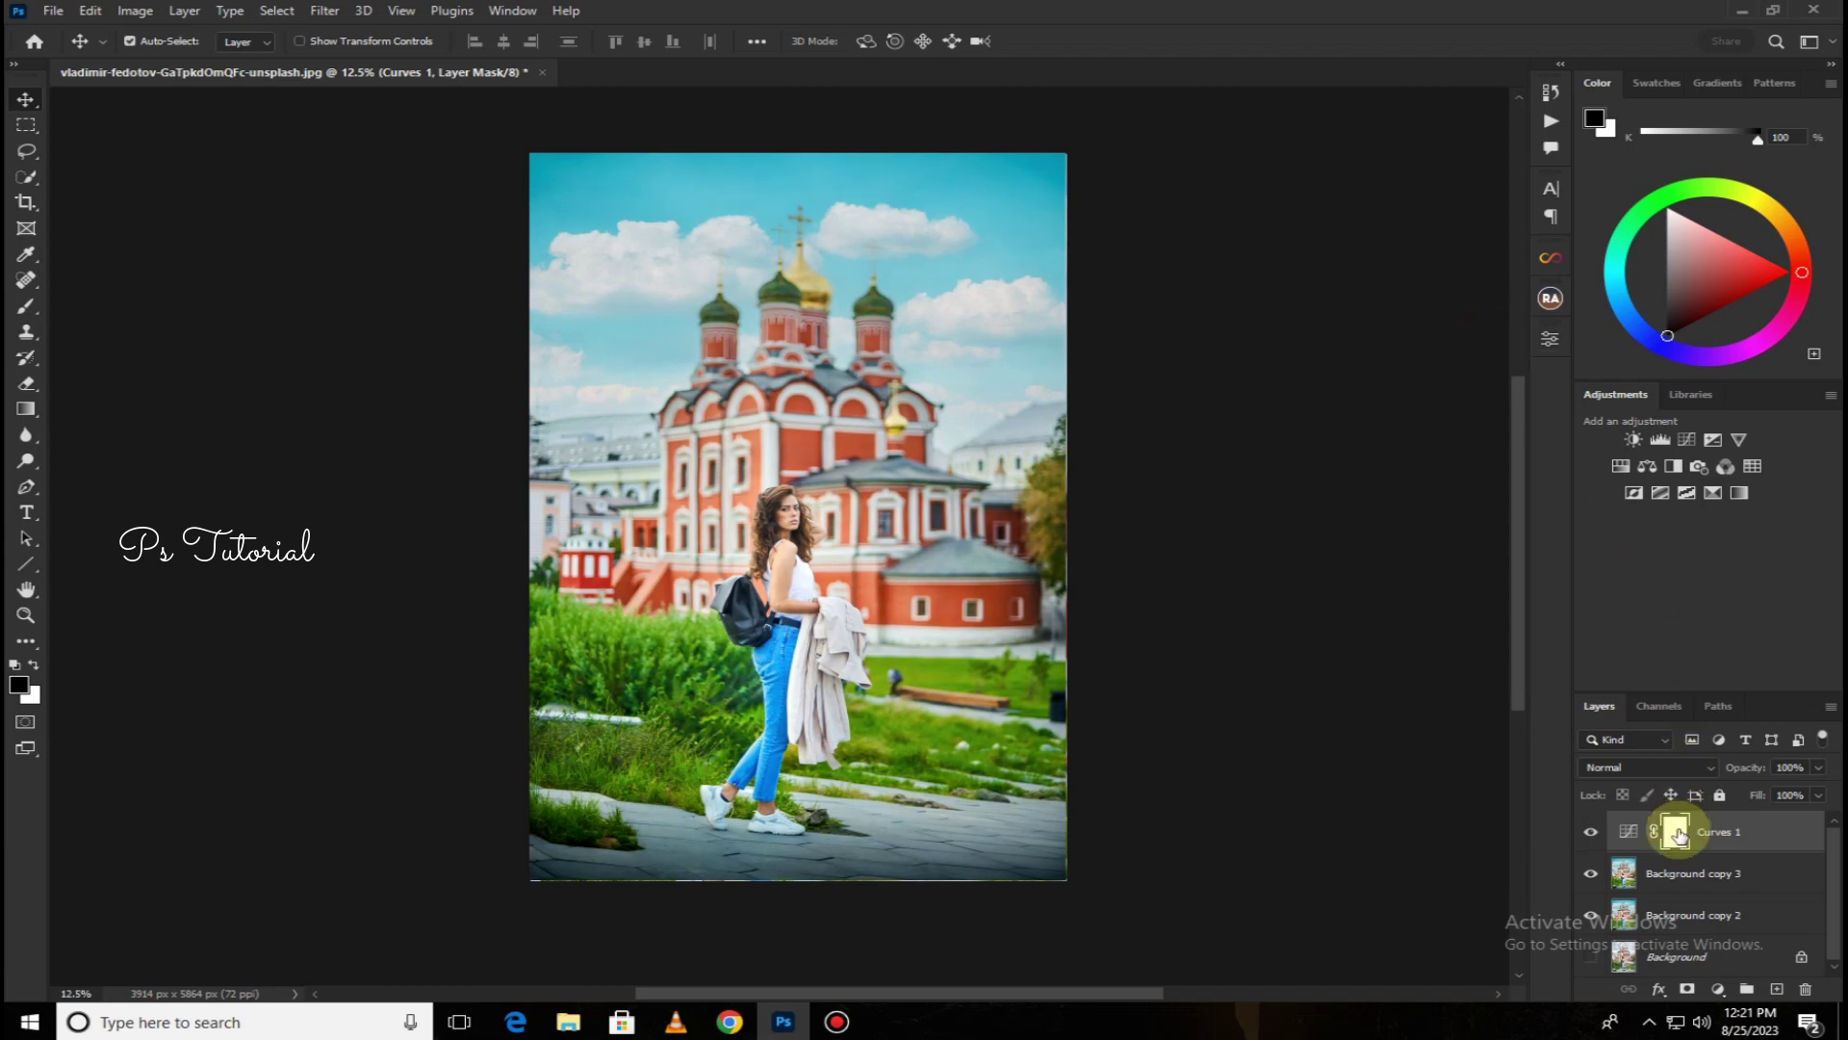
Mask the curve off the grass and coat with an 1100 px brush
{"action": "left_click", "coordinate": [26, 306]}
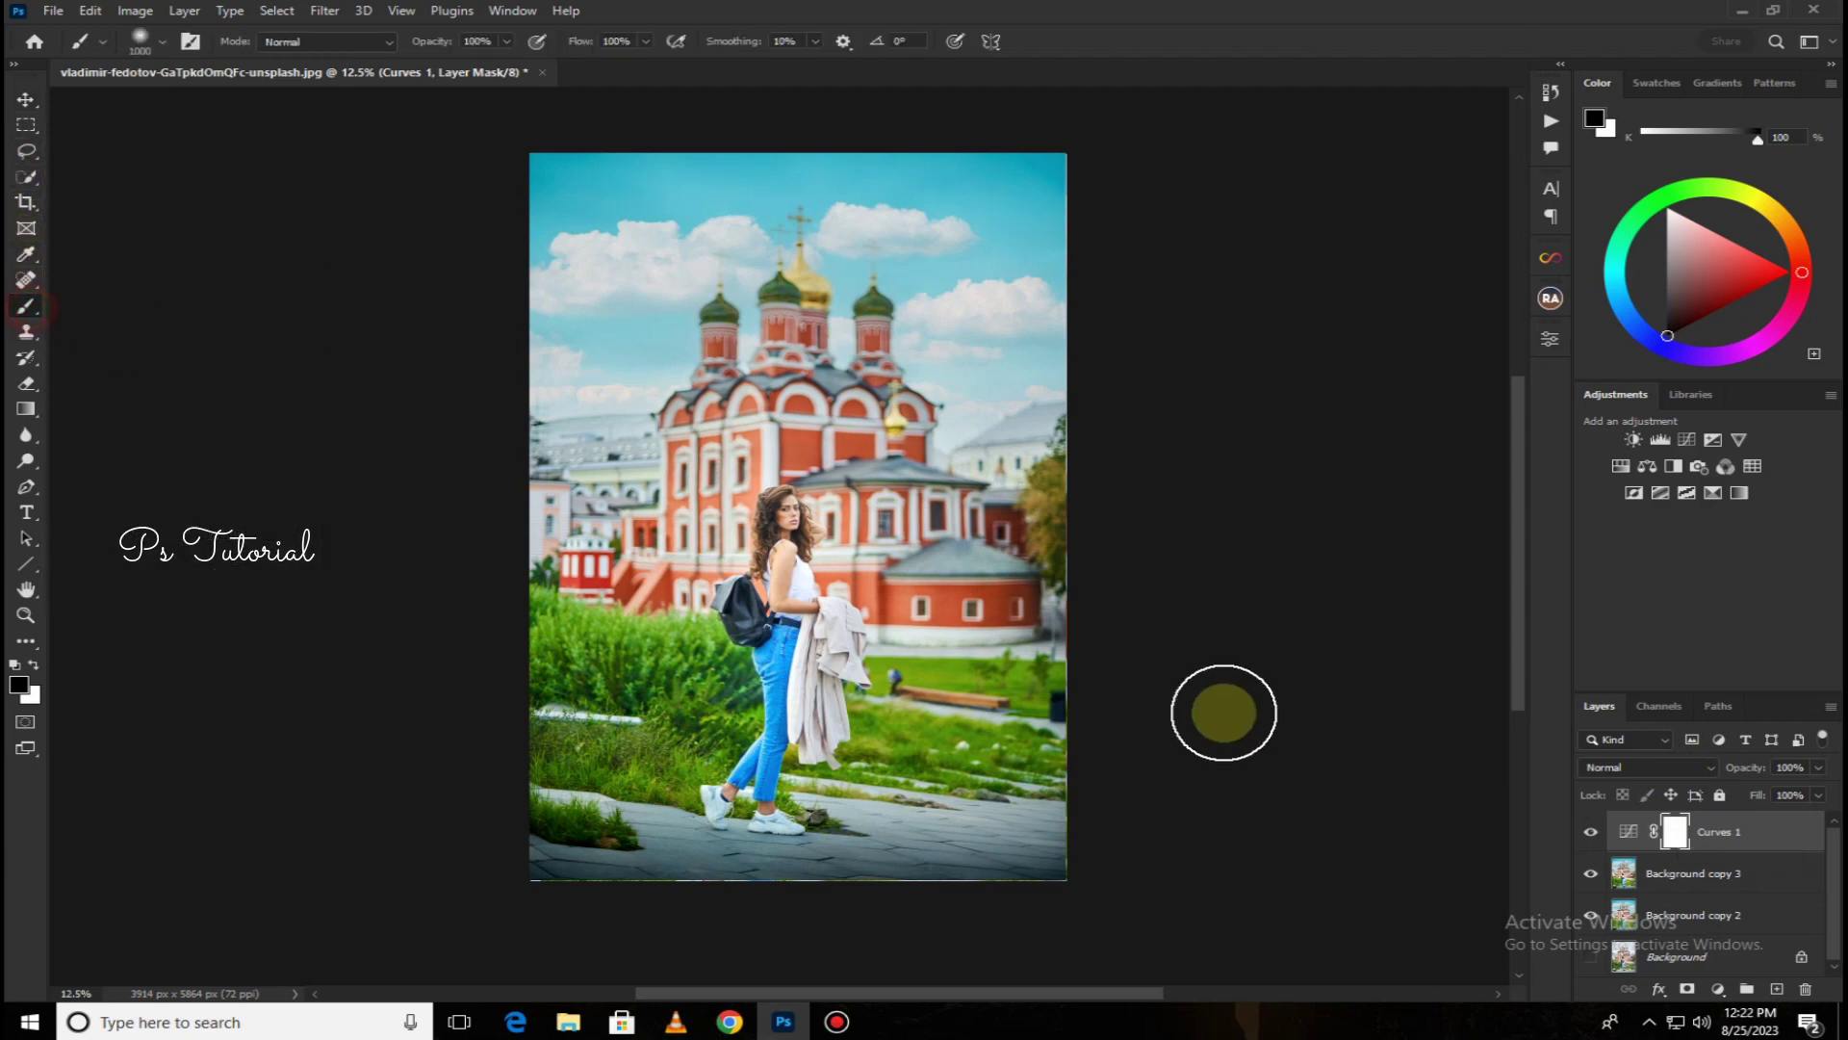
{"action": "key", "text": "bracketright"}
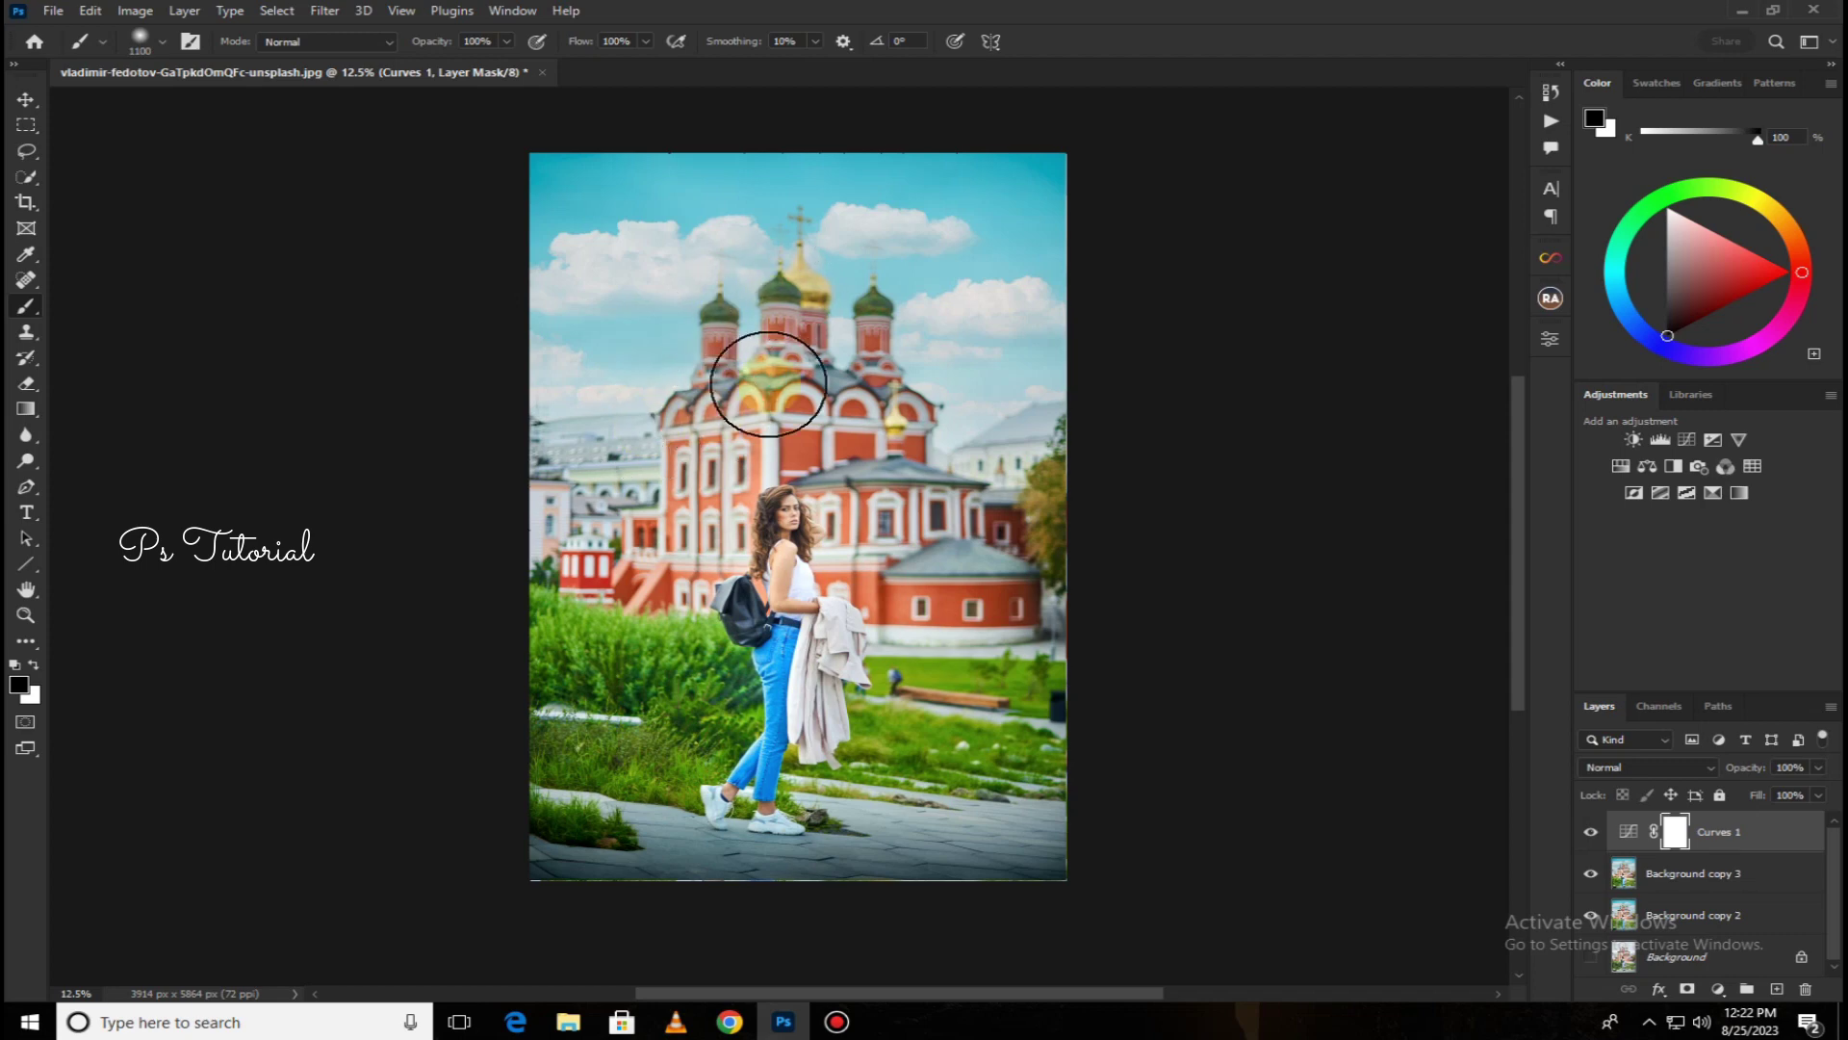
{"action": "mouse_move", "coordinate": [1044, 875]}
{"action": "left_mouse_down"}
{"action": "mouse_move", "coordinate": [1121, 868]}
{"action": "mouse_move", "coordinate": [606, 870]}
{"action": "left_mouse_up"}
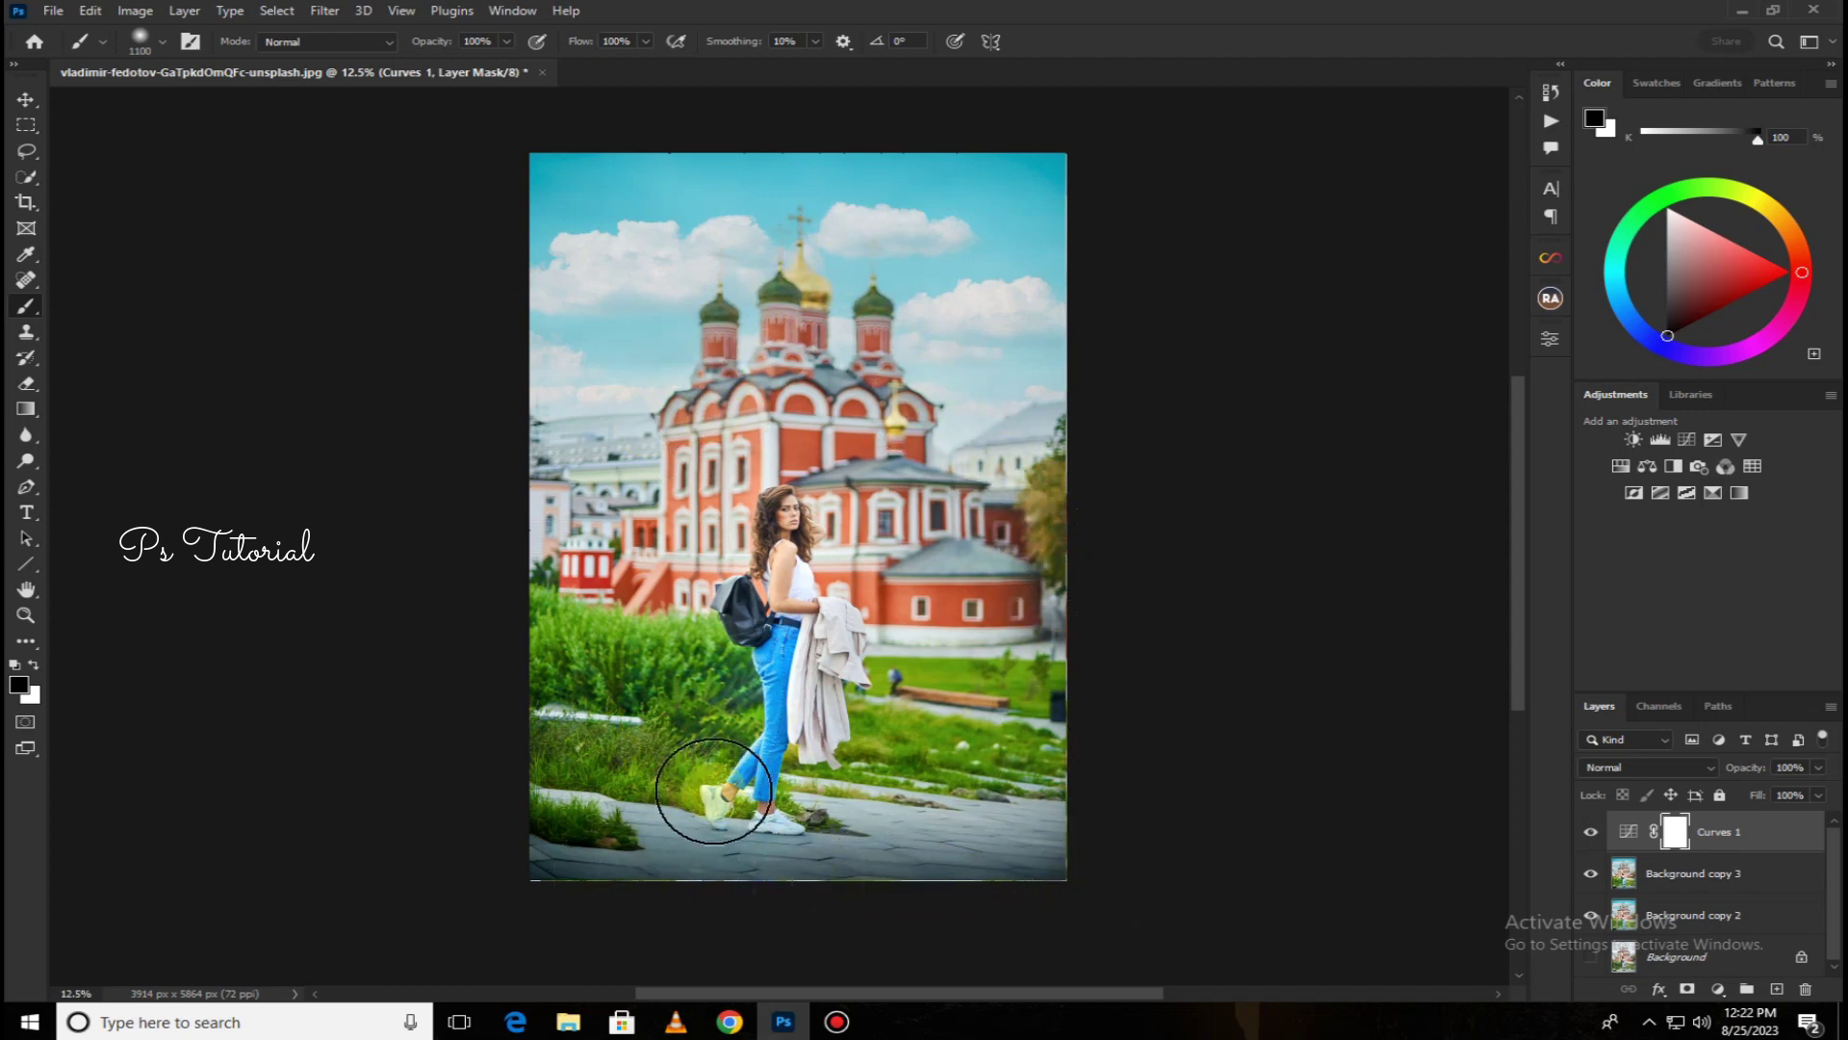
{"action": "mouse_move", "coordinate": [713, 791]}
{"action": "left_mouse_down"}
{"action": "mouse_move", "coordinate": [587, 732]}
{"action": "mouse_move", "coordinate": [674, 721]}
{"action": "mouse_move", "coordinate": [716, 693]}
{"action": "mouse_move", "coordinate": [536, 630]}
{"action": "left_mouse_up"}
{"action": "mouse_move", "coordinate": [707, 651]}
{"action": "left_mouse_down"}
{"action": "mouse_move", "coordinate": [825, 652]}
{"action": "mouse_move", "coordinate": [857, 673]}
{"action": "mouse_move", "coordinate": [837, 755]}
{"action": "mouse_move", "coordinate": [847, 717]}
{"action": "left_mouse_up"}
Mask the curve off the woman's face and arm with a 90 px brush
{"action": "key", "text": "ctrl+plus"}
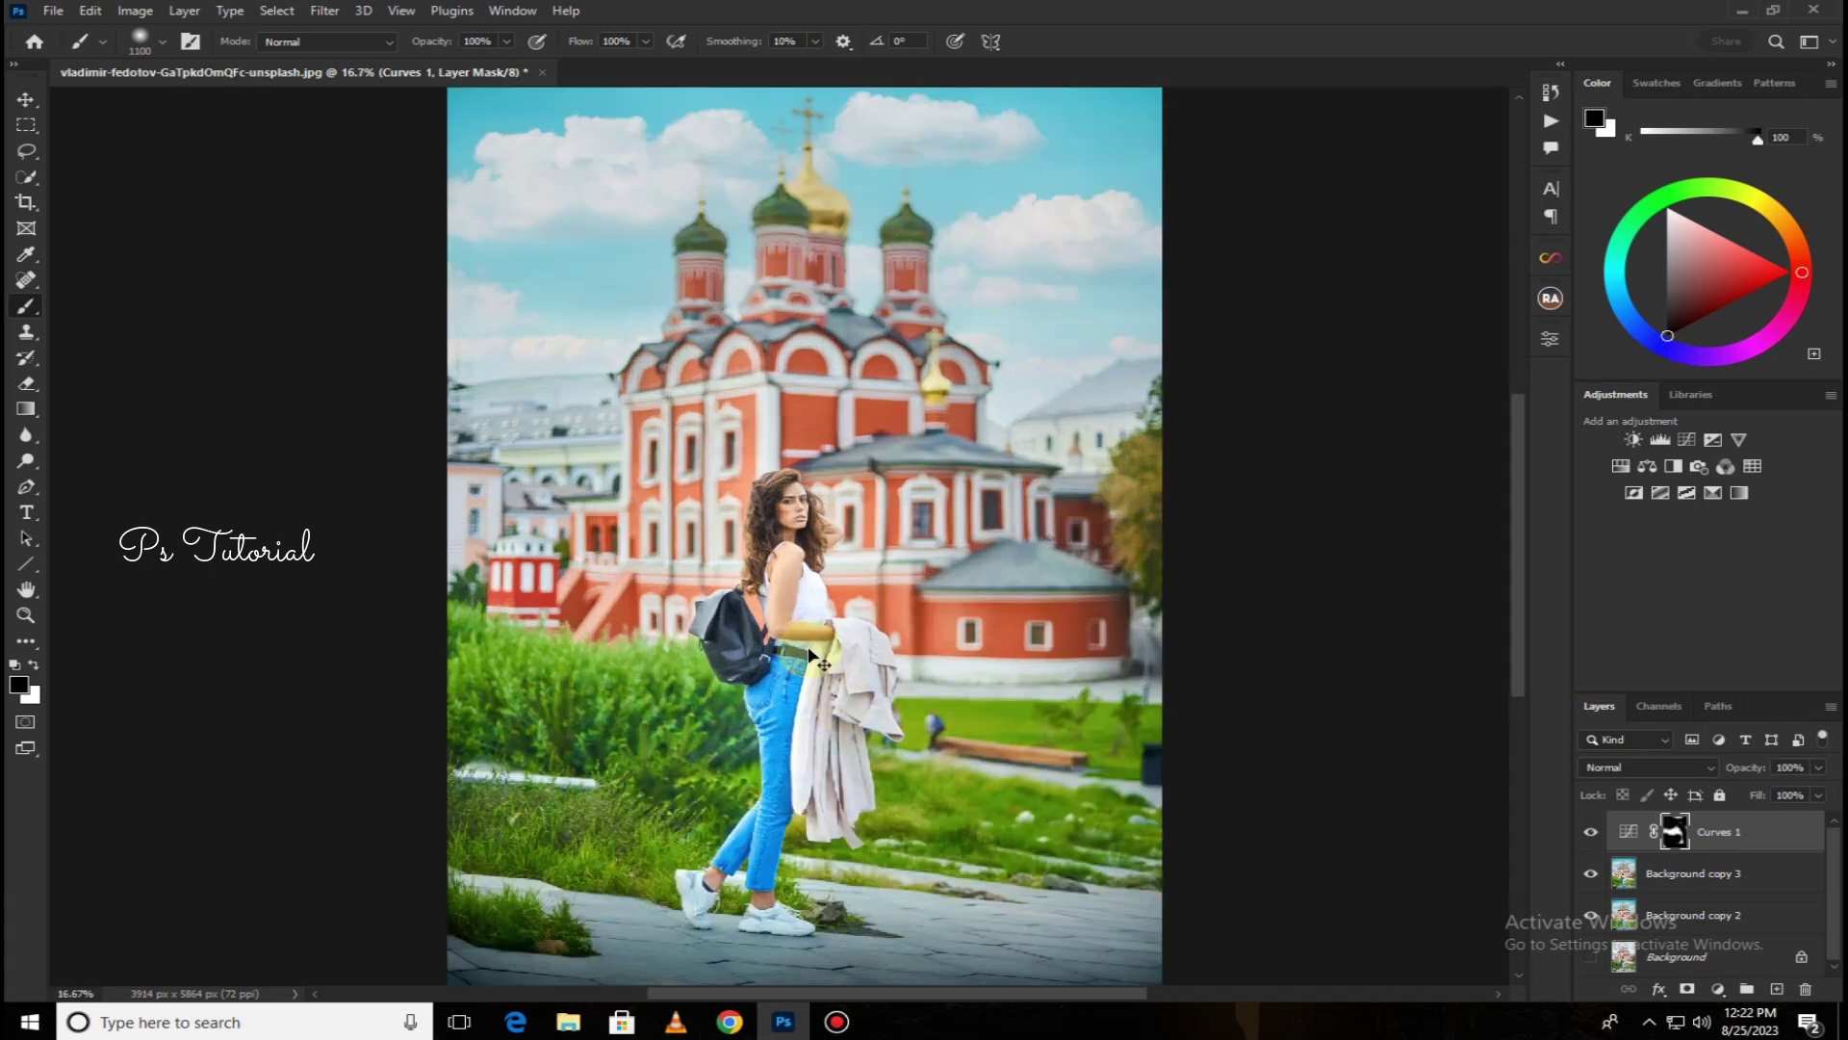
{"action": "key", "text": "ctrl+plus"}
{"action": "key", "text": "ctrl+plus"}
{"action": "key", "text": "ctrl+plus"}
{"action": "key", "text": "ctrl+plus"}
{"action": "key", "text": "bracketleft"}
{"action": "key", "text": "bracketleft"}
{"action": "key", "text": "bracketleft"}
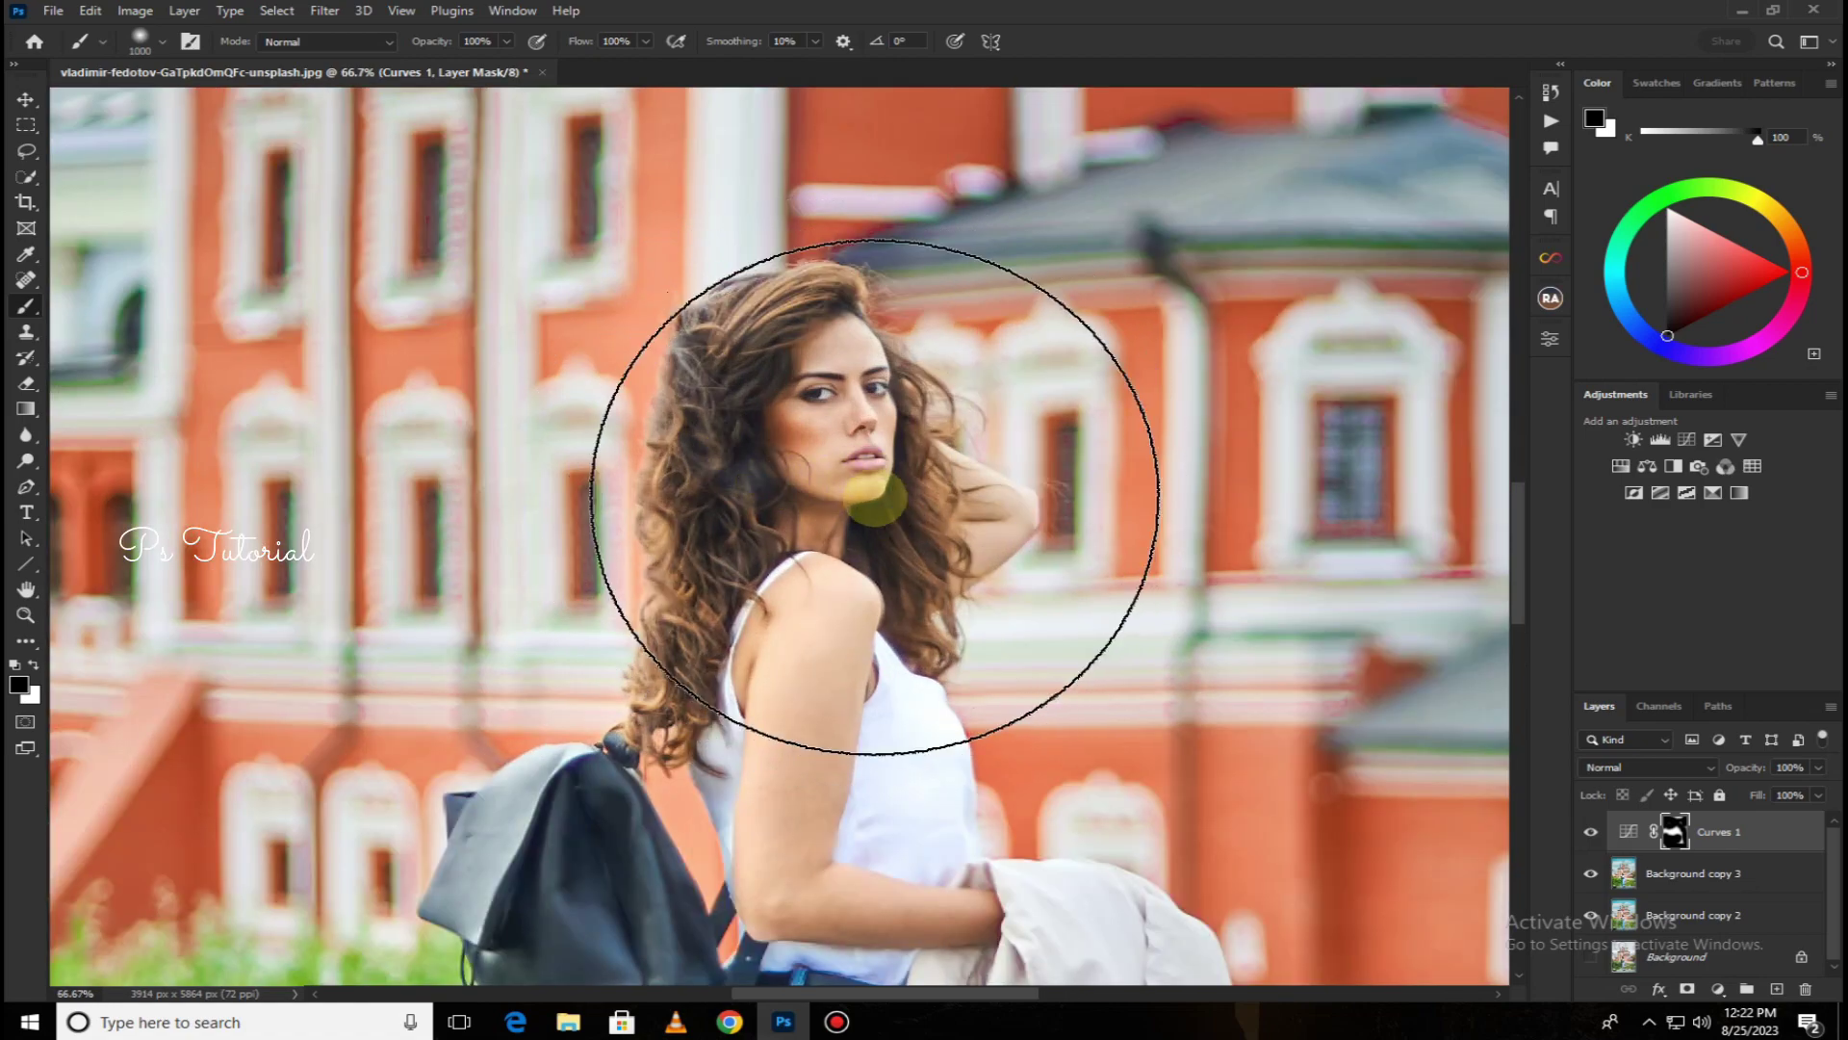
{"action": "mouse_move", "coordinate": [852, 364]}
{"action": "left_mouse_down"}
{"action": "mouse_move", "coordinate": [855, 388]}
{"action": "mouse_move", "coordinate": [809, 417]}
{"action": "mouse_move", "coordinate": [870, 412]}
{"action": "mouse_move", "coordinate": [825, 503]}
{"action": "mouse_move", "coordinate": [828, 620]}
{"action": "mouse_move", "coordinate": [861, 606]}
{"action": "left_mouse_up"}
{"action": "mouse_move", "coordinate": [750, 686]}
{"action": "left_mouse_down"}
{"action": "mouse_move", "coordinate": [829, 870]}
{"action": "mouse_move", "coordinate": [1014, 915]}
{"action": "mouse_move", "coordinate": [857, 946]}
{"action": "mouse_move", "coordinate": [951, 869]}
{"action": "mouse_move", "coordinate": [1023, 768]}
{"action": "mouse_move", "coordinate": [1060, 454]}
{"action": "mouse_move", "coordinate": [1039, 550]}
{"action": "mouse_move", "coordinate": [1139, 578]}
{"action": "mouse_move", "coordinate": [1020, 875]}
{"action": "mouse_move", "coordinate": [978, 924]}
{"action": "mouse_move", "coordinate": [643, 927]}
{"action": "mouse_move", "coordinate": [1082, 880]}
{"action": "mouse_move", "coordinate": [992, 536]}
{"action": "mouse_move", "coordinate": [1072, 826]}
{"action": "mouse_move", "coordinate": [1126, 771]}
{"action": "mouse_move", "coordinate": [1093, 607]}
{"action": "mouse_move", "coordinate": [887, 854]}
{"action": "mouse_move", "coordinate": [972, 874]}
{"action": "mouse_move", "coordinate": [1348, 792]}
{"action": "left_mouse_up"}
{"action": "key", "text": "bracketright"}
{"action": "key", "text": "bracketright"}
{"action": "key", "text": "bracketright"}
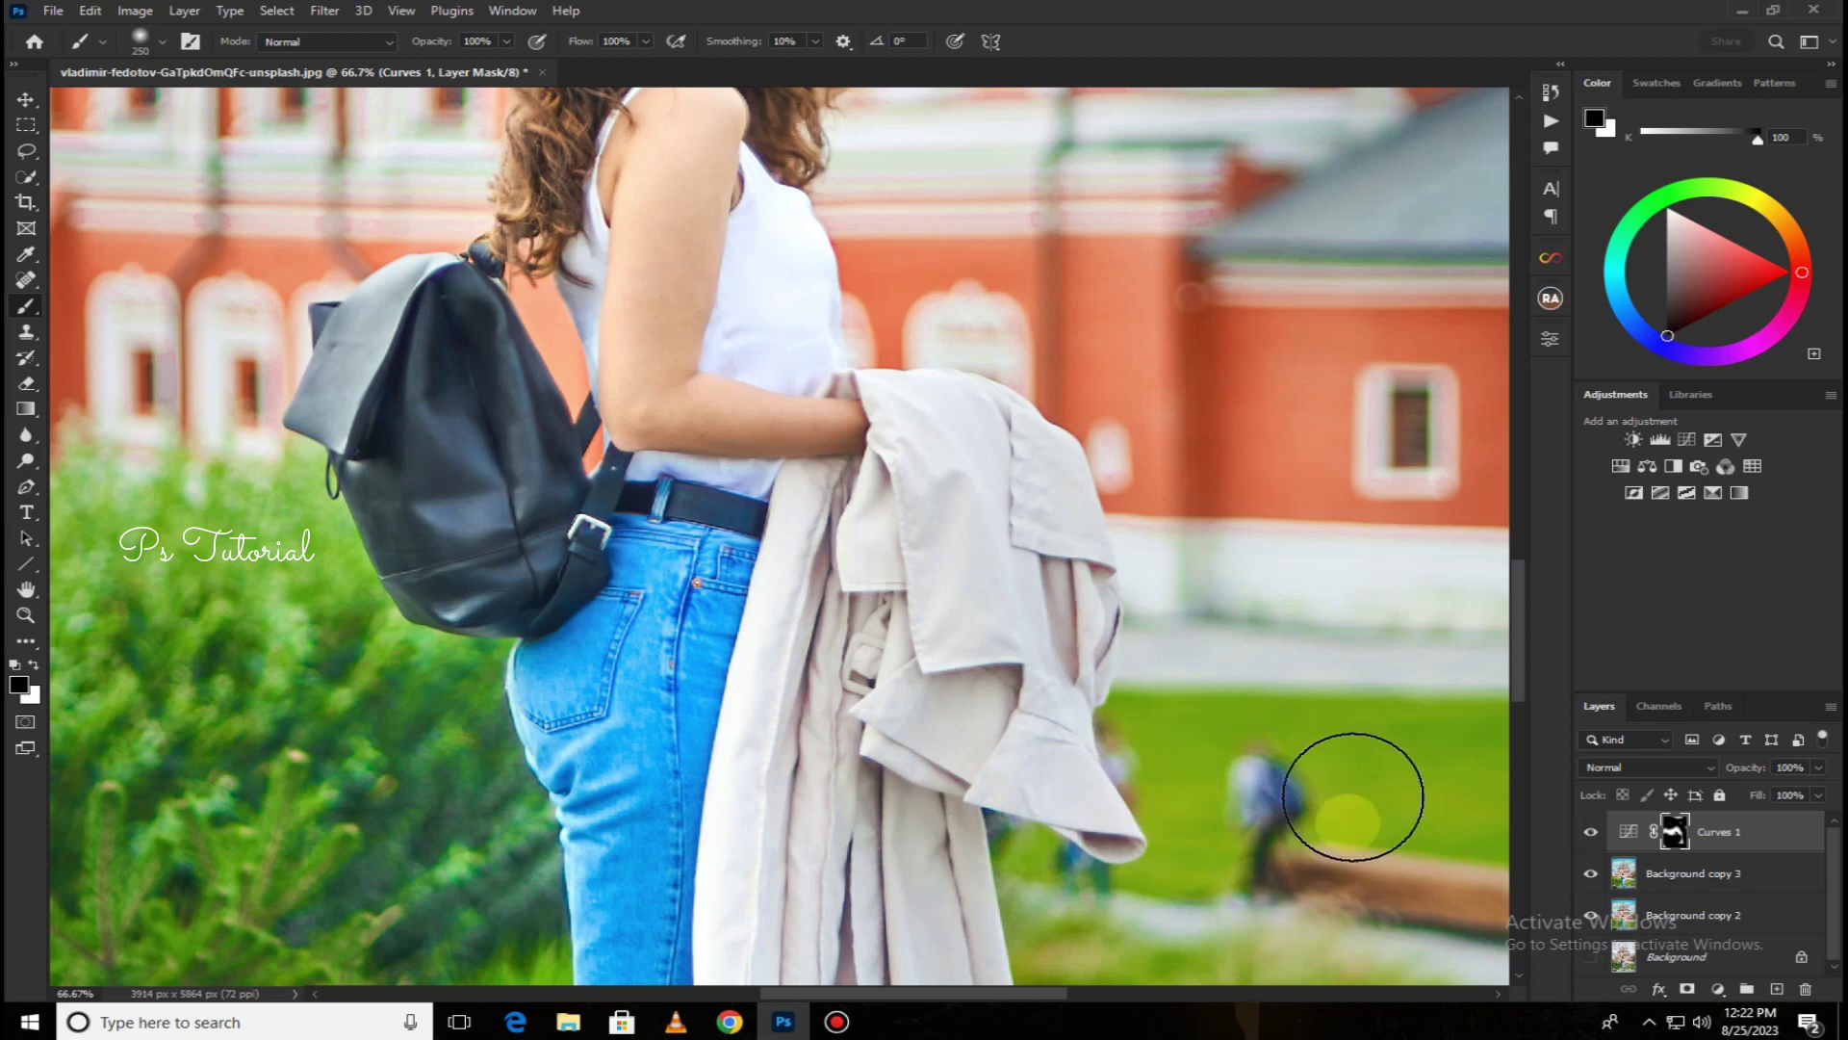
{"action": "key", "text": "ctrl+minus"}
{"action": "key", "text": "ctrl+minus"}
{"action": "key", "text": "ctrl+minus"}
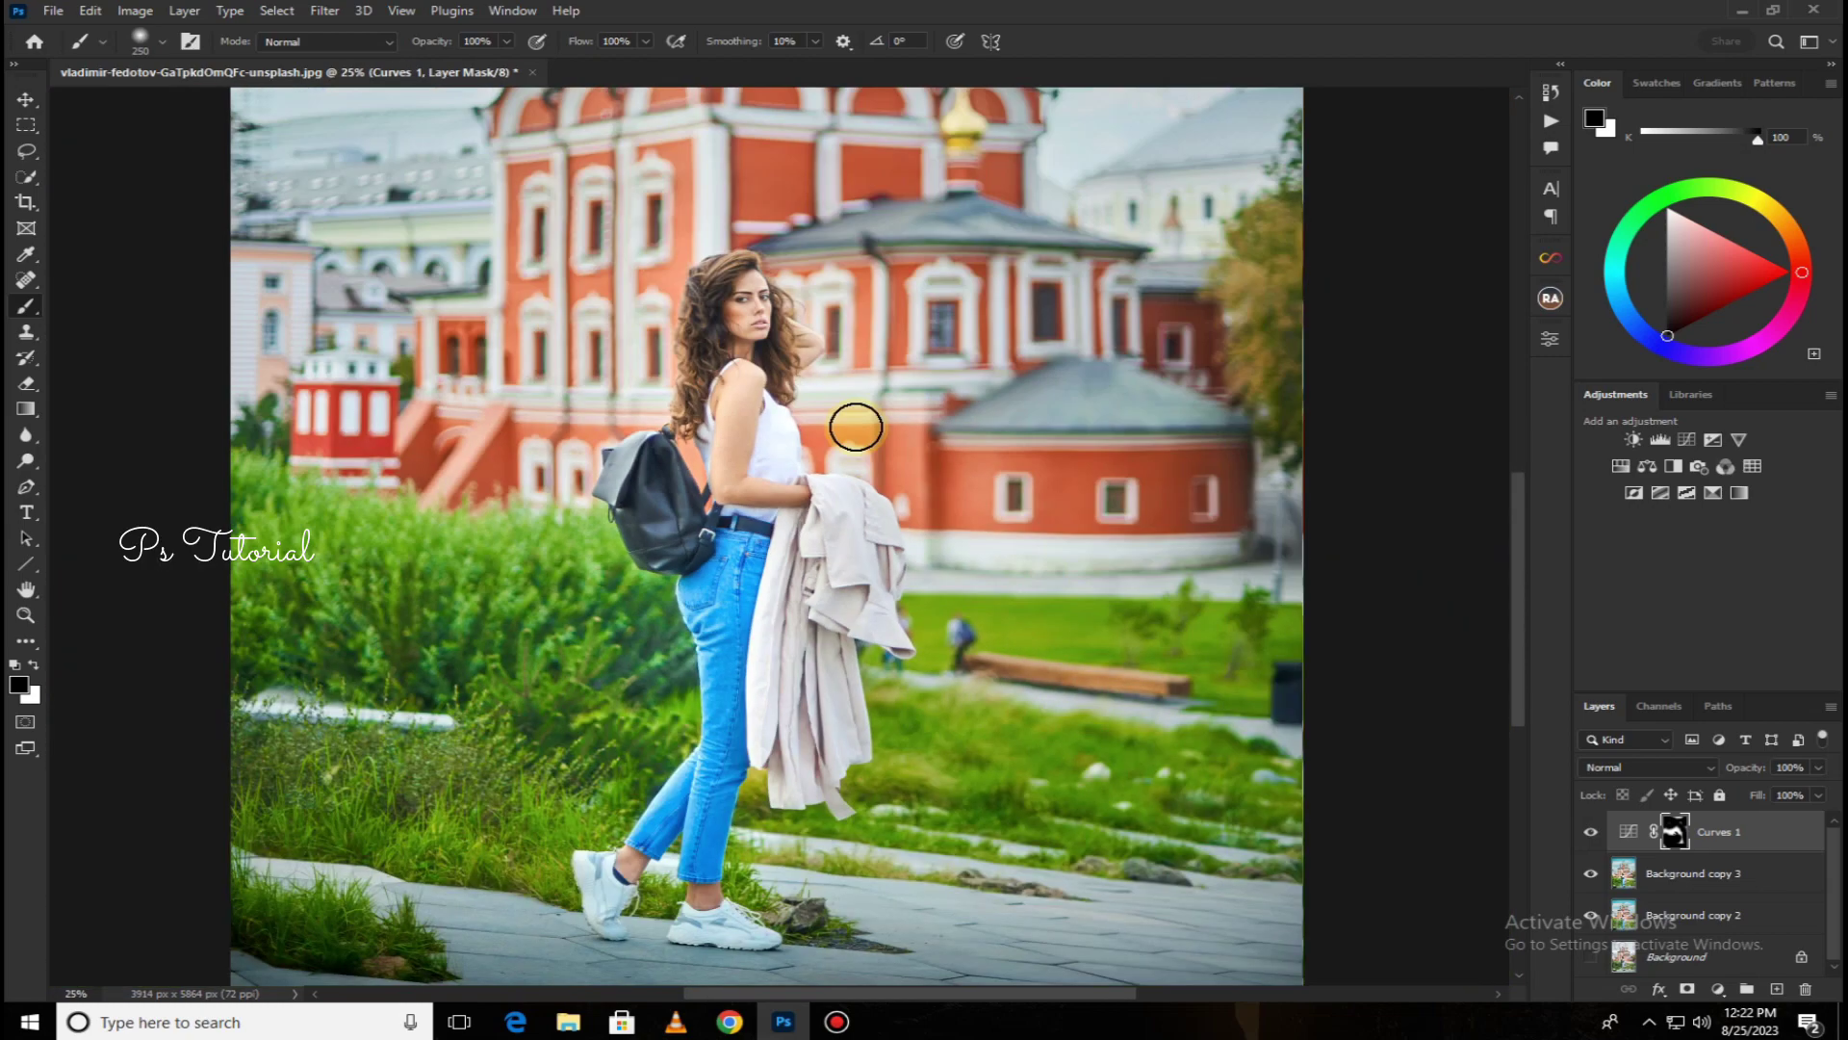
{"action": "left_click_drag", "start_coordinate": [862, 425], "coordinate": [907, 474]}
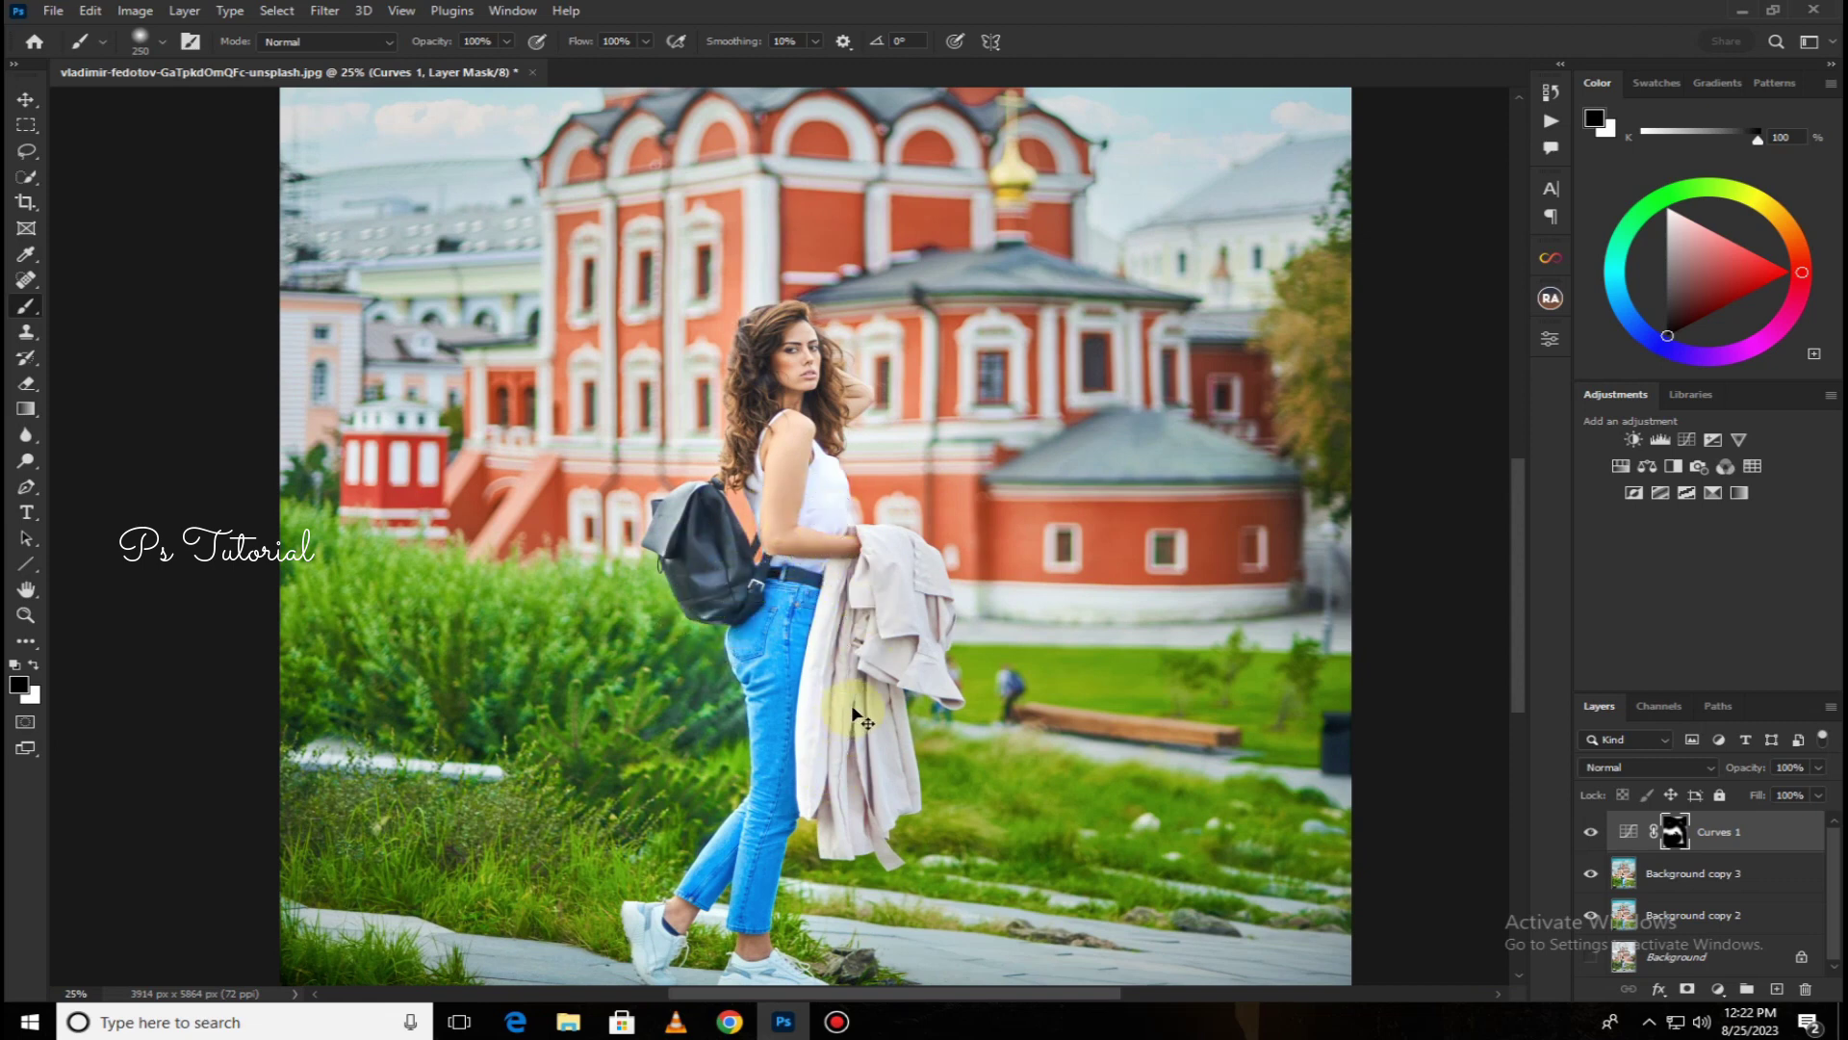
{"action": "key", "text": "ctrl+minus"}
{"action": "key", "text": "ctrl+minus"}
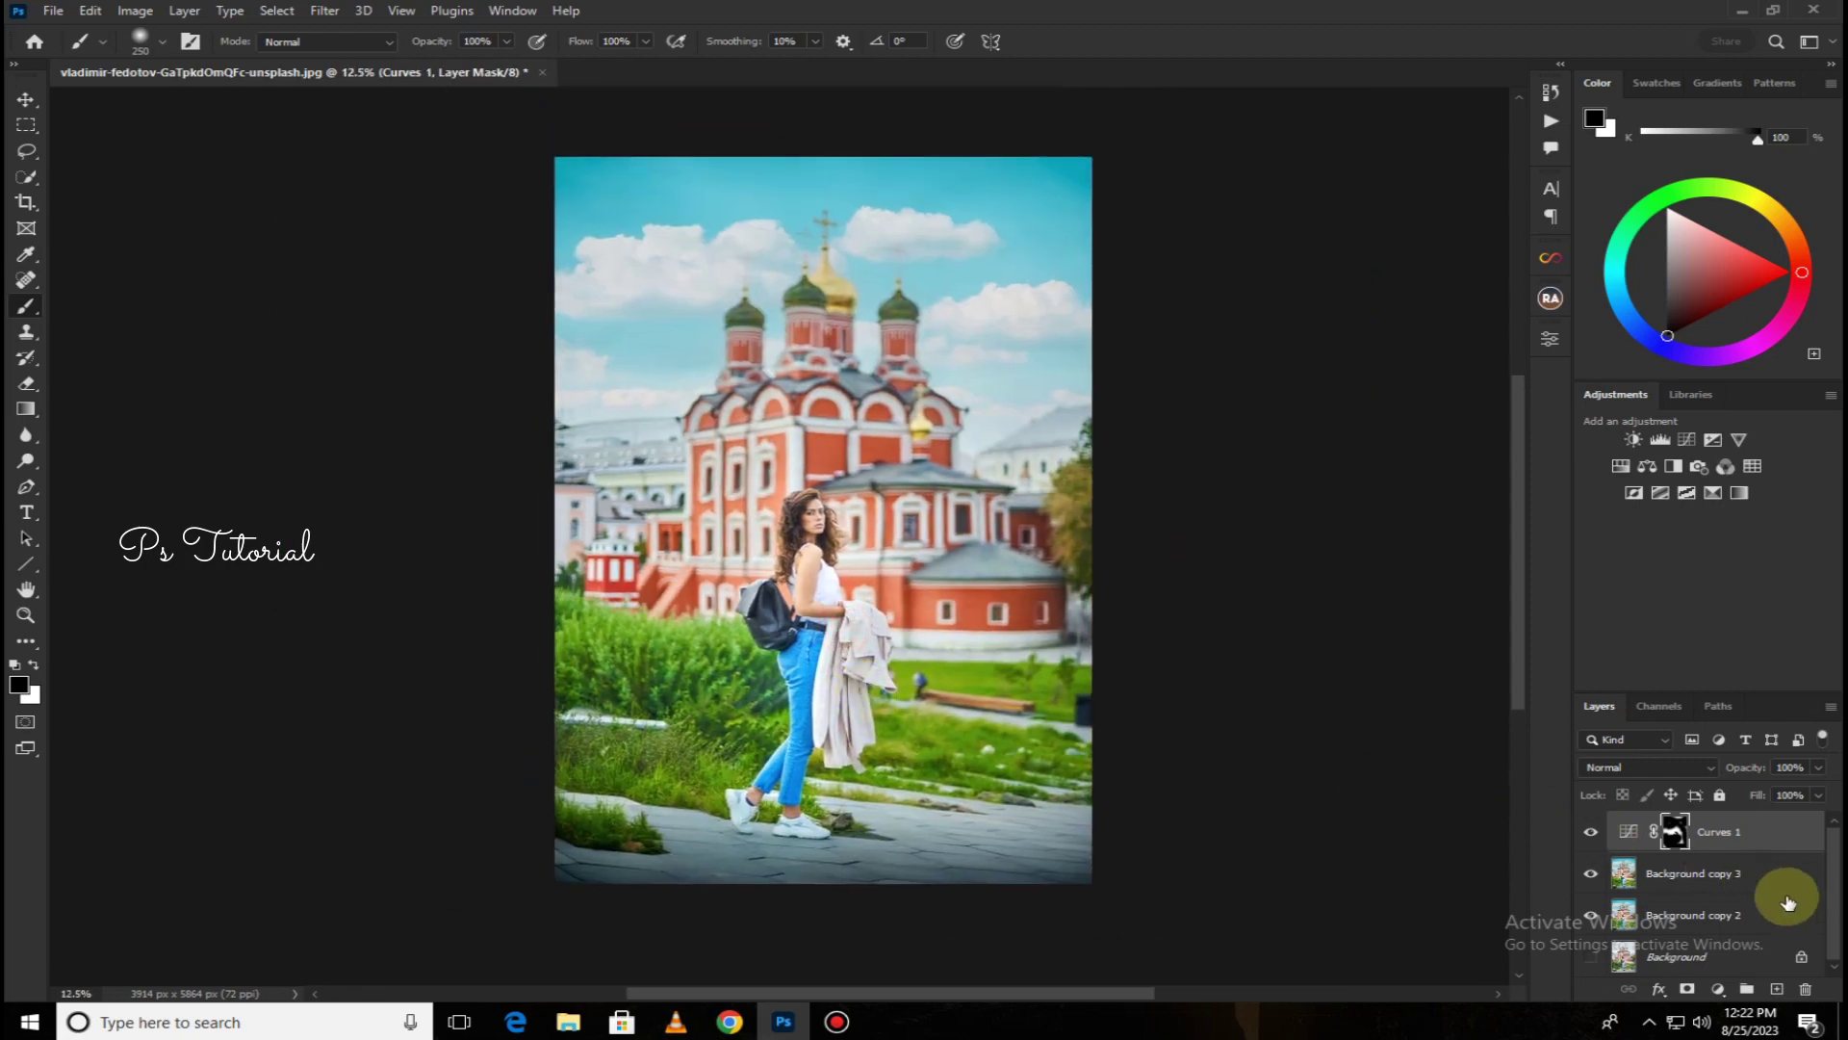
Merge Curves 1 down and add a second curve with the white point pulled in slightly
{"action": "right_click", "coordinate": [1731, 834]}
{"action": "left_click", "coordinate": [1714, 748]}
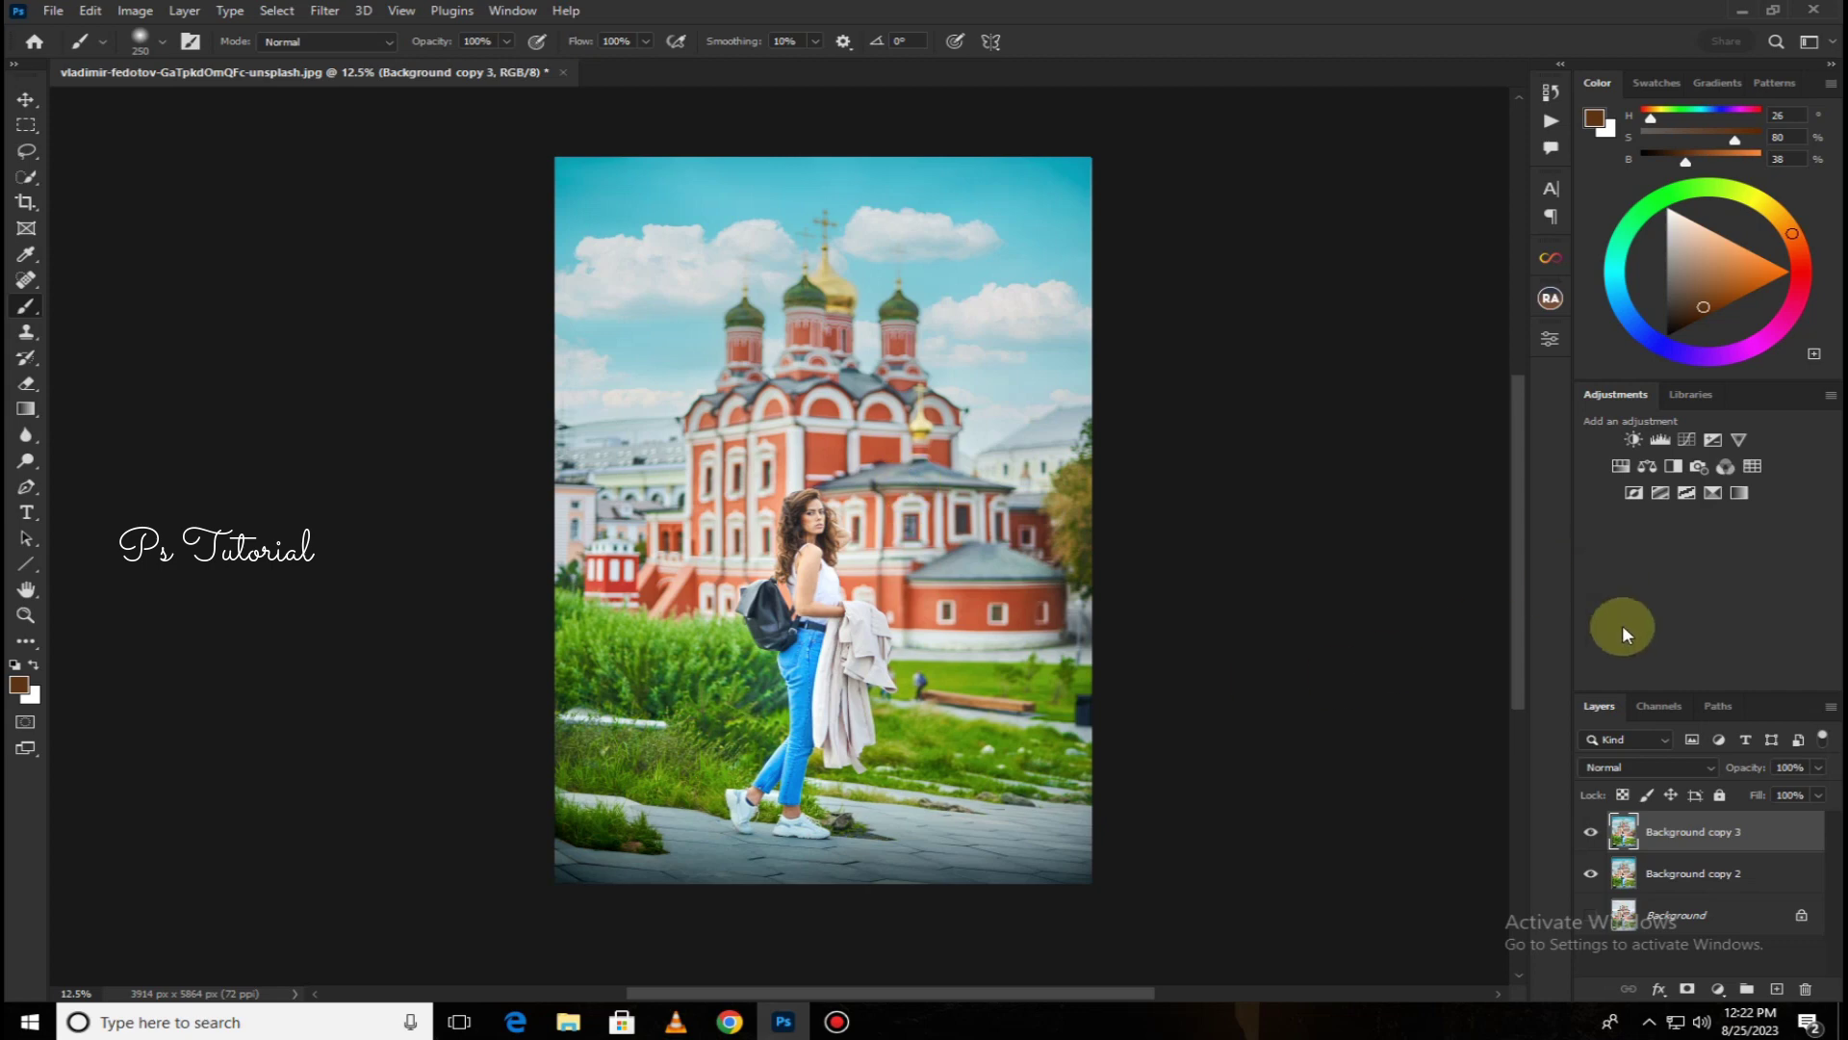
{"action": "left_click", "coordinate": [1686, 439]}
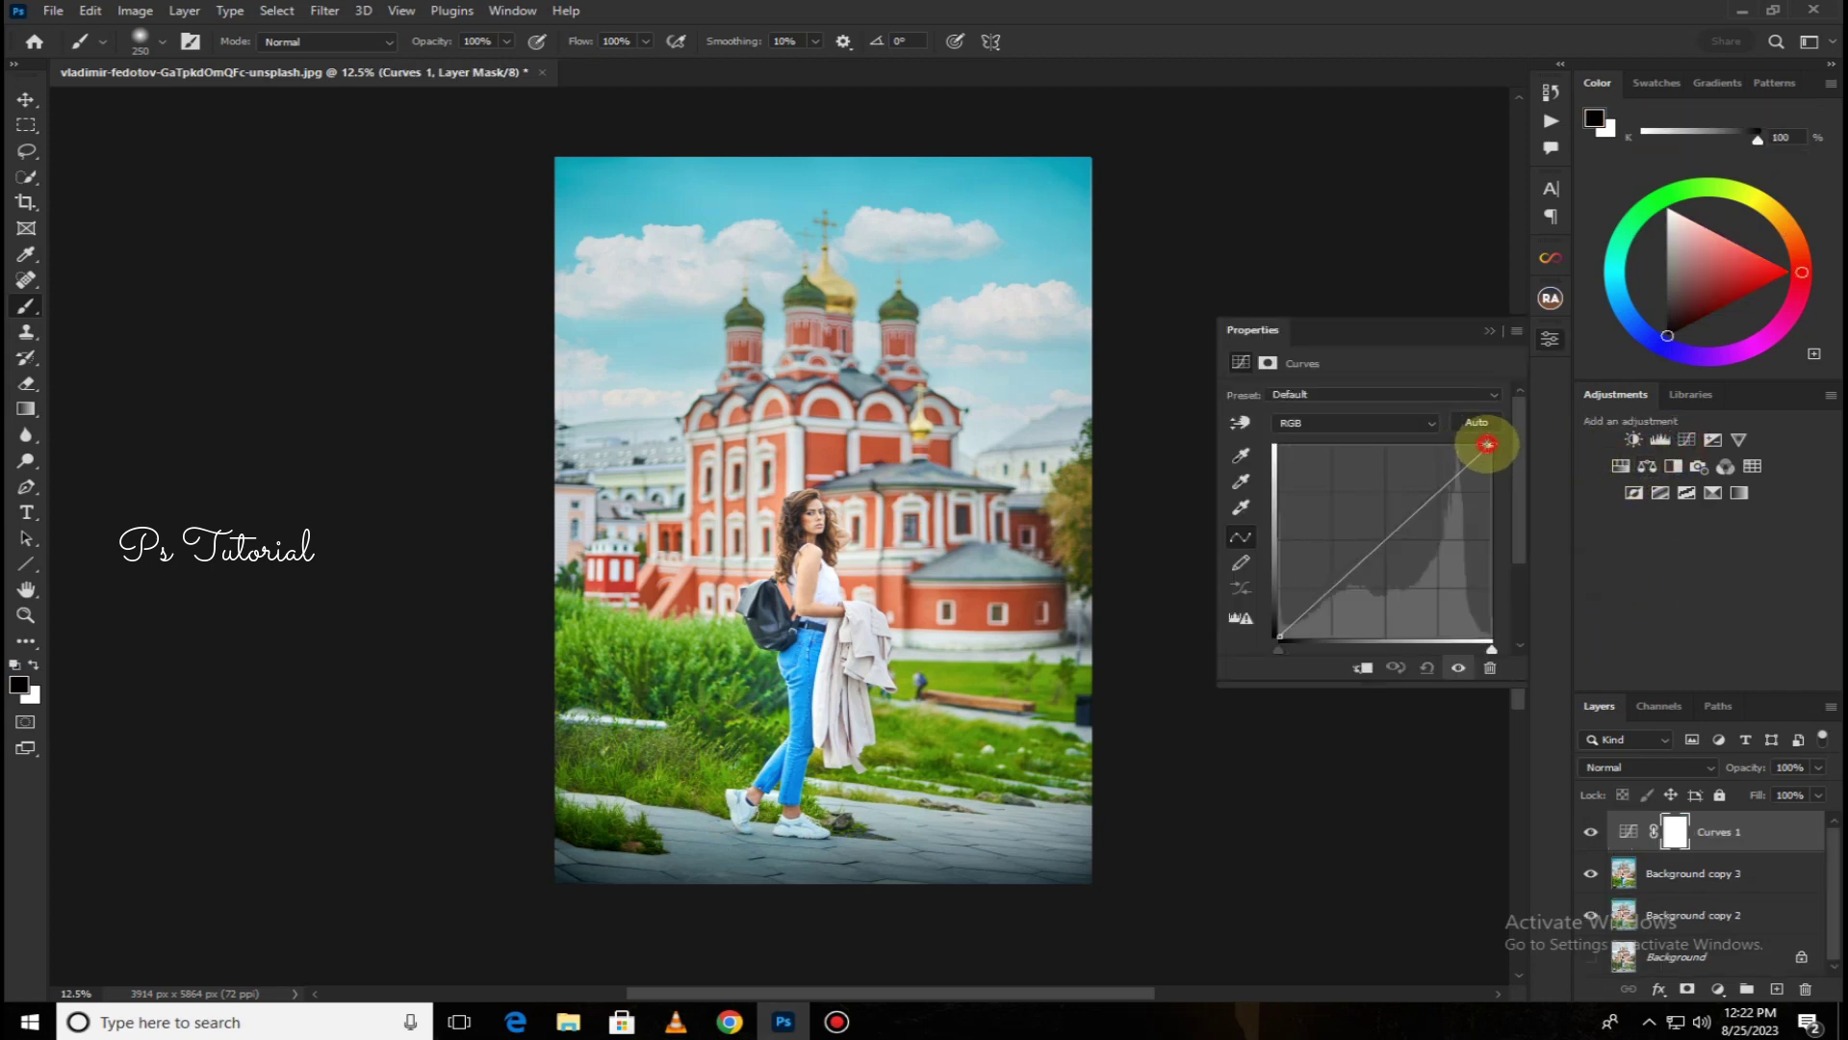
{"action": "left_click_drag", "start_coordinate": [1482, 444], "coordinate": [1470, 442]}
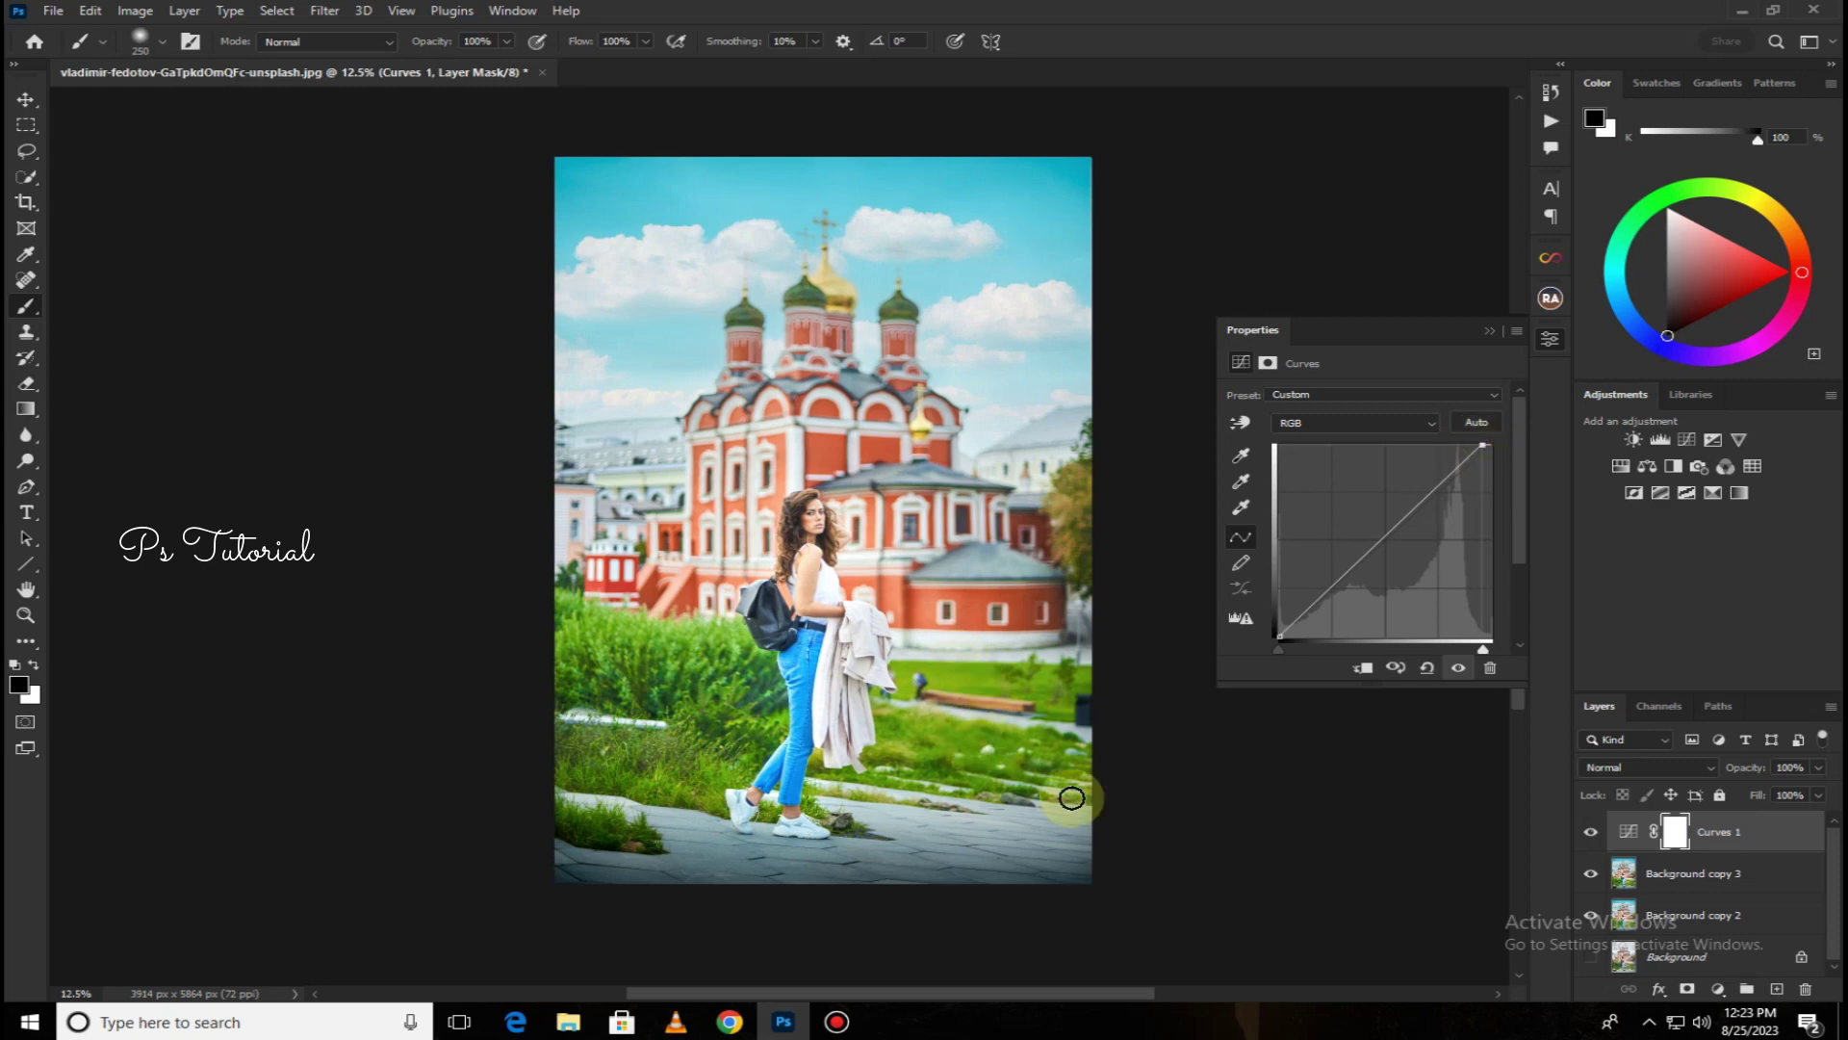
{"action": "left_click", "coordinate": [1534, 404]}
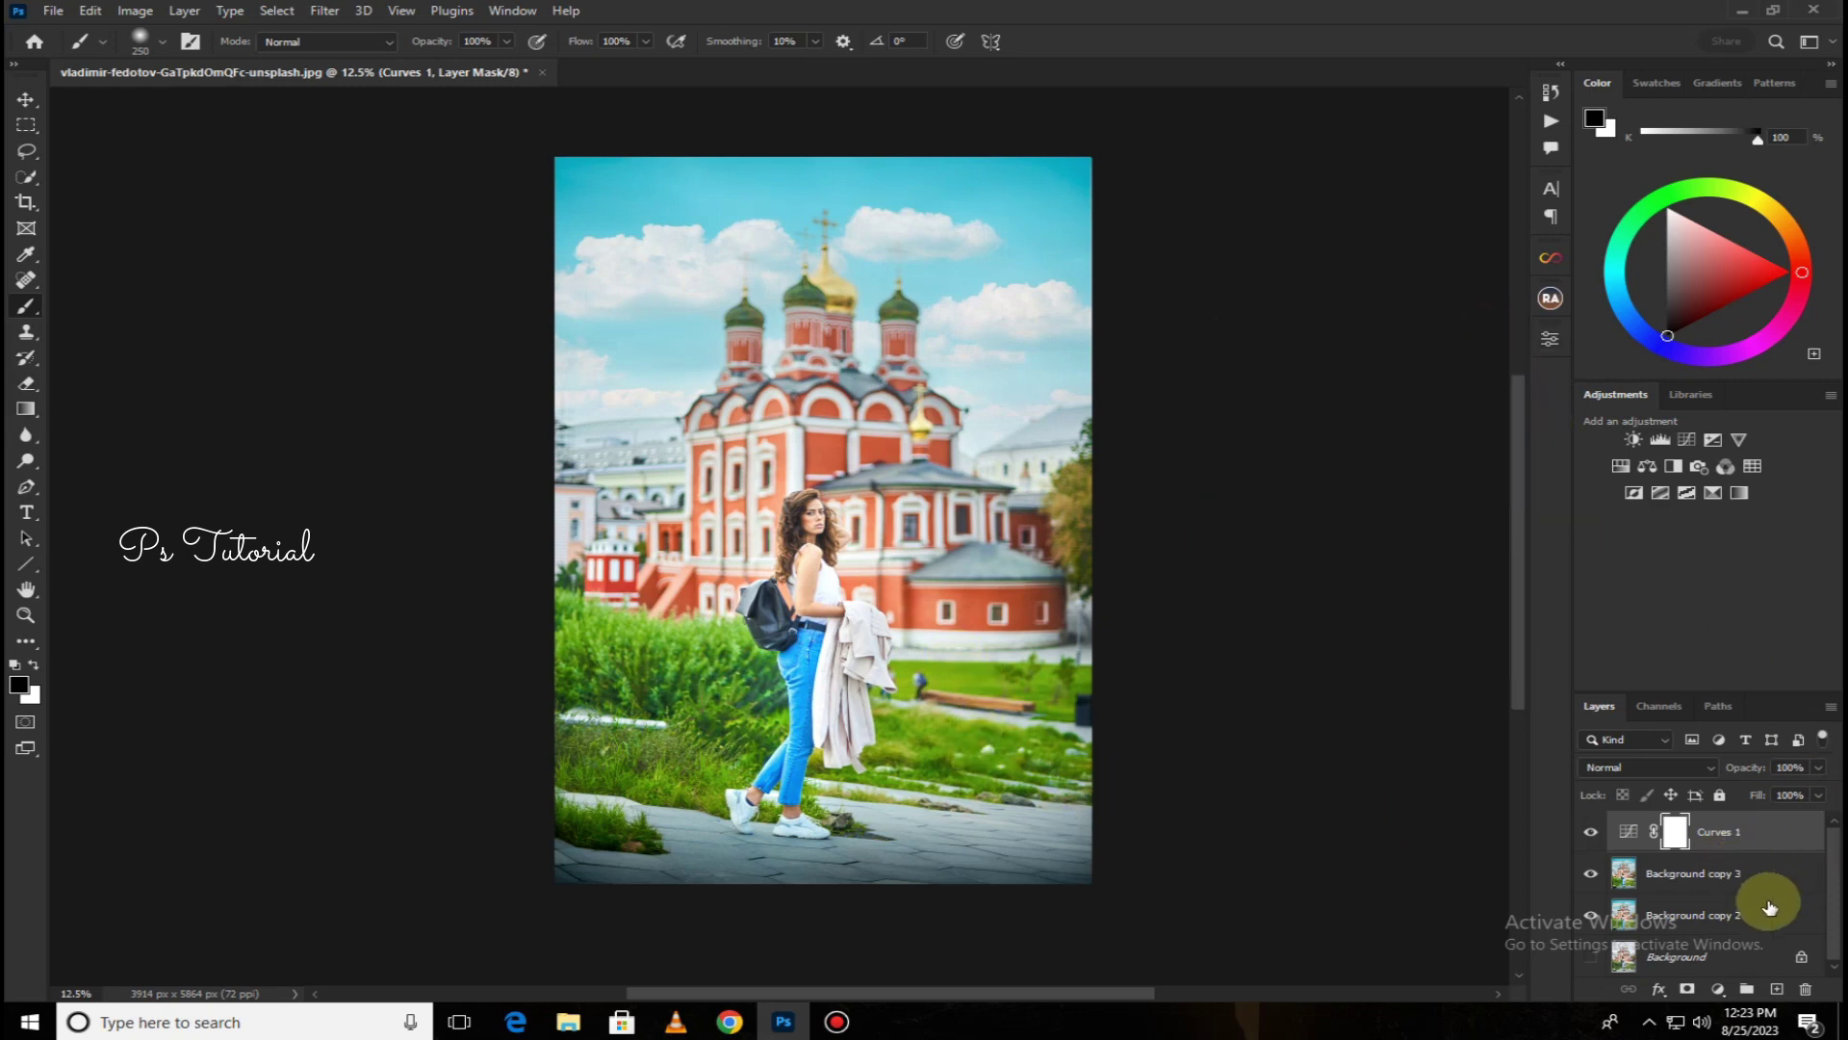
Merge the brightening curve down into Background copy 3
{"action": "right_click", "coordinate": [1757, 834]}
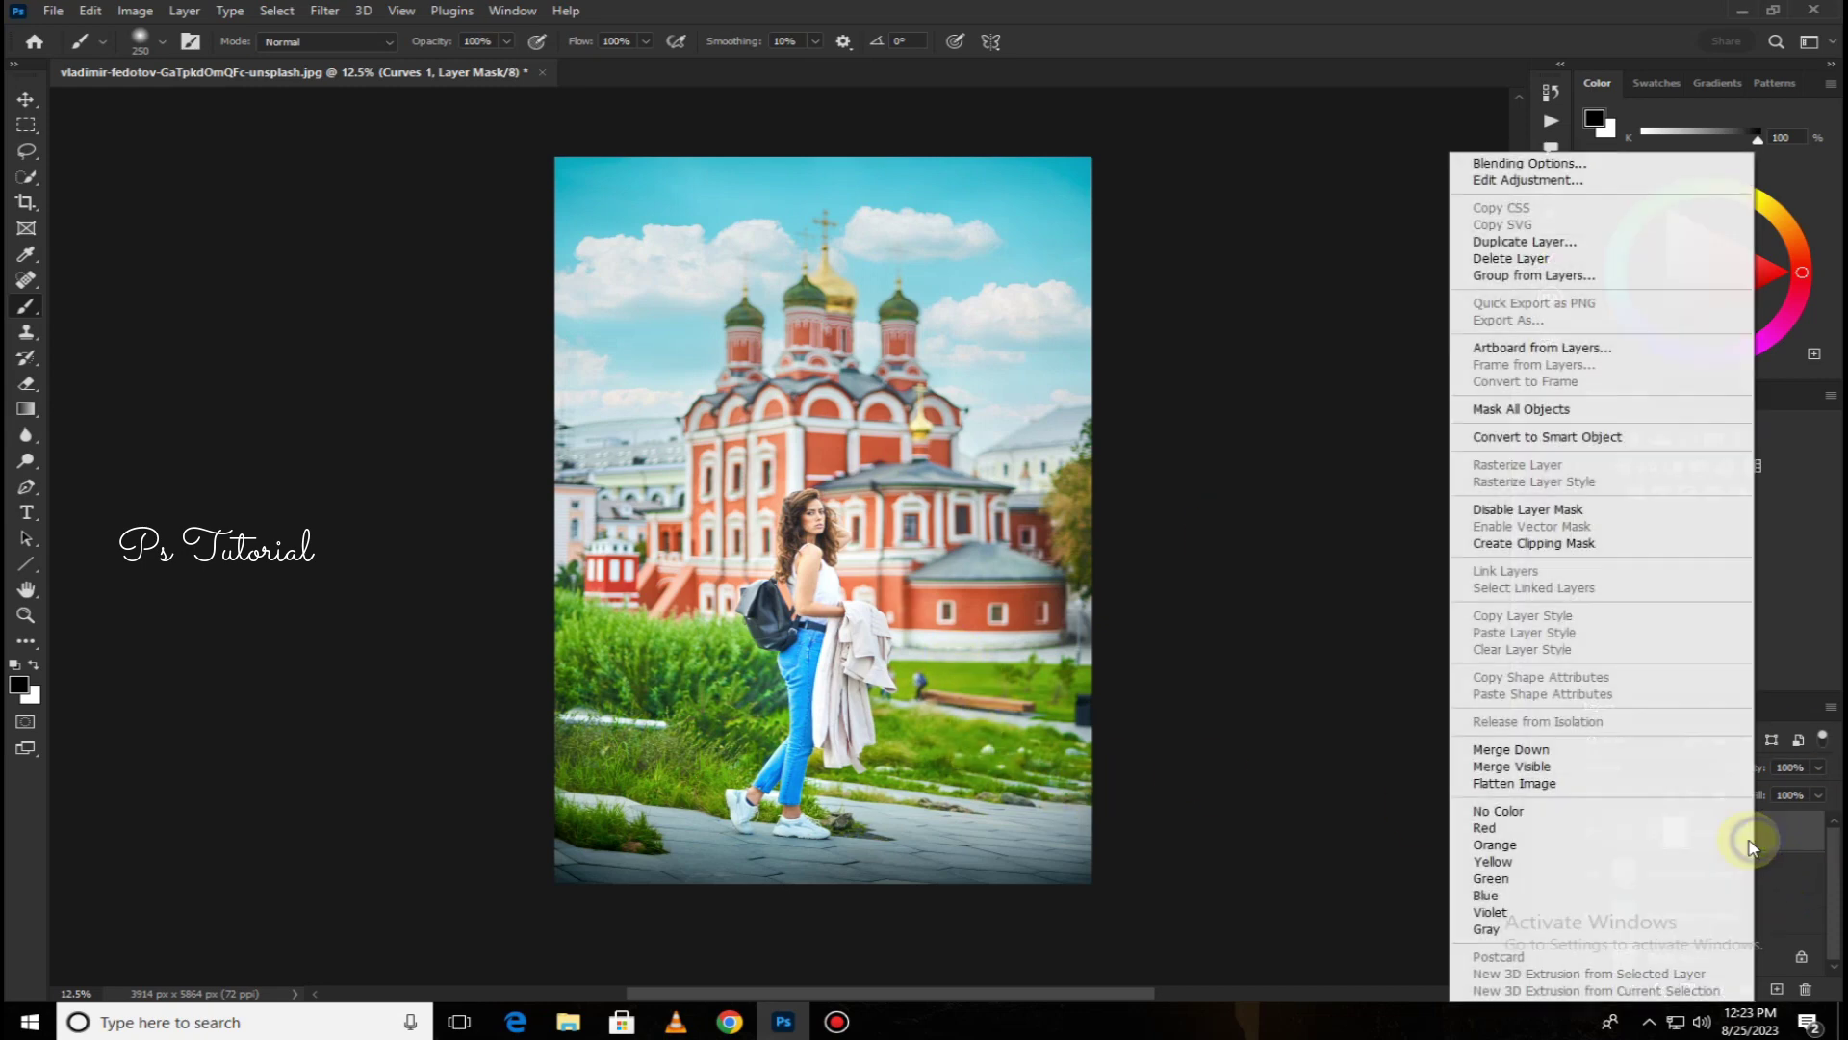
{"action": "left_click", "coordinate": [1531, 749]}
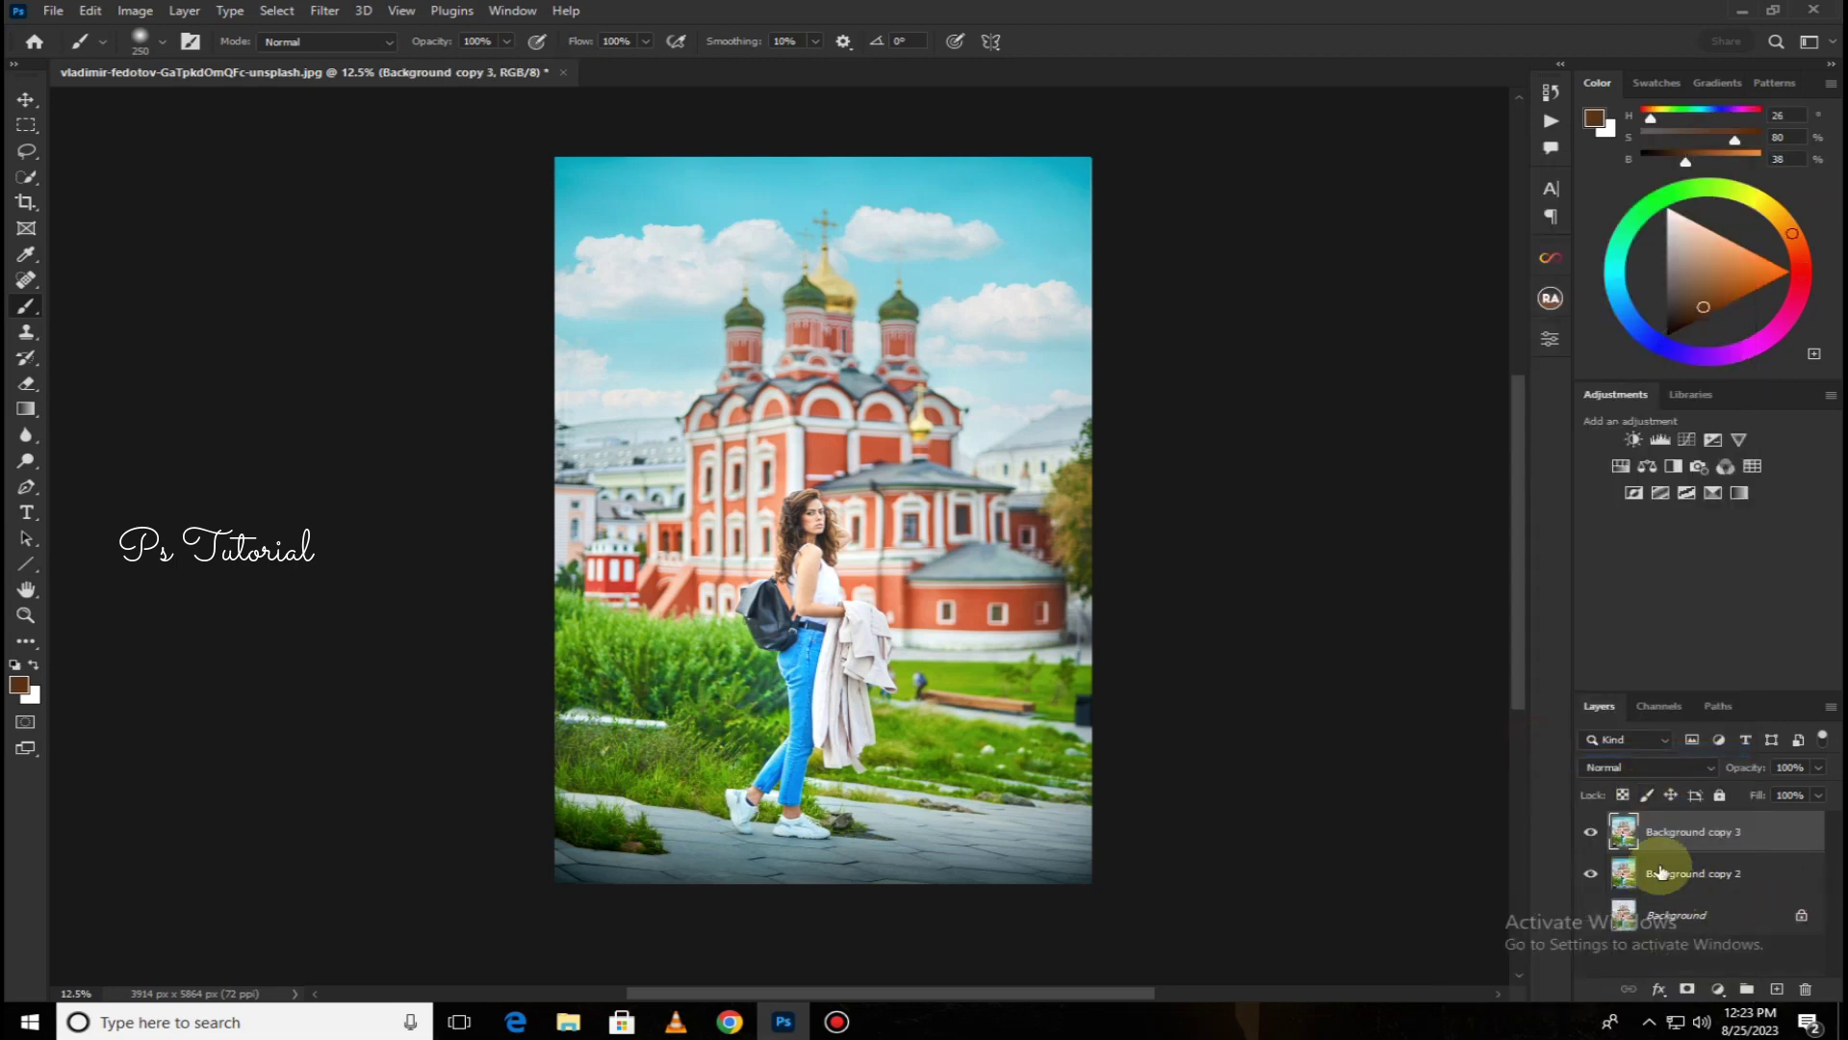
{"action": "left_click", "coordinate": [324, 10]}
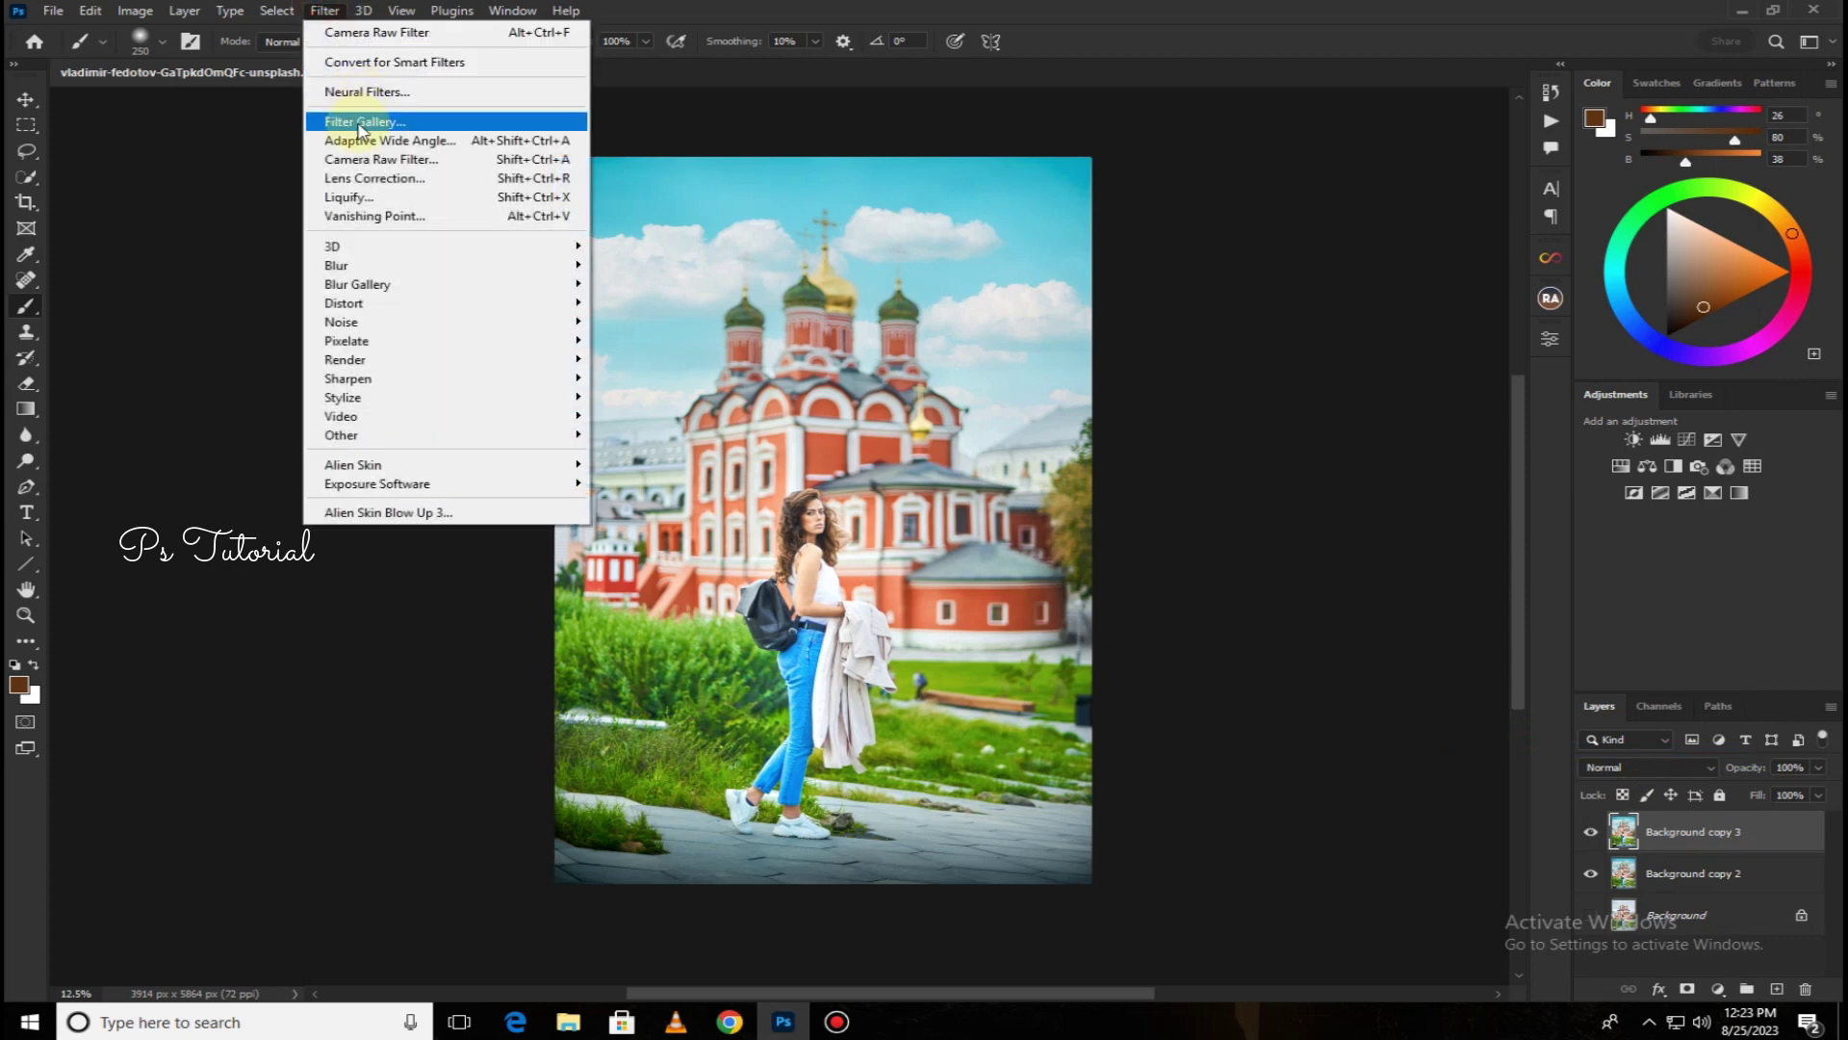
Grade in Camera Raw Color Grading: cyan midtones, yellow highlights, green shadows
{"action": "left_click", "coordinate": [378, 158]}
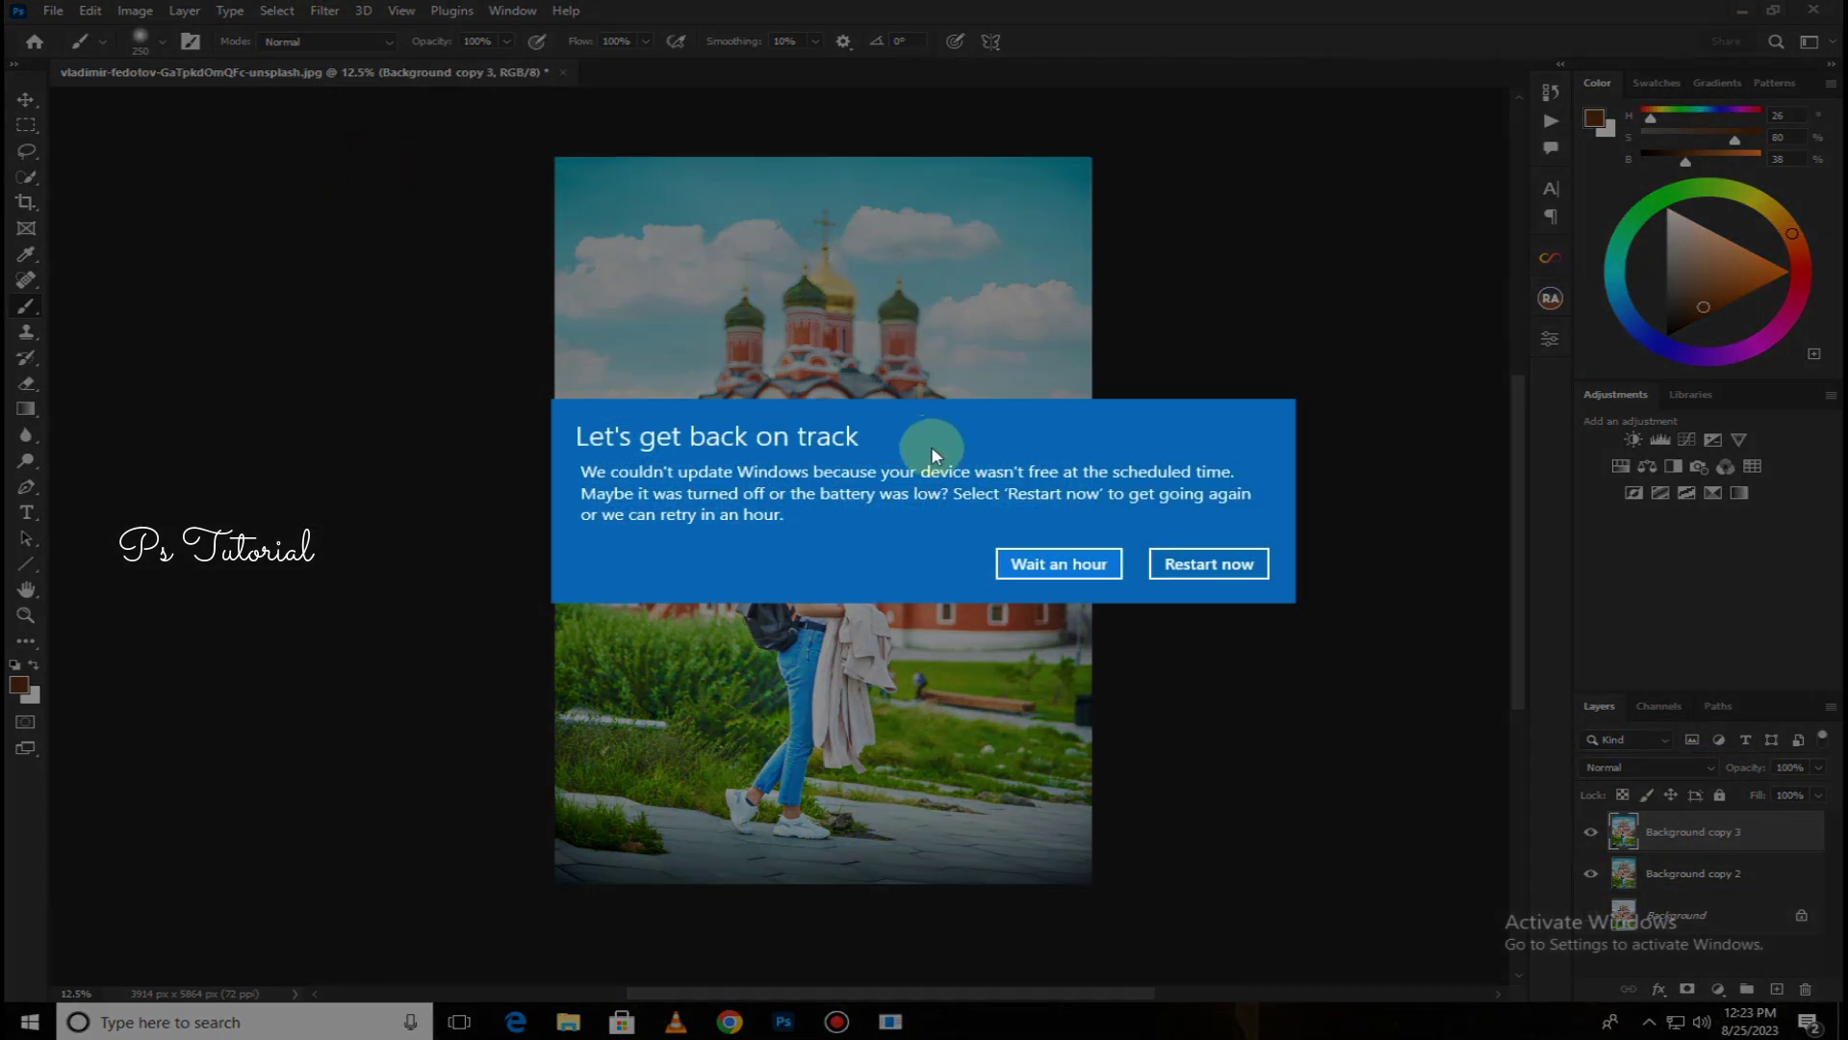
{"action": "left_click", "coordinate": [1057, 566]}
{"action": "left_click", "coordinate": [325, 11]}
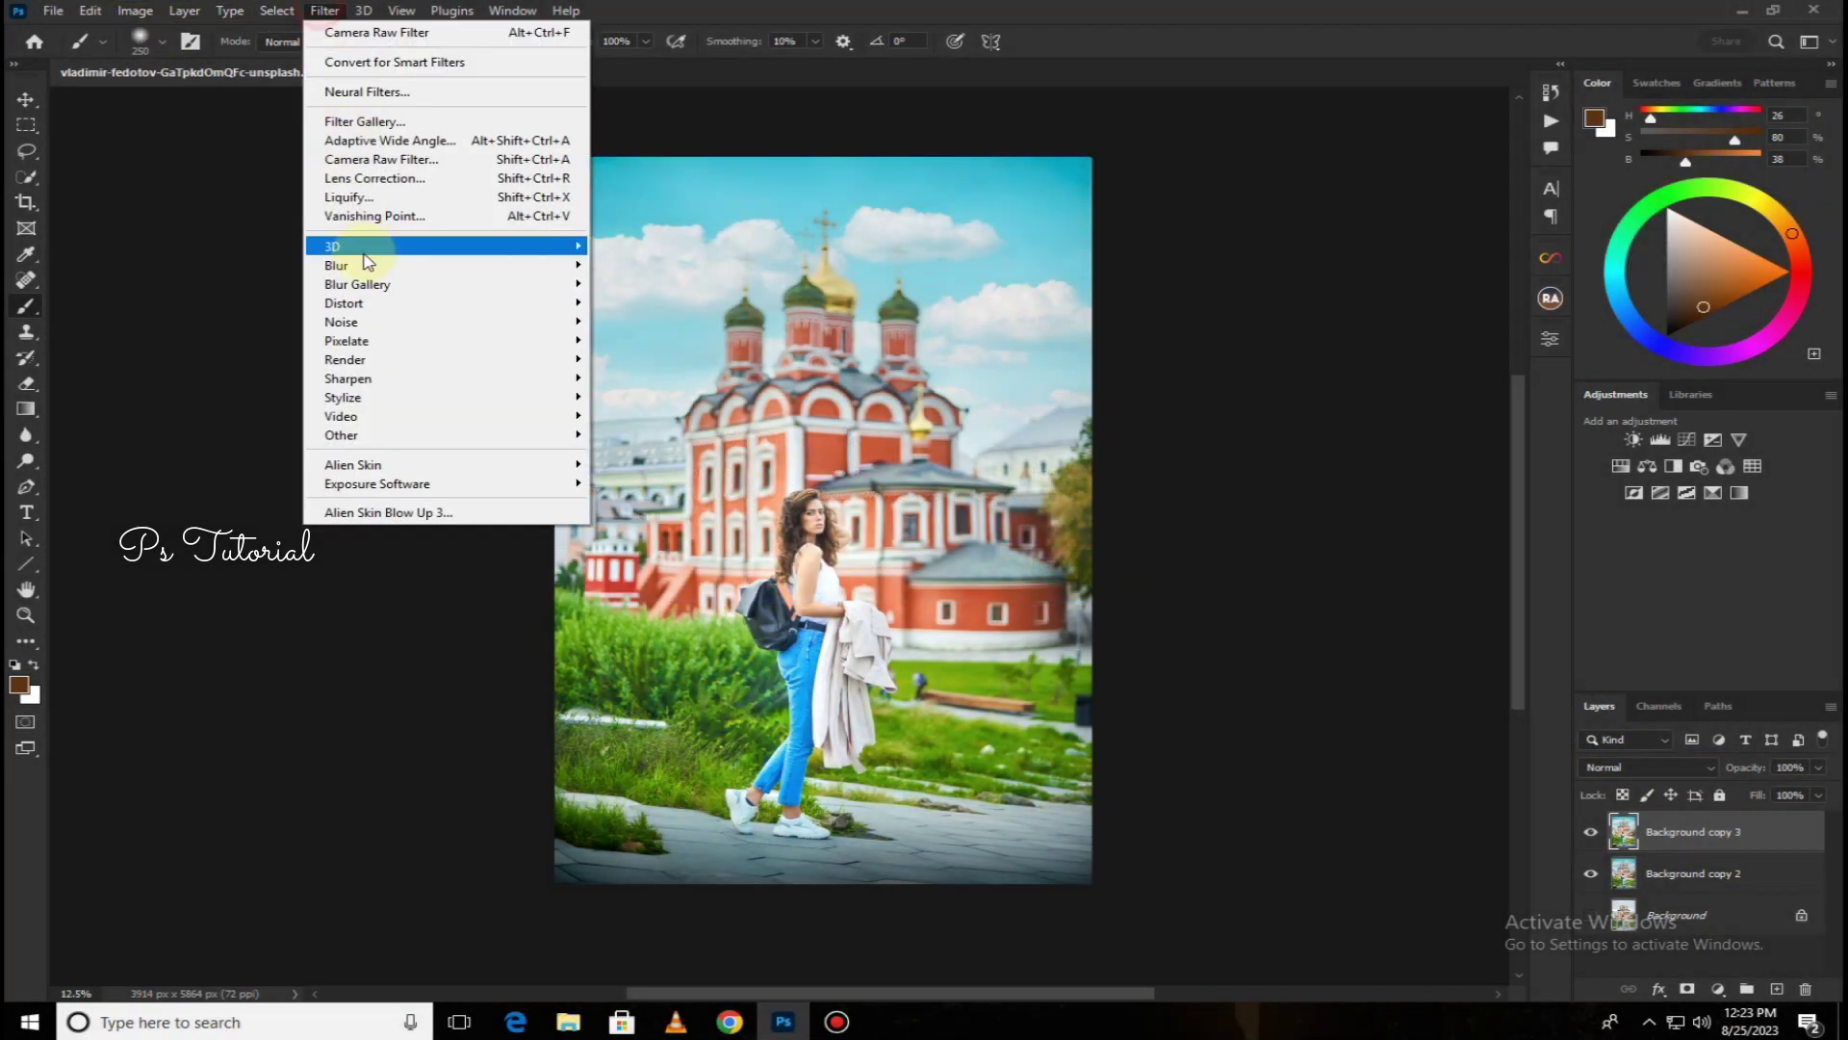
{"action": "left_click", "coordinate": [376, 178]}
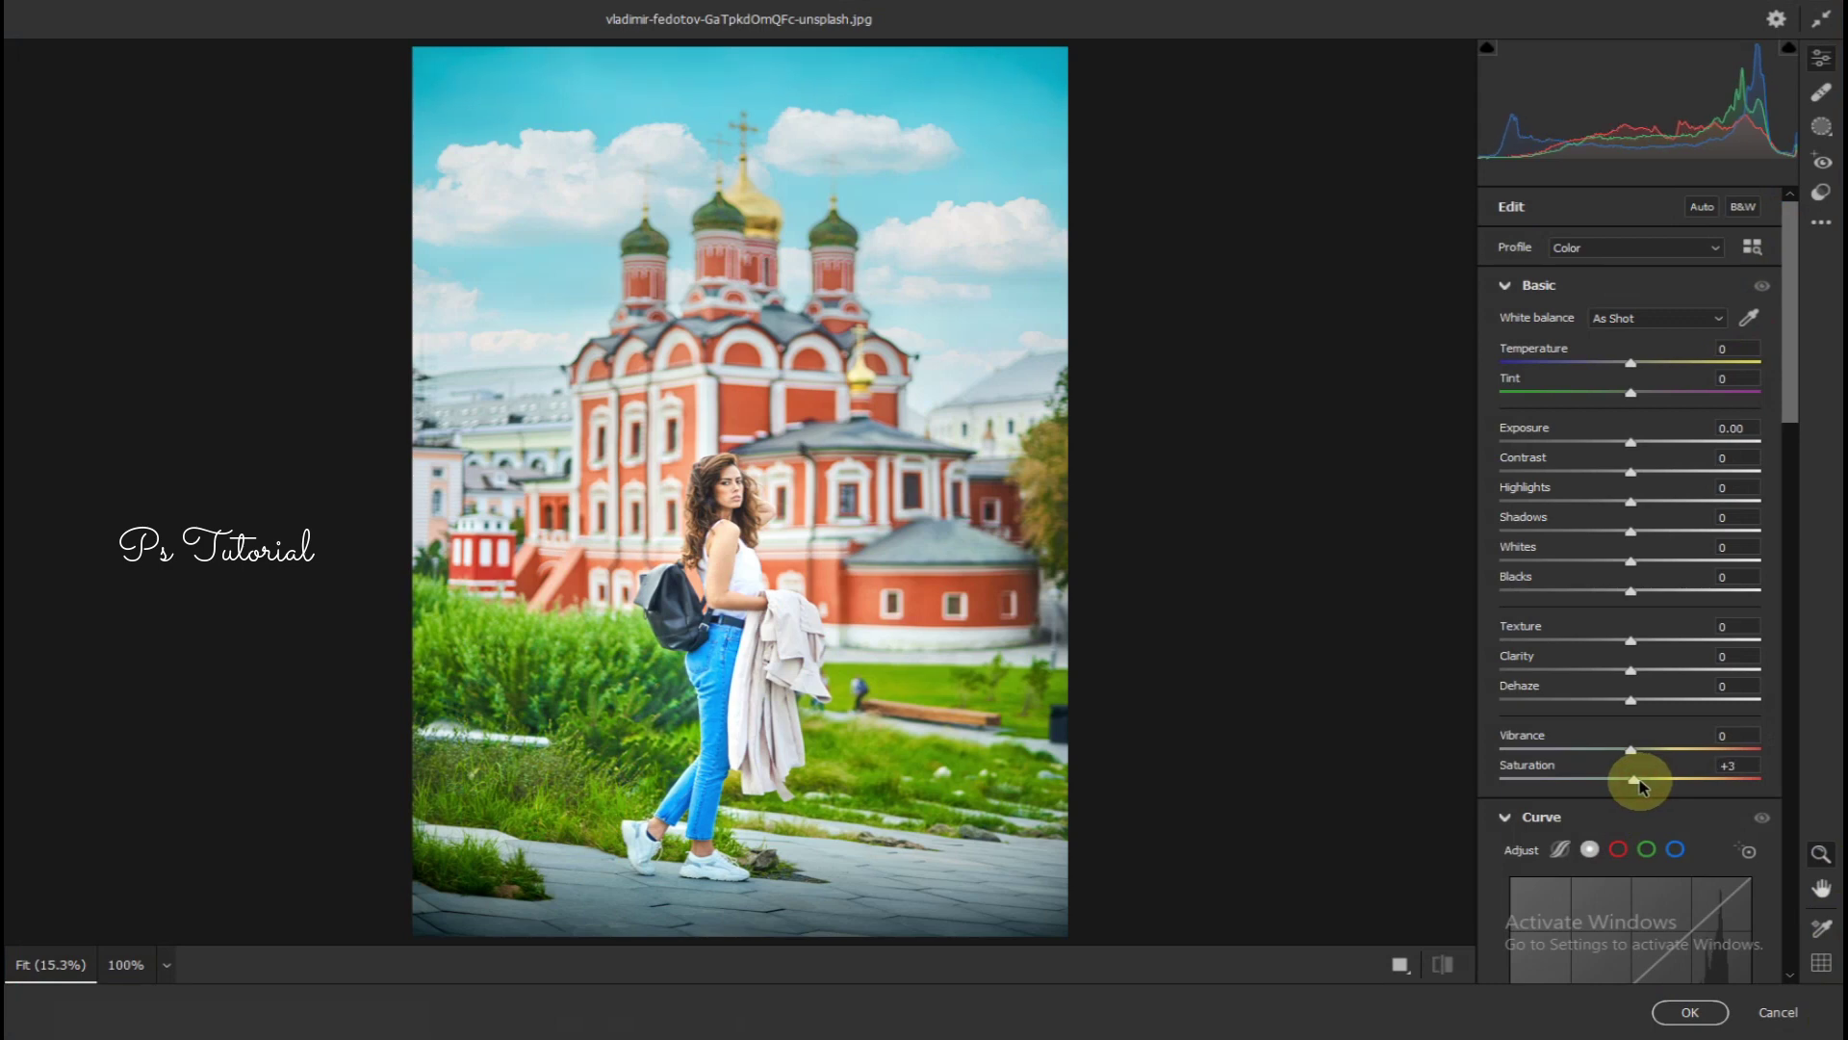
{"action": "scroll", "coordinate": [1636, 784], "scroll_direction": "down", "scroll_amount": 6}
{"action": "scroll", "coordinate": [1631, 778], "scroll_direction": "down", "scroll_amount": 4}
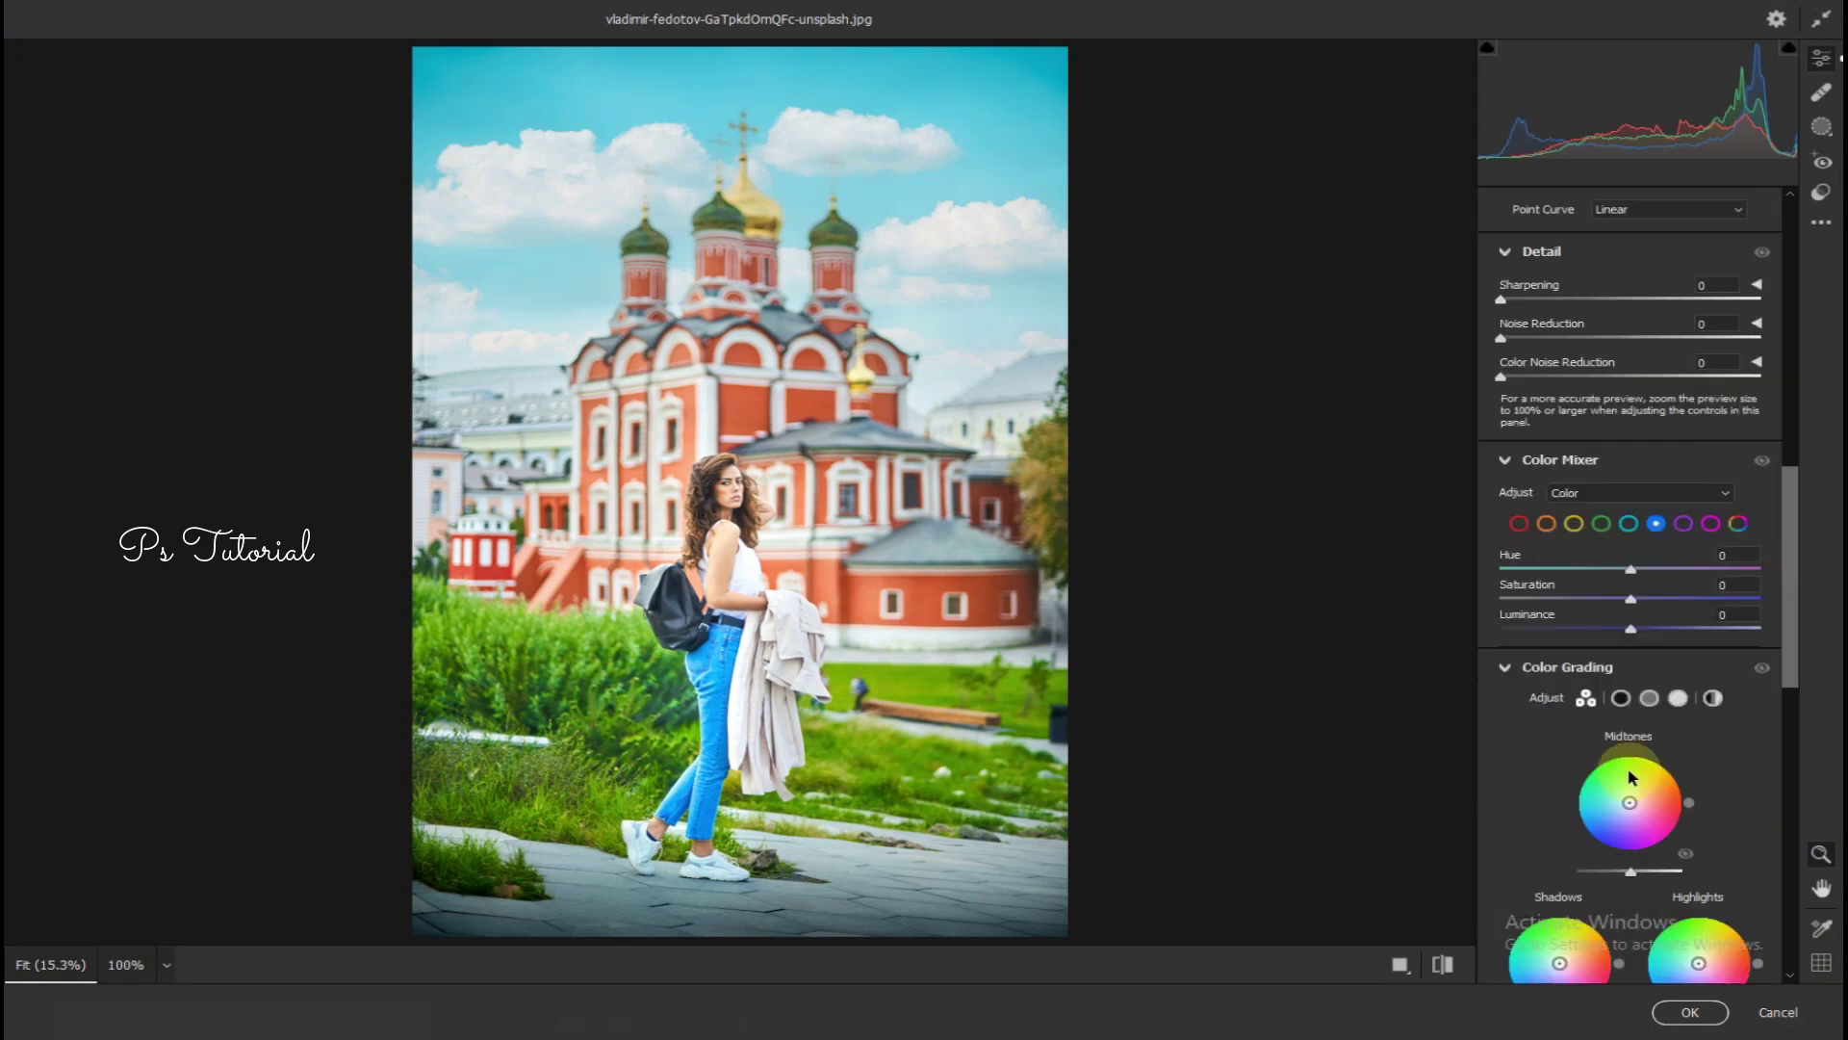
{"action": "left_click_drag", "start_coordinate": [1630, 805], "coordinate": [1619, 803]}
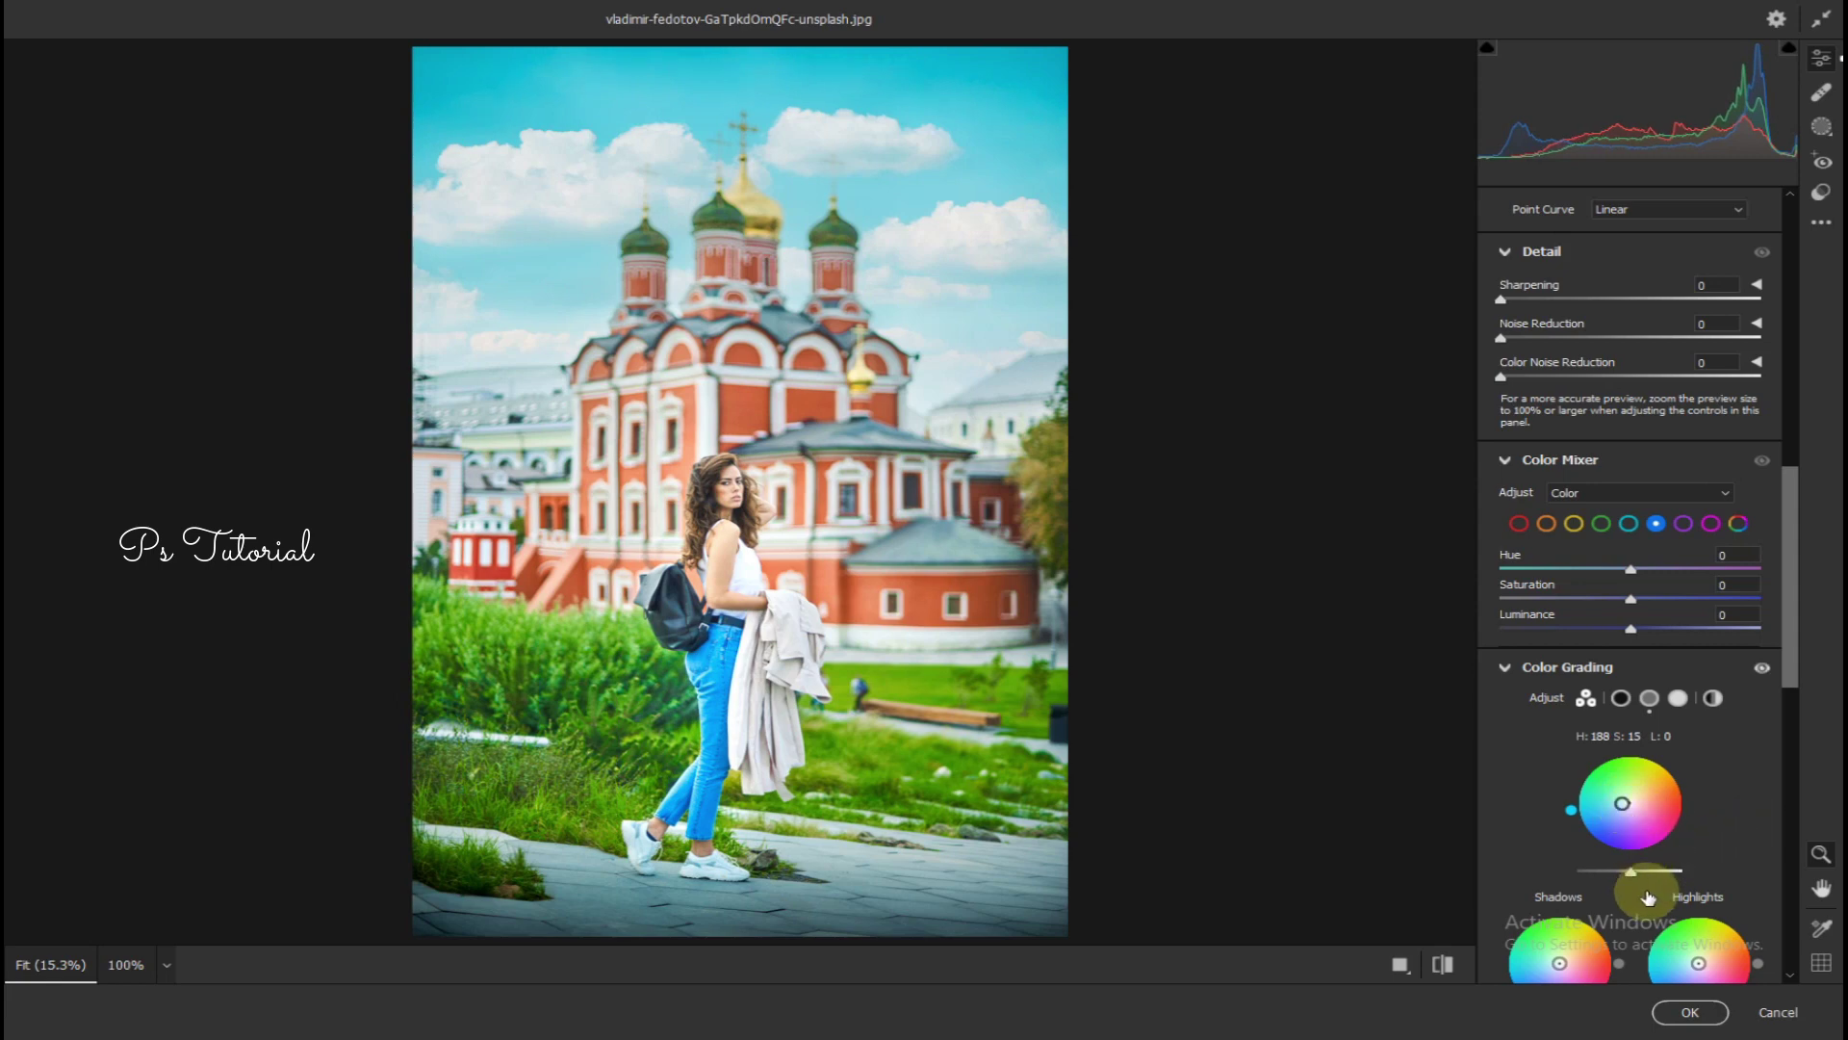
{"action": "scroll", "coordinate": [1714, 814], "scroll_direction": "down", "scroll_amount": 1}
{"action": "left_click_drag", "start_coordinate": [1713, 813], "coordinate": [1715, 810]}
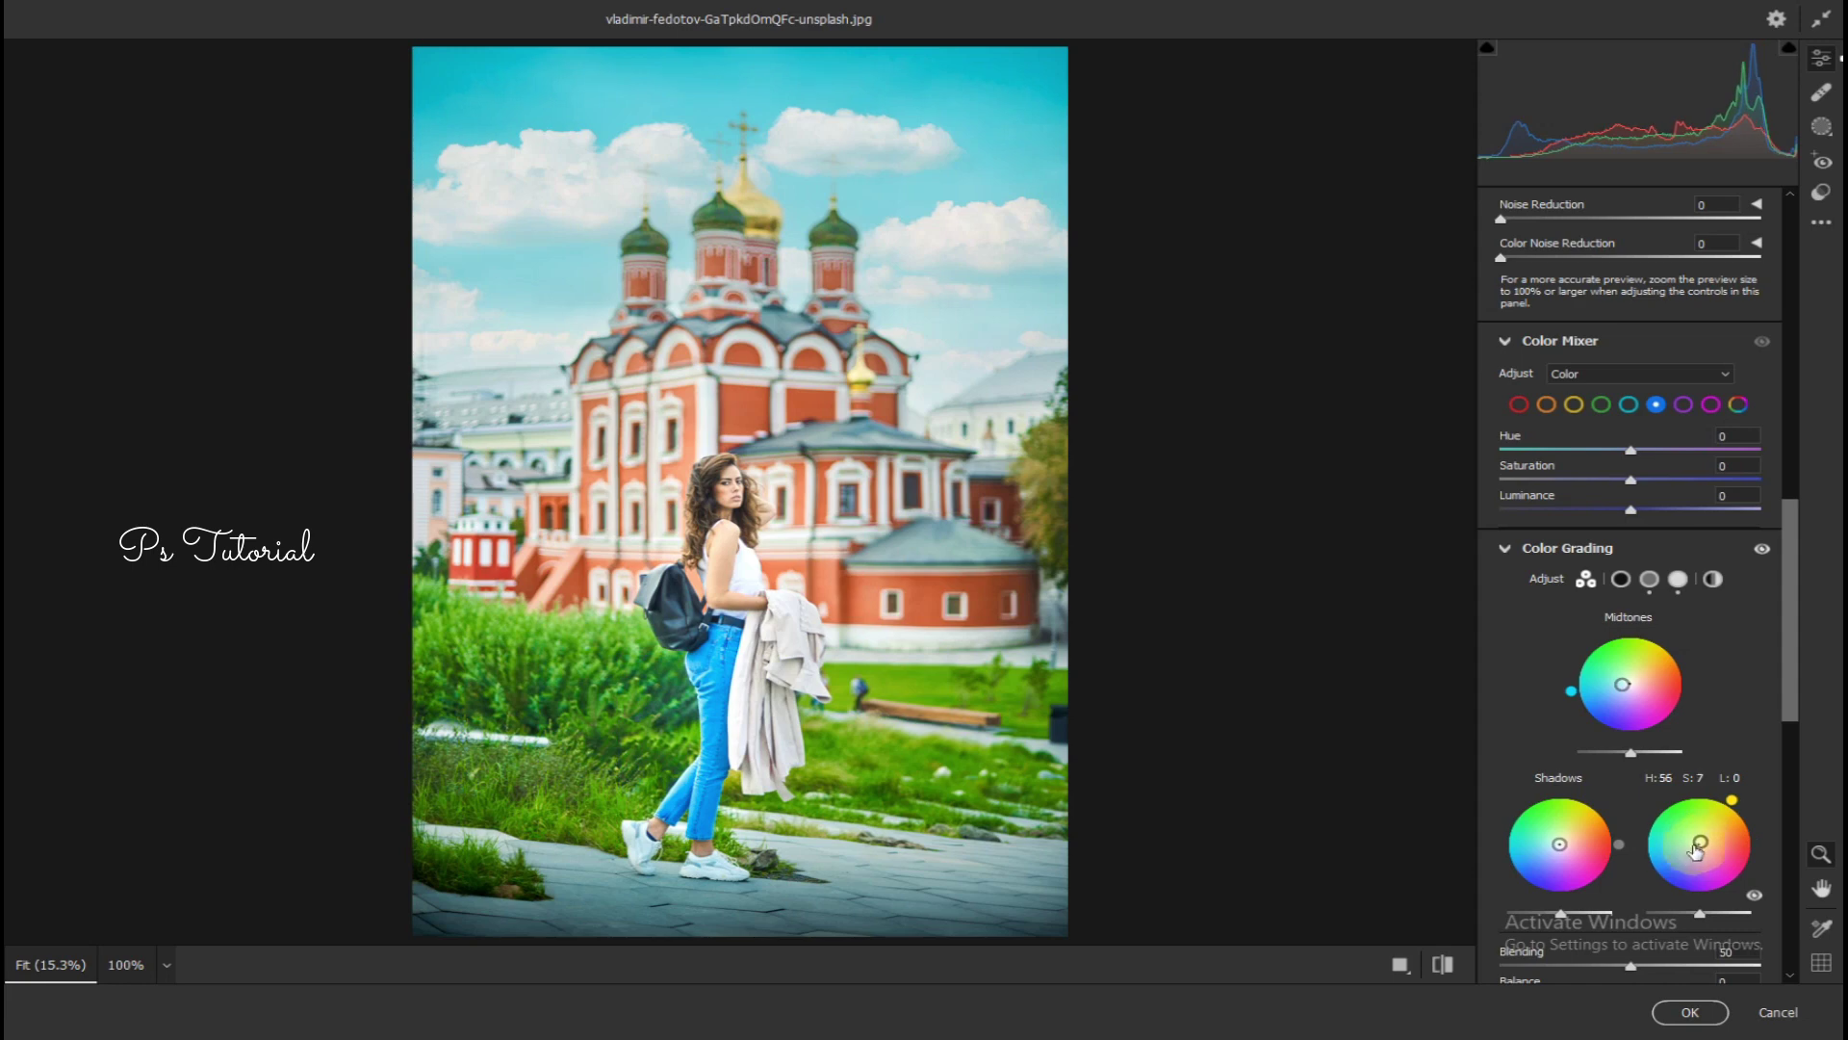
{"action": "left_click_drag", "start_coordinate": [1561, 846], "coordinate": [1553, 838]}
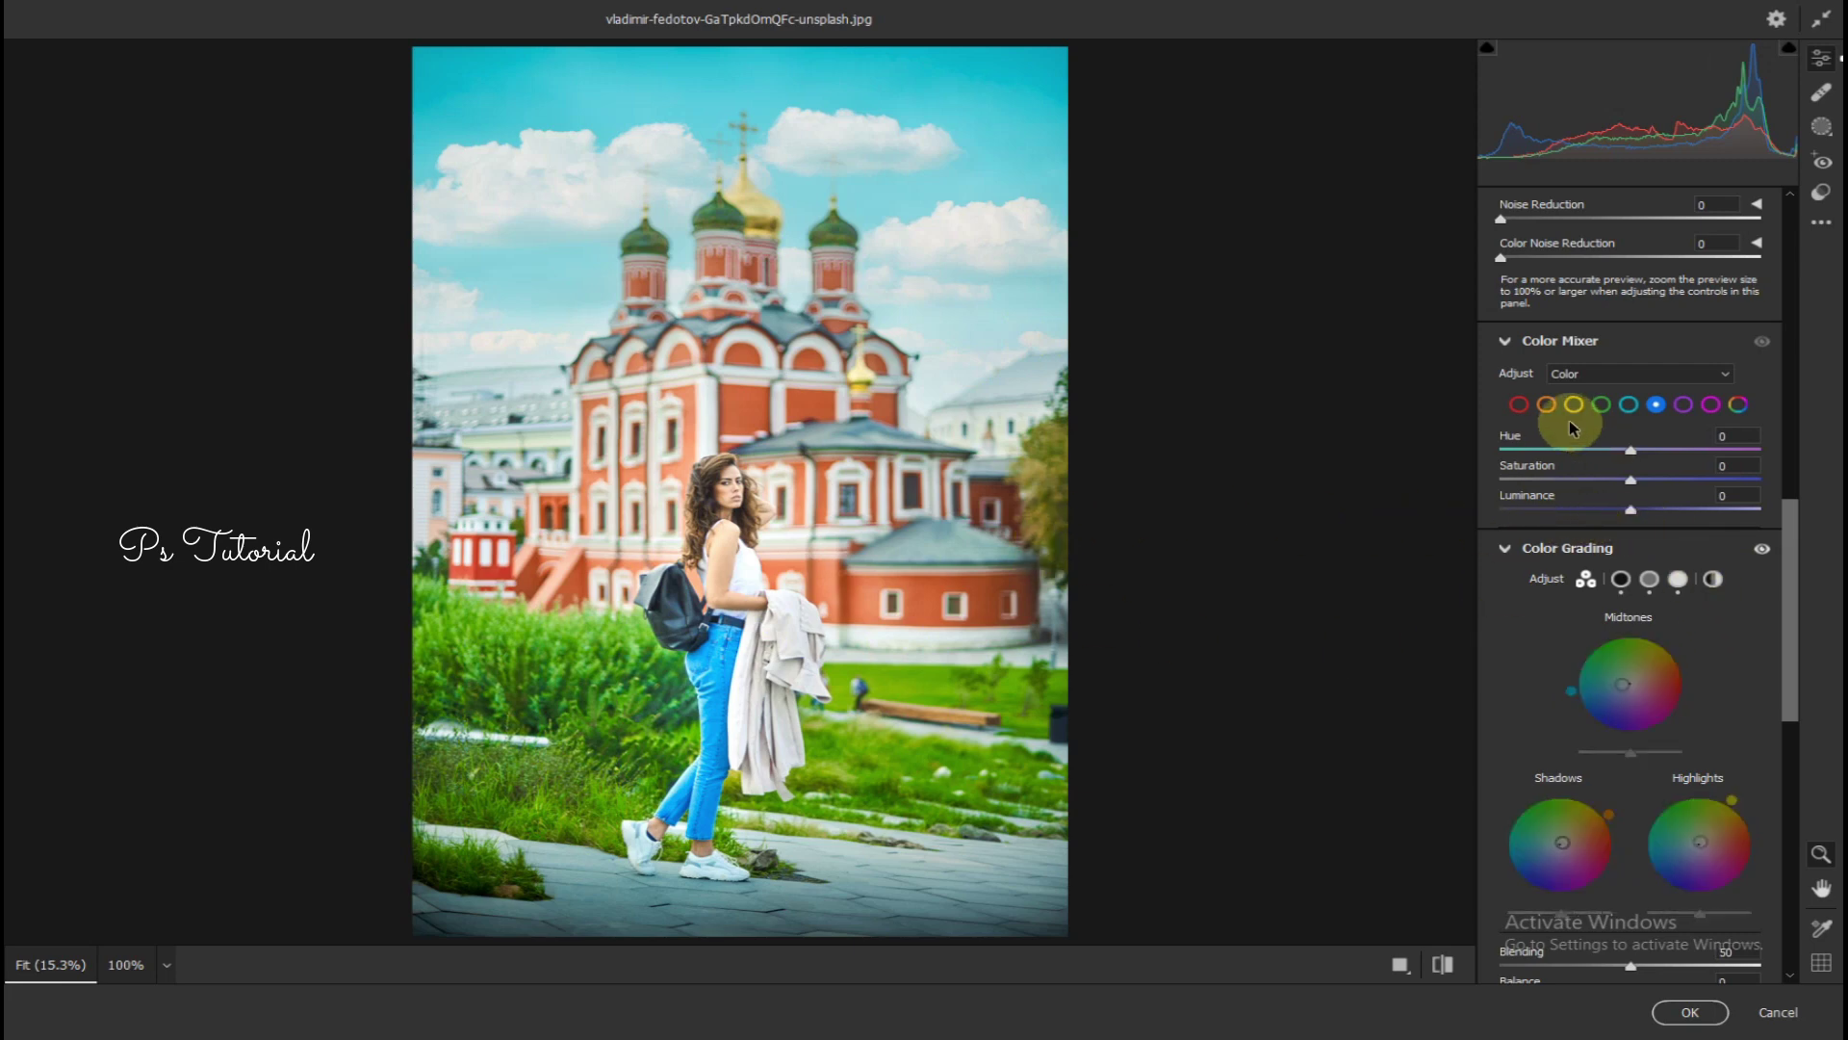
In the Color Mixer, raise red saturation, orange luminance +9 and green saturation +10, then apply
{"action": "left_click", "coordinate": [1527, 409]}
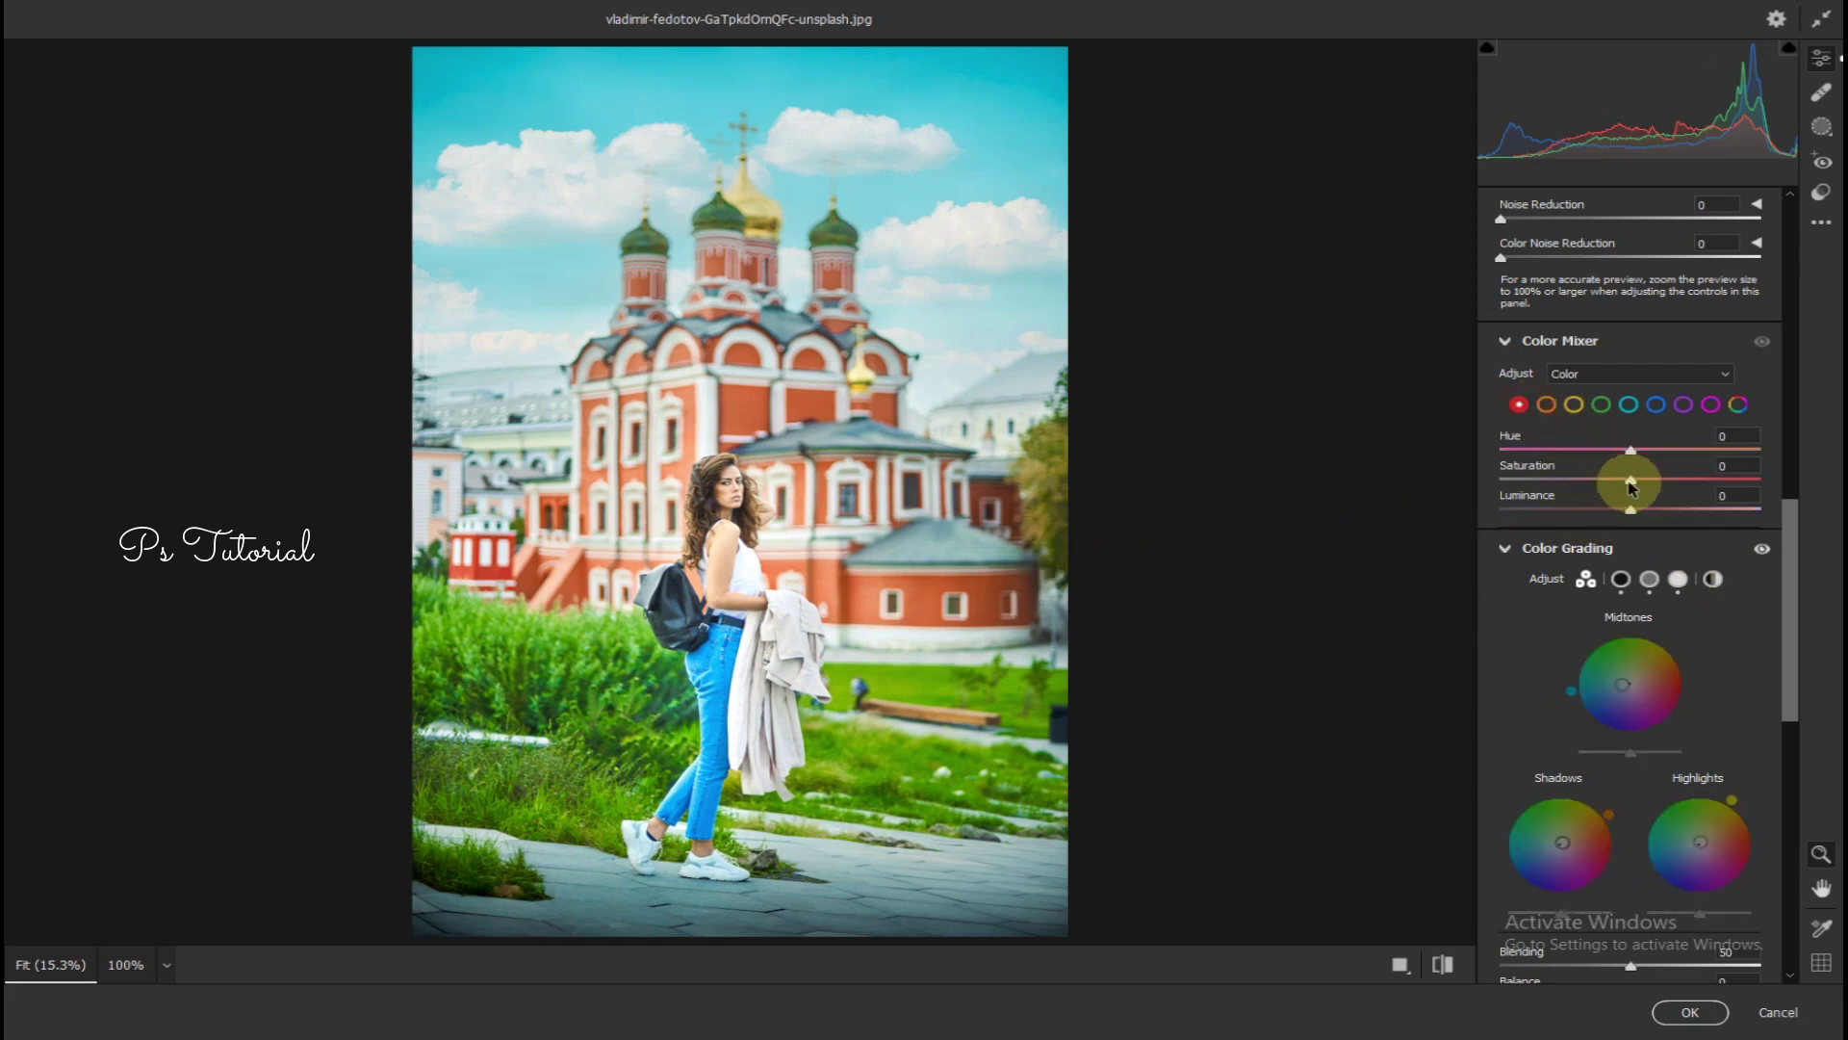
{"action": "mouse_move", "coordinate": [1653, 487]}
{"action": "left_mouse_down"}
{"action": "mouse_move", "coordinate": [1727, 510]}
{"action": "mouse_move", "coordinate": [1672, 508]}
{"action": "left_mouse_up"}
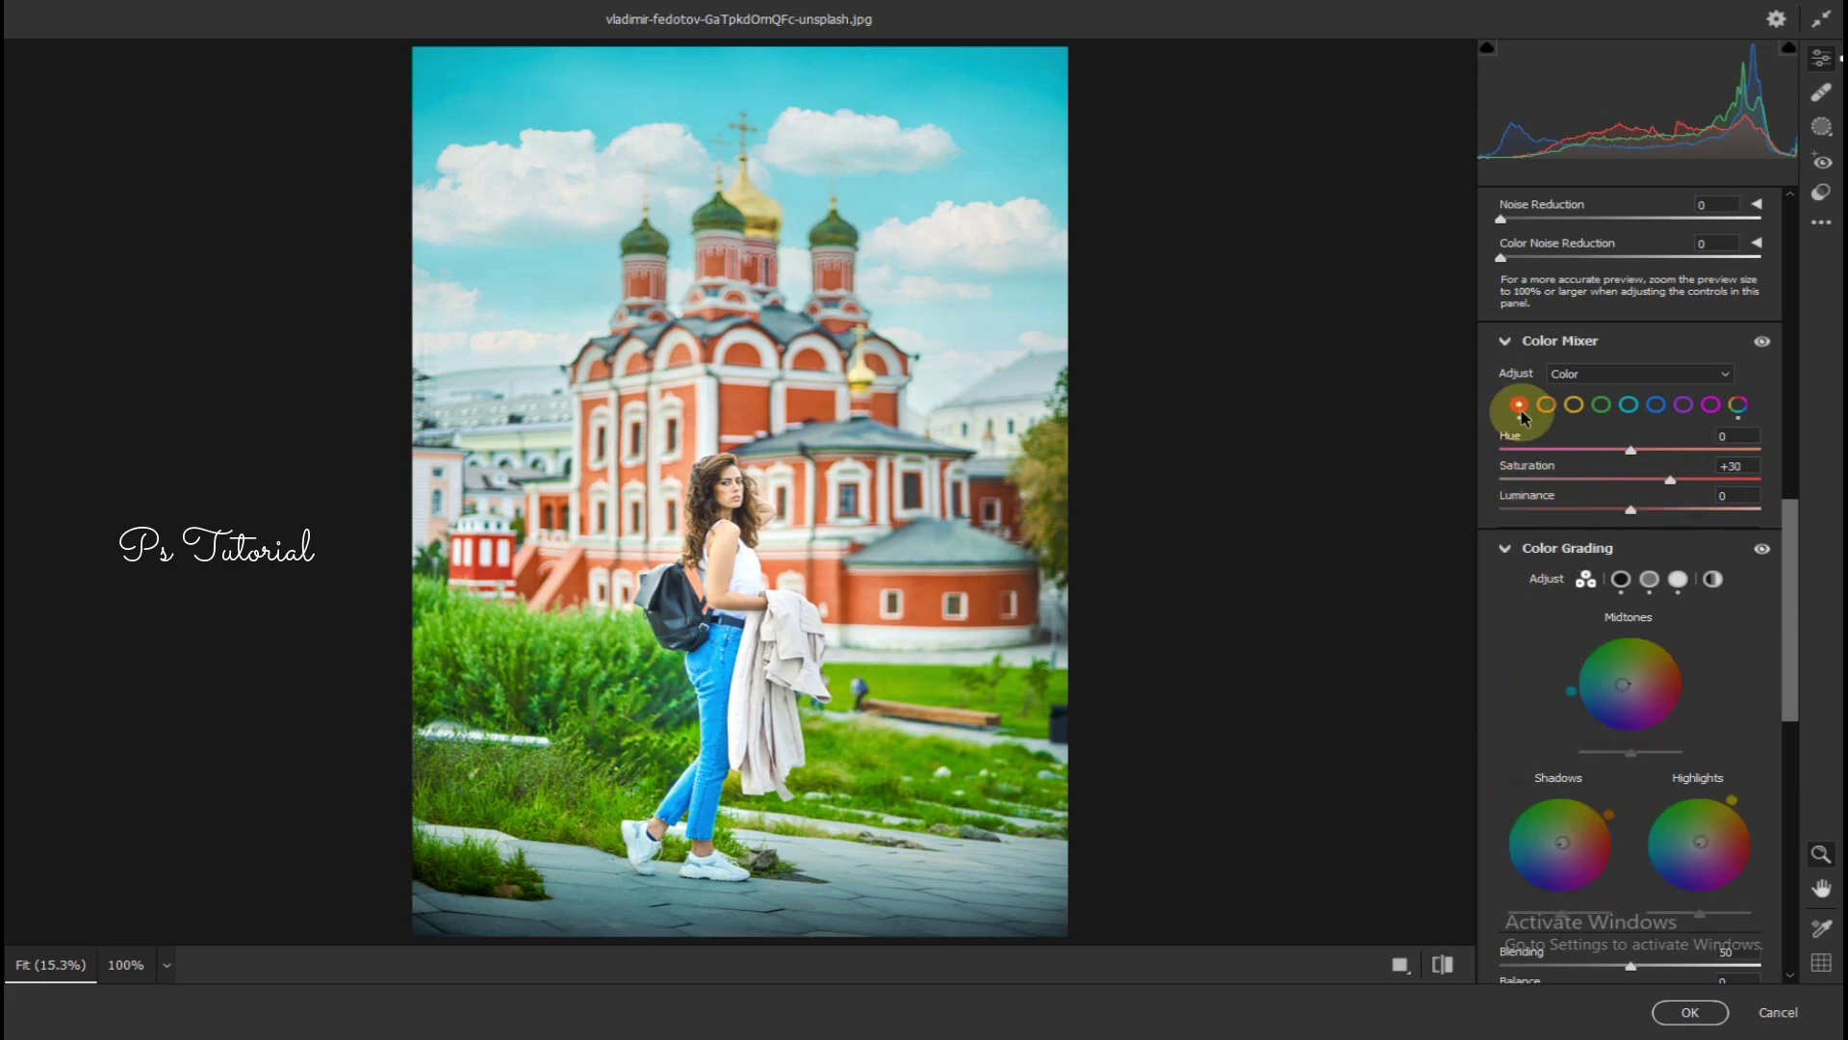
{"action": "left_click", "coordinate": [1547, 406]}
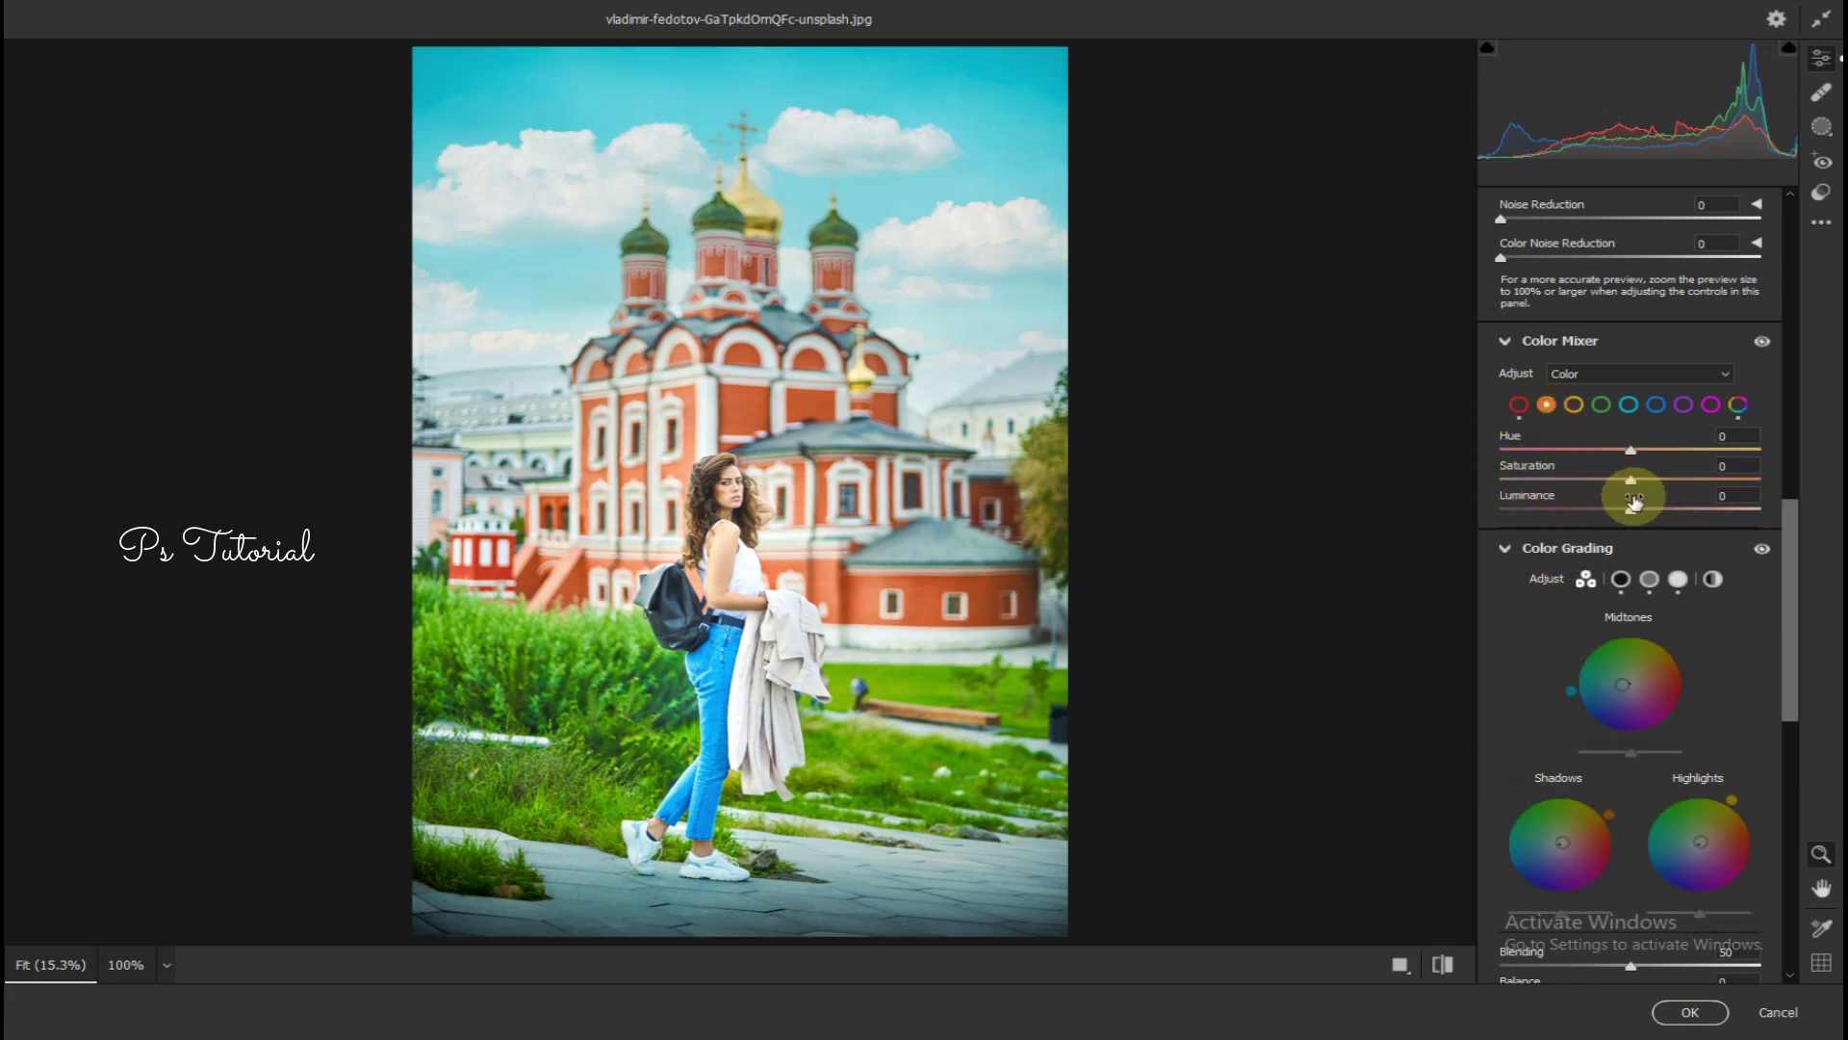
{"action": "left_click_drag", "start_coordinate": [1628, 517], "coordinate": [1655, 521]}
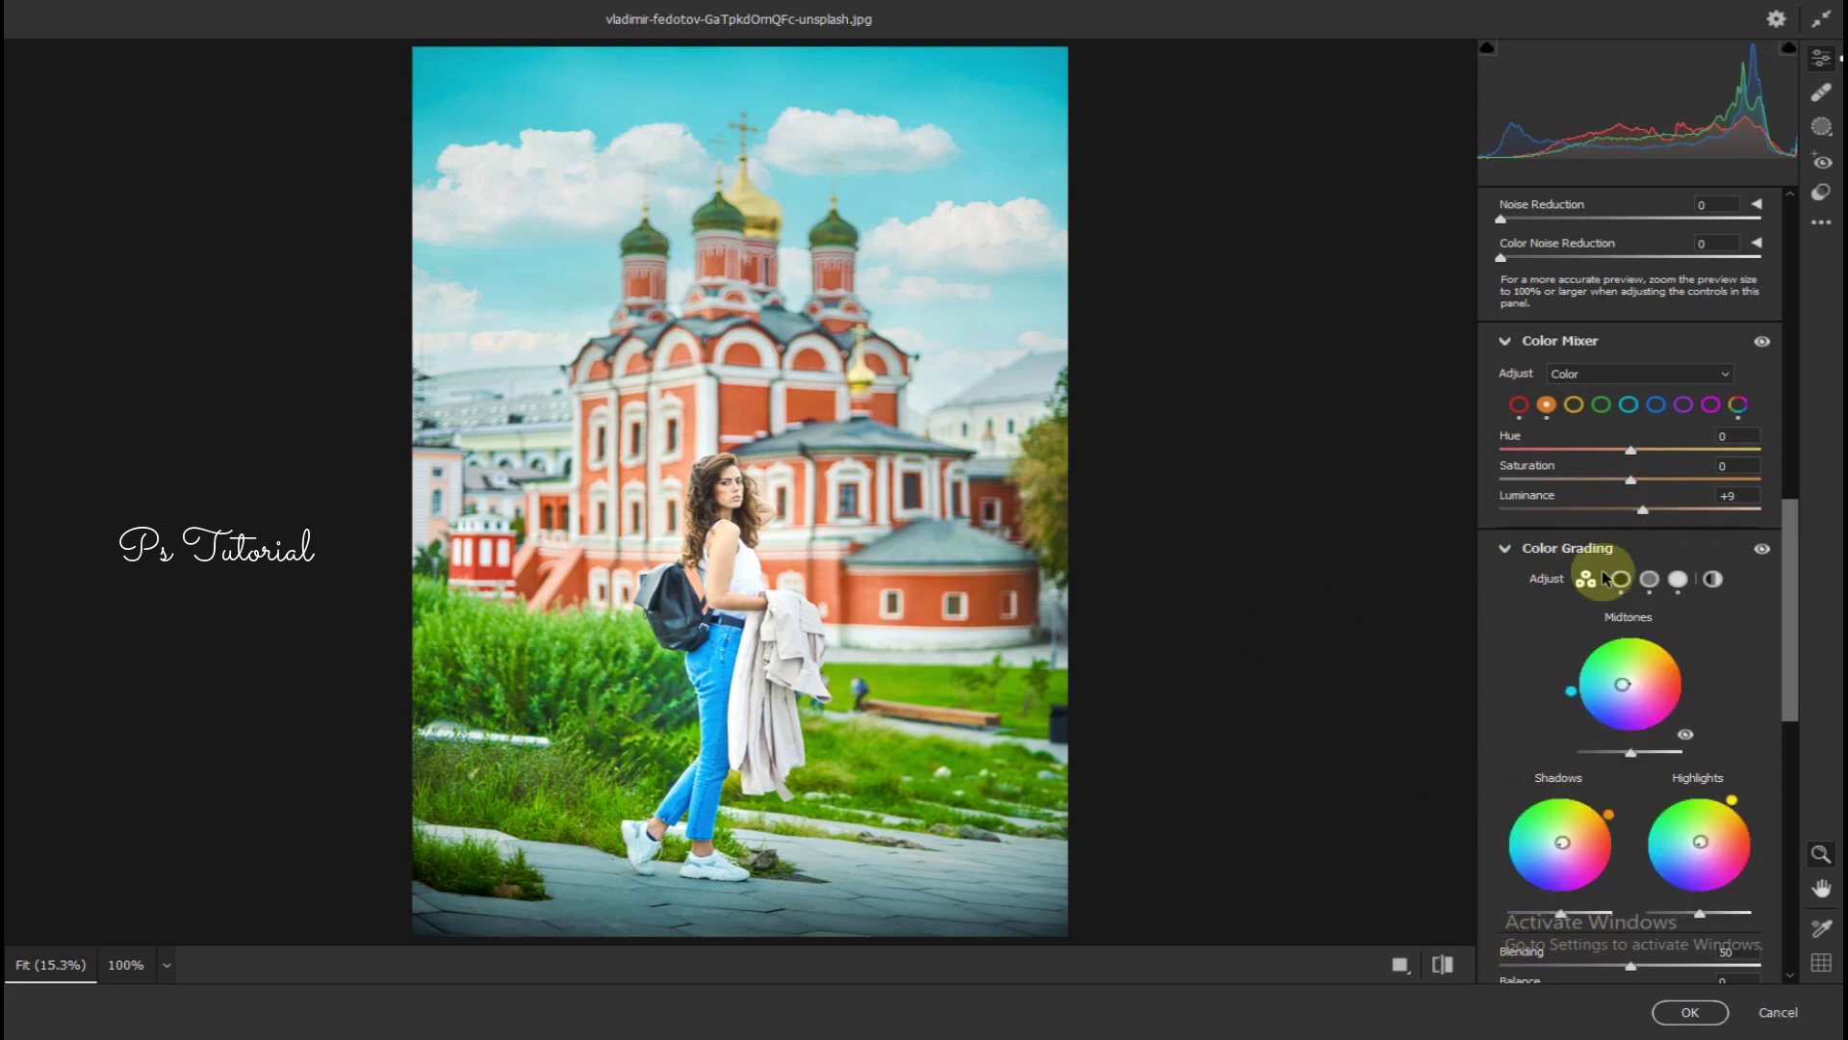
{"action": "left_click", "coordinate": [1601, 404]}
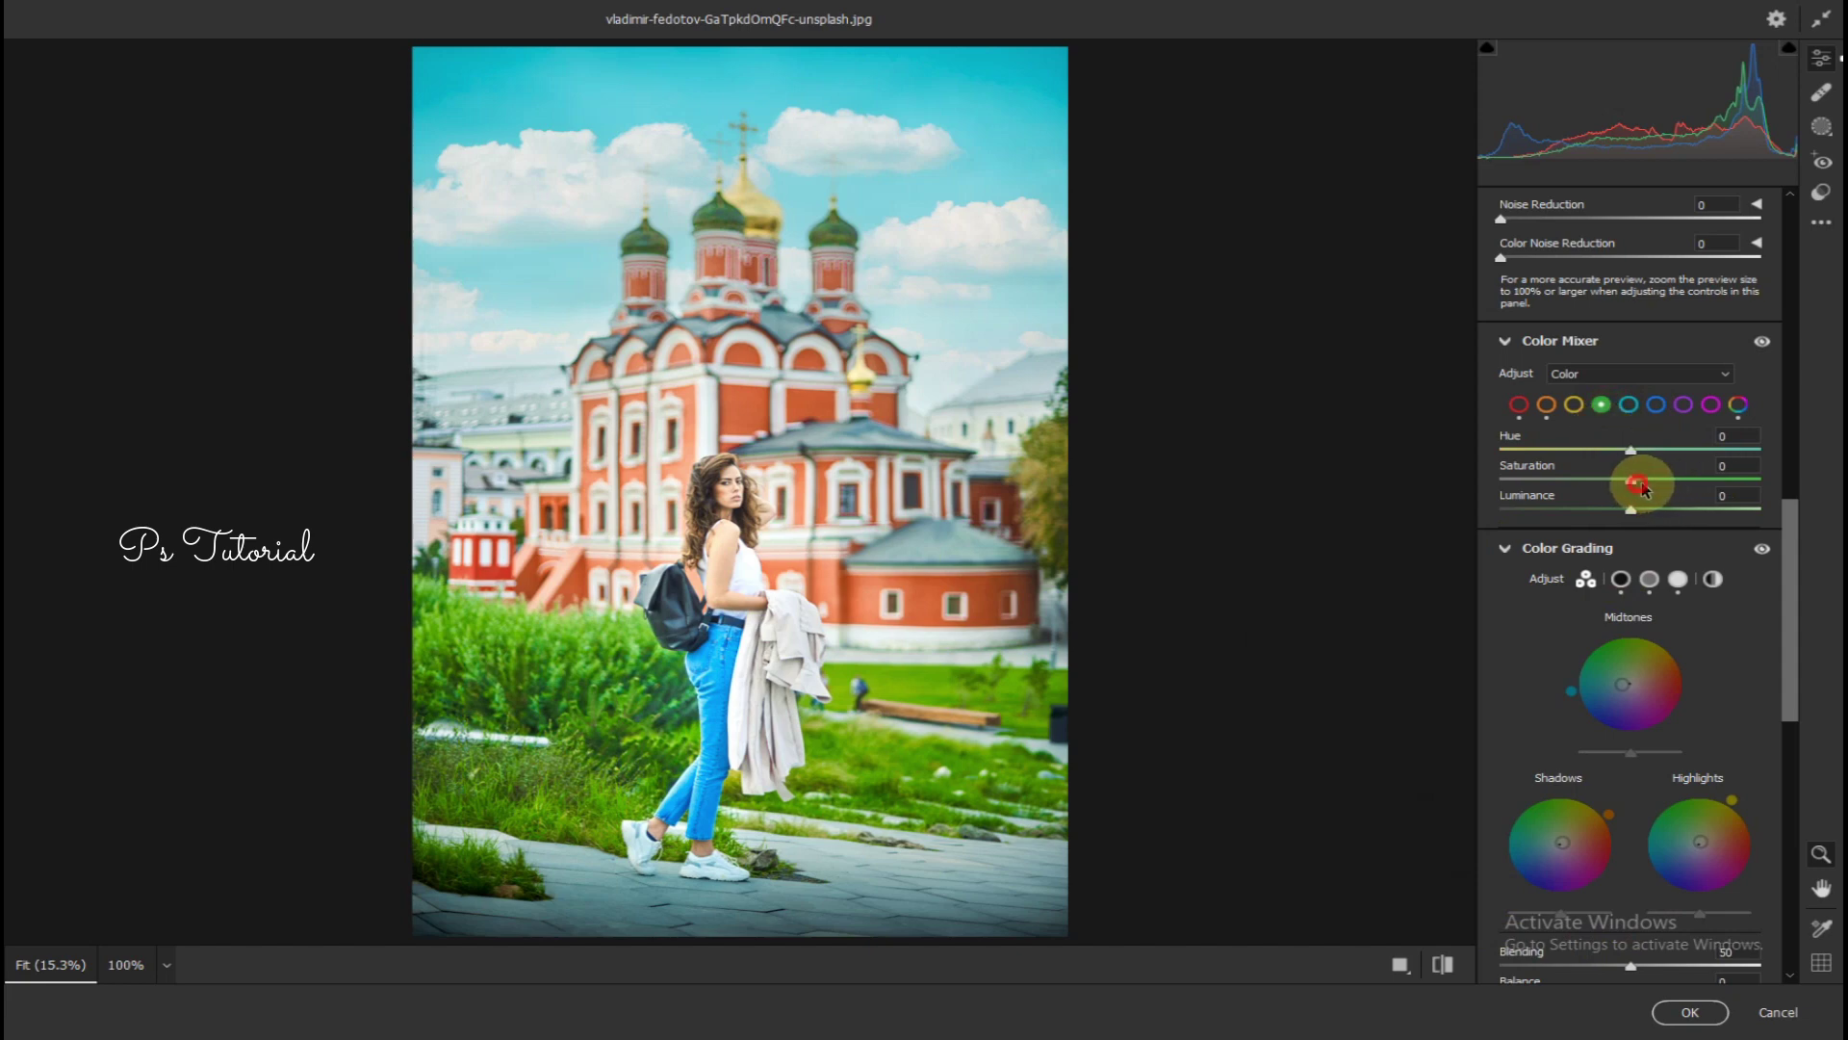
{"action": "left_click_drag", "start_coordinate": [1643, 489], "coordinate": [1623, 517]}
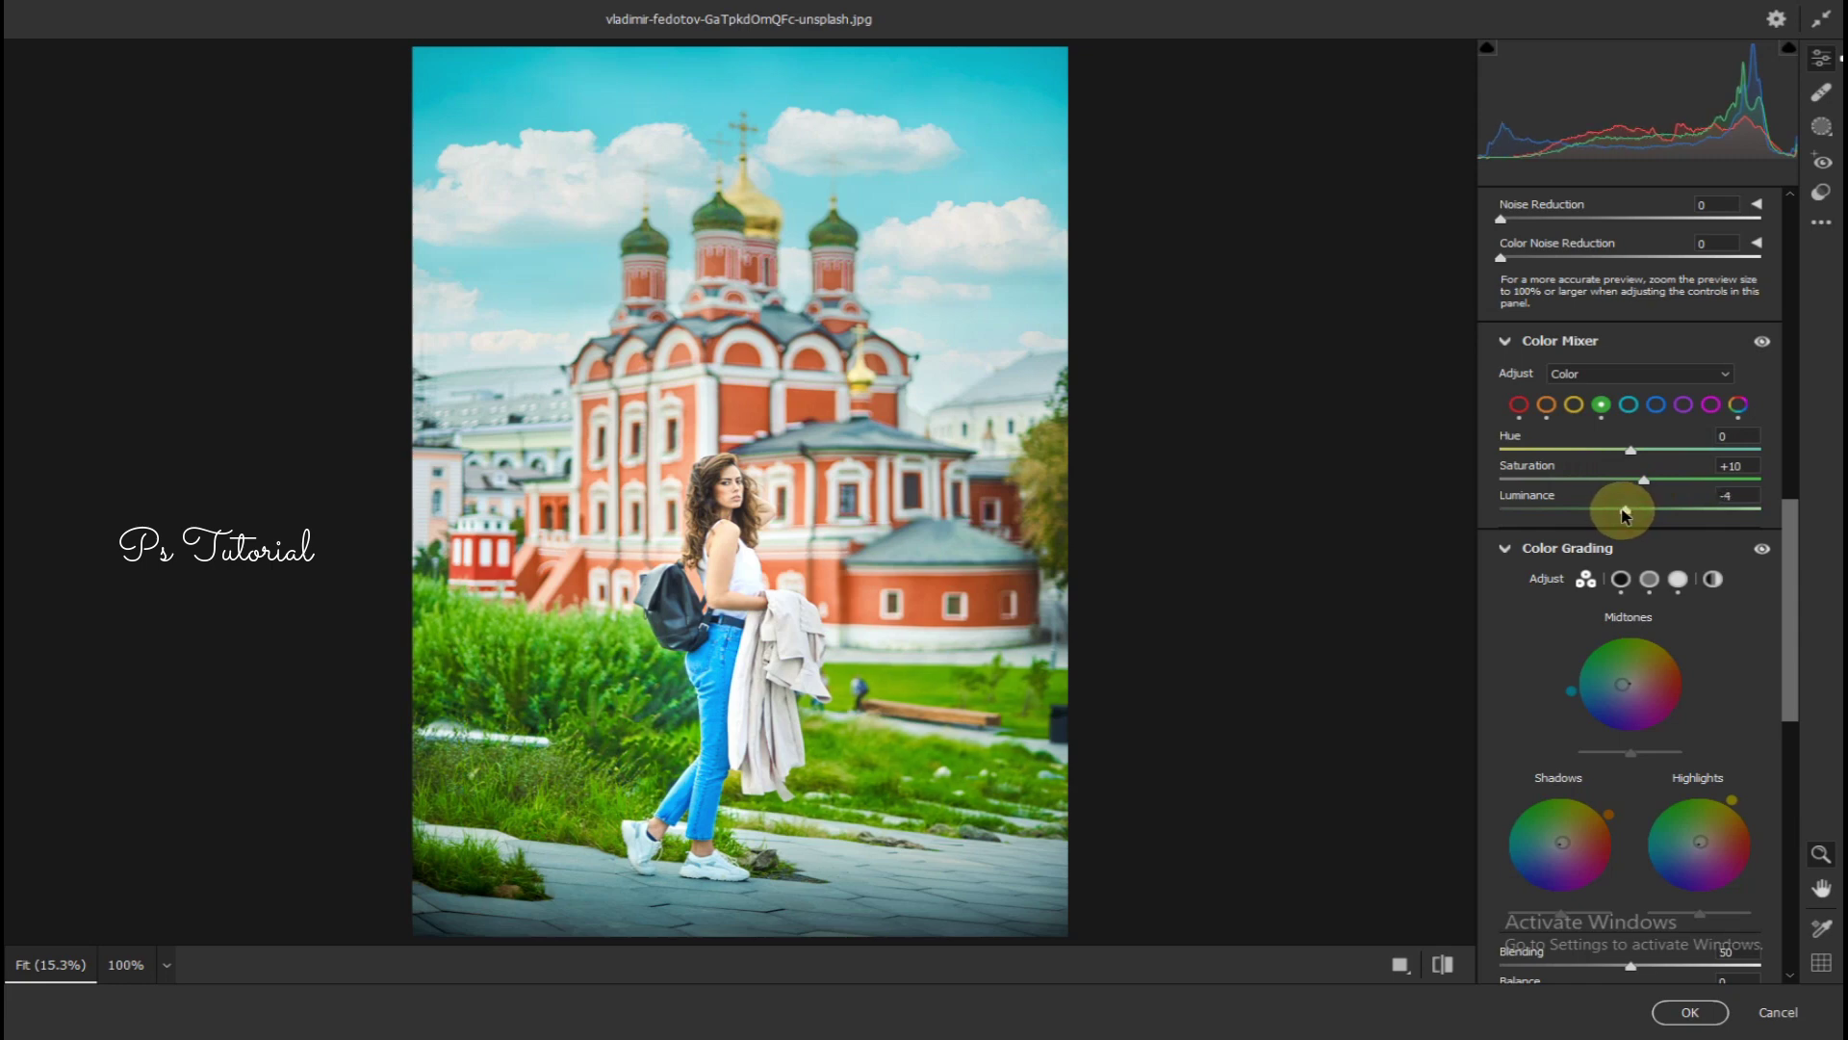
{"action": "left_click", "coordinate": [1694, 1013]}
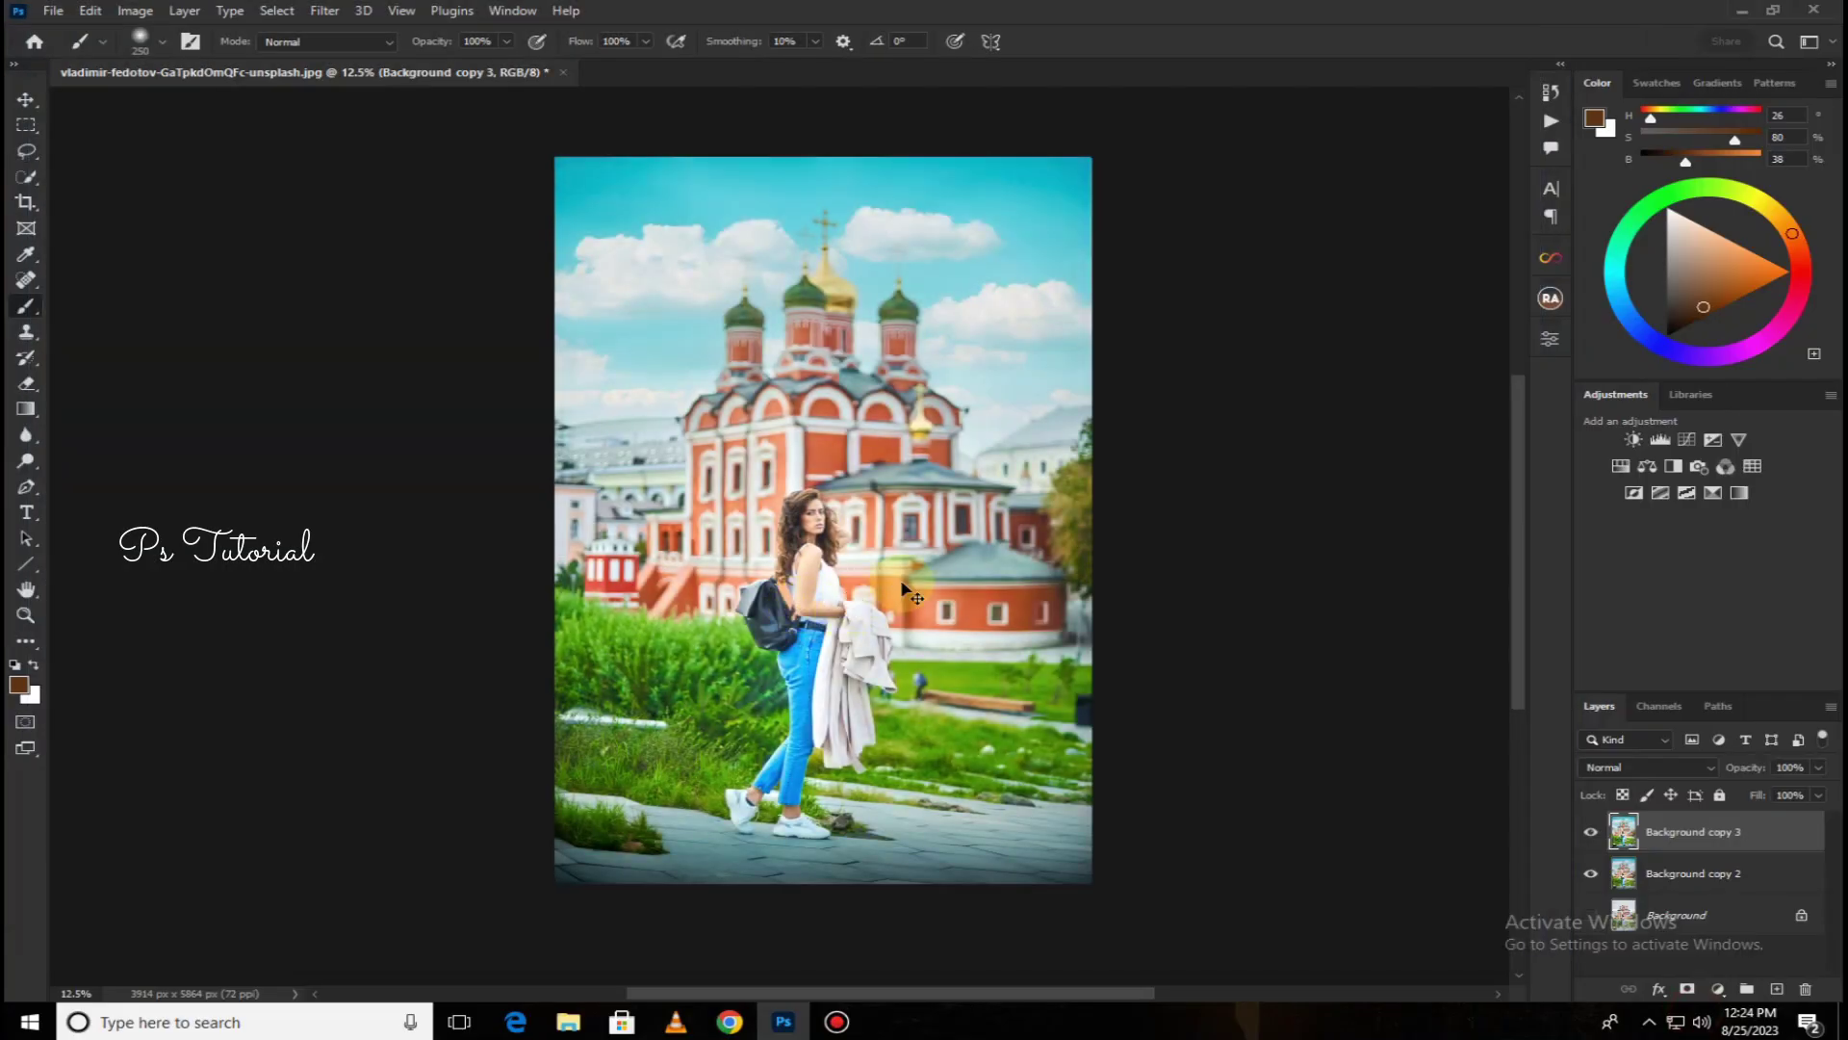
Merge the graded Background copy 3 down into Background copy 2
{"action": "key", "text": "ctrl+plus"}
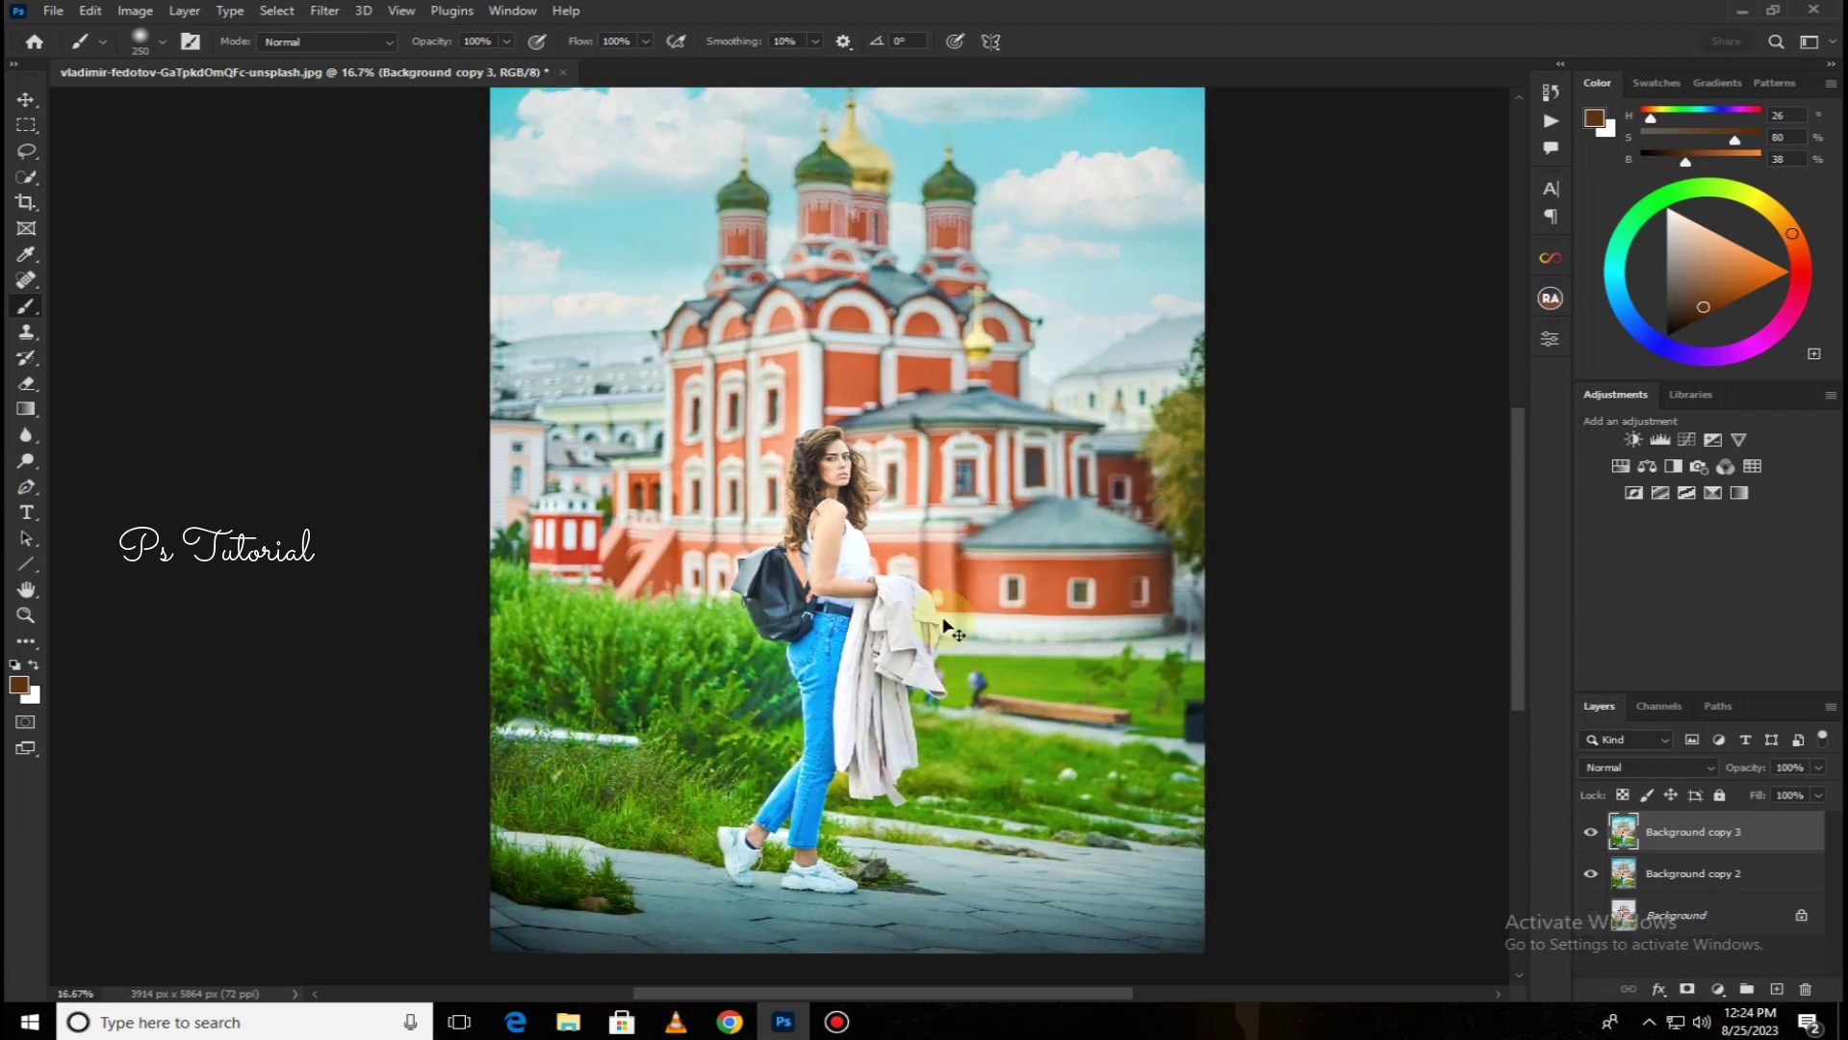
{"action": "key", "text": "ctrl+minus"}
{"action": "right_click", "coordinate": [1740, 849]}
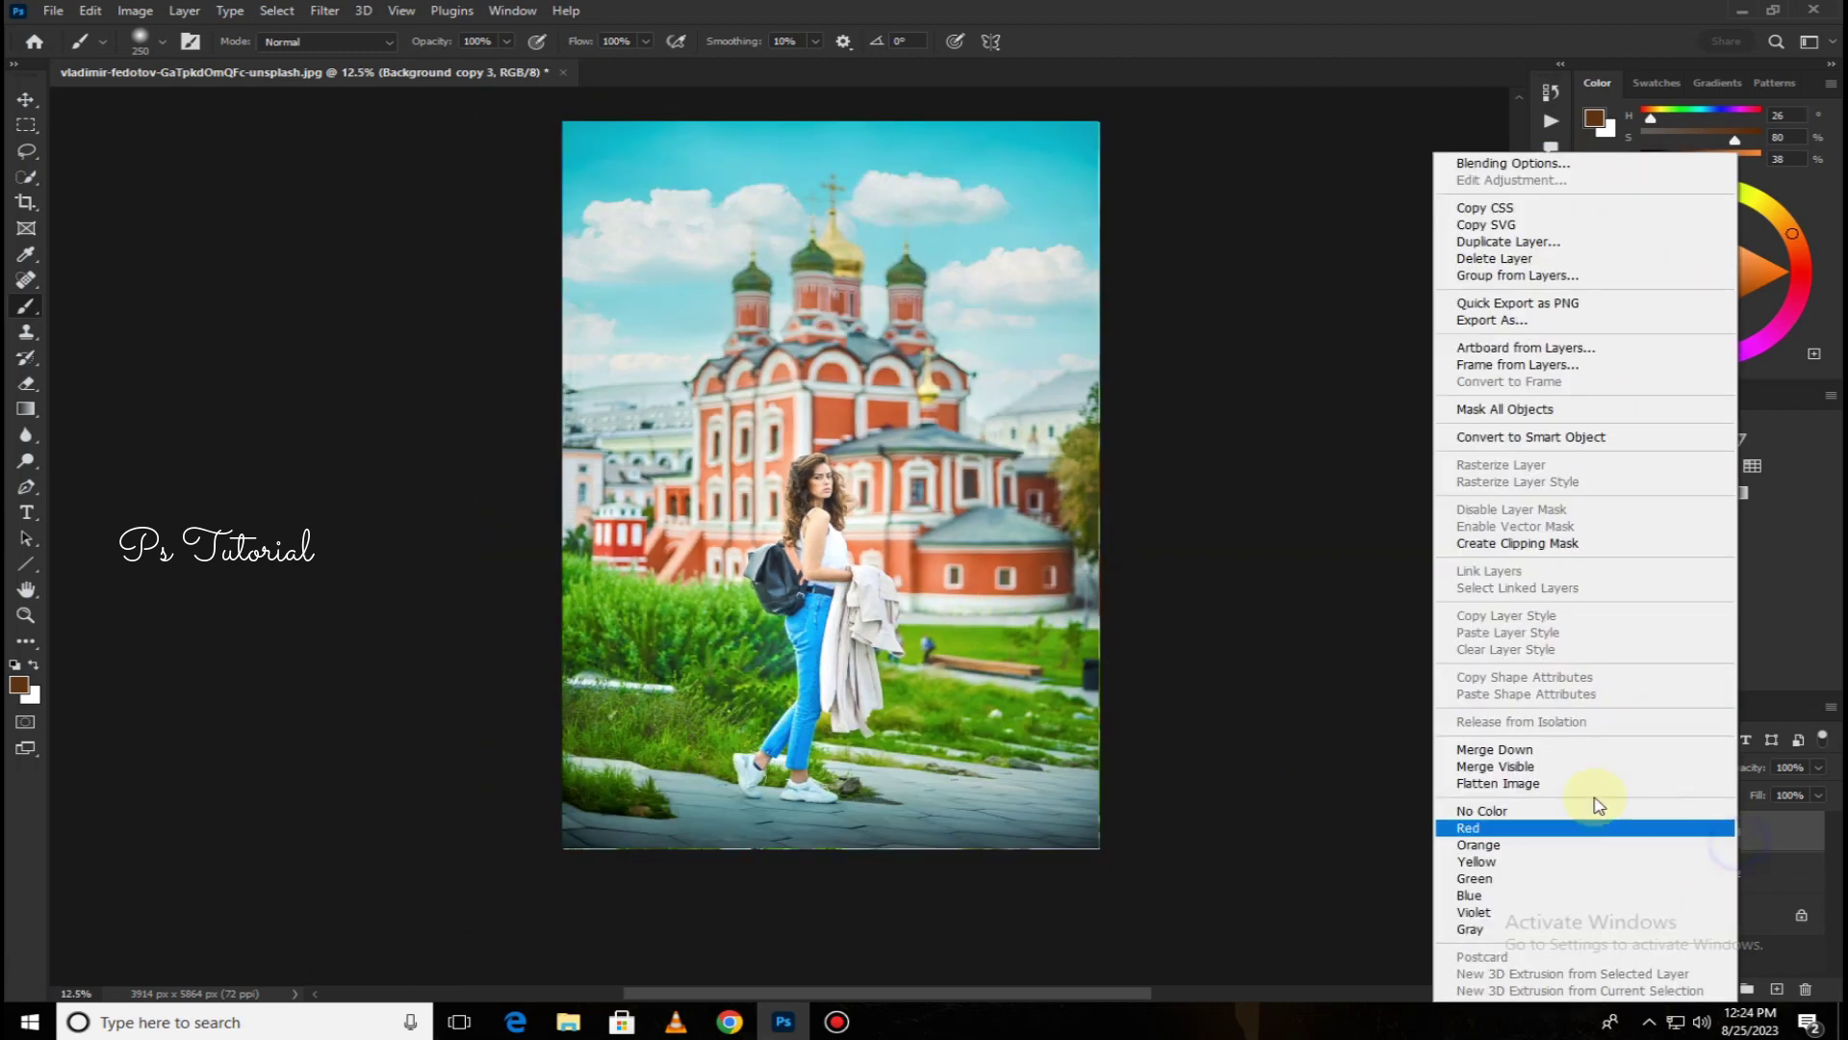
{"action": "left_click", "coordinate": [1536, 754]}
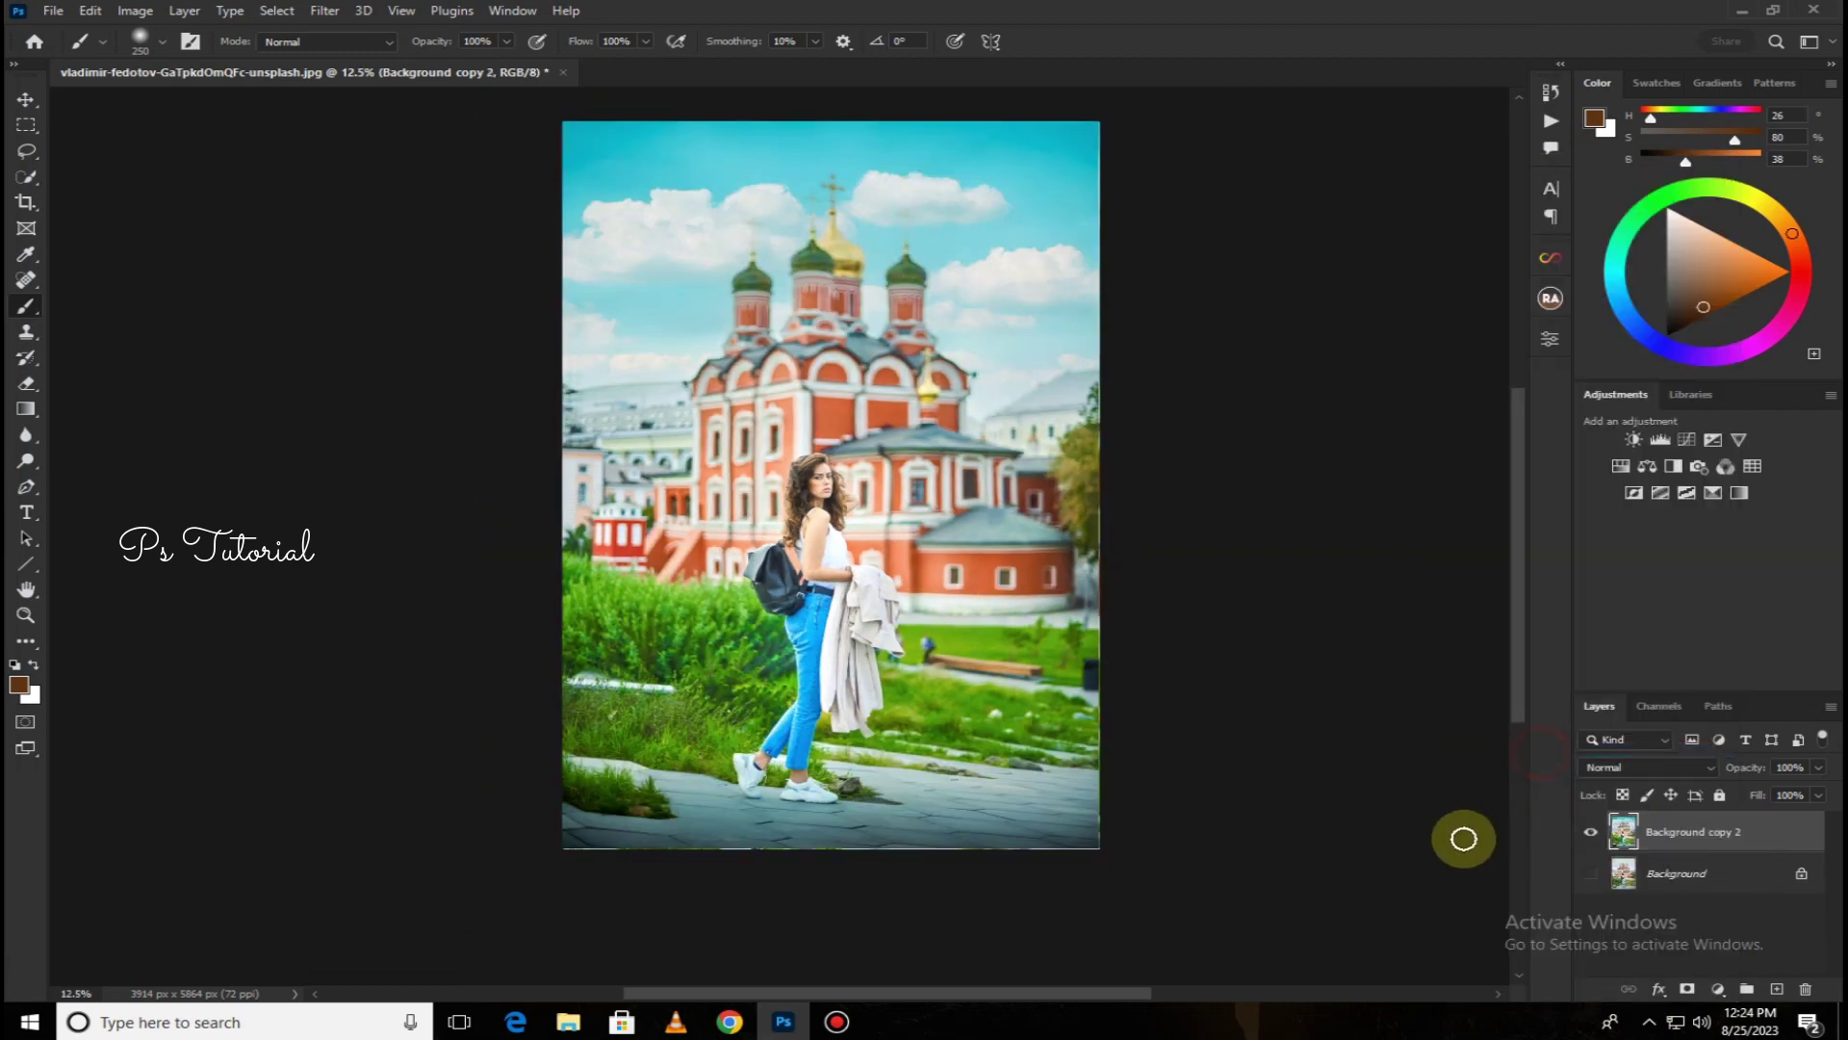
Toggle the edited layer's visibility to compare the grade against the original Background
{"action": "left_click", "coordinate": [1593, 876]}
{"action": "key", "text": "ctrl+plus"}
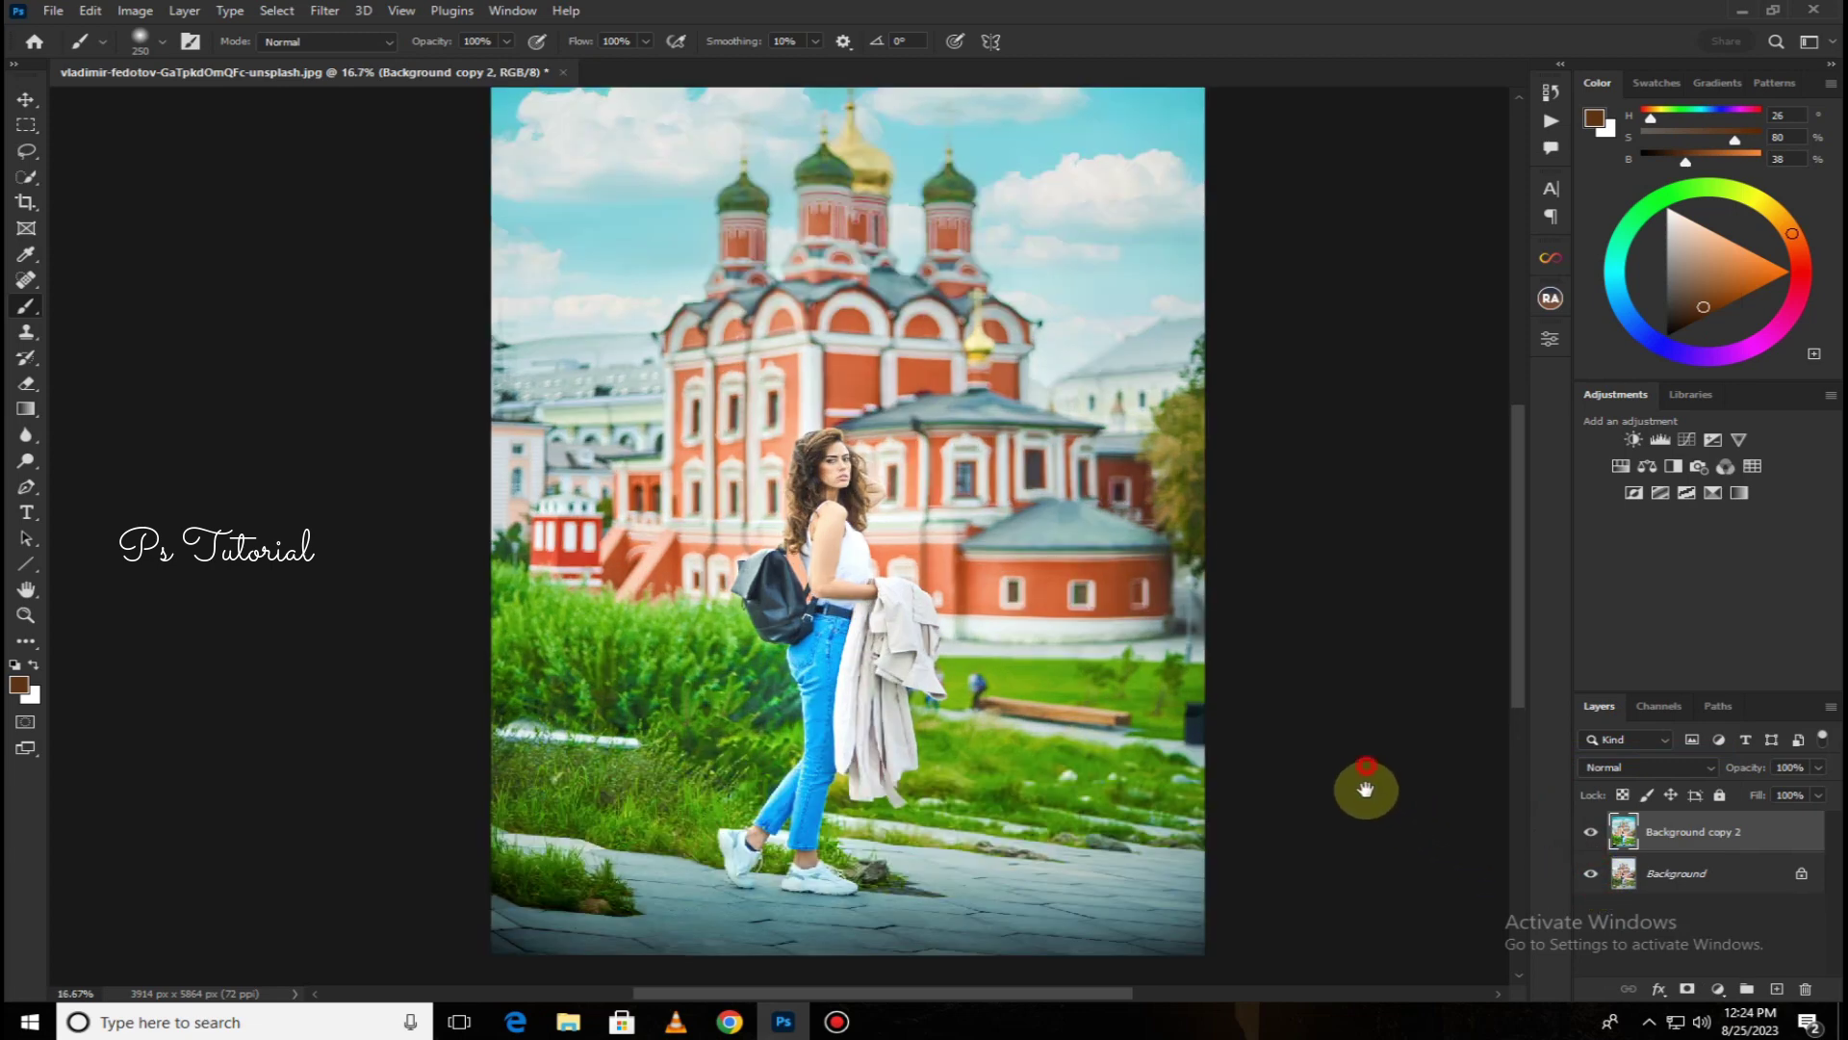
{"action": "left_click_drag", "start_coordinate": [1366, 789], "coordinate": [1351, 813]}
{"action": "left_click", "coordinate": [1583, 834]}
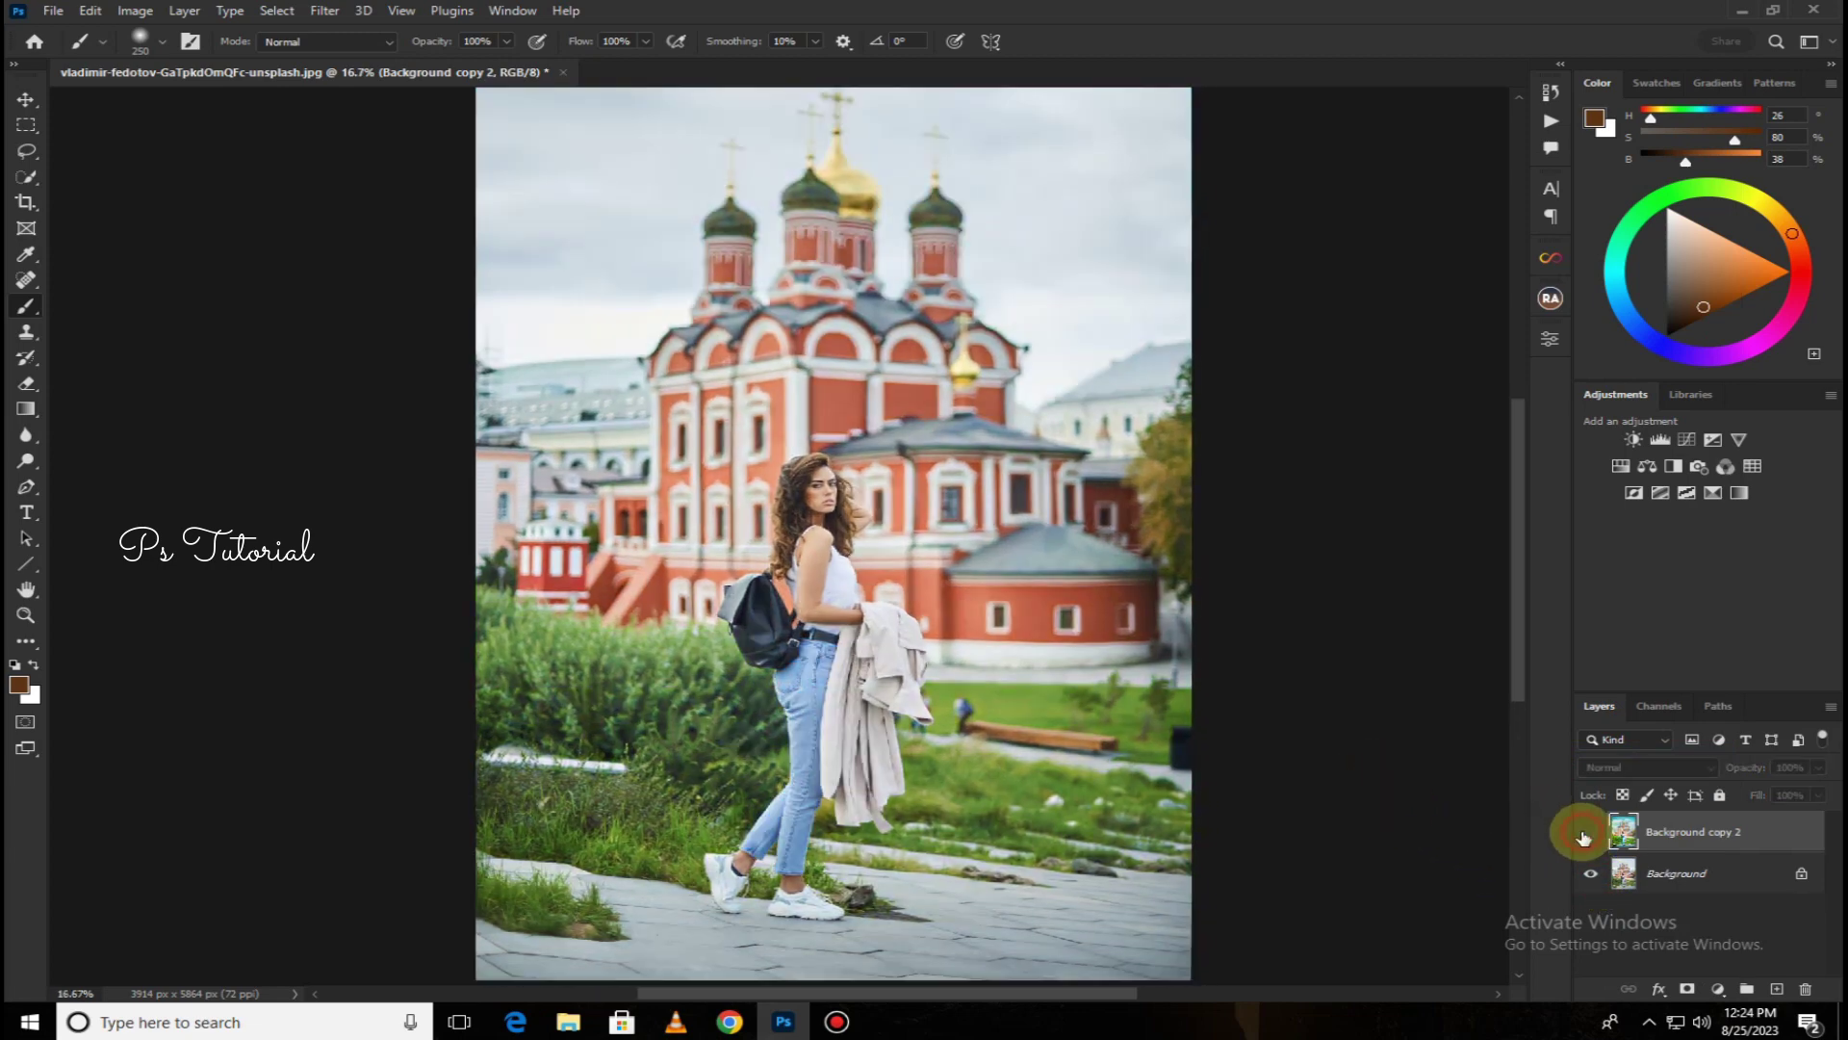
{"action": "left_click", "coordinate": [1584, 834]}
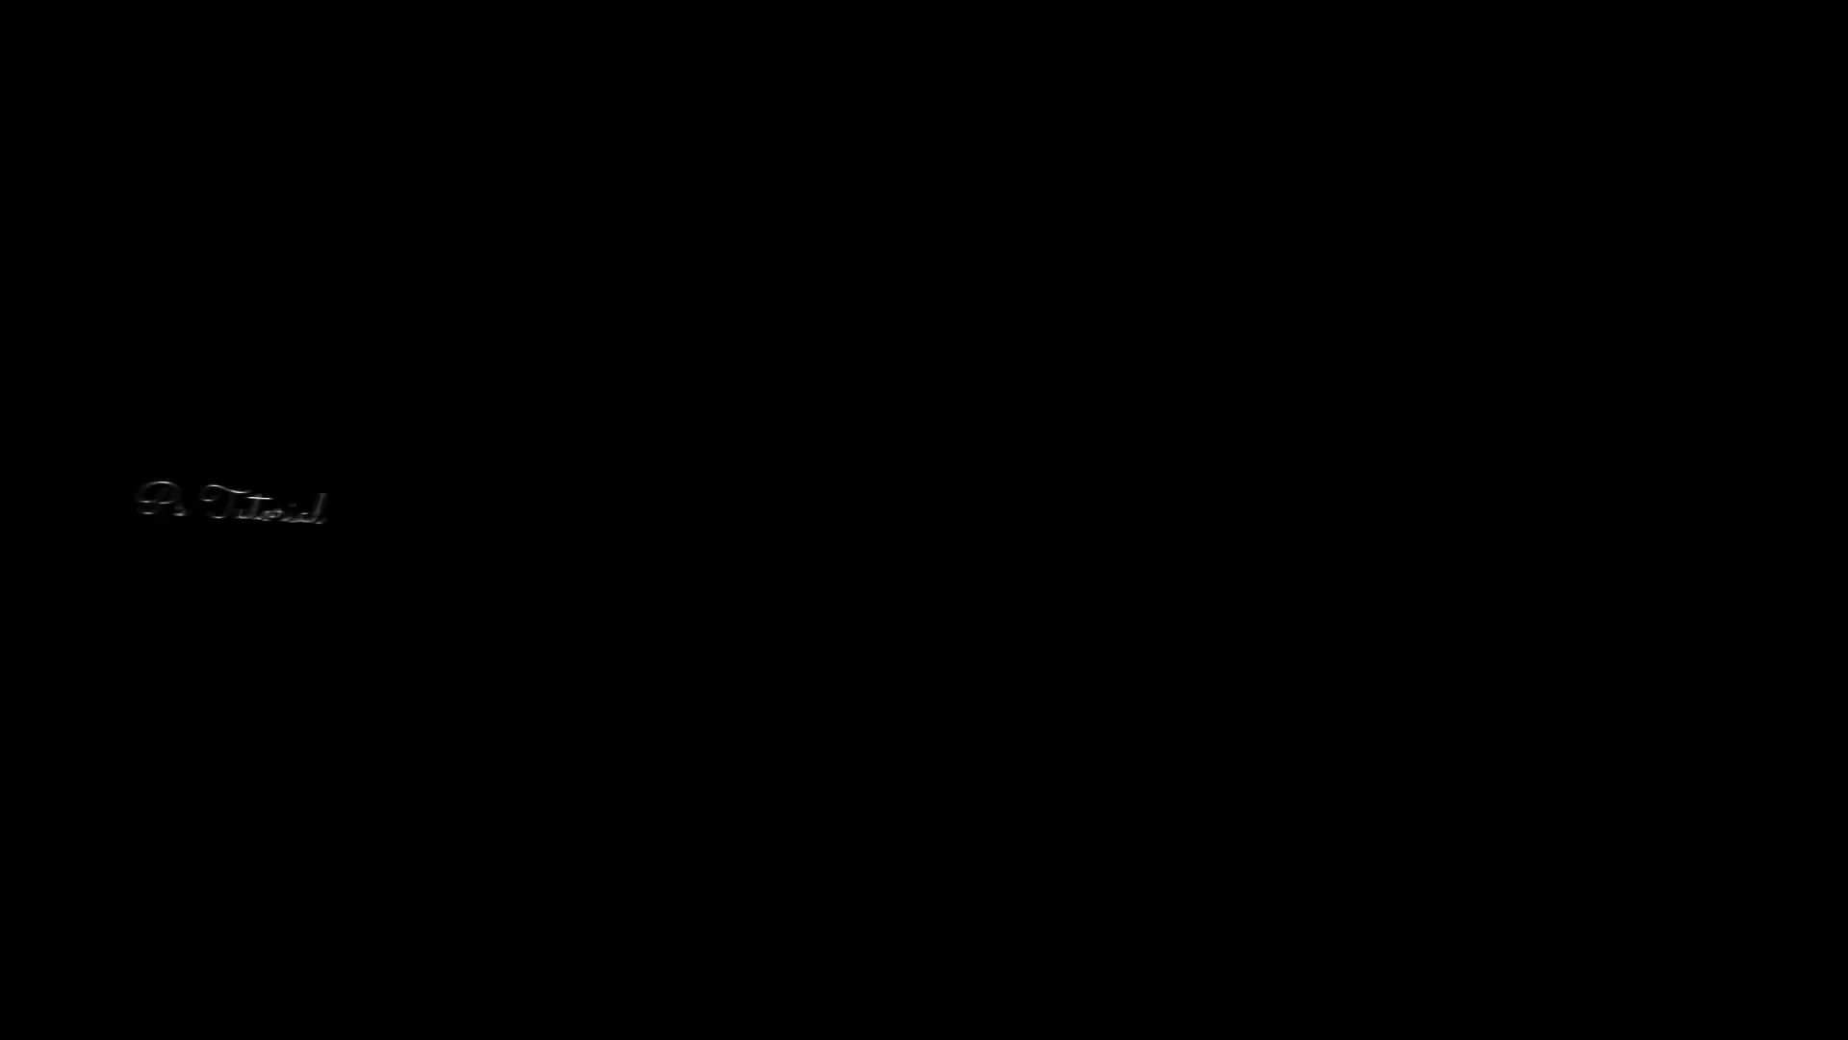